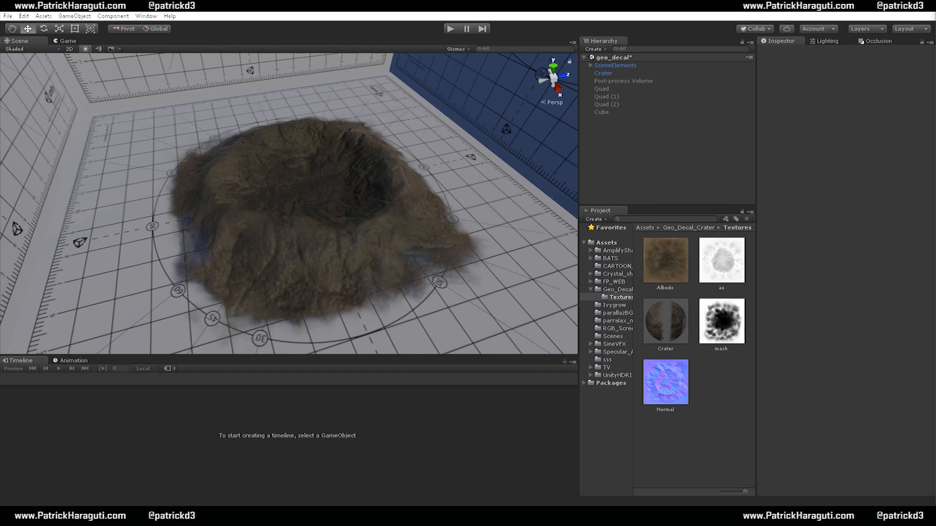
Examine the crater decal from several angles, first shaded and with its mesh wireframe highlighted
{"action": "left_click_drag", "start_coordinate": [359, 281], "coordinate": [273, 298], "text": "alt"}
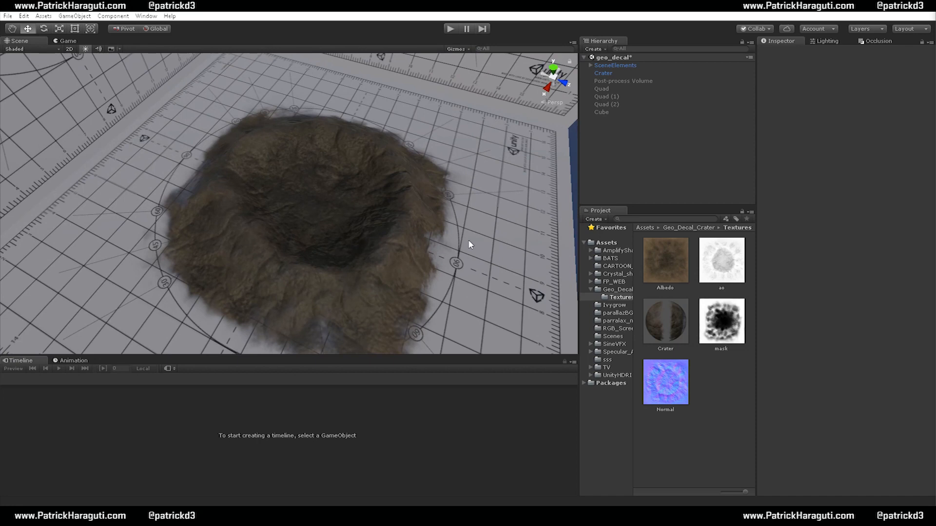
{"action": "left_click_drag", "start_coordinate": [355, 297], "coordinate": [365, 267], "text": "alt"}
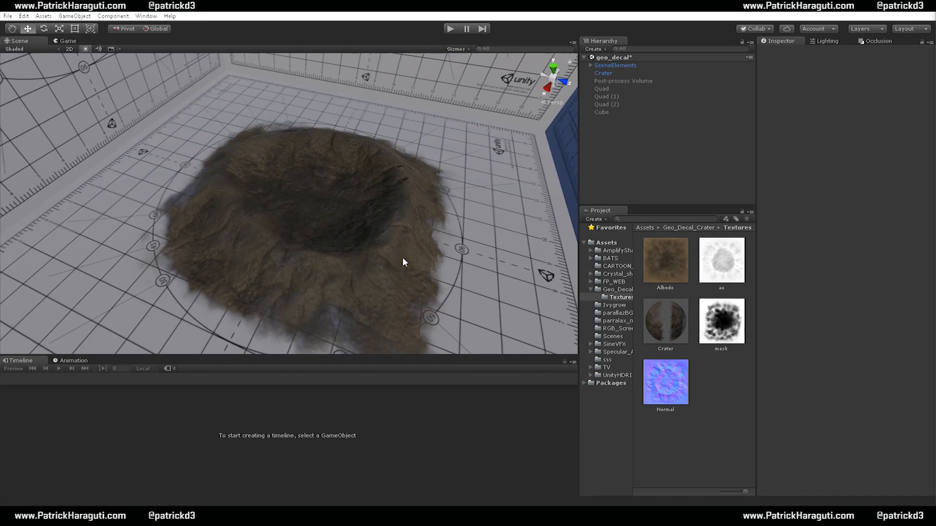
{"action": "left_click_drag", "start_coordinate": [389, 268], "coordinate": [409, 235], "text": "alt"}
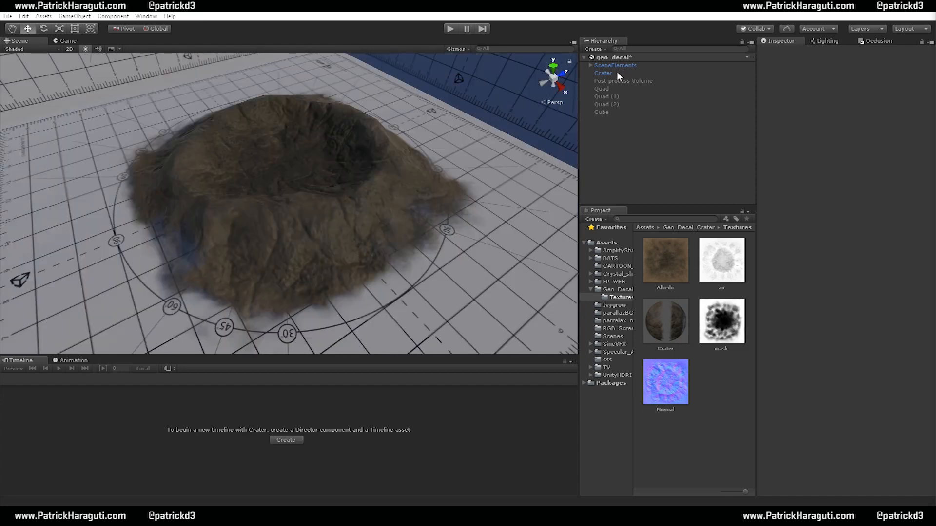
{"action": "left_click", "coordinate": [612, 72]}
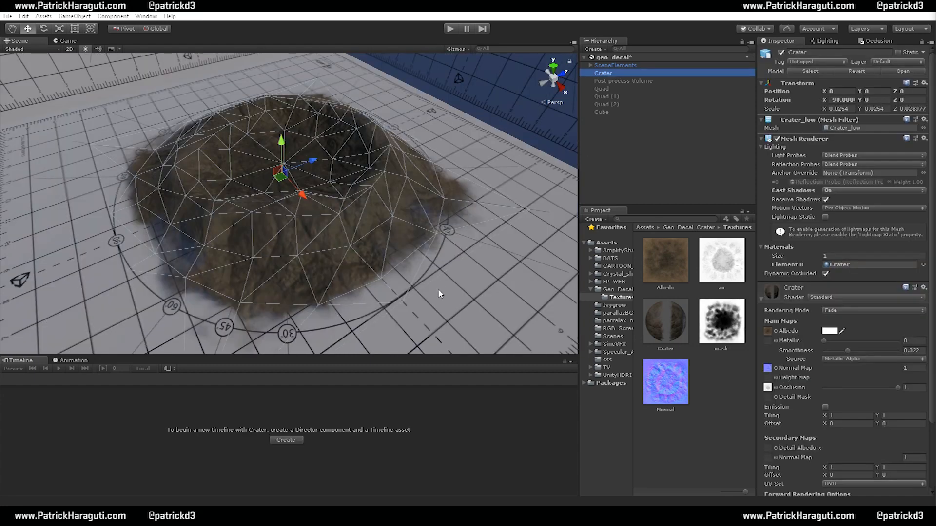
{"action": "left_click_drag", "start_coordinate": [391, 299], "coordinate": [339, 246], "text": "alt"}
{"action": "left_click_drag", "start_coordinate": [403, 241], "coordinate": [358, 226], "text": "alt"}
{"action": "right_click_drag", "start_coordinate": [350, 153], "coordinate": [344, 209], "text": "alt"}
{"action": "left_click_drag", "start_coordinate": [344, 209], "coordinate": [378, 210], "text": "alt"}
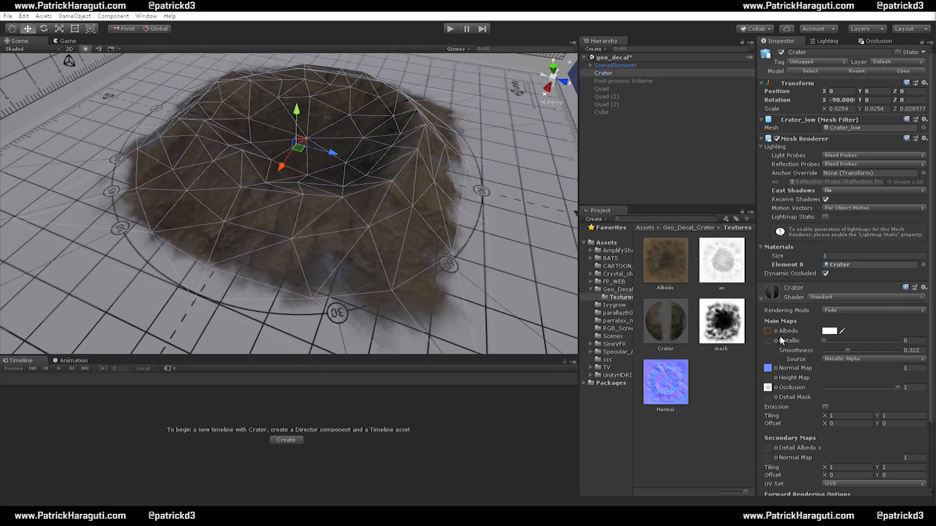
Inspect the Albedo texture in both its colour and alpha channels and compare it with the crater's edges
{"action": "left_click", "coordinate": [656, 254]}
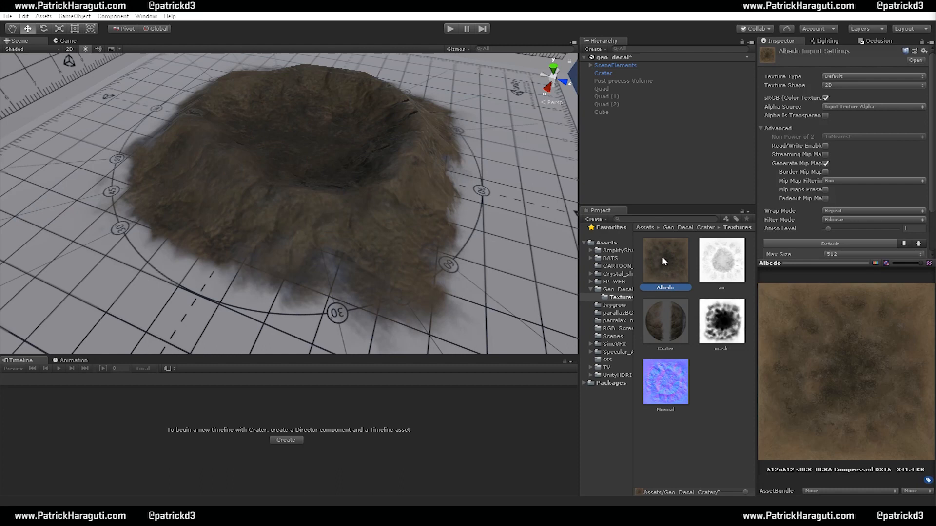
{"action": "left_click", "coordinate": [875, 263]}
{"action": "left_click_drag", "start_coordinate": [476, 249], "coordinate": [490, 260], "text": "alt"}
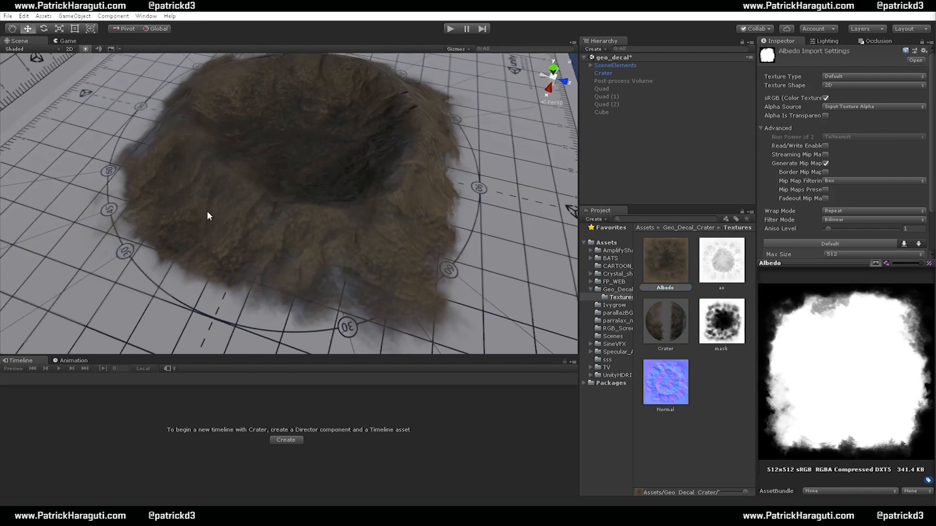
{"action": "left_click_drag", "start_coordinate": [238, 332], "coordinate": [405, 232], "text": "alt"}
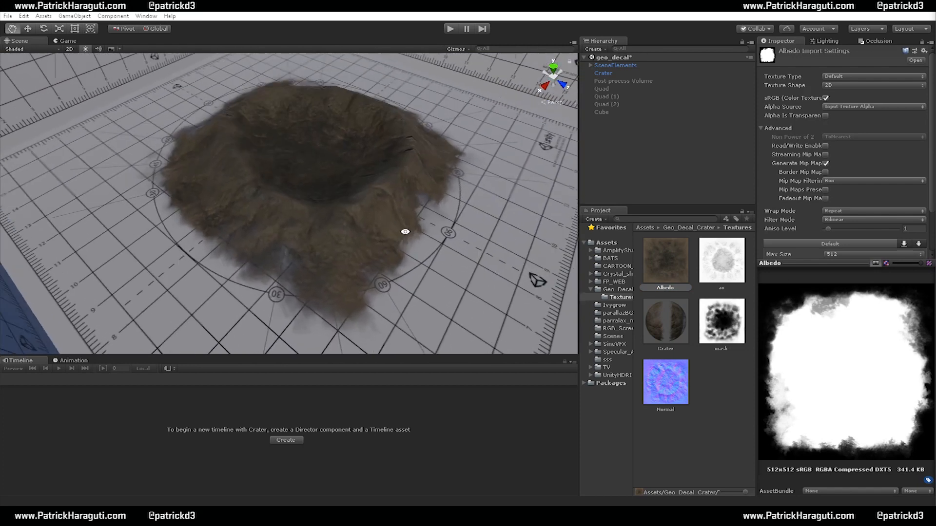
Inspect the ao and Normal textures and compare their detail with the crater's surface
{"action": "left_click", "coordinate": [722, 272]}
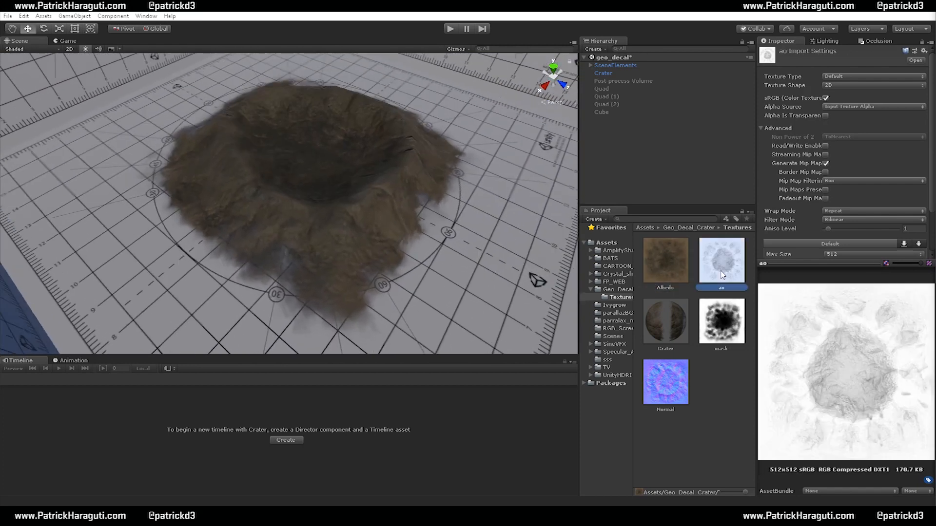
{"action": "left_click", "coordinate": [674, 396]}
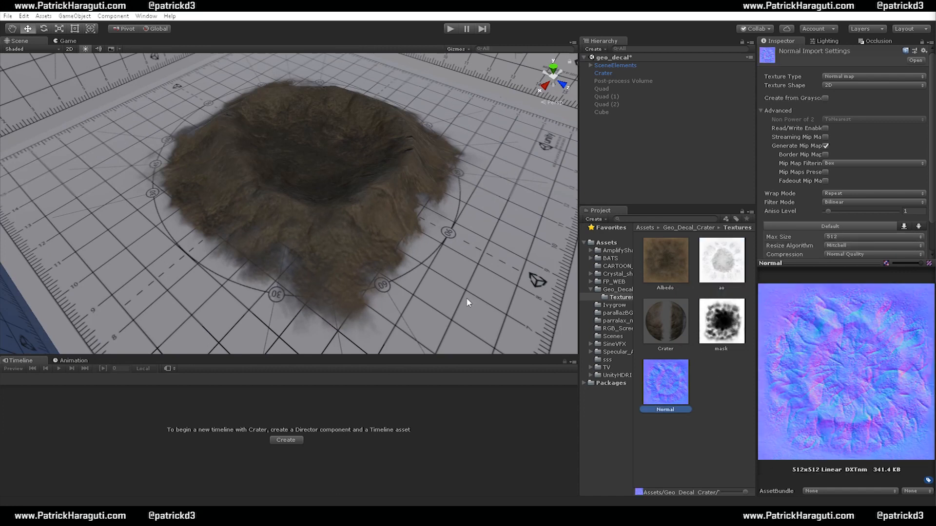
{"action": "left_click_drag", "start_coordinate": [263, 218], "coordinate": [469, 265], "text": "alt"}
View the mask texture at full size in the external image viewer and close it
{"action": "left_click", "coordinate": [730, 332]}
{"action": "double_click", "coordinate": [730, 332]}
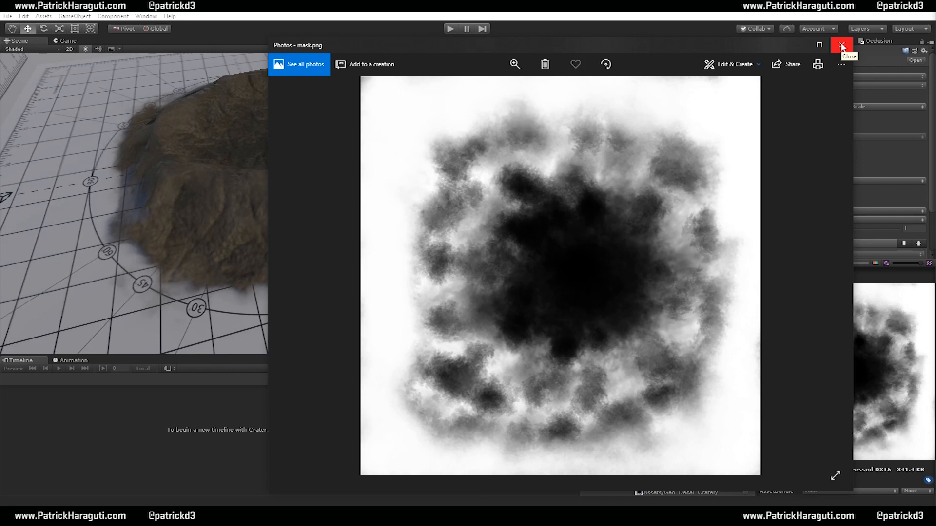
{"action": "left_click", "coordinate": [842, 46]}
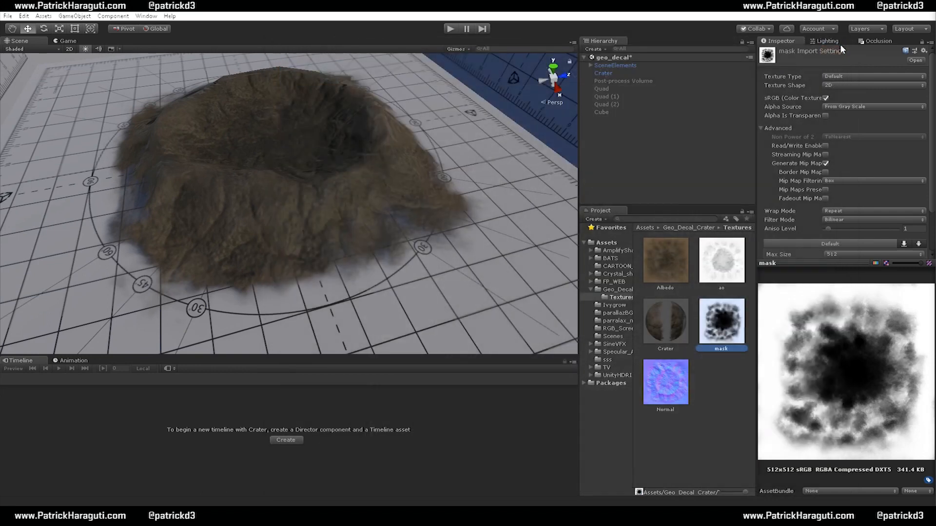
Review the Crater object's material and wireframe, and view the unselected crater from a low angle
{"action": "left_click", "coordinate": [604, 73]}
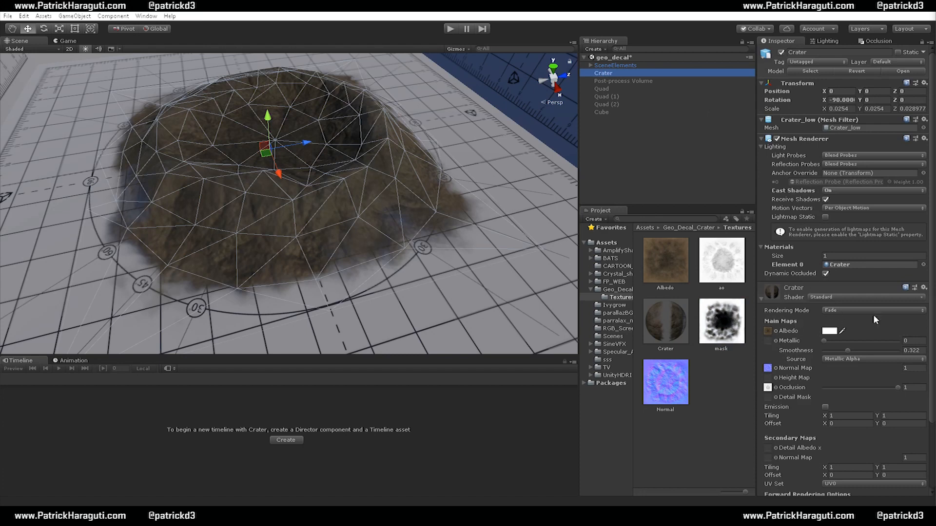
{"action": "left_click_drag", "start_coordinate": [324, 292], "coordinate": [386, 232], "text": "alt"}
{"action": "scroll", "coordinate": [411, 186], "scroll_direction": "up", "scroll_amount": 1}
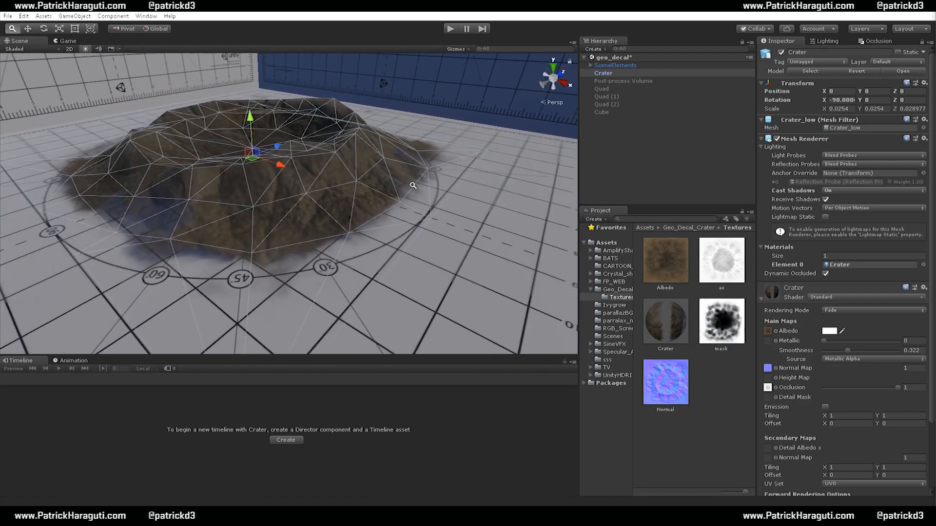
{"action": "left_click", "coordinate": [616, 432]}
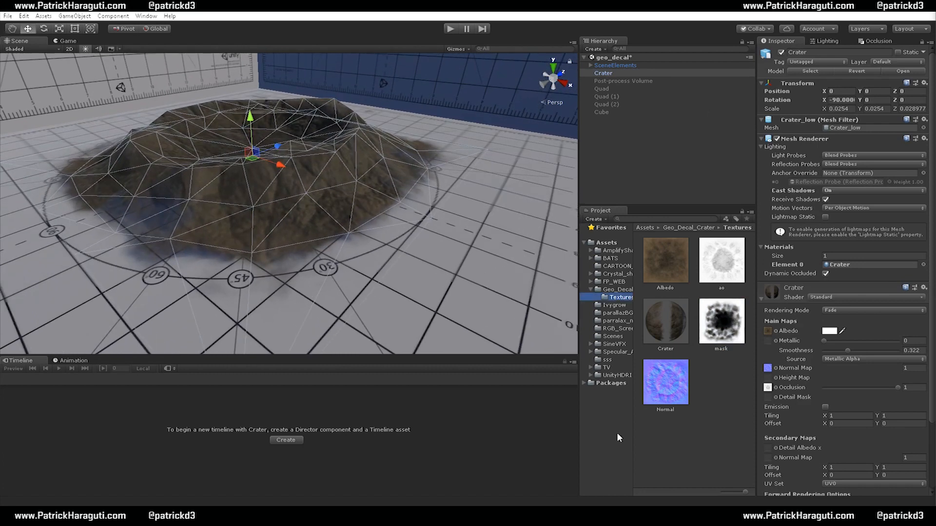
{"action": "left_click", "coordinate": [652, 176]}
{"action": "left_click_drag", "start_coordinate": [527, 207], "coordinate": [285, 207], "text": "alt"}
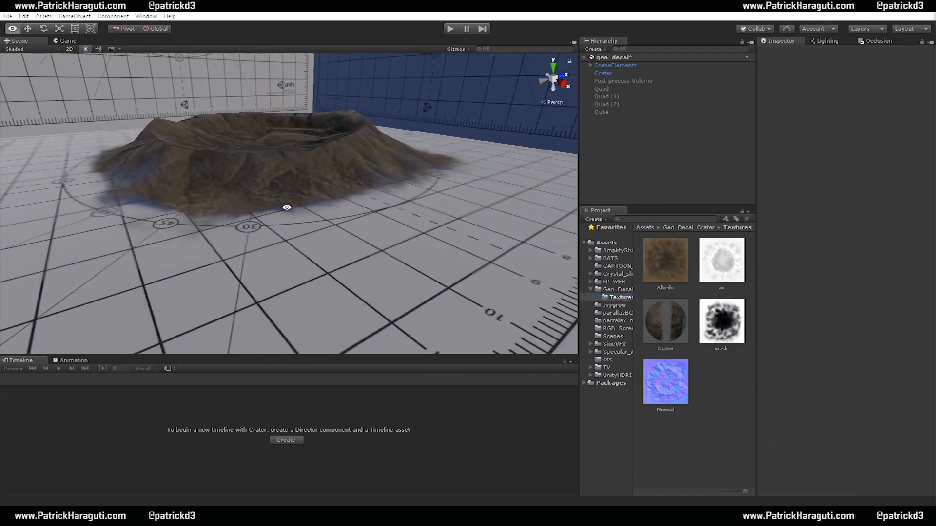
Review the Crater's remaining material settings, including the advanced options, and examine the crater from low and high angles
{"action": "left_click", "coordinate": [604, 73]}
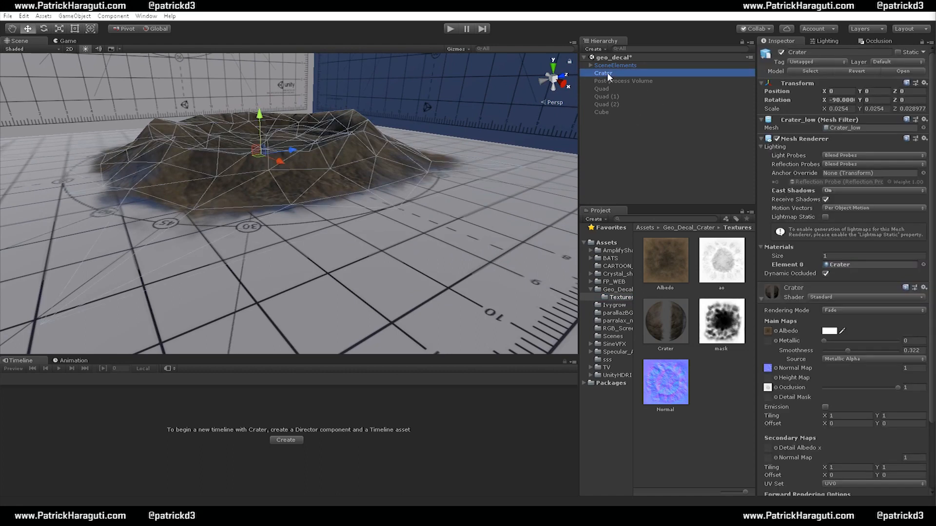
{"action": "scroll", "coordinate": [797, 370], "scroll_direction": "down", "scroll_amount": 3}
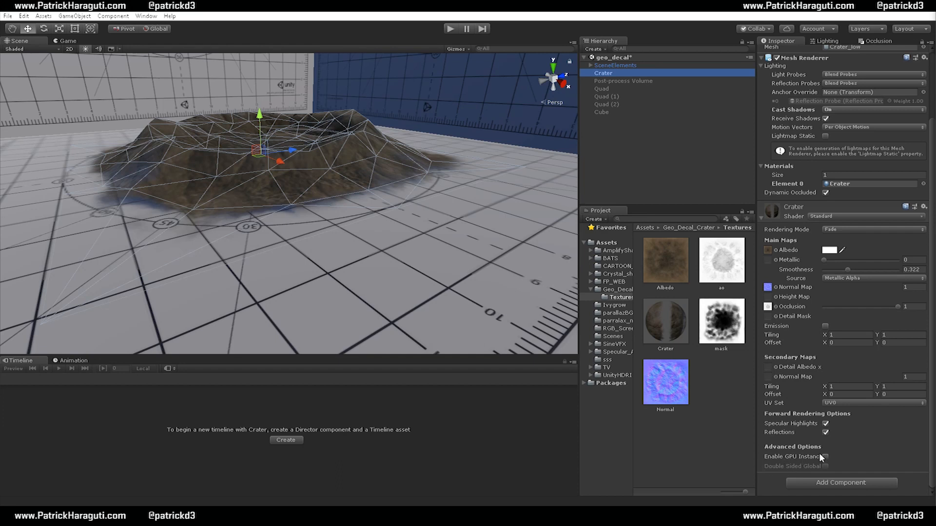
{"action": "left_click_drag", "start_coordinate": [343, 155], "coordinate": [385, 176], "text": "alt"}
{"action": "left_click", "coordinate": [651, 153]}
{"action": "left_click_drag", "start_coordinate": [470, 163], "coordinate": [357, 234], "text": "alt"}
{"action": "left_click_drag", "start_coordinate": [415, 258], "coordinate": [414, 230], "text": "alt"}
{"action": "right_click_drag", "start_coordinate": [427, 241], "coordinate": [378, 276], "text": "alt"}
{"action": "left_click_drag", "start_coordinate": [326, 257], "coordinate": [361, 293], "text": "alt"}
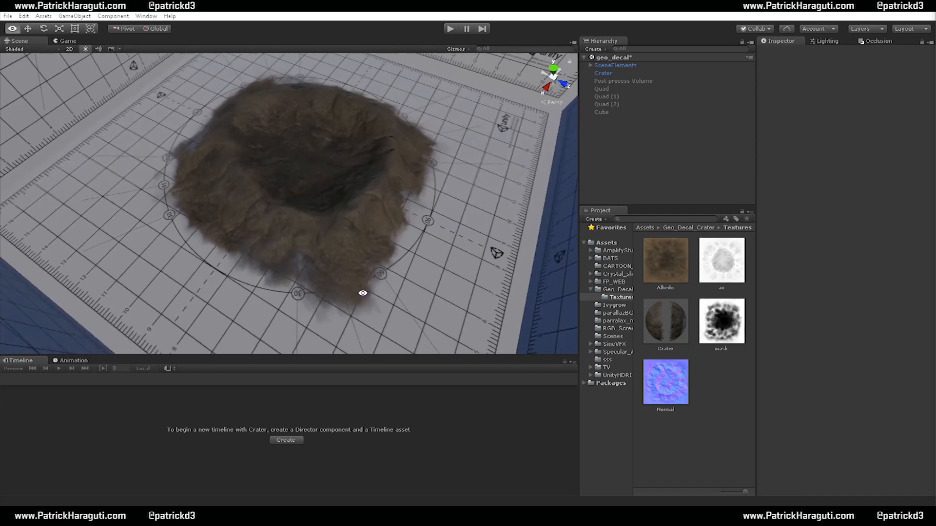
Turn off shadow casting in the Crater's Mesh Renderer by setting Cast Shadows to Off
{"action": "left_click", "coordinate": [604, 73]}
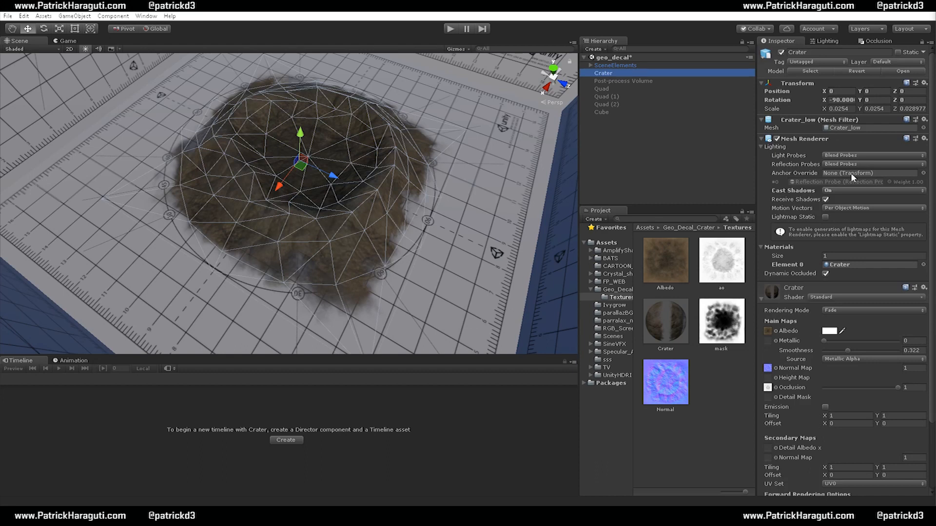
{"action": "left_click", "coordinate": [836, 190]}
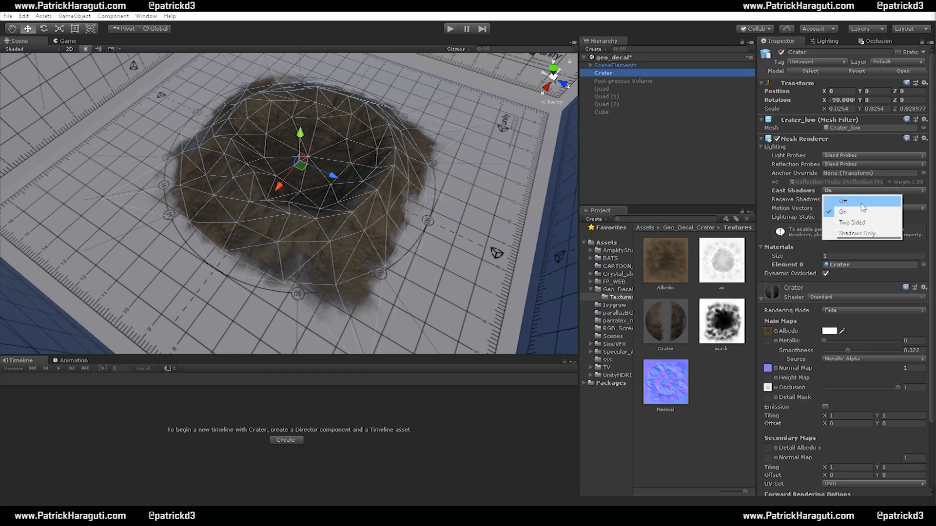
{"action": "left_click", "coordinate": [860, 203]}
{"action": "left_click", "coordinate": [654, 151]}
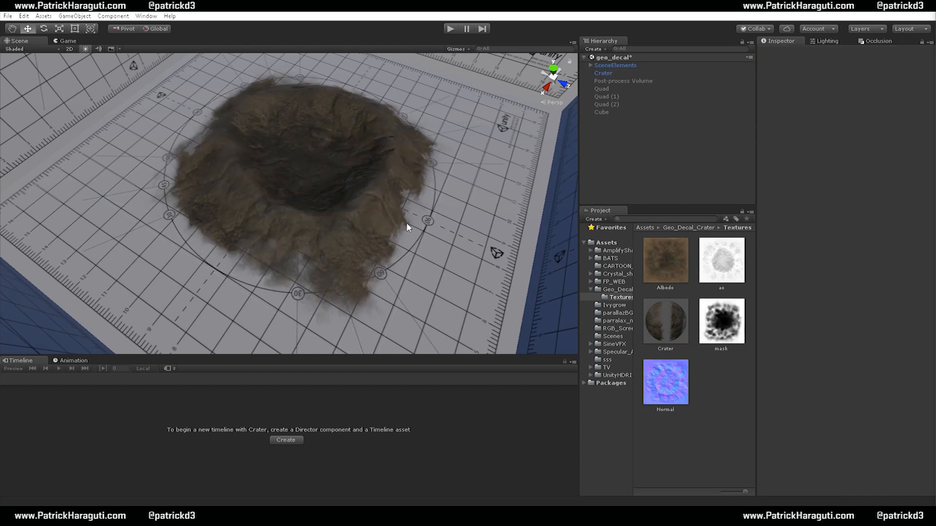
Examine the crater's shading and its blend with the floor from several angles without cast shadows
{"action": "left_click_drag", "start_coordinate": [277, 236], "coordinate": [204, 193], "text": "alt"}
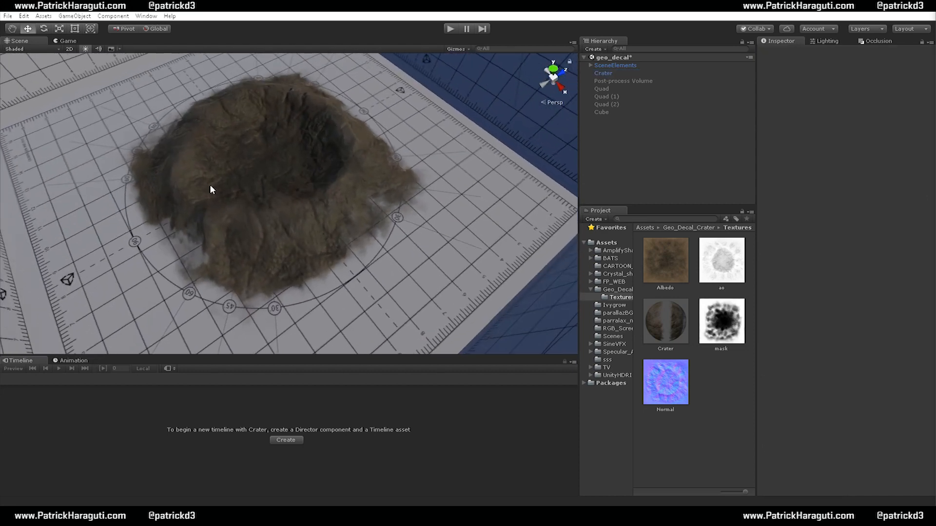
{"action": "left_click_drag", "start_coordinate": [227, 159], "coordinate": [301, 182], "text": "alt"}
{"action": "scroll", "coordinate": [395, 166], "scroll_direction": "up", "scroll_amount": 3}
{"action": "mouse_move", "coordinate": [399, 171]}
{"action": "left_mouse_down", "text": "alt"}
{"action": "mouse_move", "coordinate": [370, 173]}
{"action": "mouse_move", "coordinate": [397, 173]}
{"action": "left_mouse_up", "text": "alt"}
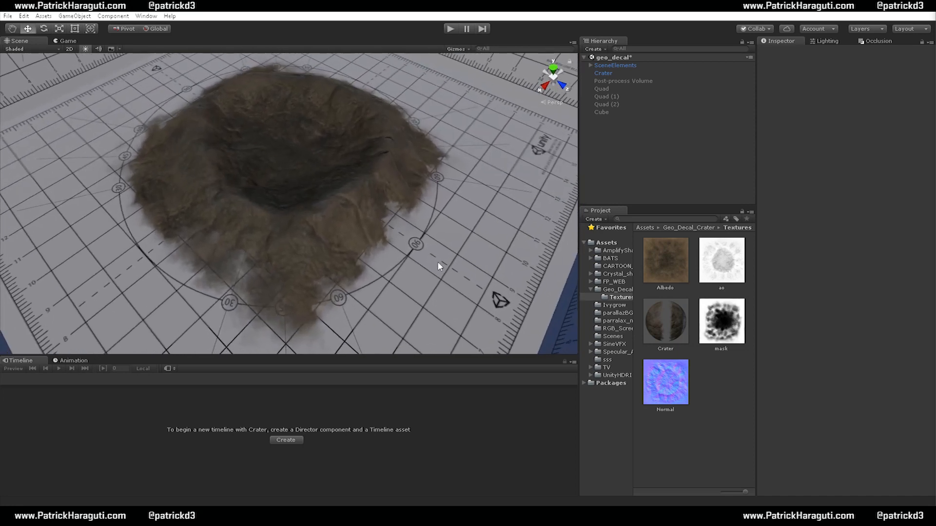
{"action": "left_click_drag", "start_coordinate": [445, 262], "coordinate": [226, 219], "text": "alt"}
{"action": "mouse_move", "coordinate": [433, 217]}
{"action": "left_mouse_down", "text": "alt"}
{"action": "mouse_move", "coordinate": [424, 228]}
{"action": "mouse_move", "coordinate": [424, 202]}
{"action": "mouse_move", "coordinate": [424, 226]}
{"action": "left_mouse_up", "text": "alt"}
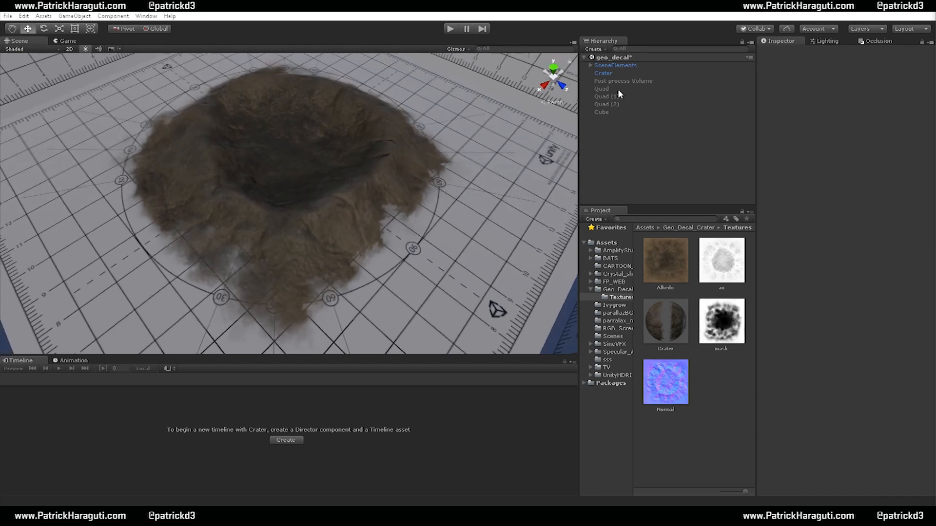
Activate the Cube object at the crater's centre as a size reference
{"action": "left_click", "coordinate": [604, 73]}
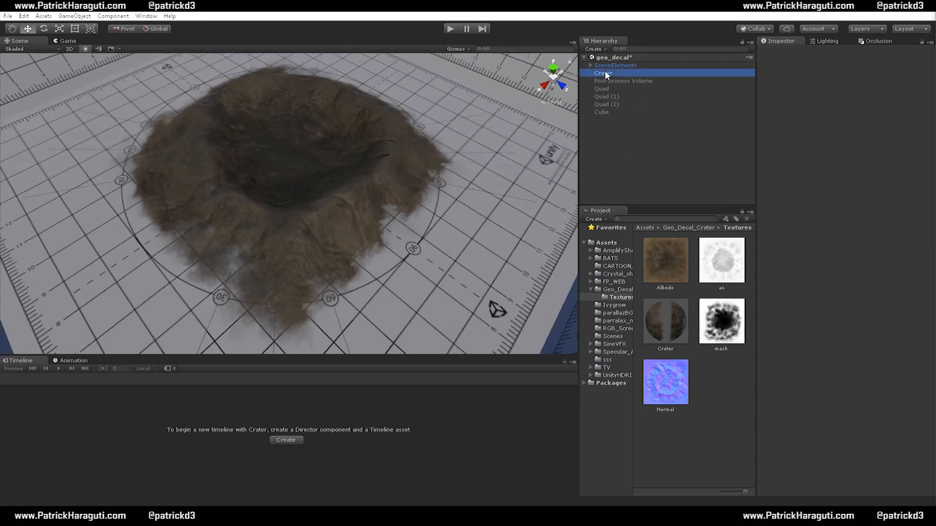
{"action": "left_click", "coordinate": [600, 112]}
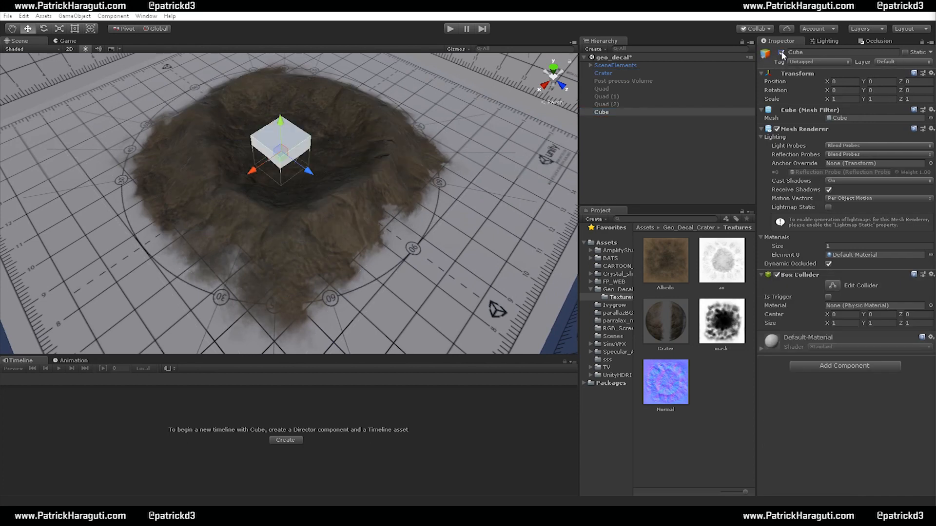
{"action": "left_click_drag", "start_coordinate": [324, 171], "coordinate": [429, 170], "text": "alt"}
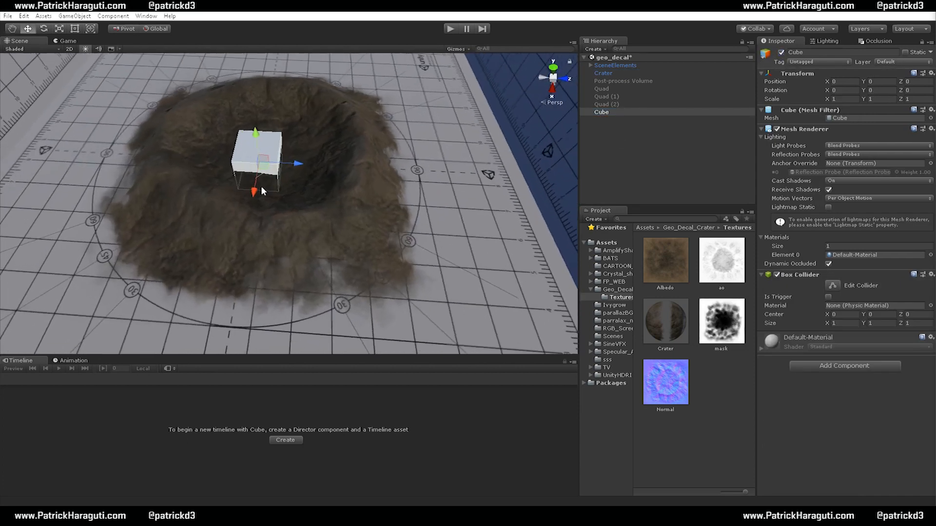
Scale the Crater down uniformly relative to the reference cube at its centre
{"action": "double_click", "coordinate": [604, 73]}
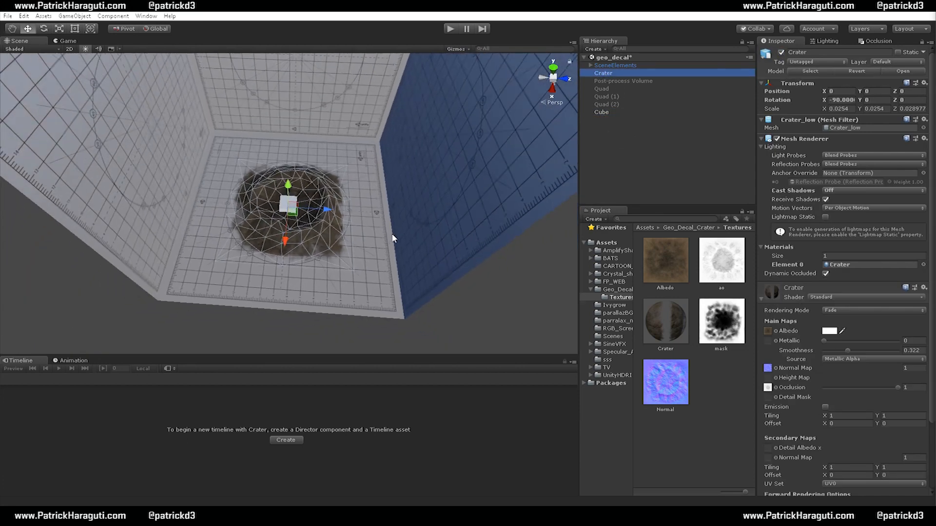
{"action": "scroll", "coordinate": [342, 146], "scroll_direction": "up", "scroll_amount": 6}
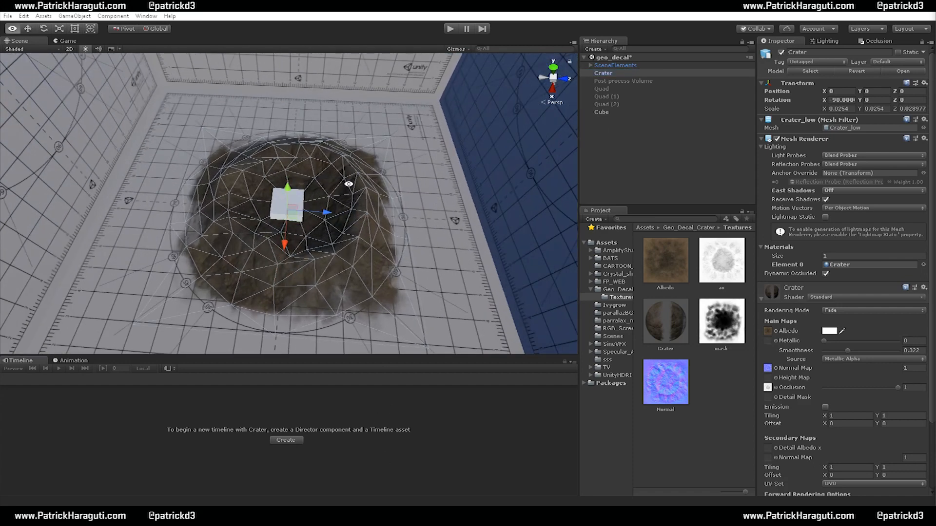
{"action": "left_click_drag", "start_coordinate": [419, 245], "coordinate": [366, 243], "text": "alt"}
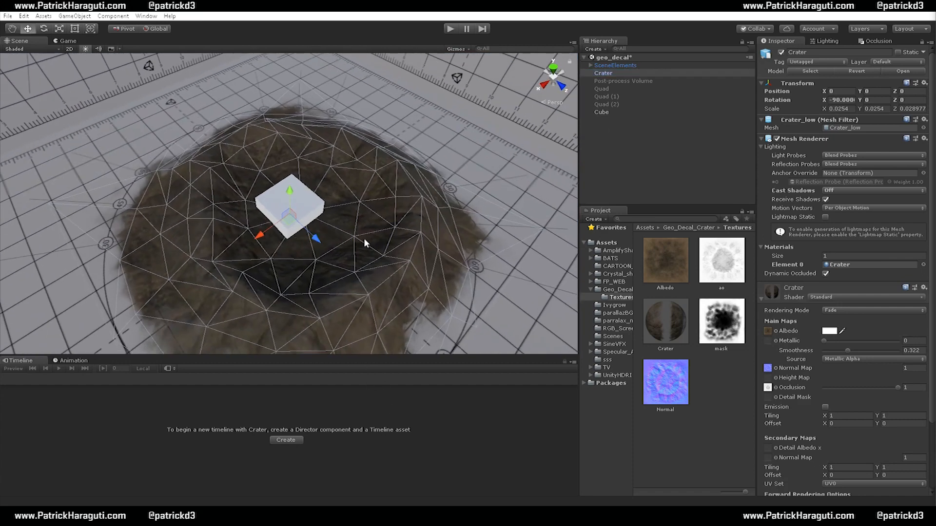
{"action": "key", "text": "r"}
{"action": "left_click_drag", "start_coordinate": [291, 214], "coordinate": [285, 237]}
{"action": "left_click", "coordinate": [606, 153]}
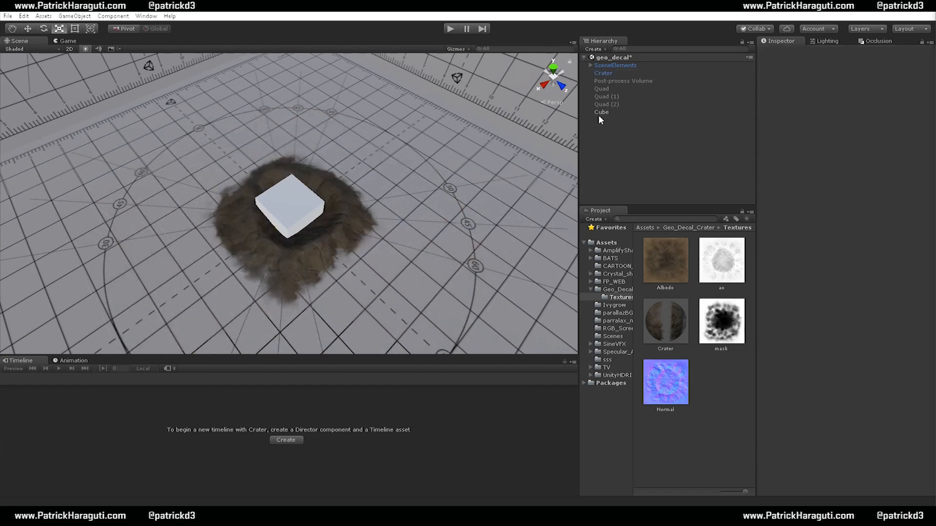
Delete the reference Cube from the scene
{"action": "left_click", "coordinate": [600, 113]}
{"action": "key", "text": "Delete"}
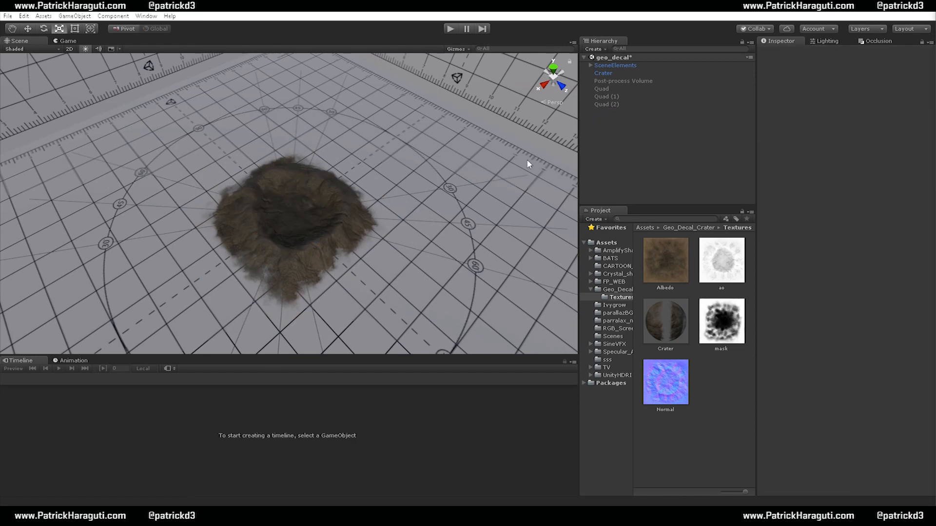
Create an empty scene object and name it Crater_decal
{"action": "mouse_move", "coordinate": [351, 205]}
{"action": "left_mouse_down", "text": "alt"}
{"action": "mouse_move", "coordinate": [334, 211]}
{"action": "mouse_move", "coordinate": [299, 195]}
{"action": "mouse_move", "coordinate": [339, 151]}
{"action": "mouse_move", "coordinate": [347, 232]}
{"action": "mouse_move", "coordinate": [368, 150]}
{"action": "mouse_move", "coordinate": [361, 191]}
{"action": "left_mouse_up", "text": "alt"}
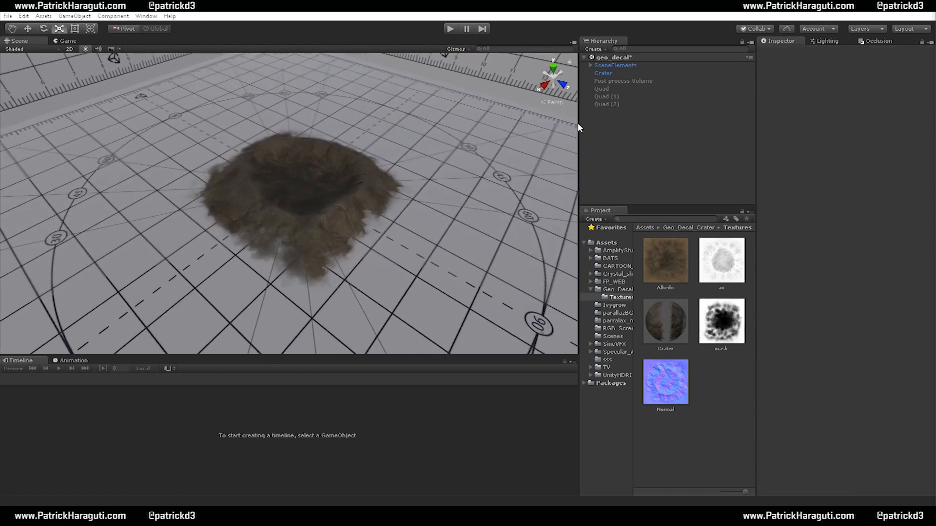
{"action": "right_click", "coordinate": [611, 138]}
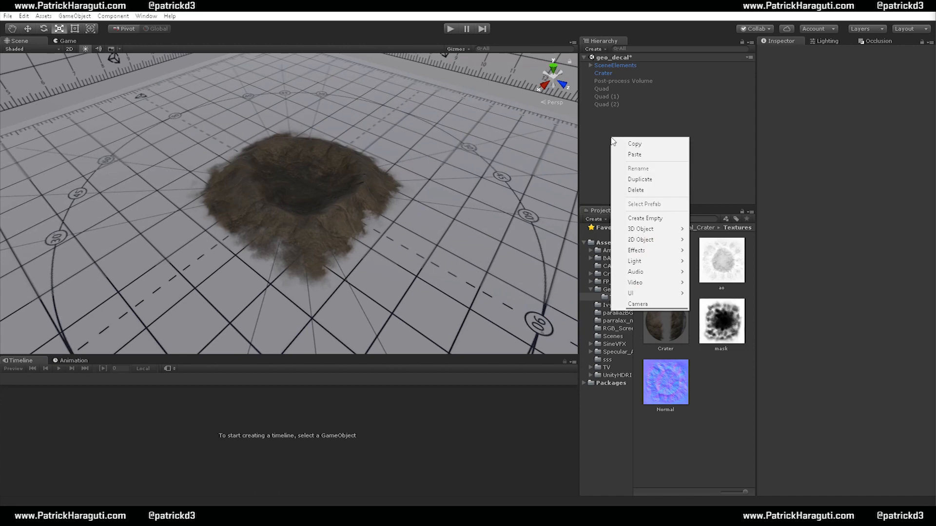
{"action": "left_click", "coordinate": [652, 219]}
{"action": "left_click", "coordinate": [837, 50]}
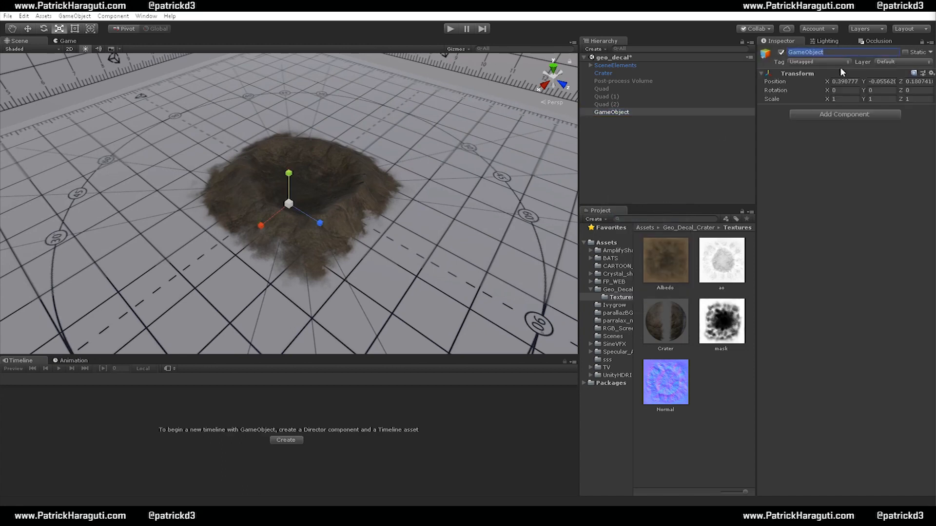
{"action": "type", "text": "Crater_decal"}
{"action": "key", "text": "Return"}
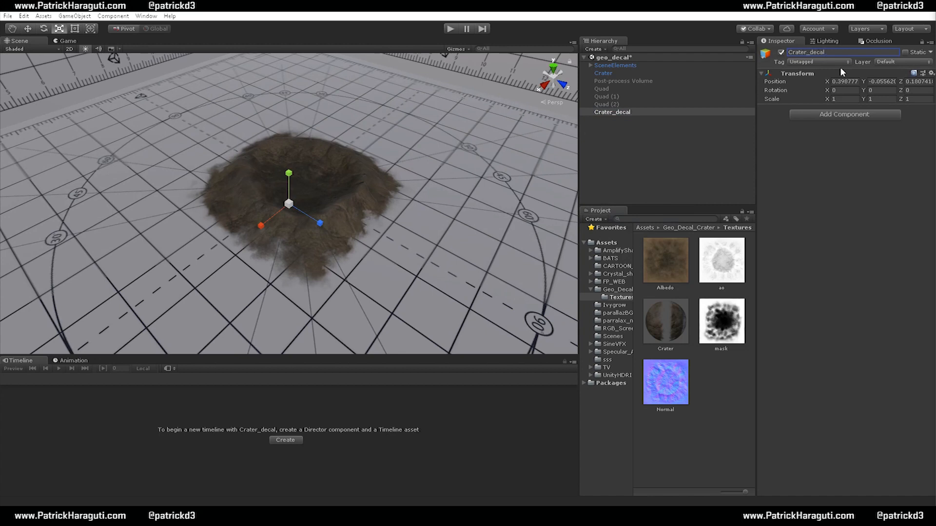
{"action": "left_click", "coordinate": [887, 62]}
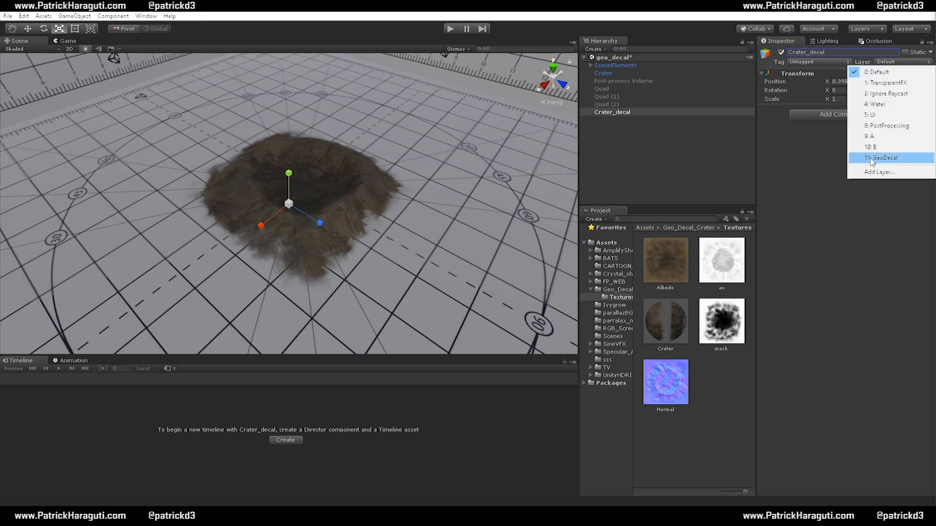
{"action": "left_click", "coordinate": [819, 157]}
Make Crater a child of Crater_decal and reset the parent's position to the origin
{"action": "left_click_drag", "start_coordinate": [603, 74], "coordinate": [616, 110]}
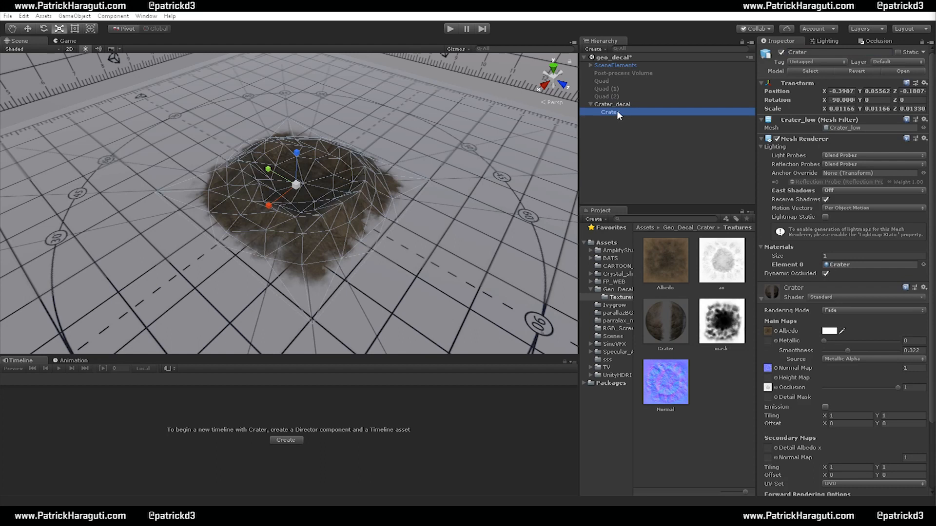
{"action": "left_click", "coordinate": [620, 104]}
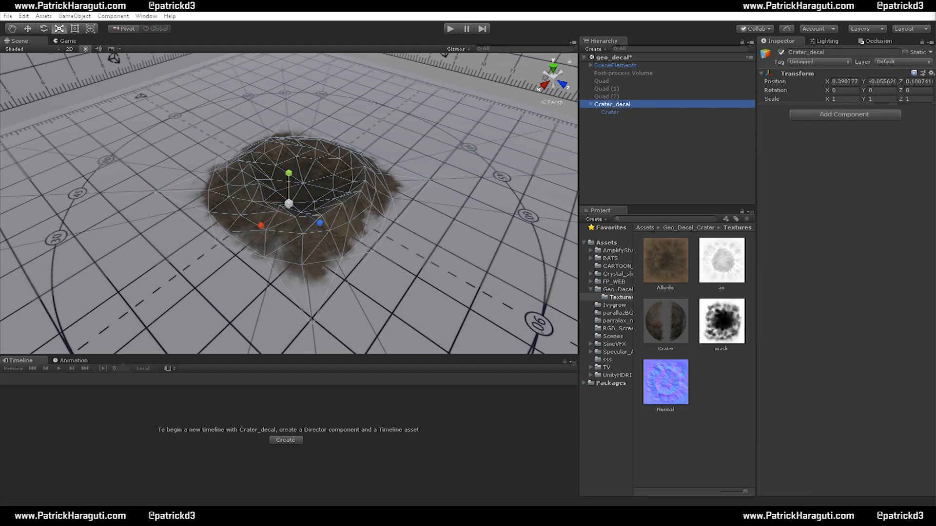
{"action": "left_click", "coordinate": [931, 73]}
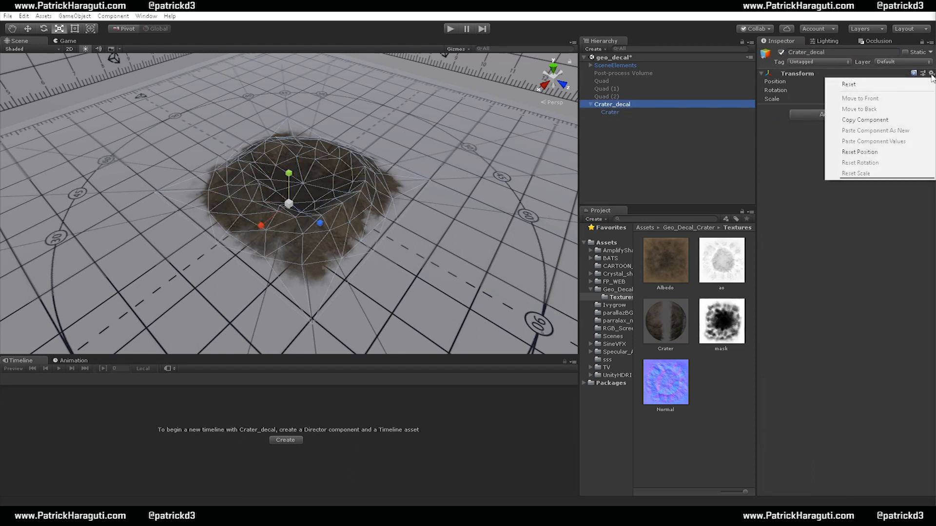
{"action": "left_click", "coordinate": [869, 152]}
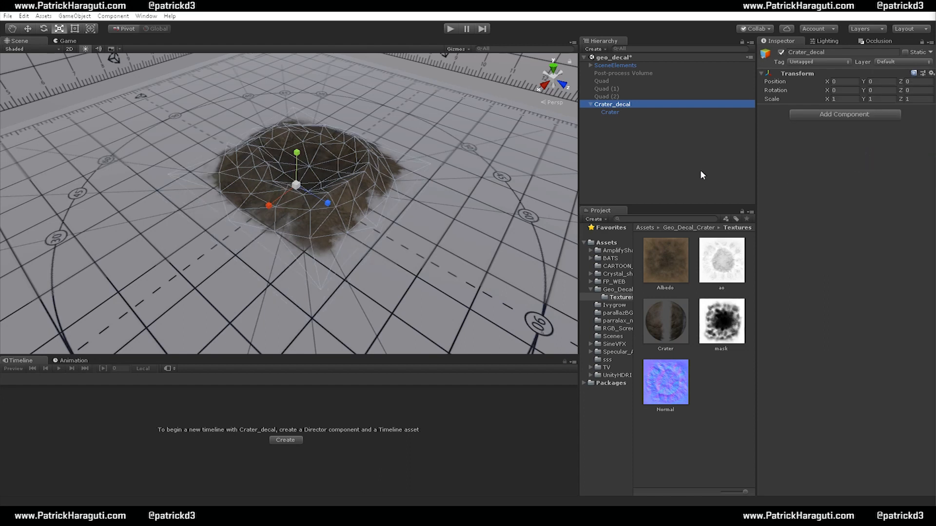
Reset the child Crater's local position, keeping its rotation and scale
{"action": "left_click", "coordinate": [612, 113]}
{"action": "left_click", "coordinate": [924, 83]}
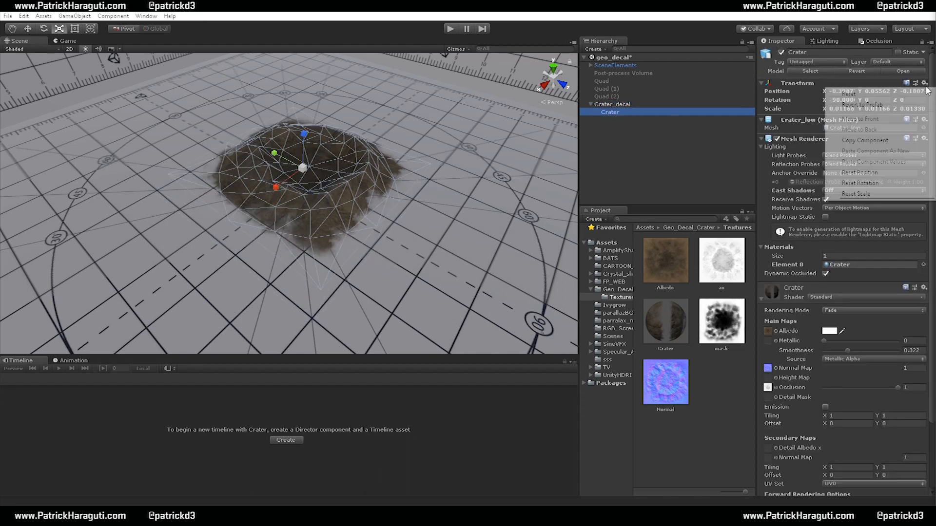
{"action": "left_click", "coordinate": [879, 175]}
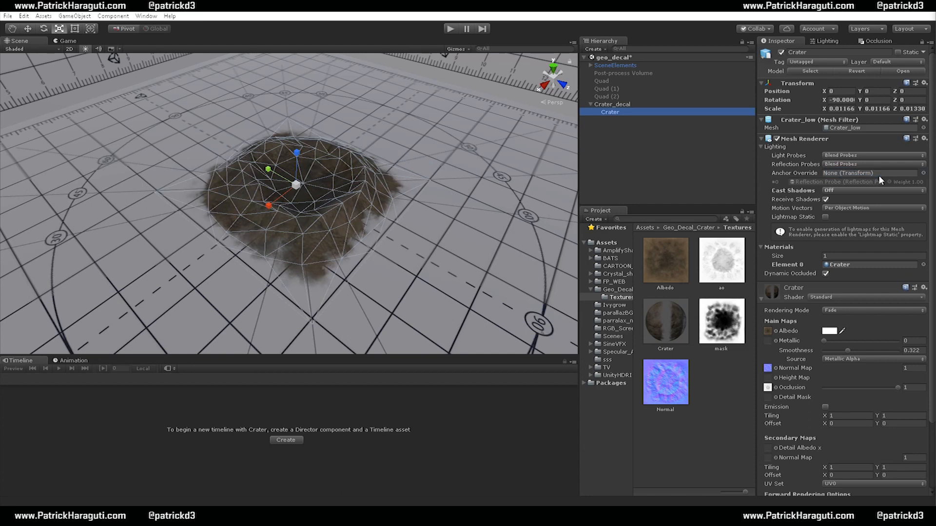
Examine the alignment of Crater_decal and its Crater child in the scene, then collapse the parent and clear the selection
{"action": "left_click", "coordinate": [613, 106]}
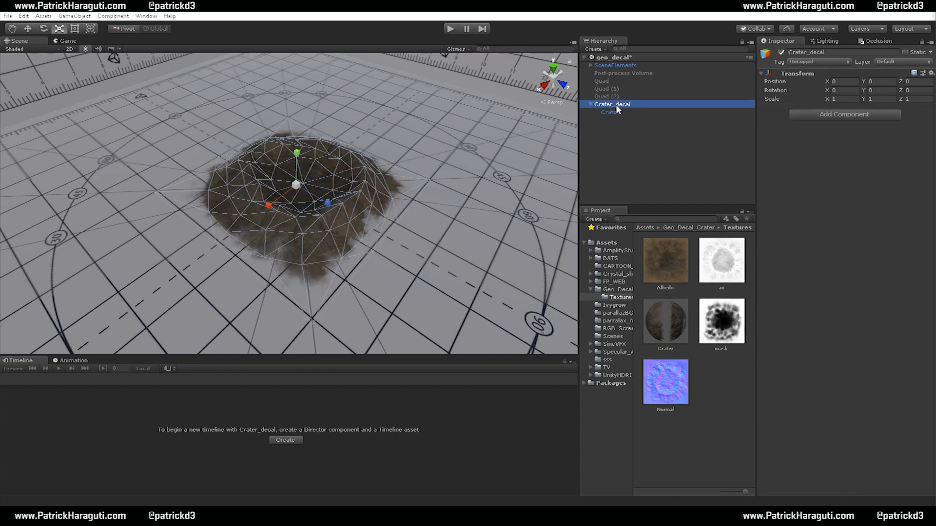
{"action": "double_click", "coordinate": [616, 110]}
{"action": "left_click", "coordinate": [618, 105]}
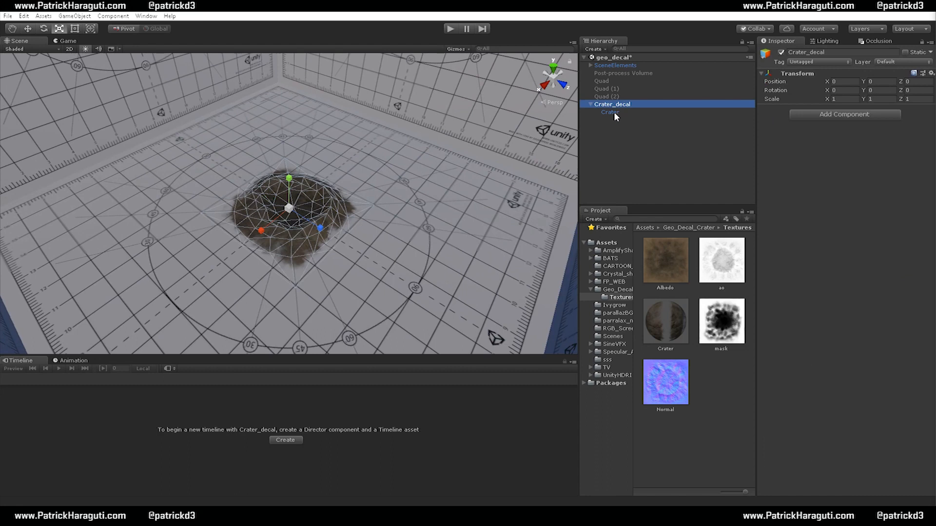
{"action": "left_click", "coordinate": [615, 112]}
{"action": "right_click_drag", "start_coordinate": [343, 272], "coordinate": [344, 297], "text": "alt"}
{"action": "left_click_drag", "start_coordinate": [344, 297], "coordinate": [381, 206], "text": "alt"}
{"action": "middle_click_drag", "start_coordinate": [381, 206], "coordinate": [377, 168], "text": "alt"}
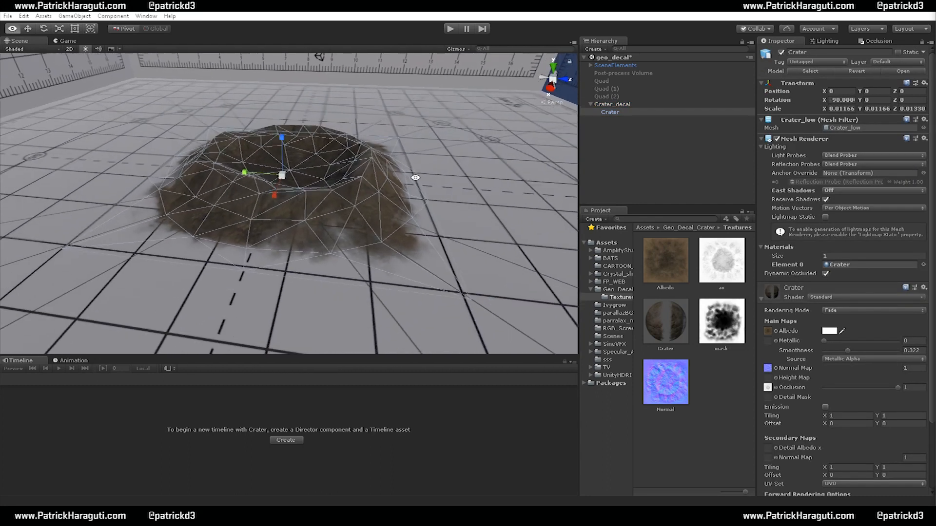
{"action": "left_click_drag", "start_coordinate": [418, 173], "coordinate": [347, 202], "text": "alt"}
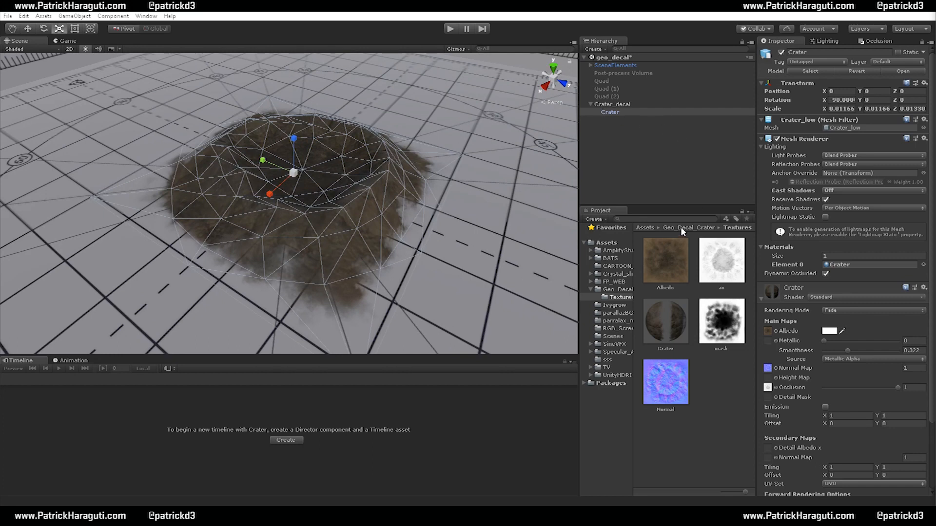
{"action": "left_click", "coordinate": [609, 105]}
{"action": "left_click", "coordinate": [589, 104]}
{"action": "left_click", "coordinate": [606, 134]}
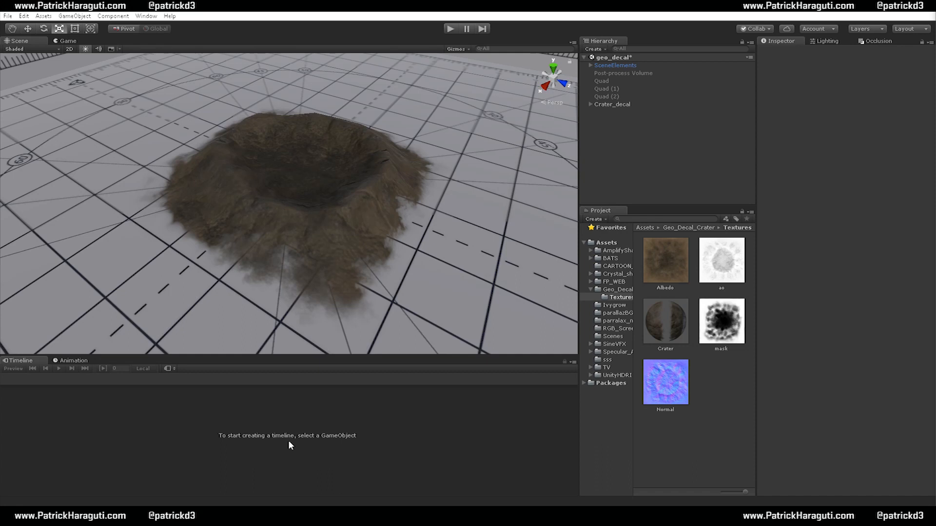
Create a Timeline asset named Crater_system in the Textures folder
{"action": "right_click", "coordinate": [623, 151]}
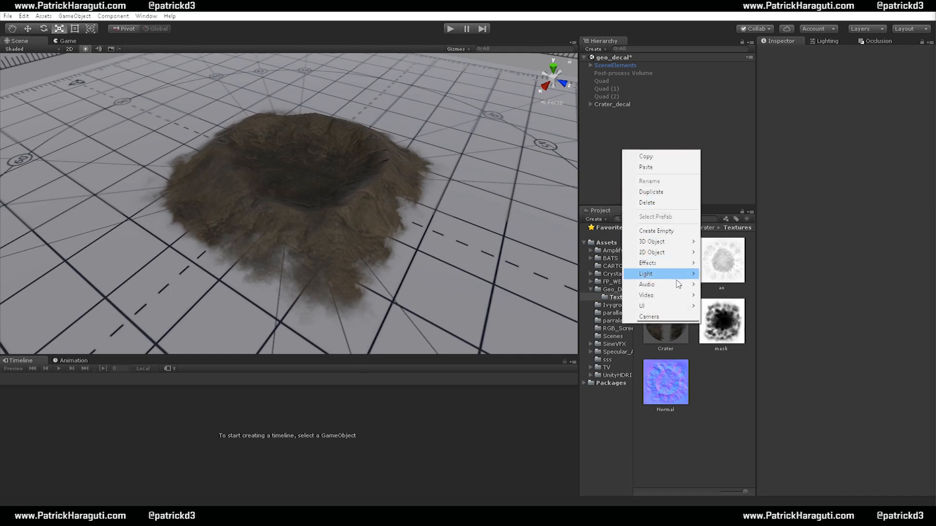
{"action": "right_click", "coordinate": [668, 428]}
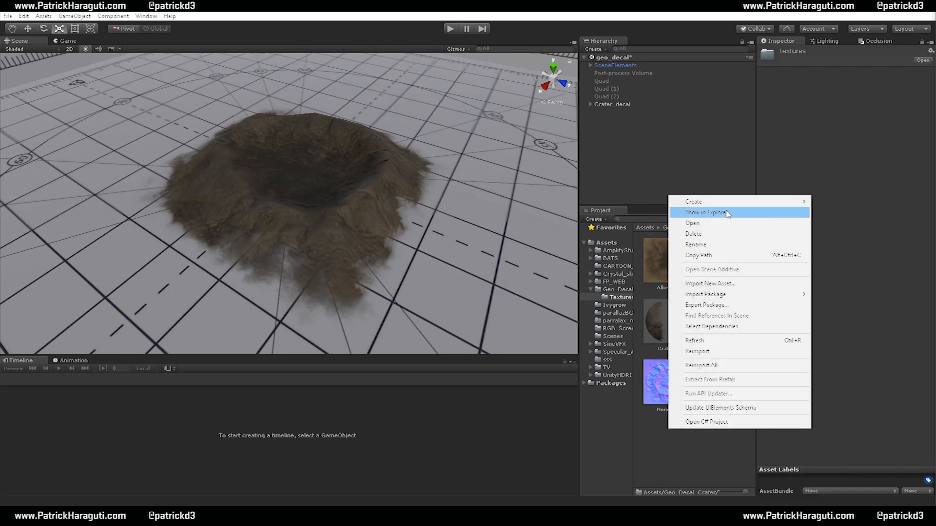
{"action": "mouse_move", "coordinate": [729, 202]}
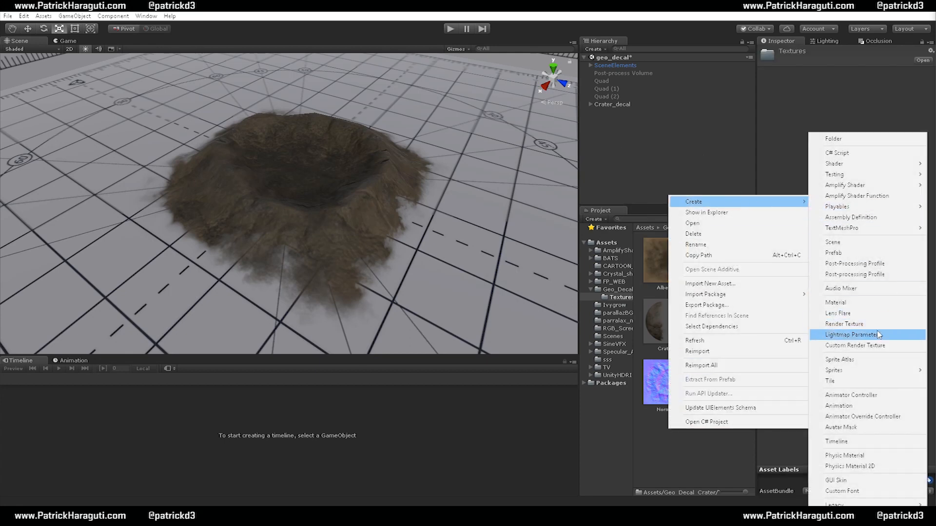
{"action": "left_click", "coordinate": [870, 442]}
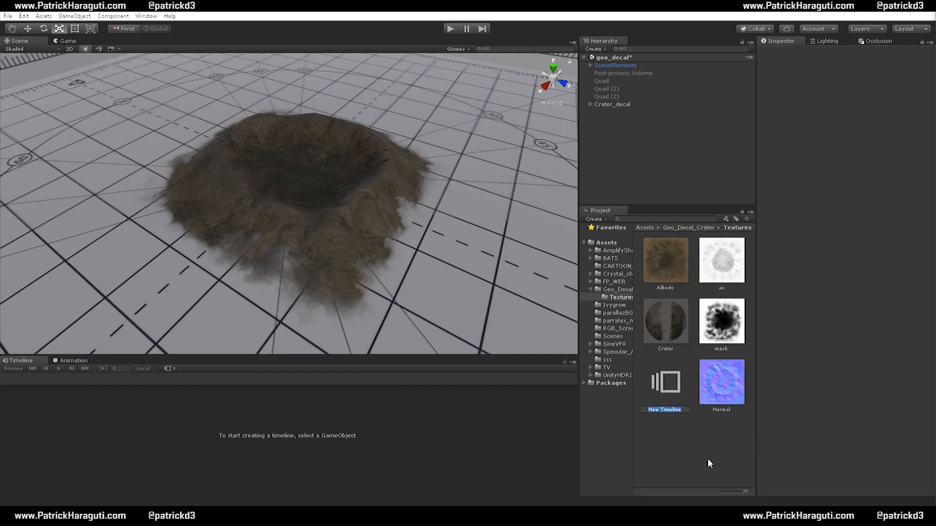
{"action": "type", "text": "Crater_system"}
{"action": "key", "text": "Return"}
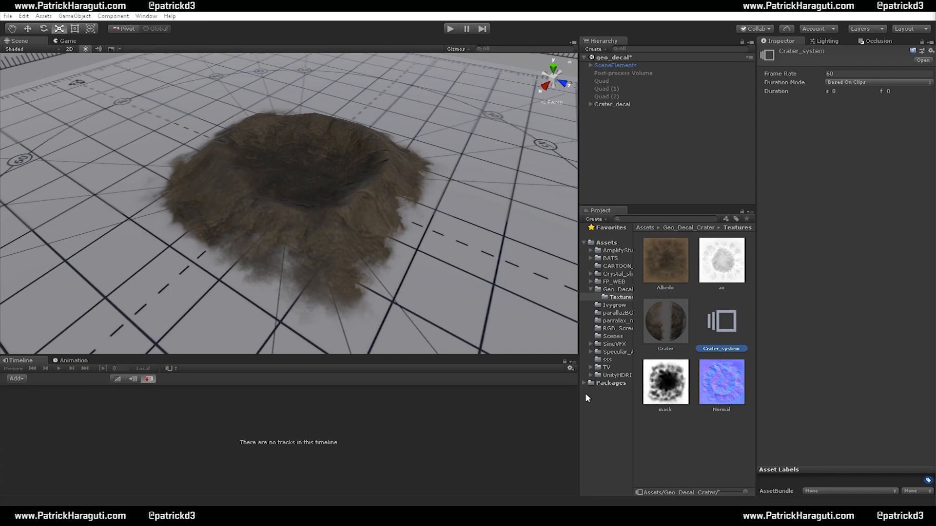
Place the Crater_system timeline asset in the scene as its own object
{"action": "left_click", "coordinate": [170, 368]}
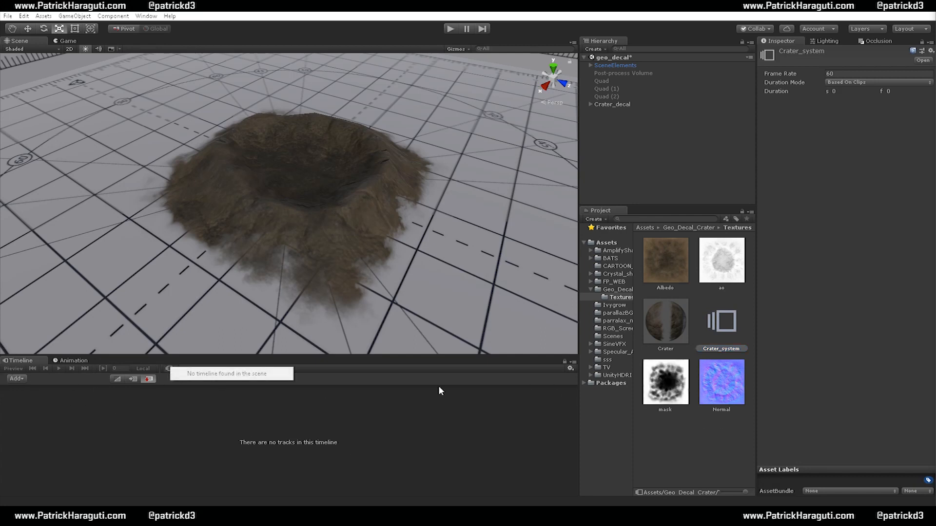
{"action": "left_click_drag", "start_coordinate": [714, 330], "coordinate": [256, 463]}
{"action": "left_click_drag", "start_coordinate": [735, 325], "coordinate": [597, 124]}
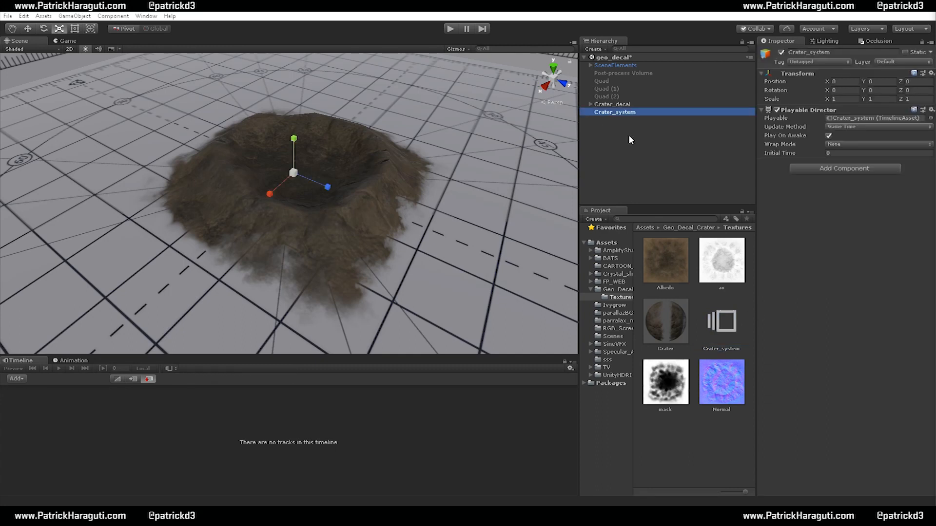
Load Crater_system for timeline editing and add an animation track for Crater_decal
{"action": "left_click", "coordinate": [170, 368]}
{"action": "left_click", "coordinate": [225, 374]}
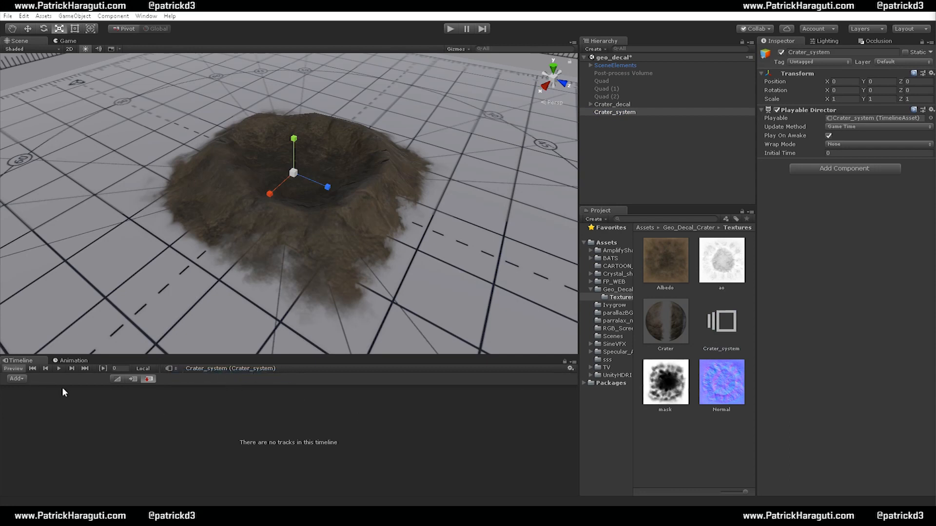
{"action": "left_click_drag", "start_coordinate": [612, 104], "coordinate": [138, 422]}
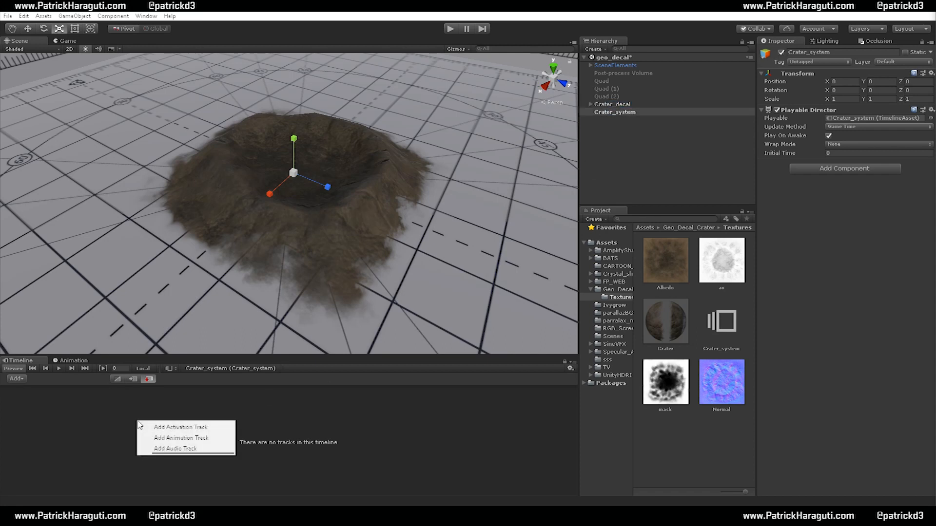
{"action": "left_click", "coordinate": [188, 439]}
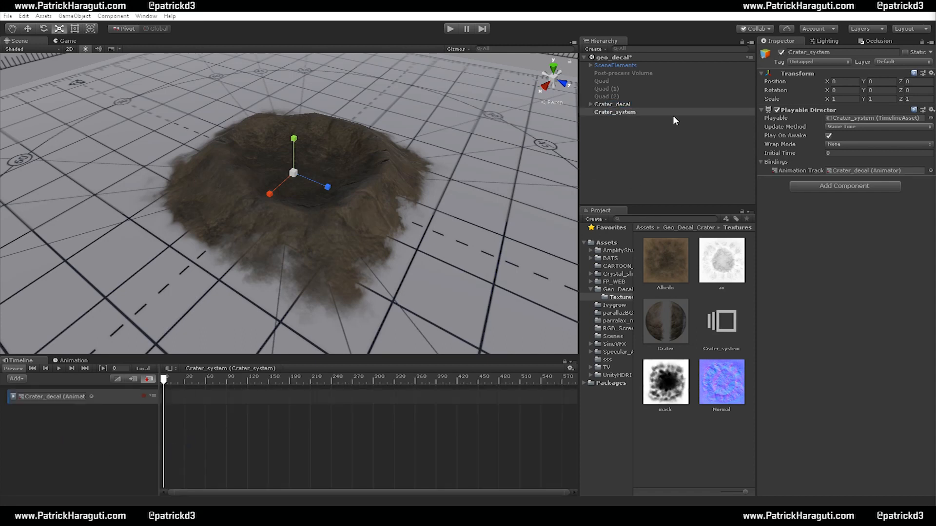
Compare the components of Crater_decal and its Crater child, then remove the Animator component from Crater_decal
{"action": "left_click", "coordinate": [613, 104]}
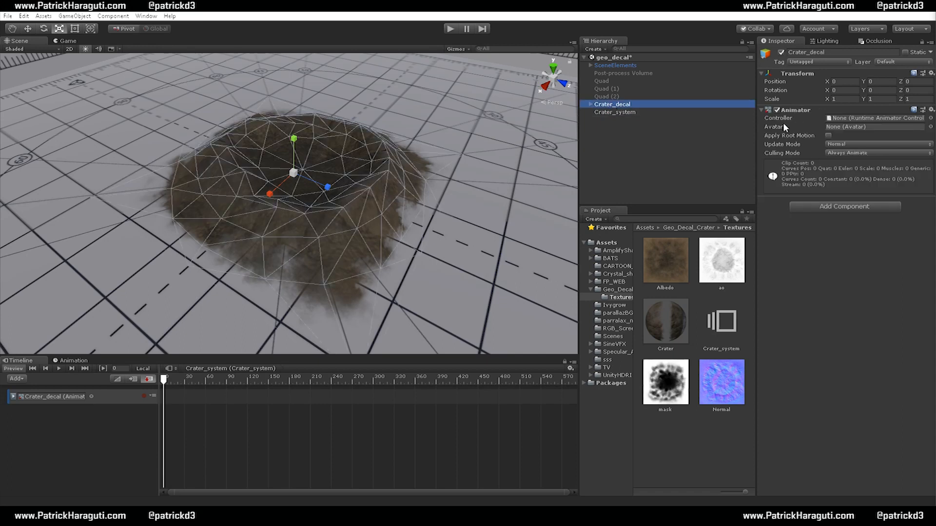
{"action": "left_click", "coordinate": [590, 105]}
{"action": "double_click", "coordinate": [610, 112]}
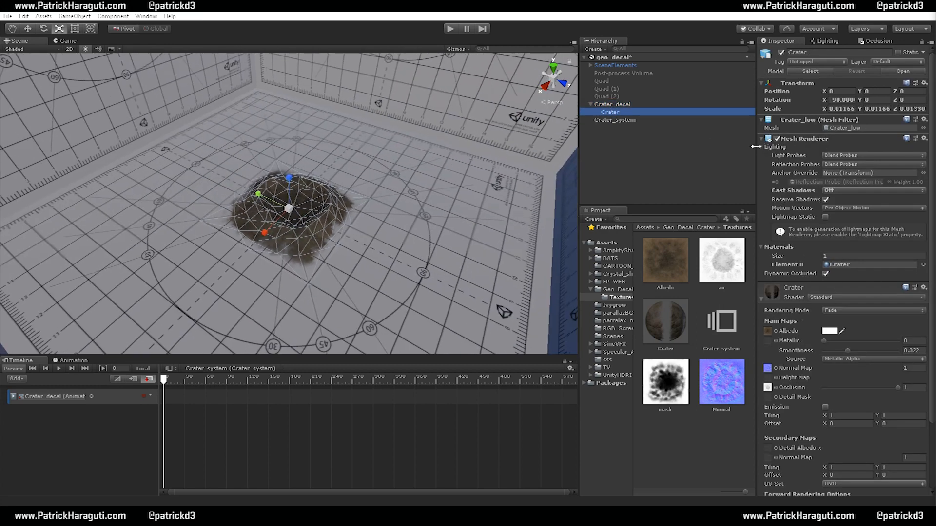
{"action": "left_click", "coordinate": [762, 139]}
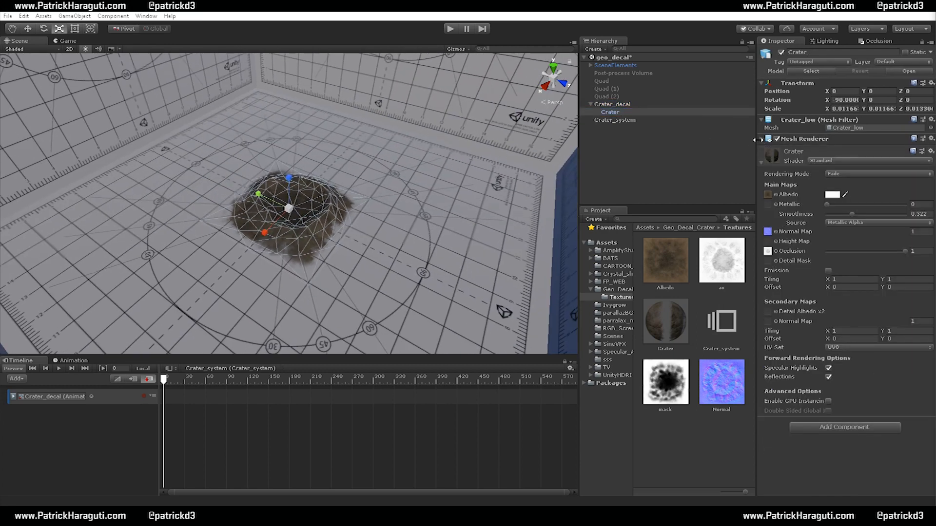
{"action": "left_click", "coordinate": [612, 105]}
{"action": "right_click", "coordinate": [790, 111]}
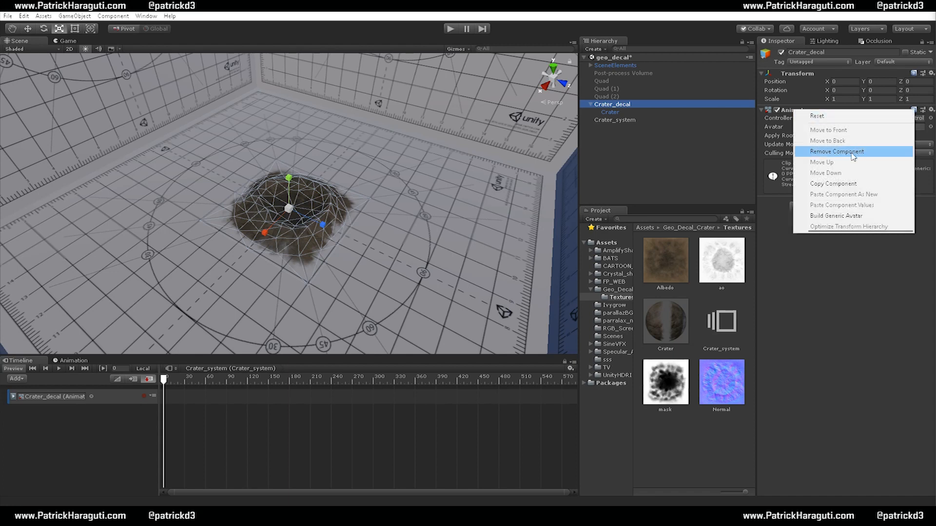
{"action": "left_click", "coordinate": [818, 152]}
Bind the empty animation track to the child Crater, creating an Animator on it
{"action": "left_click", "coordinate": [613, 112]}
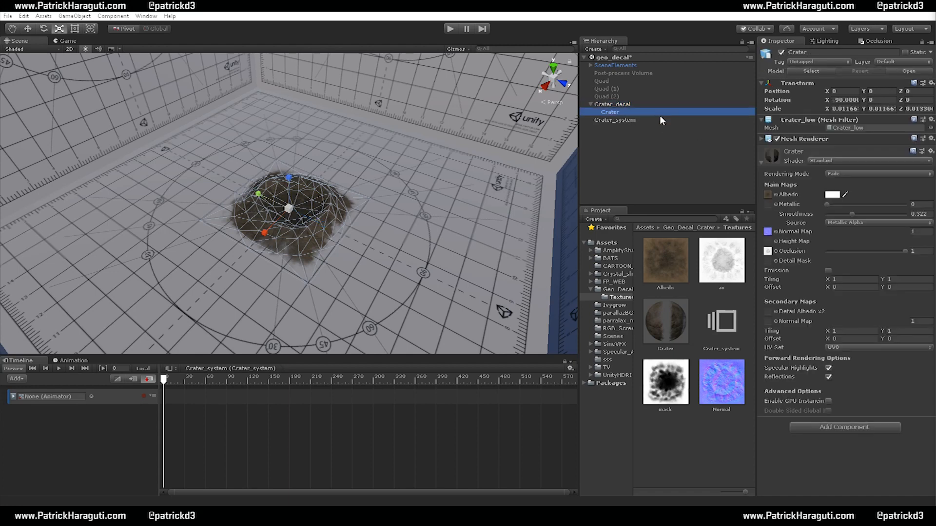
{"action": "left_click_drag", "start_coordinate": [614, 111], "coordinate": [59, 398]}
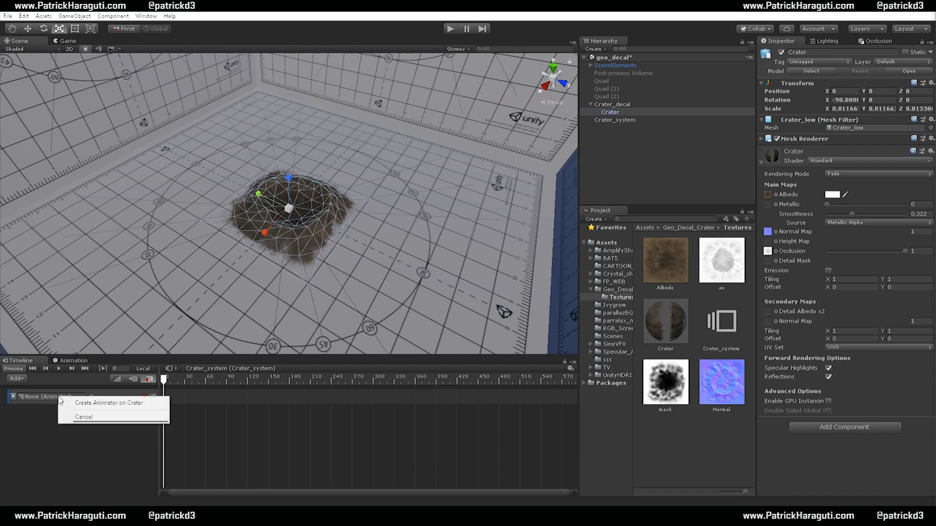
{"action": "left_click", "coordinate": [89, 403]}
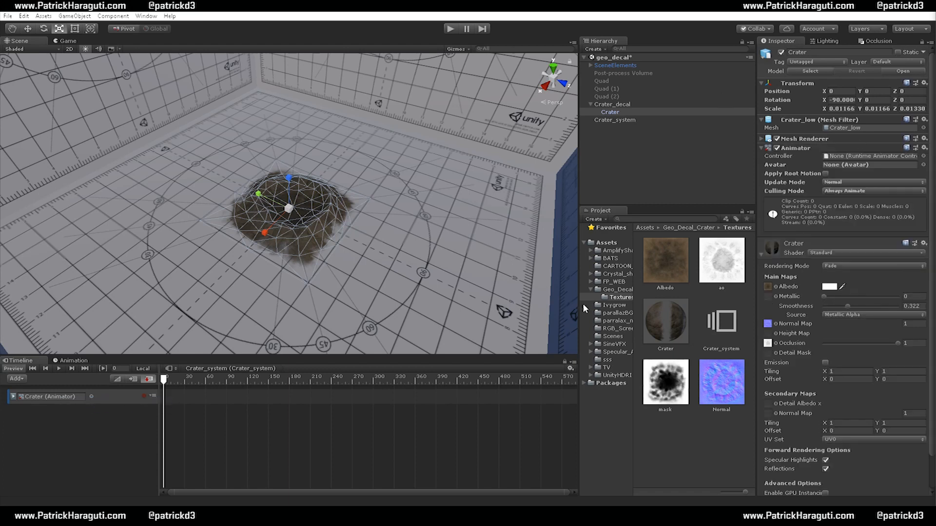
{"action": "left_click_drag", "start_coordinate": [340, 215], "coordinate": [373, 199], "text": "alt"}
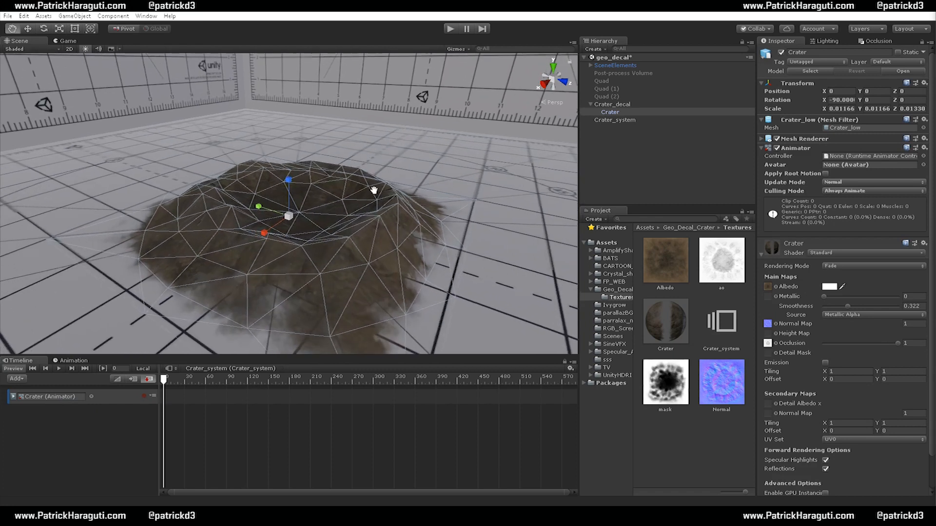
{"action": "middle_click_drag", "start_coordinate": [374, 199], "coordinate": [375, 134], "text": "alt"}
{"action": "left_click_drag", "start_coordinate": [375, 134], "coordinate": [376, 152], "text": "alt"}
{"action": "scroll", "coordinate": [371, 105], "scroll_direction": "up", "scroll_amount": 2}
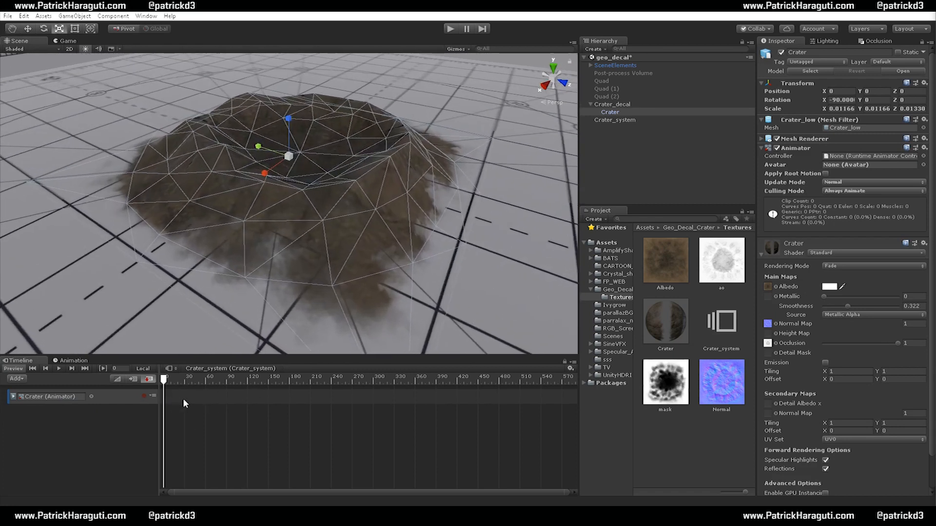
Start recording on the Crater animation track and add a scale key for the crater's current size at frame 10
{"action": "left_click_drag", "start_coordinate": [565, 493], "coordinate": [211, 485]}
{"action": "left_click", "coordinate": [275, 381]}
{"action": "left_click", "coordinate": [240, 381]}
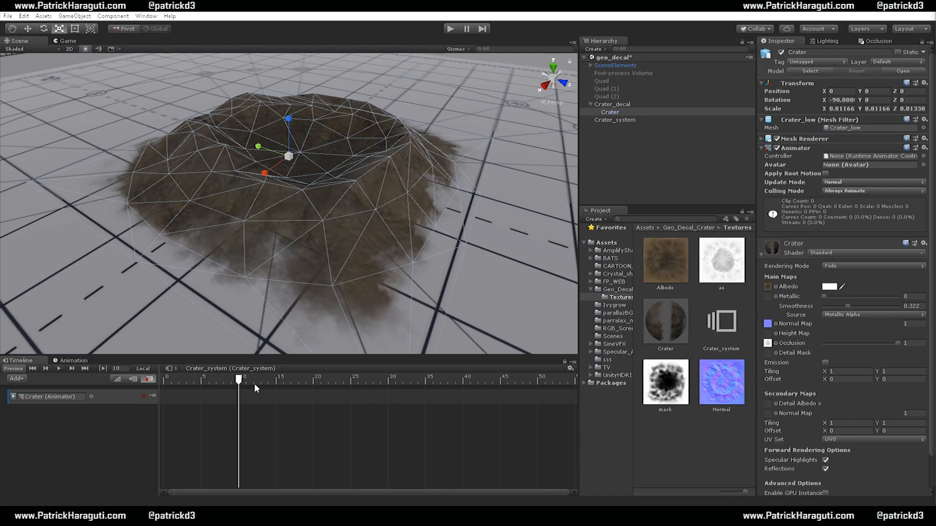
{"action": "left_click", "coordinate": [141, 396]}
{"action": "right_click", "coordinate": [783, 110]}
{"action": "left_click", "coordinate": [805, 130]}
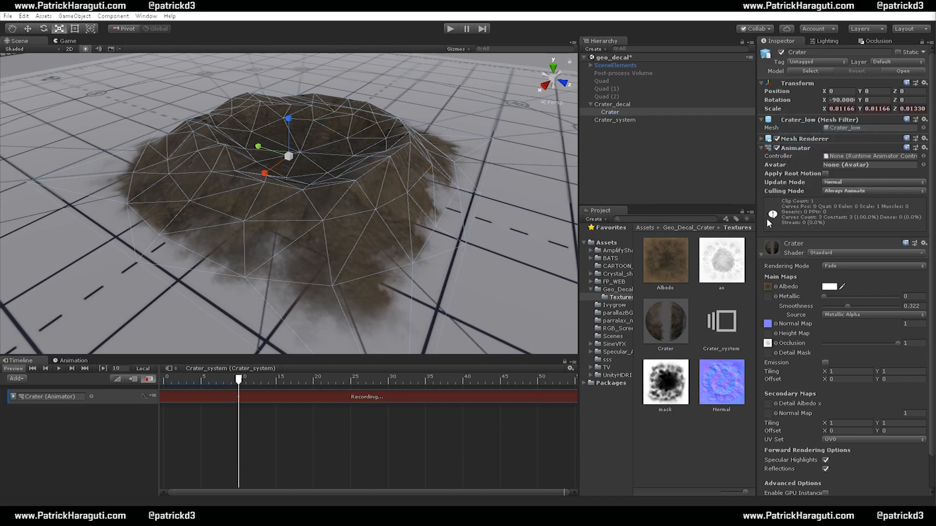
At frame 0, shrink Crater to a scale of about 0.0084, 0.0084, 0.0006 and update its scale key
{"action": "left_click_drag", "start_coordinate": [238, 380], "coordinate": [164, 381]}
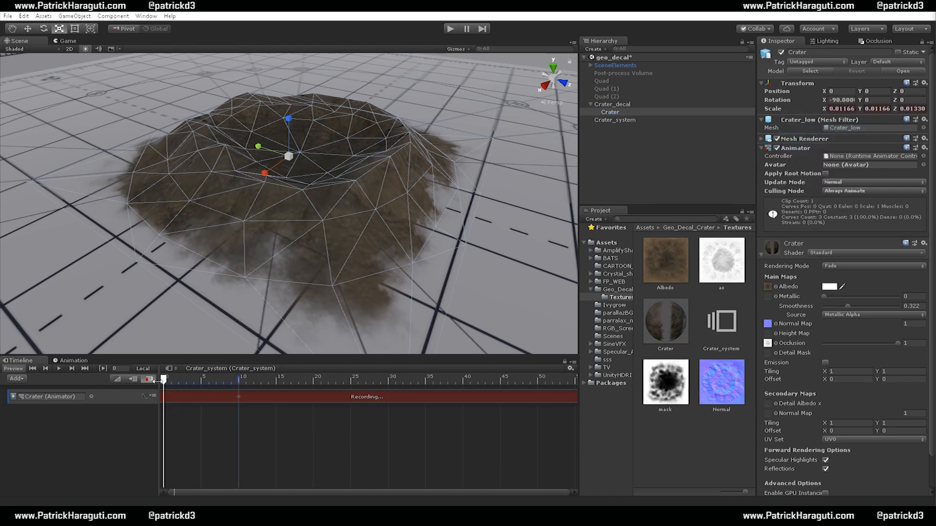
{"action": "mouse_move", "coordinate": [295, 157]}
{"action": "left_mouse_down"}
{"action": "mouse_move", "coordinate": [292, 124]}
{"action": "mouse_move", "coordinate": [292, 146]}
{"action": "left_mouse_up"}
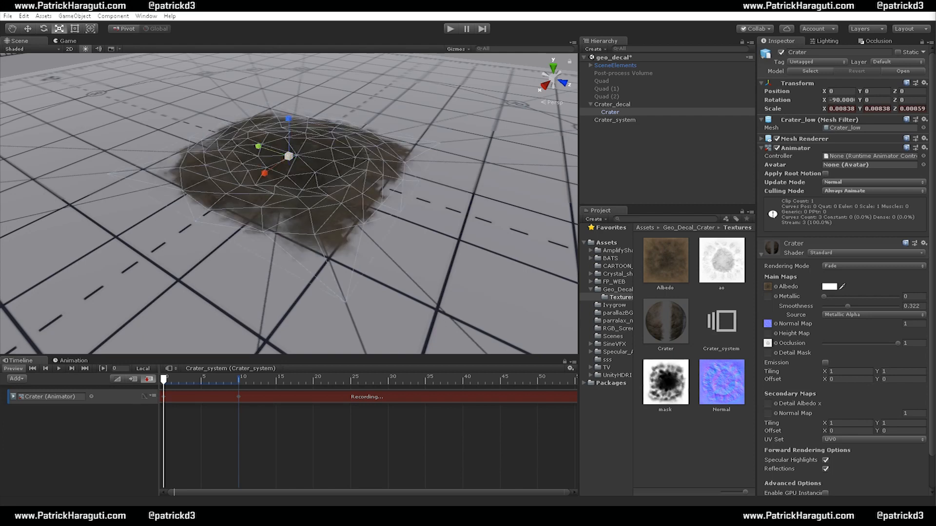
{"action": "right_click", "coordinate": [832, 112]}
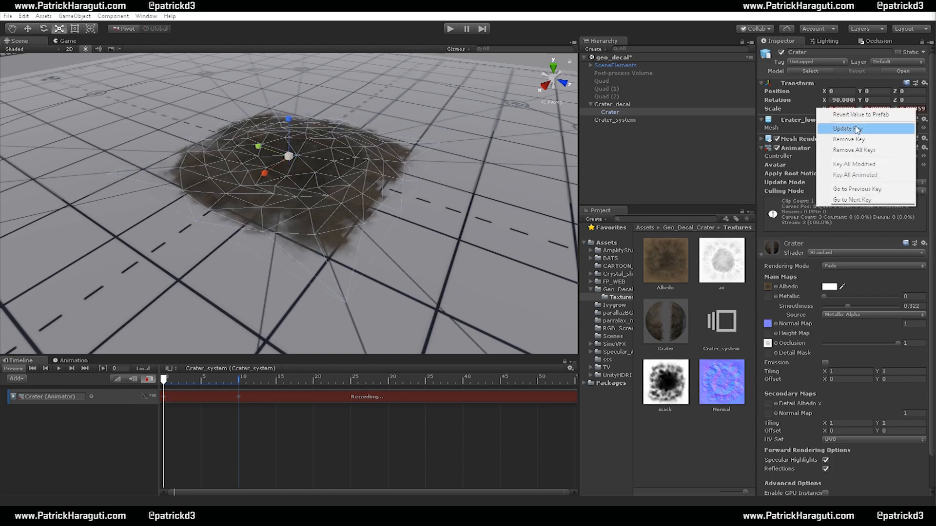
{"action": "left_click", "coordinate": [856, 129]}
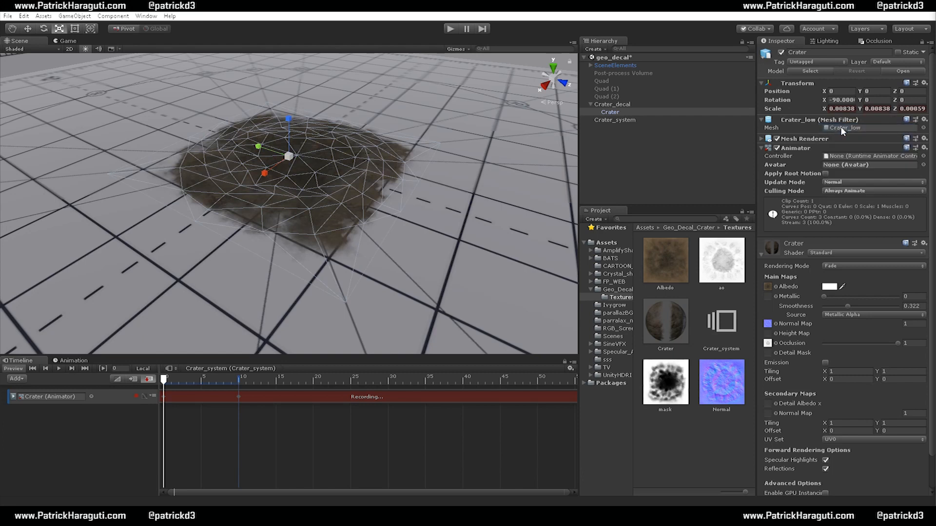
Add a scale key for Crater at frame 15, keeping its full size
{"action": "left_click_drag", "start_coordinate": [168, 379], "coordinate": [277, 387]}
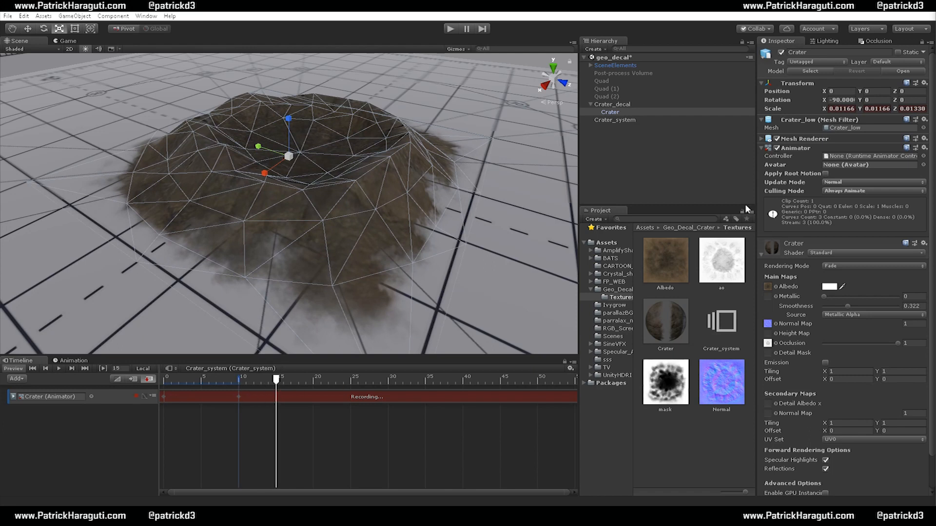
{"action": "right_click", "coordinate": [768, 110]}
{"action": "left_click", "coordinate": [792, 129]}
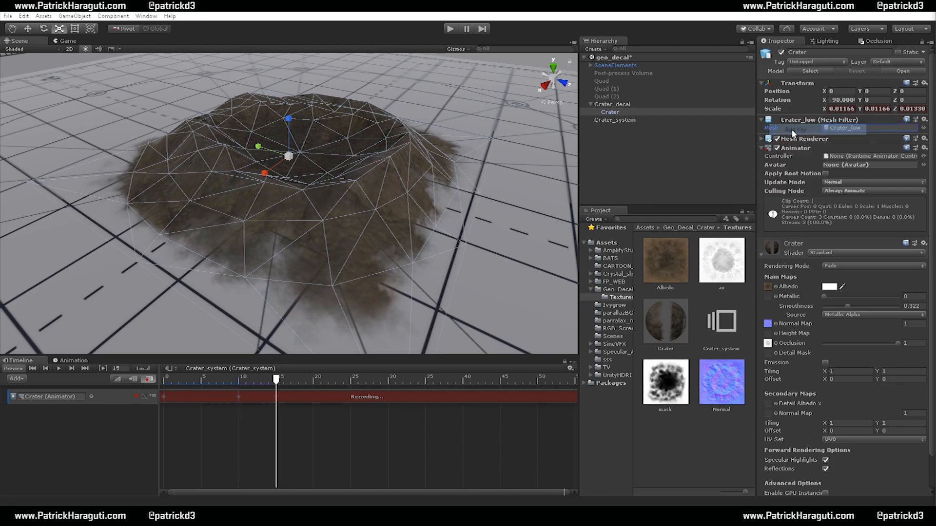
At frame 10, scale Crater up slightly and stretch its height a little more, and play the animation from the start
{"action": "left_click", "coordinate": [232, 379]}
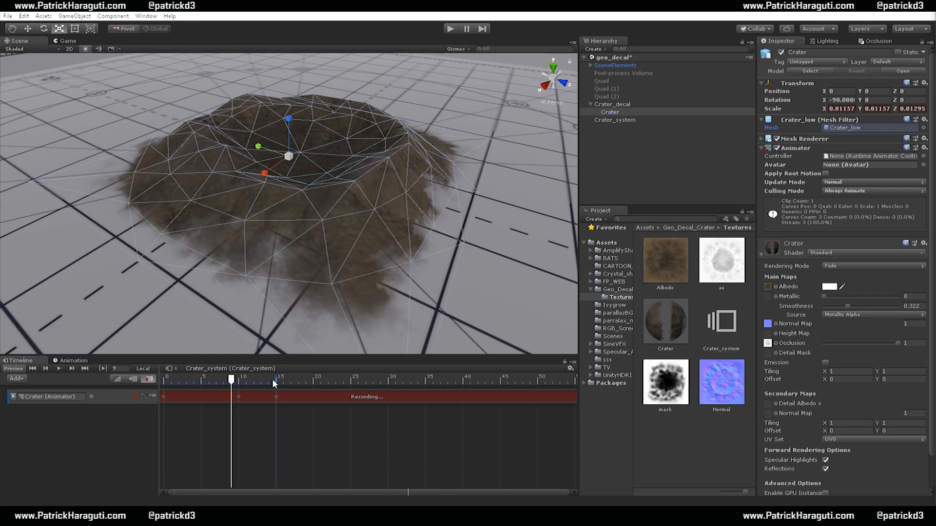
{"action": "left_click_drag", "start_coordinate": [276, 383], "coordinate": [239, 380]}
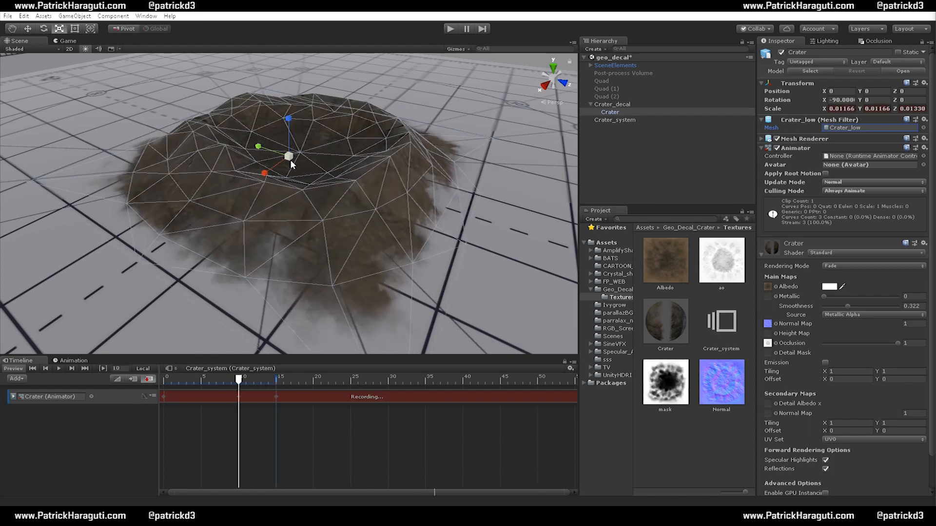
{"action": "left_click_drag", "start_coordinate": [290, 160], "coordinate": [294, 152]}
{"action": "left_click_drag", "start_coordinate": [290, 120], "coordinate": [292, 112]}
{"action": "left_click_drag", "start_coordinate": [233, 381], "coordinate": [56, 381]}
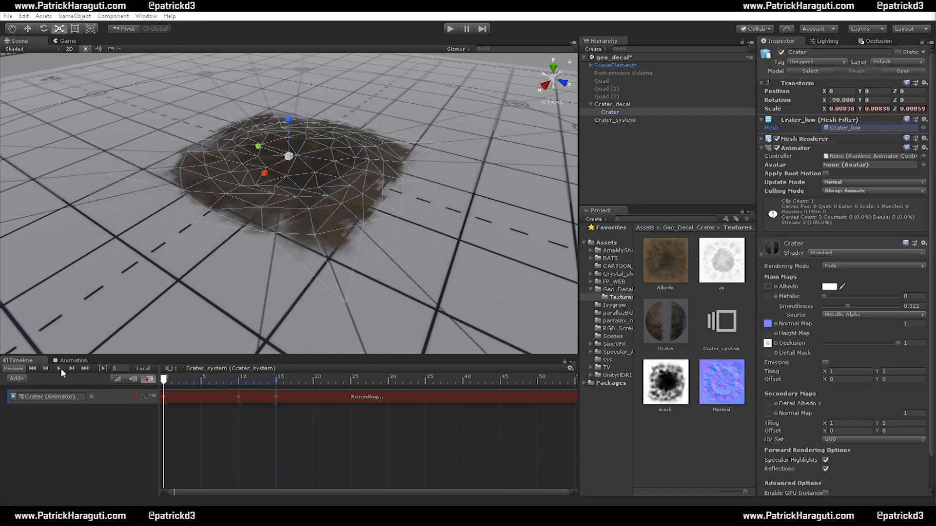
{"action": "left_click", "coordinate": [59, 369]}
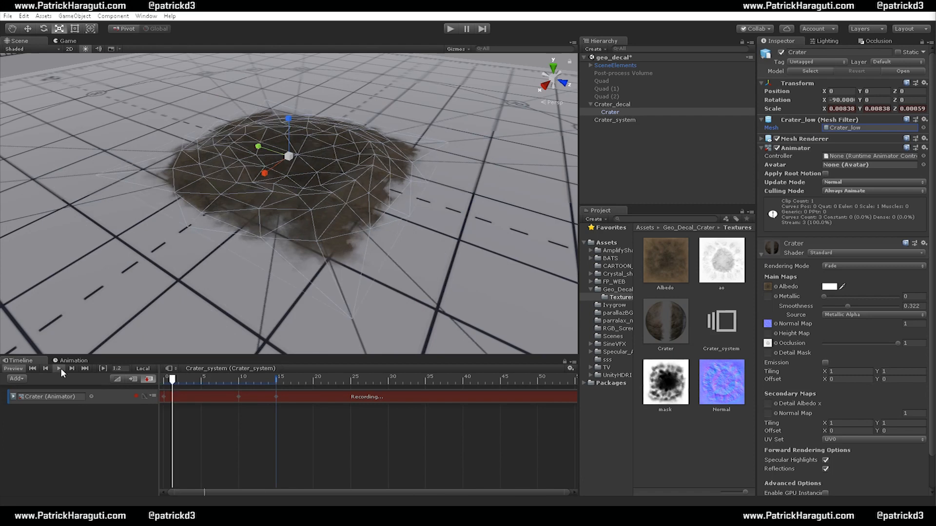
Add another scale key for Crater at frame 30 to hold its full size
{"action": "middle_click_drag", "start_coordinate": [534, 438], "coordinate": [451, 448]}
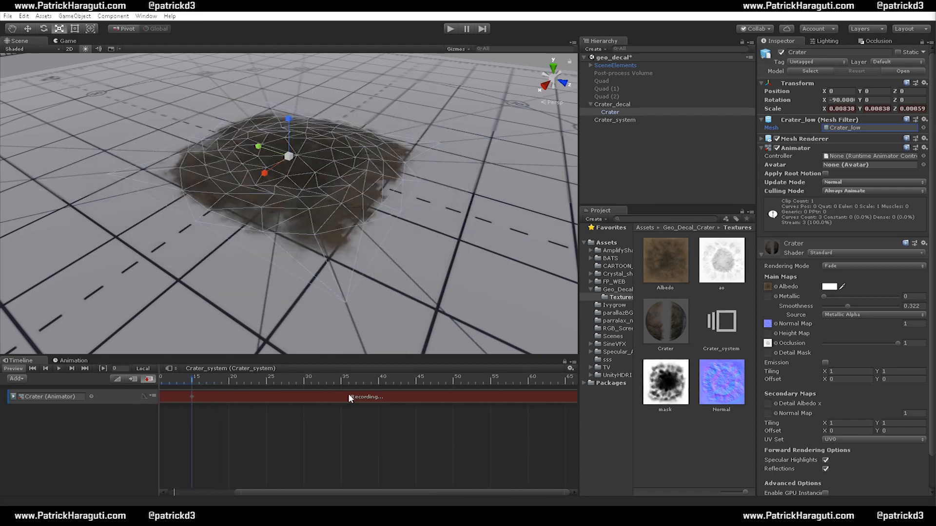
{"action": "left_click", "coordinate": [303, 379]}
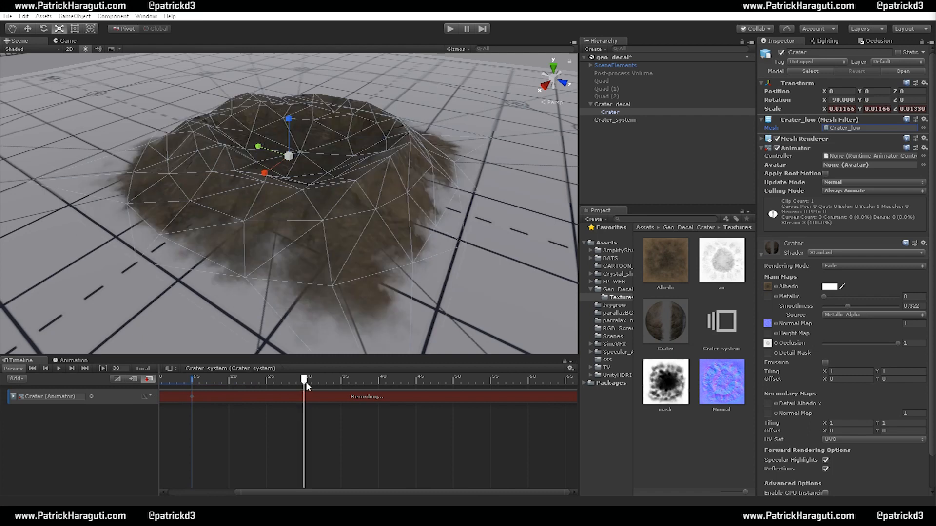
{"action": "right_click", "coordinate": [776, 111]}
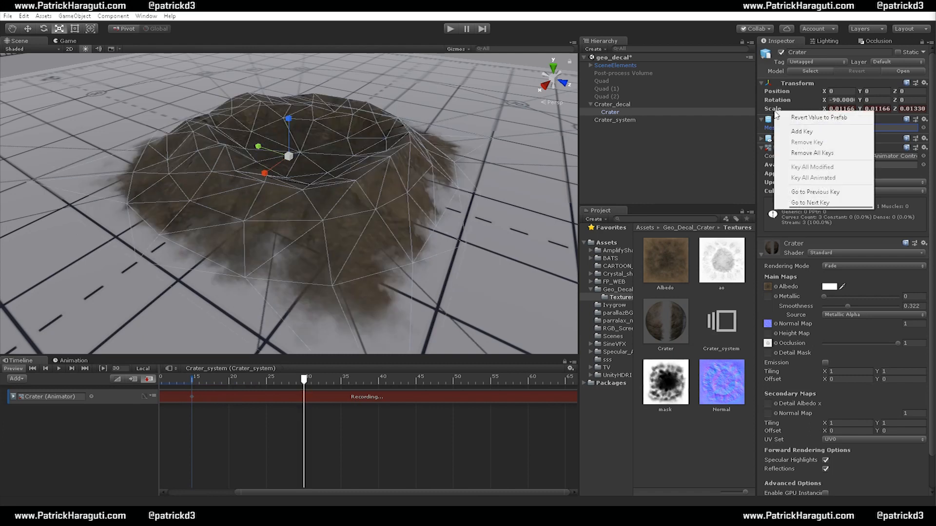
{"action": "left_click", "coordinate": [812, 132]}
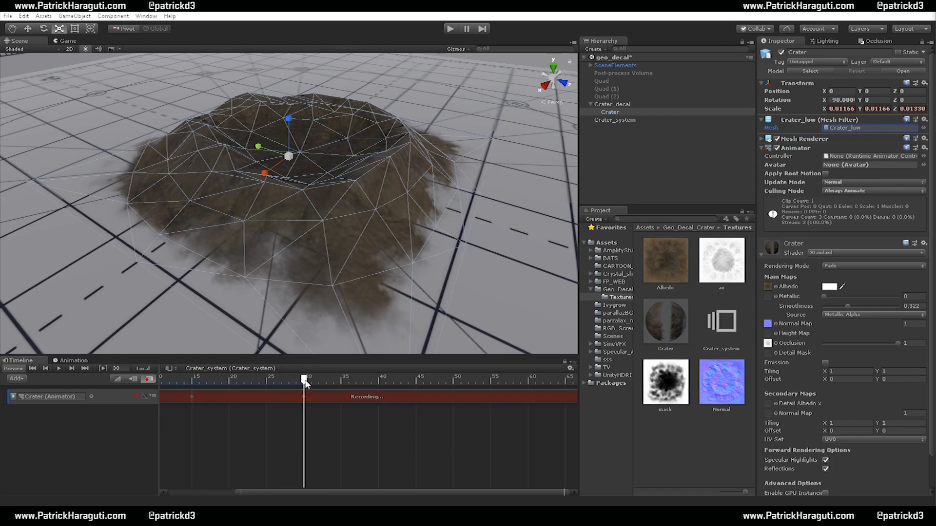
At frame 50, flatten Crater by reducing its Z scale to about 0.0007
{"action": "left_click_drag", "start_coordinate": [305, 381], "coordinate": [454, 386]}
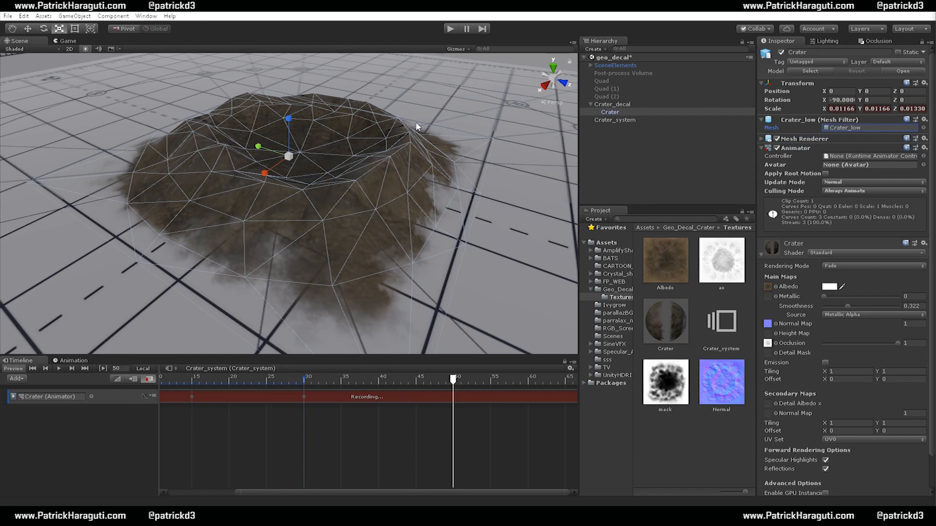
{"action": "left_click_drag", "start_coordinate": [288, 119], "coordinate": [293, 151]}
{"action": "key", "text": "comma"}
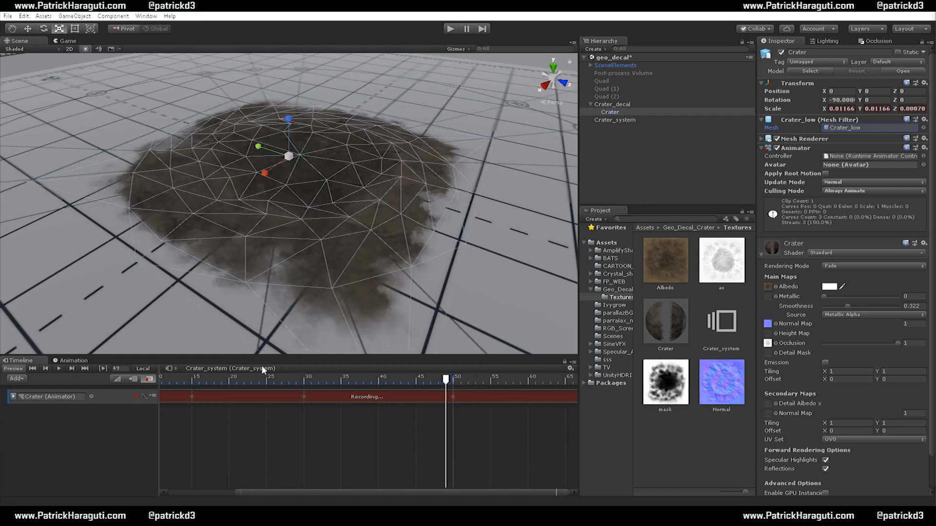
Preview the keyed crater animation from the start and stop recording on the Crater track
{"action": "scroll", "coordinate": [270, 449], "scroll_direction": "down", "scroll_amount": 3}
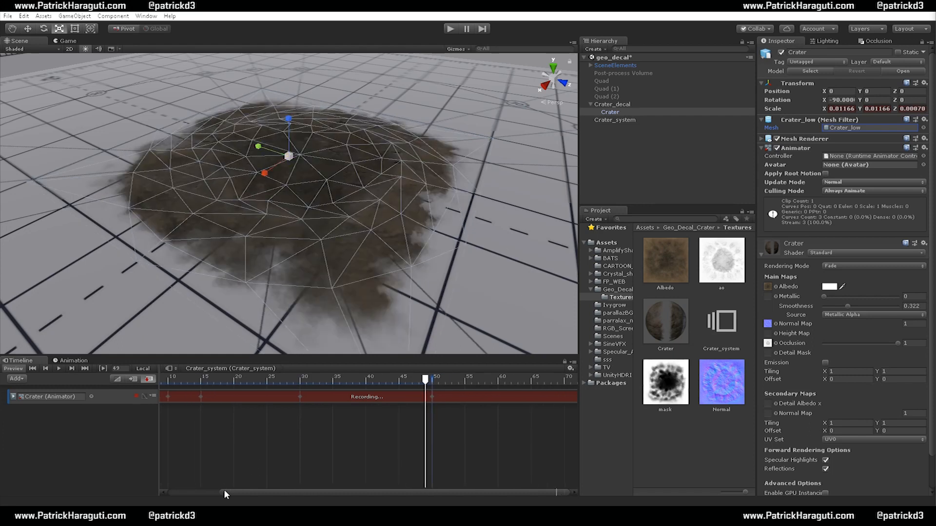
{"action": "left_click", "coordinate": [55, 368]}
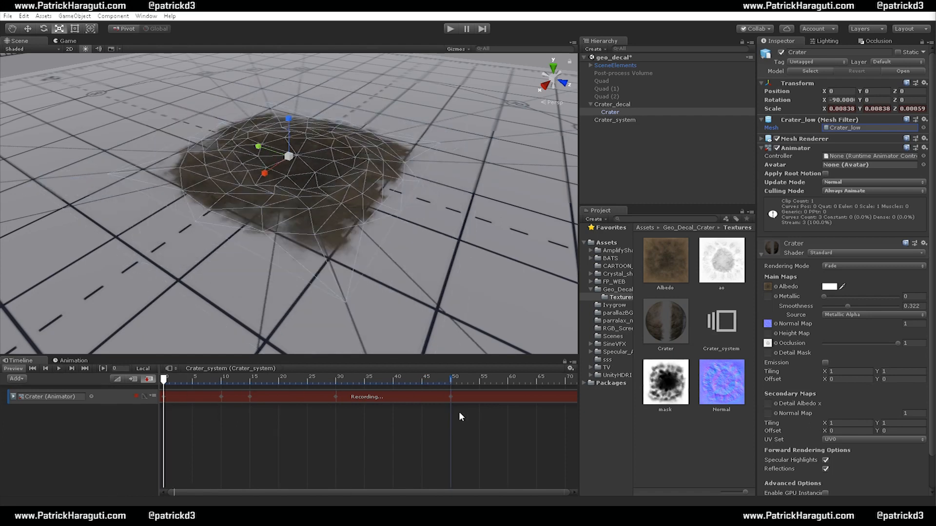
{"action": "left_click", "coordinate": [134, 397]}
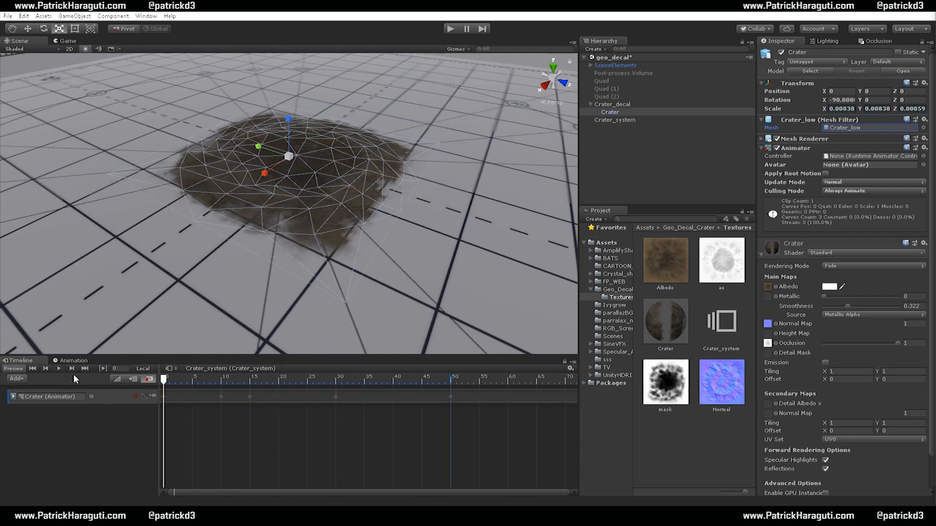
{"action": "left_click", "coordinate": [57, 366]}
Turn off the Selection Wire display for the scene view and deselect all objects
{"action": "left_click", "coordinate": [456, 49]}
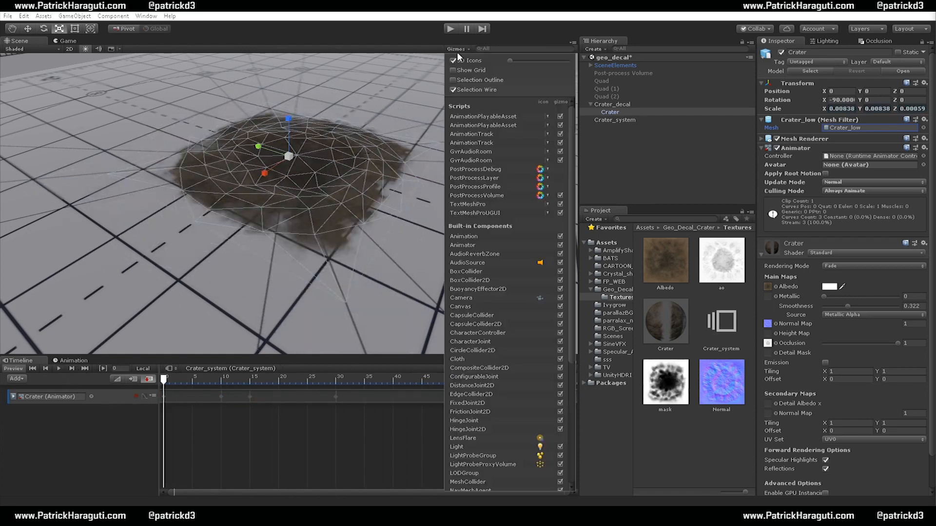
{"action": "left_click", "coordinate": [471, 89]}
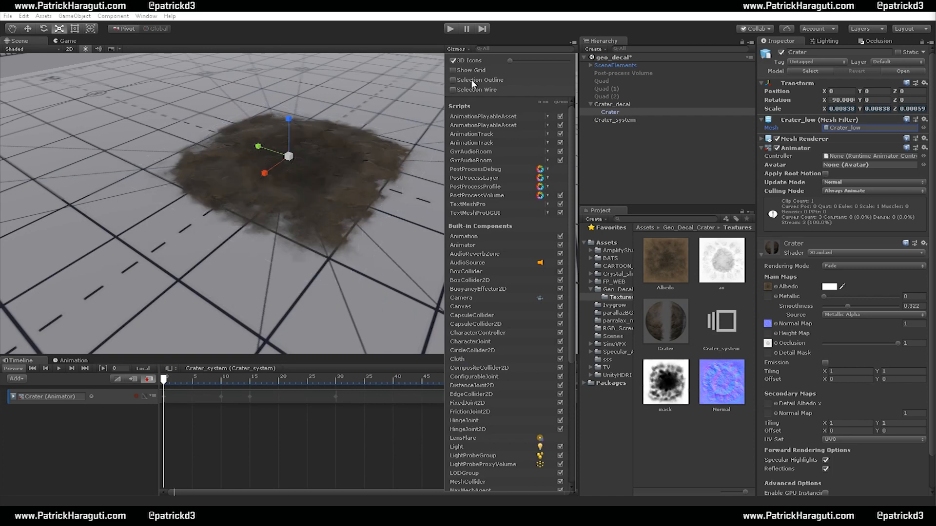
{"action": "left_click", "coordinate": [381, 23]}
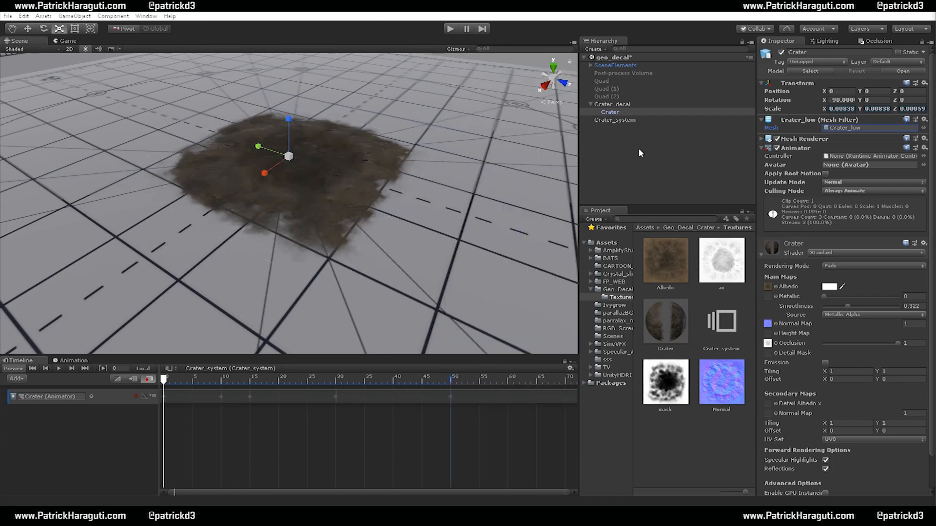
{"action": "left_click", "coordinate": [612, 104]}
{"action": "left_click", "coordinate": [611, 142]}
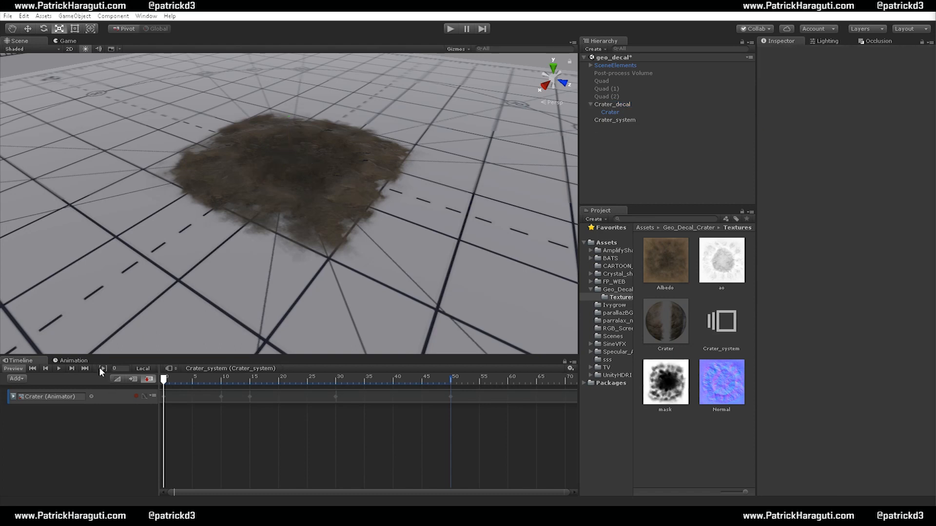
Set the wrap mode of Crater_system's Playable Director to Loop and preview the timeline
{"action": "left_click", "coordinate": [612, 120]}
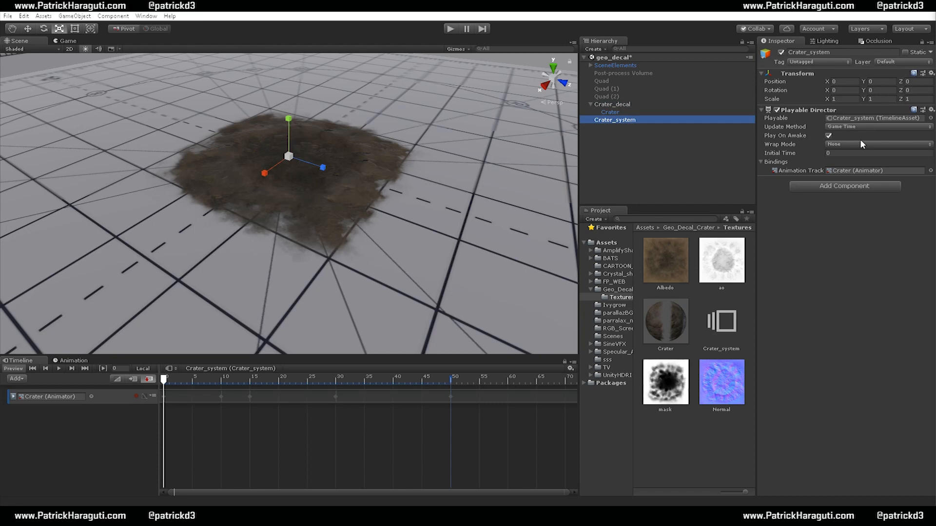
{"action": "left_click", "coordinate": [848, 145]}
{"action": "left_click", "coordinate": [853, 171]}
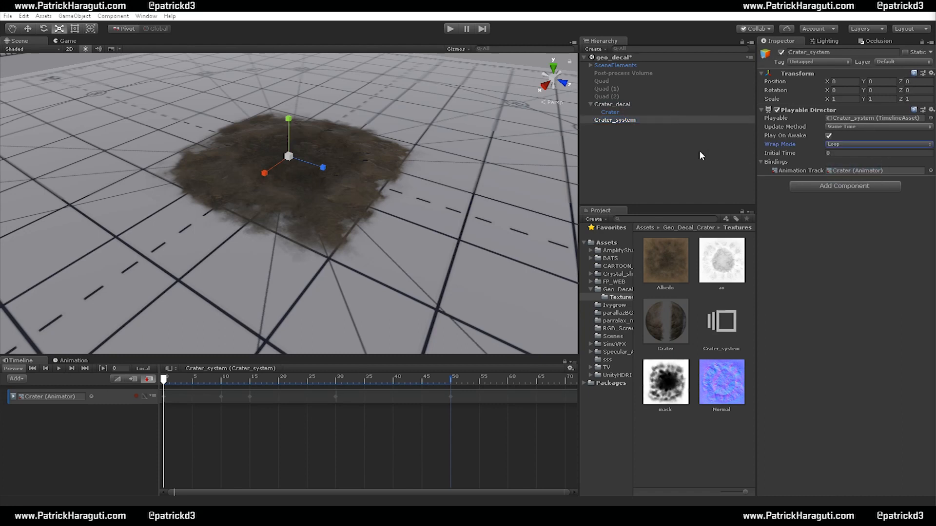
{"action": "left_click", "coordinate": [60, 368]}
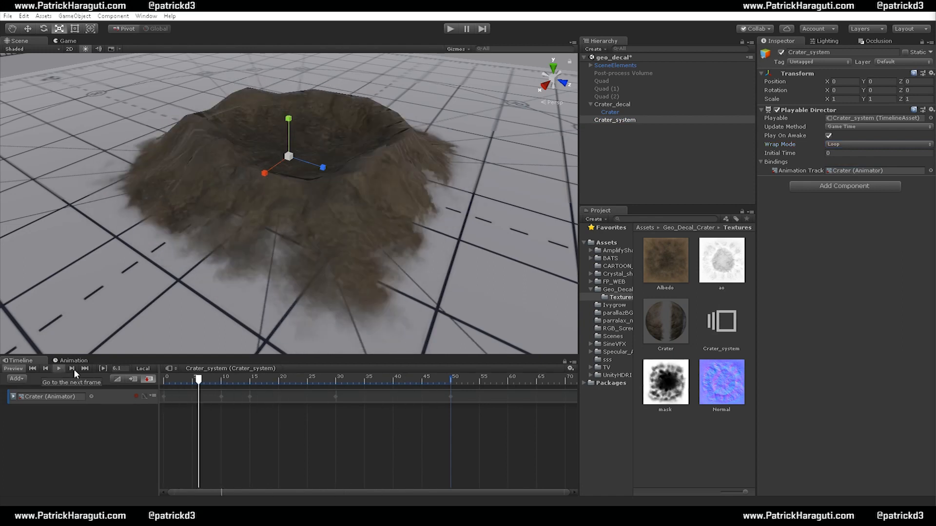
{"action": "left_click", "coordinate": [58, 368]}
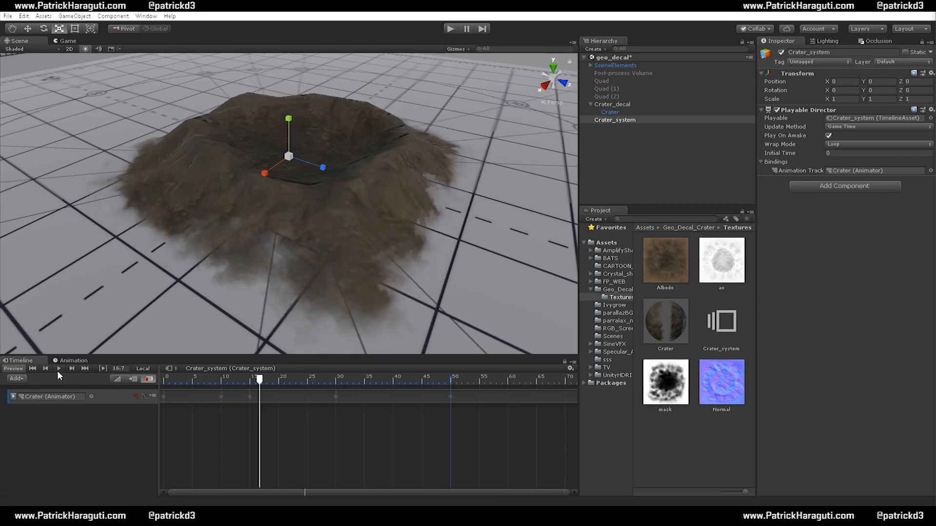
Frame the whole crater in the scene and open the Crater track's recorded animation in the Animation window
{"action": "right_click_drag", "start_coordinate": [341, 220], "coordinate": [360, 71], "text": "alt"}
{"action": "left_click_drag", "start_coordinate": [360, 71], "coordinate": [346, 171], "text": "alt"}
{"action": "middle_click_drag", "start_coordinate": [345, 171], "coordinate": [346, 190], "text": "alt"}
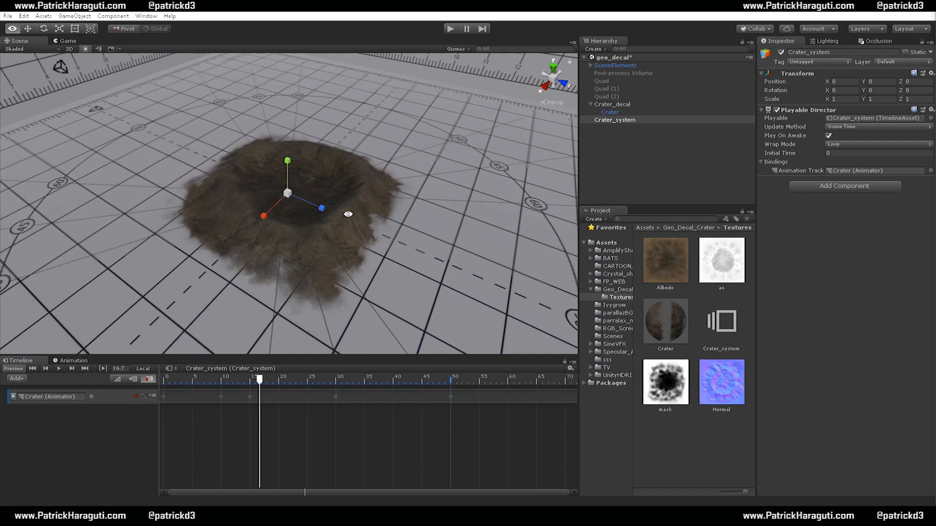
{"action": "mouse_move", "coordinate": [348, 213]}
{"action": "left_mouse_down", "text": "alt"}
{"action": "mouse_move", "coordinate": [337, 223]}
{"action": "mouse_move", "coordinate": [343, 203]}
{"action": "left_mouse_up", "text": "alt"}
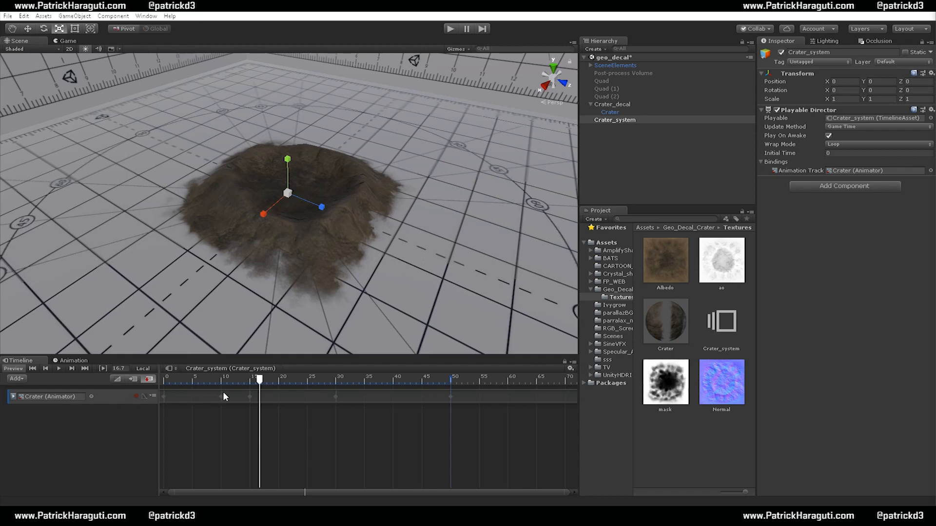
{"action": "right_click", "coordinate": [166, 396]}
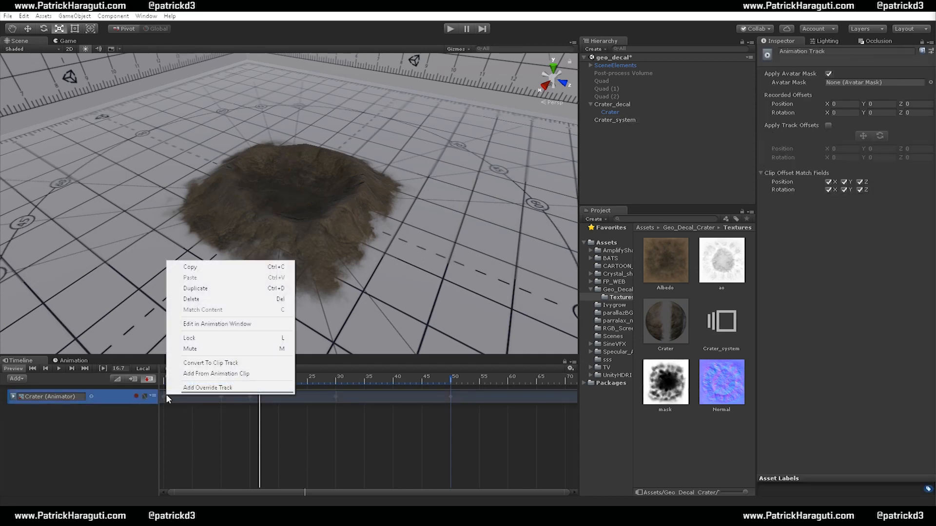
{"action": "left_click", "coordinate": [220, 325]}
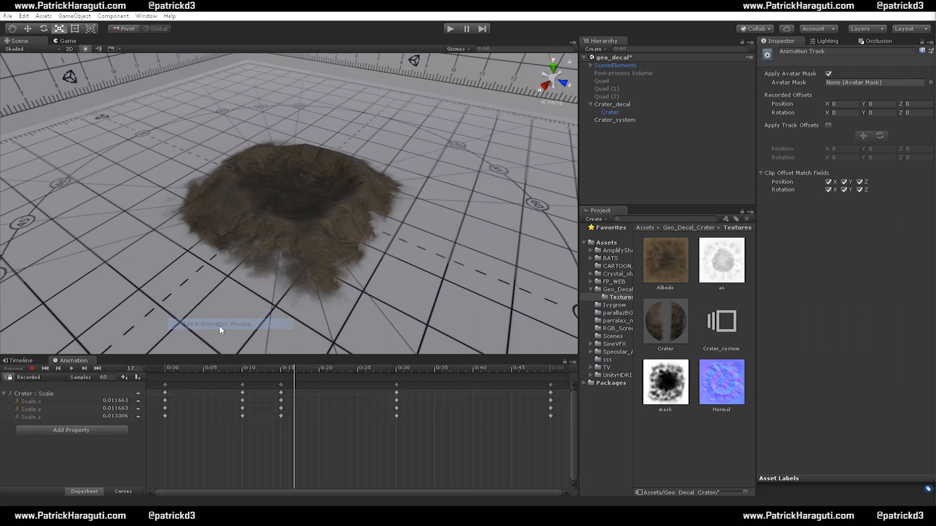
Return to frame 0 and add the Mesh Renderer's Material._Color property to the Crater animation
{"action": "left_click_drag", "start_coordinate": [180, 368], "coordinate": [152, 368]}
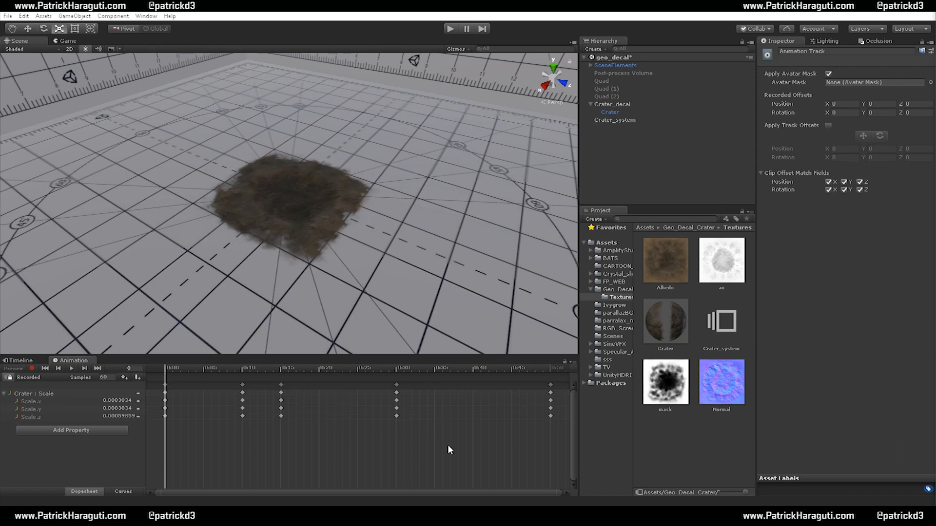
{"action": "left_click", "coordinate": [95, 433]}
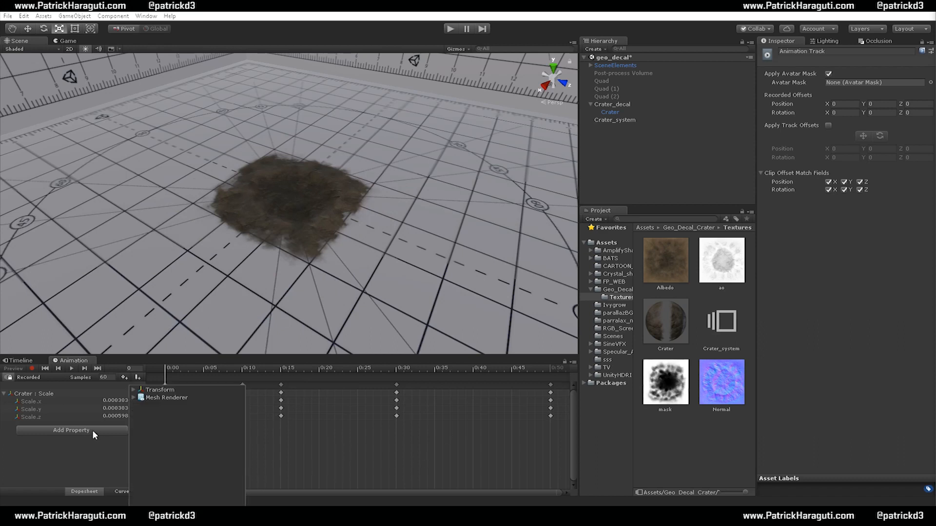
{"action": "left_click", "coordinate": [133, 398]}
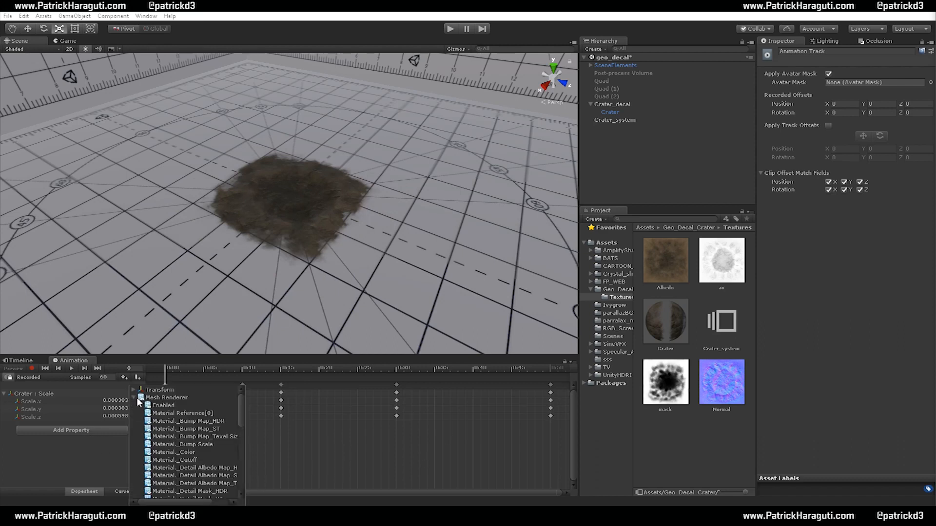
{"action": "left_click", "coordinate": [183, 452]}
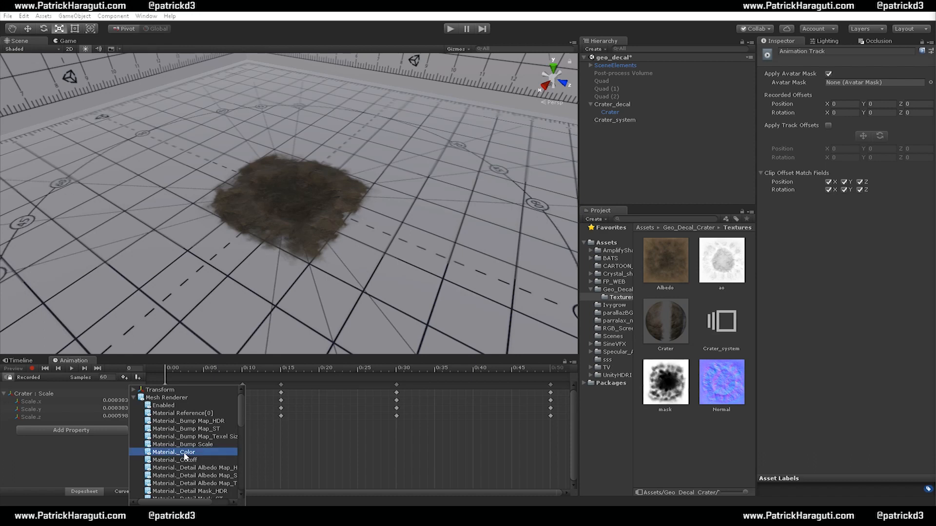
{"action": "left_click_drag", "start_coordinate": [196, 503], "coordinate": [230, 503]}
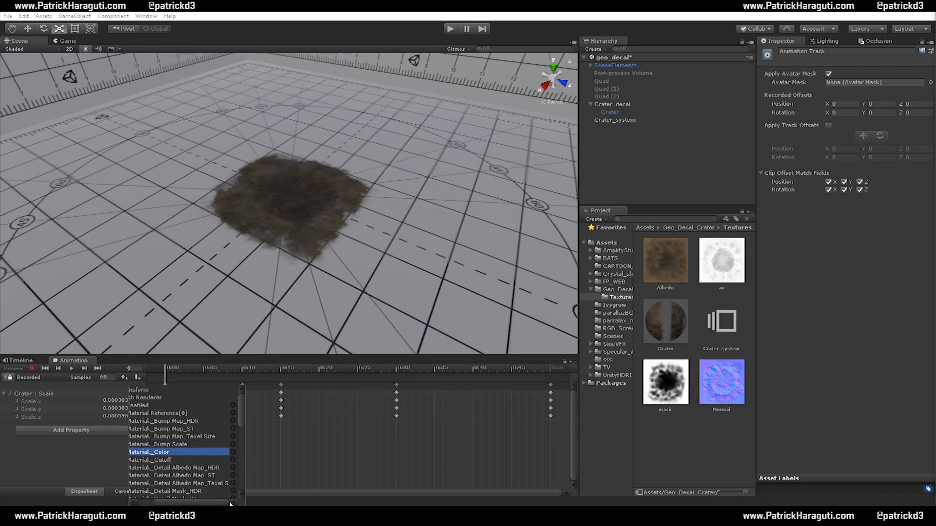
{"action": "left_click", "coordinate": [233, 451]}
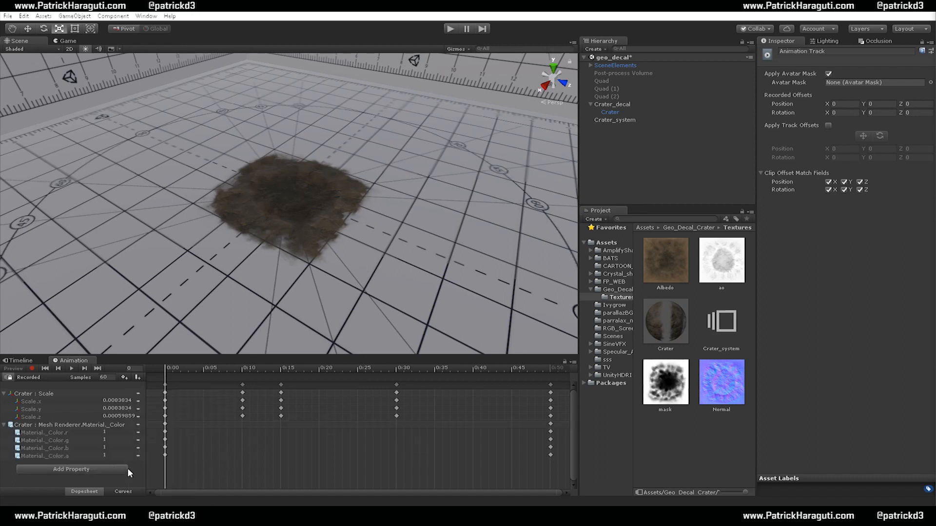
Key the Material._Color alpha at 0, 1, 1 and 0 on frames 0, 10, 30 and 50, and play the animation from the start
{"action": "left_click_drag", "start_coordinate": [170, 372], "coordinate": [240, 380]}
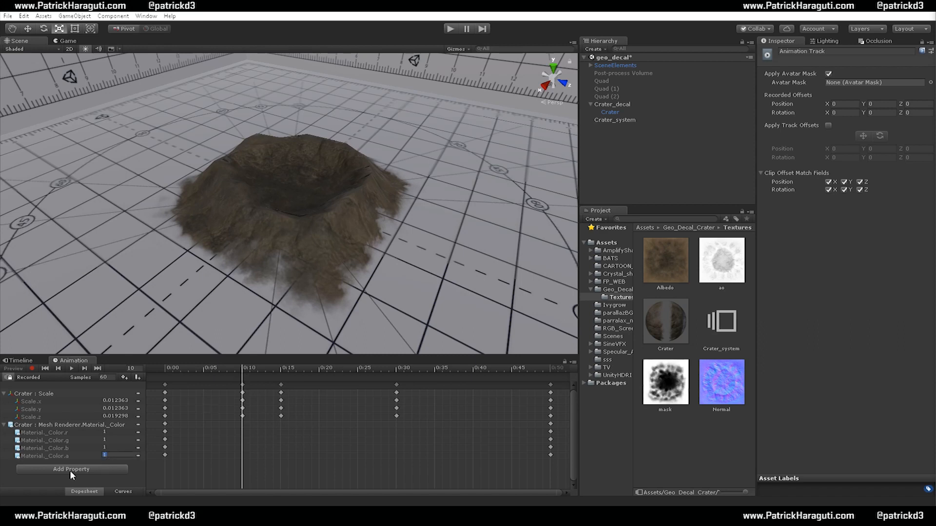
{"action": "left_click", "coordinate": [166, 368]}
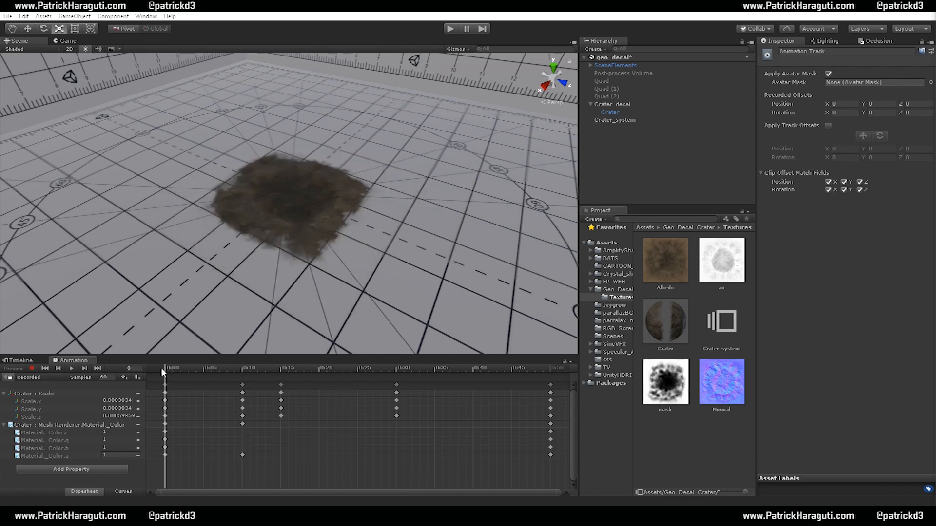
{"action": "left_click", "coordinate": [115, 455]}
{"action": "type", "text": "0"}
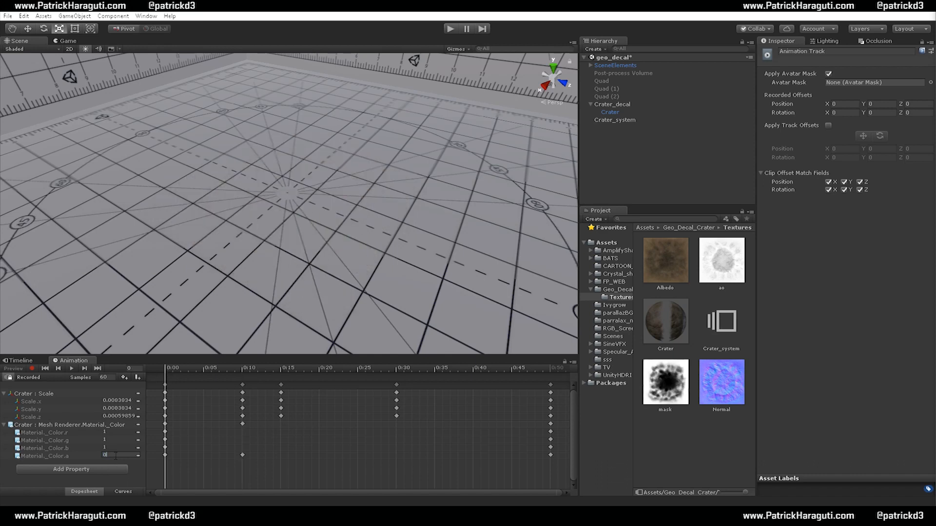
{"action": "left_click", "coordinate": [396, 369]}
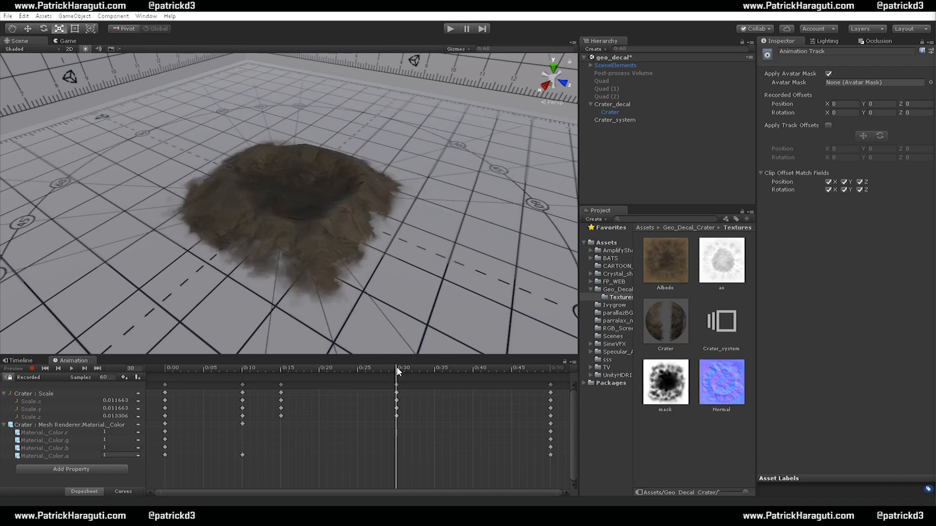
{"action": "left_click", "coordinate": [550, 367]}
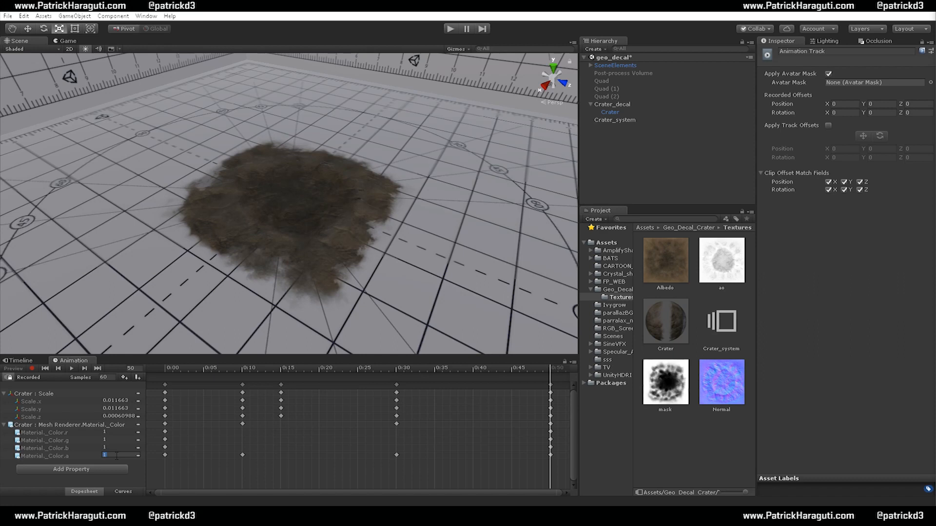
{"action": "type", "text": "0"}
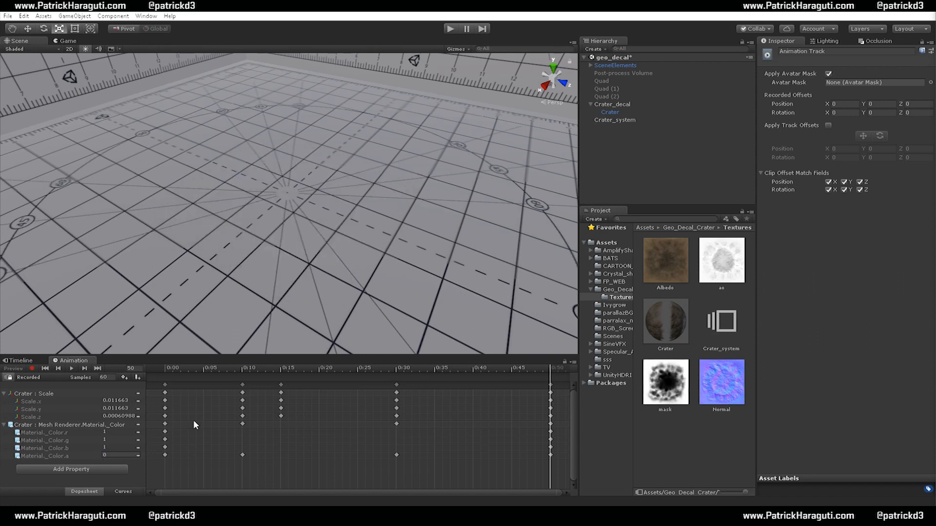
{"action": "left_click", "coordinate": [161, 370]}
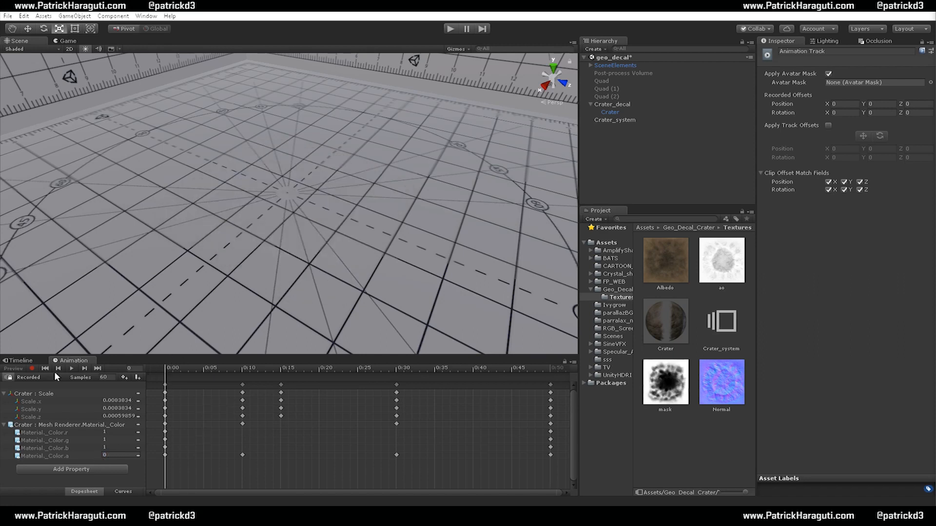
{"action": "left_click", "coordinate": [70, 369]}
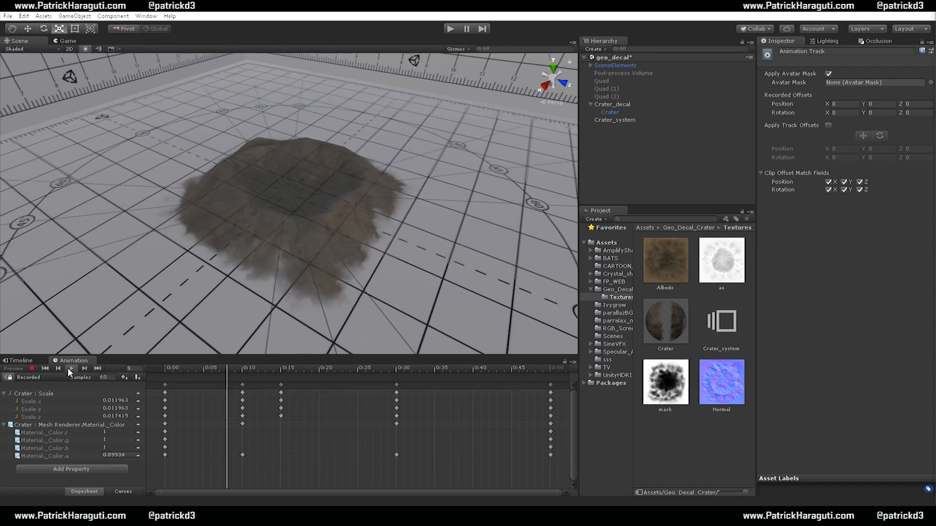
Shift all keys at 0:30 and 0:50 later together so the first set sits at 1:20, and preview the animation
{"action": "scroll", "coordinate": [411, 458], "scroll_direction": "down", "scroll_amount": 2}
{"action": "scroll", "coordinate": [411, 458], "scroll_direction": "down", "scroll_amount": 2}
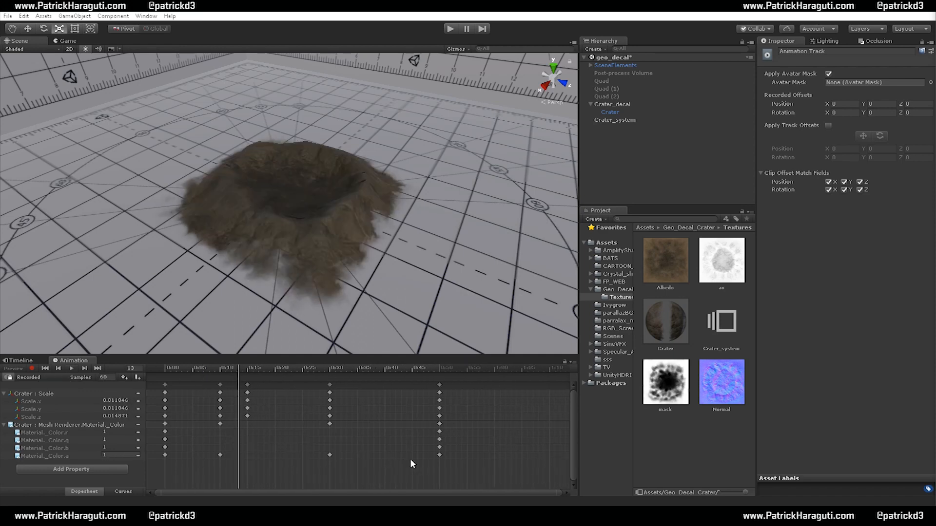
{"action": "left_click_drag", "start_coordinate": [449, 384], "coordinate": [285, 490]}
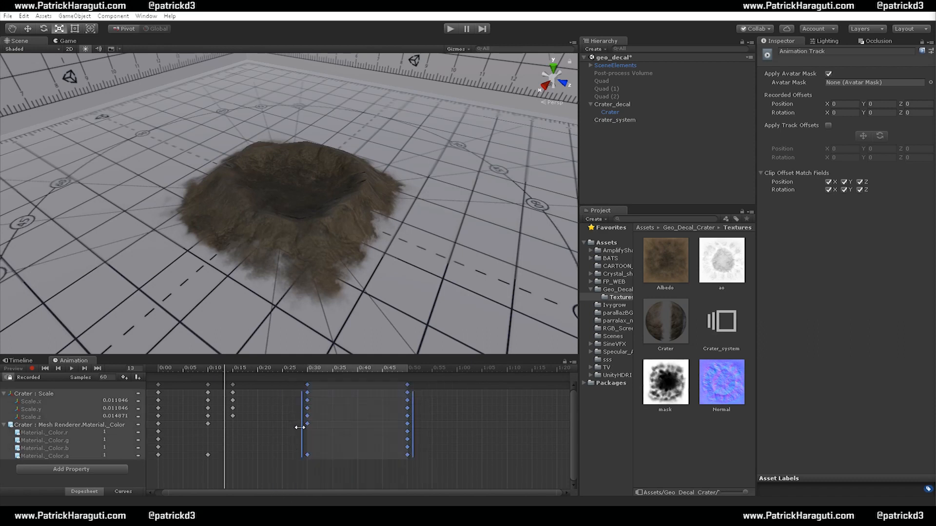
{"action": "left_click_drag", "start_coordinate": [308, 385], "coordinate": [555, 390]}
{"action": "left_click", "coordinate": [71, 369]}
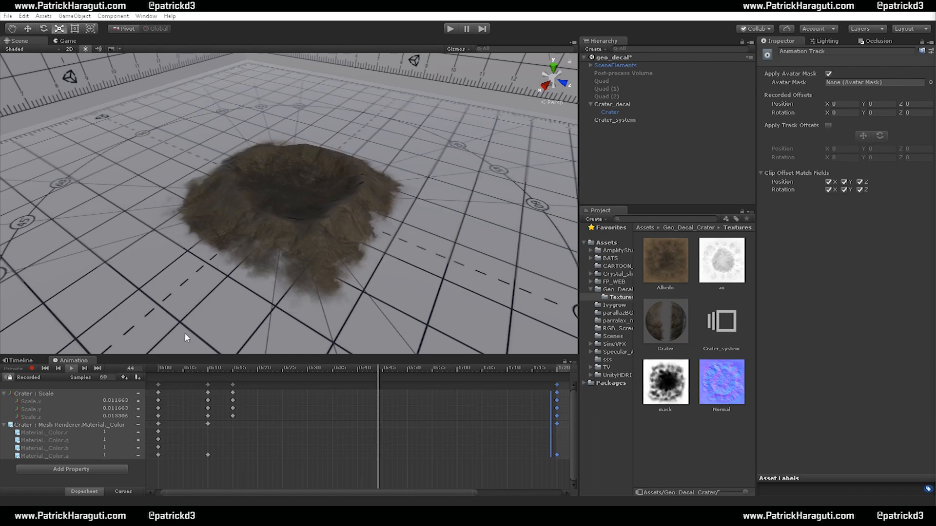
Move the keys at frames 10 and 15 earlier to frames 7 and 12, and replay the animation from the start
{"action": "mouse_move", "coordinate": [208, 384]}
{"action": "left_mouse_down"}
{"action": "mouse_move", "coordinate": [186, 387]}
{"action": "mouse_move", "coordinate": [217, 388]}
{"action": "left_mouse_up"}
{"action": "left_click", "coordinate": [158, 369]}
{"action": "left_click", "coordinate": [72, 369]}
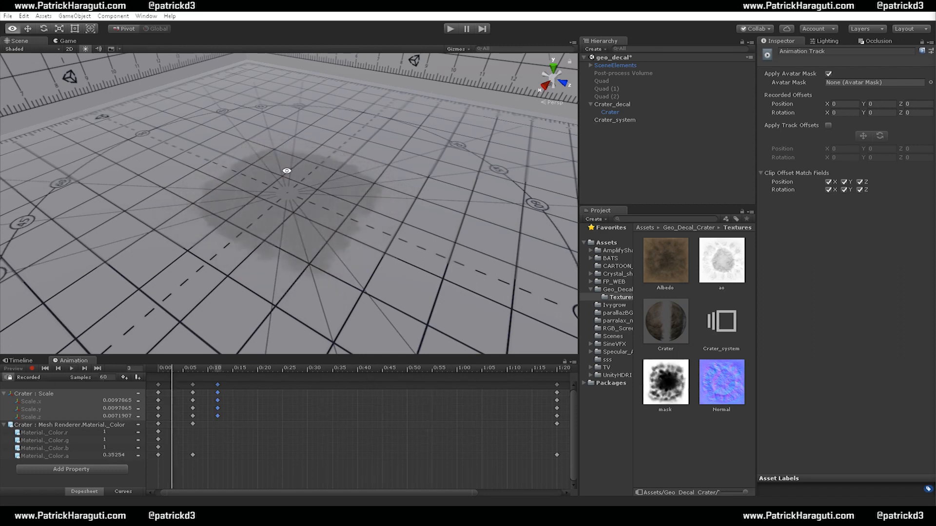
Frame Crater_decal in the scene and scrub the animation to frame 13 to inspect the crater and its related objects
{"action": "left_click_drag", "start_coordinate": [282, 162], "coordinate": [343, 217], "text": "alt"}
{"action": "double_click", "coordinate": [613, 104]}
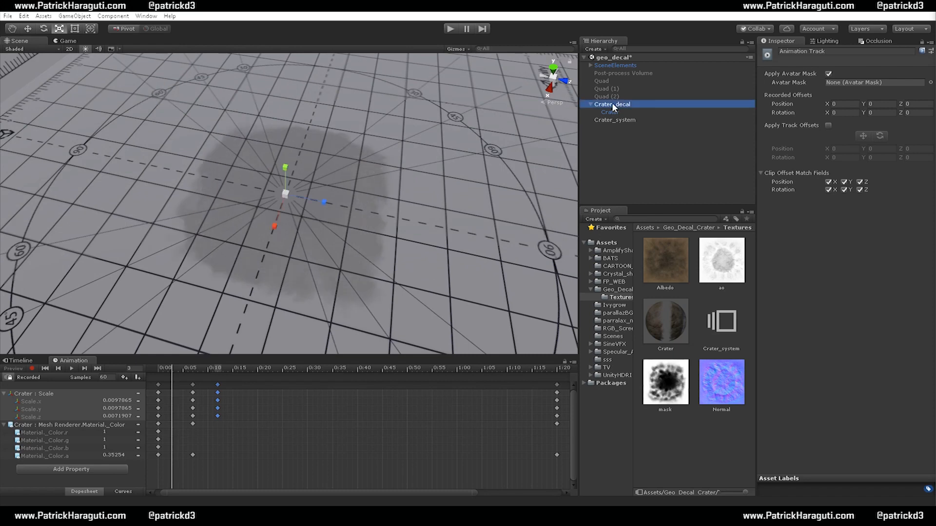
{"action": "left_click_drag", "start_coordinate": [157, 369], "coordinate": [223, 369]}
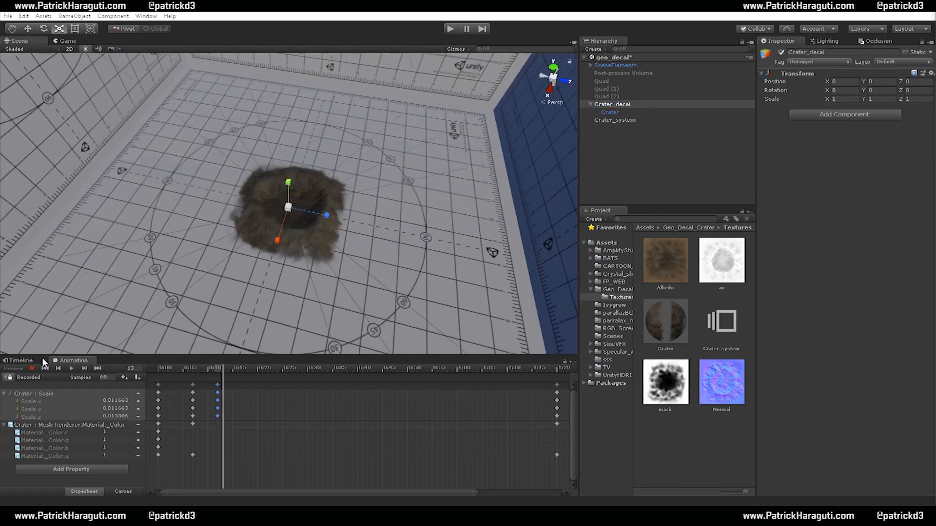
{"action": "left_click_drag", "start_coordinate": [613, 121], "coordinate": [636, 150]}
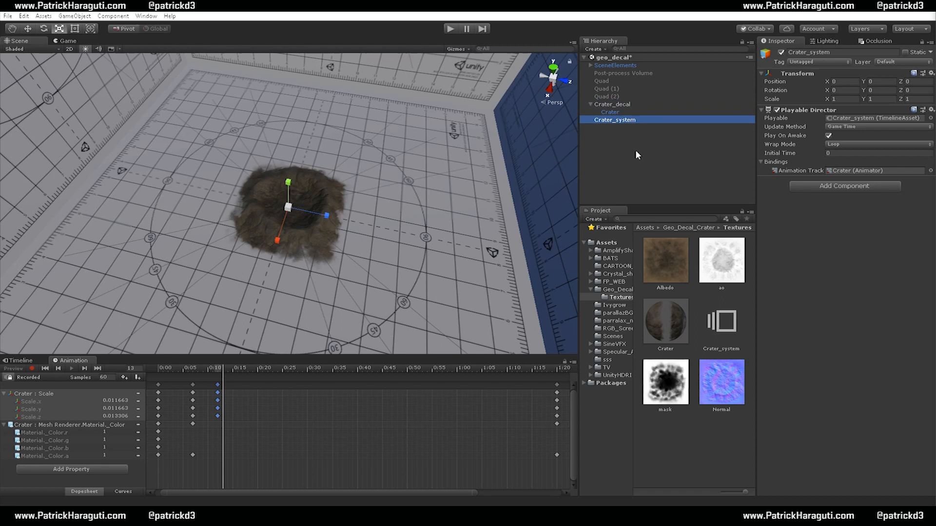
{"action": "left_click", "coordinate": [616, 104]}
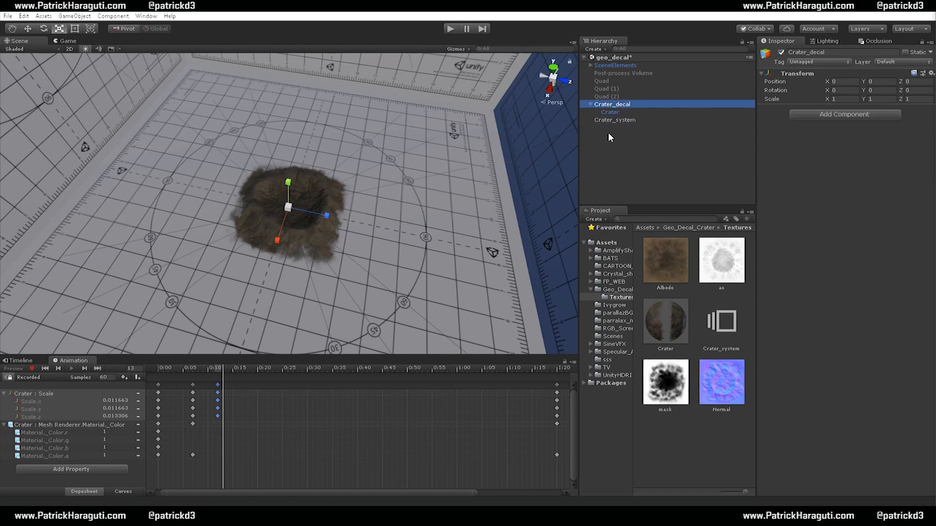
Play the looping Crater_system timeline, watch the crater fade and grow from several angles, and stop playback
{"action": "left_click", "coordinate": [16, 361]}
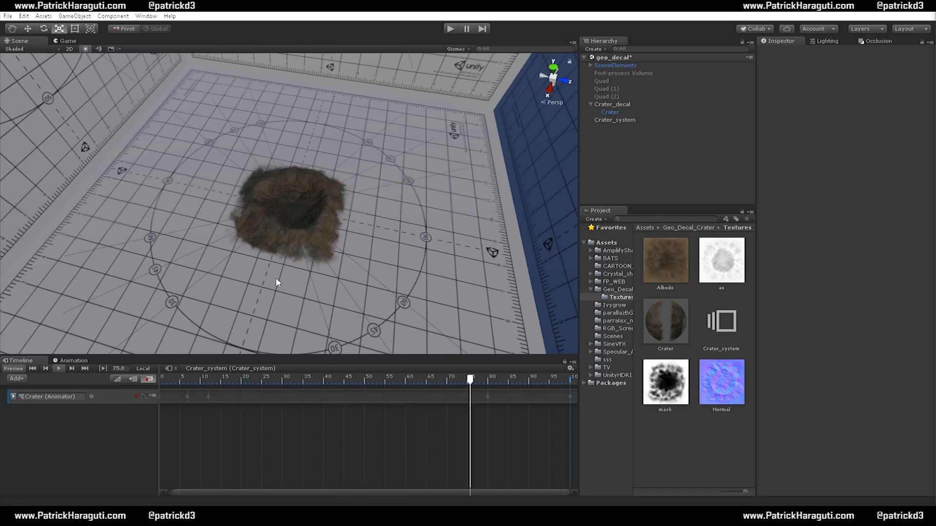
{"action": "left_click_drag", "start_coordinate": [211, 274], "coordinate": [324, 130], "text": "alt"}
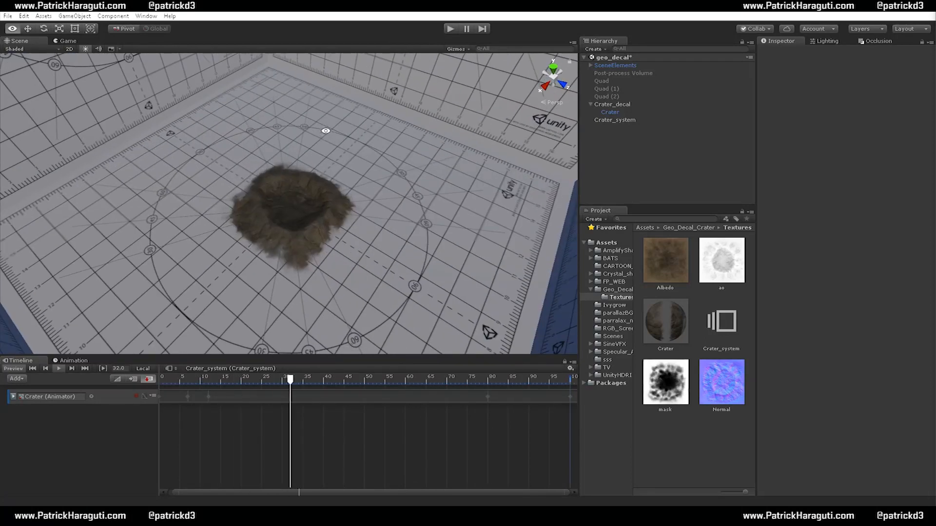
{"action": "right_click_drag", "start_coordinate": [323, 129], "coordinate": [340, 302], "text": "alt"}
{"action": "mouse_move", "coordinate": [341, 218]}
{"action": "left_mouse_down", "text": "alt"}
{"action": "mouse_move", "coordinate": [335, 273]}
{"action": "mouse_move", "coordinate": [324, 172]}
{"action": "mouse_move", "coordinate": [366, 177]}
{"action": "mouse_move", "coordinate": [385, 294]}
{"action": "mouse_move", "coordinate": [395, 239]}
{"action": "mouse_move", "coordinate": [376, 284]}
{"action": "mouse_move", "coordinate": [213, 288]}
{"action": "mouse_move", "coordinate": [414, 261]}
{"action": "mouse_move", "coordinate": [341, 234]}
{"action": "left_mouse_up", "text": "alt"}
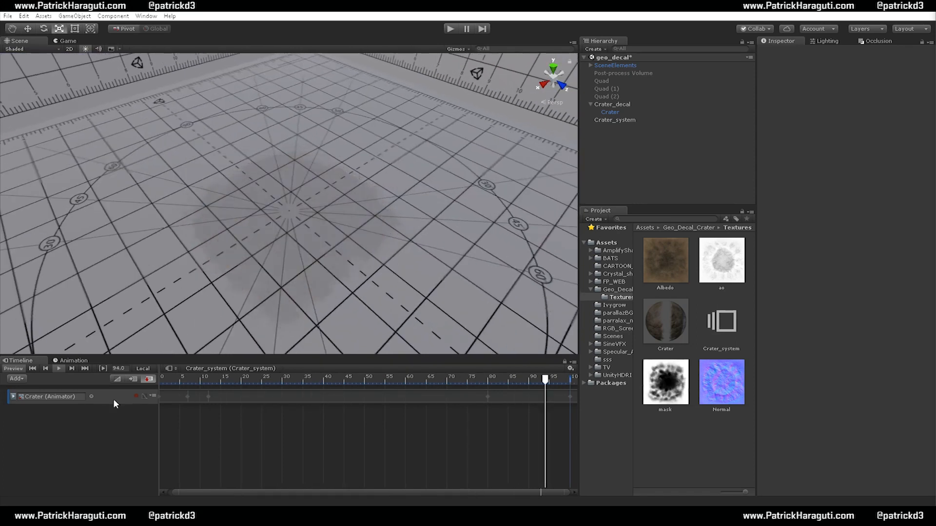
{"action": "left_click", "coordinate": [58, 369]}
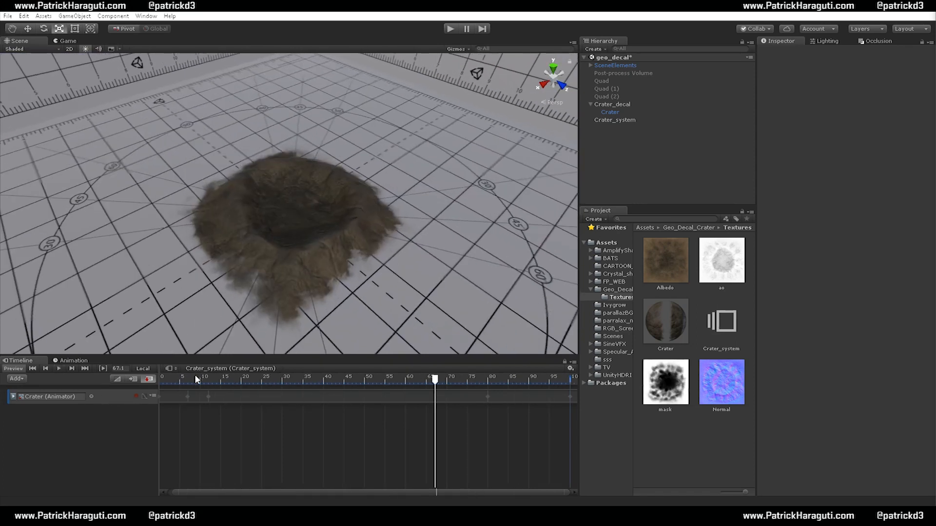
Rewind the Crater_system timeline, switch its clip editing to Mix mode, and place the playhead at frame 52
{"action": "left_click_drag", "start_coordinate": [195, 375], "coordinate": [130, 378]}
{"action": "left_click", "coordinate": [117, 379]}
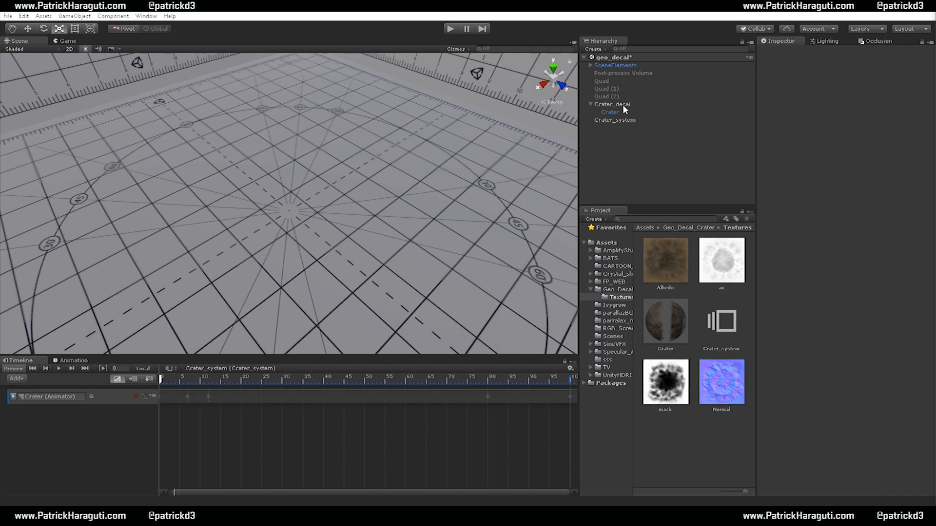
{"action": "left_click_drag", "start_coordinate": [257, 379], "coordinate": [371, 385]}
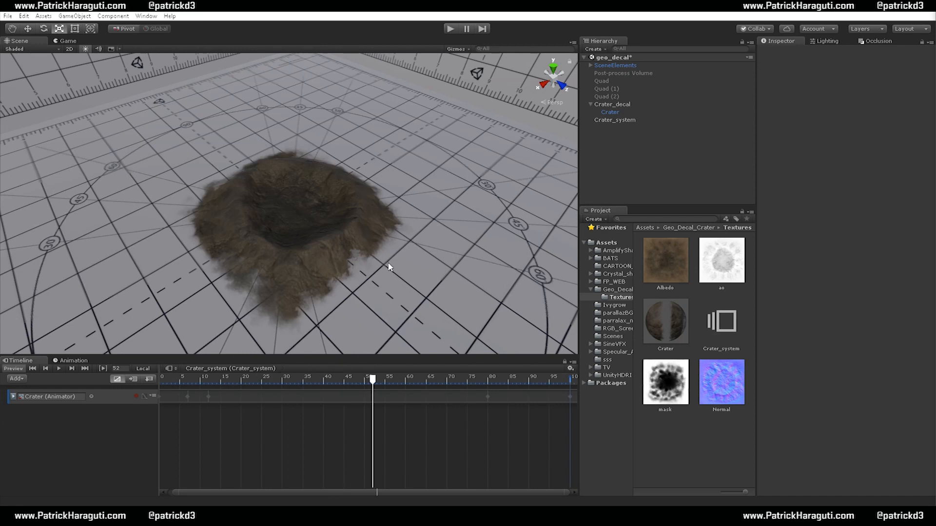
Assign Crater_decal and its child objects to the GeoDecal layer and check the layer on both objects
{"action": "left_click", "coordinate": [612, 105]}
{"action": "left_click", "coordinate": [908, 61]}
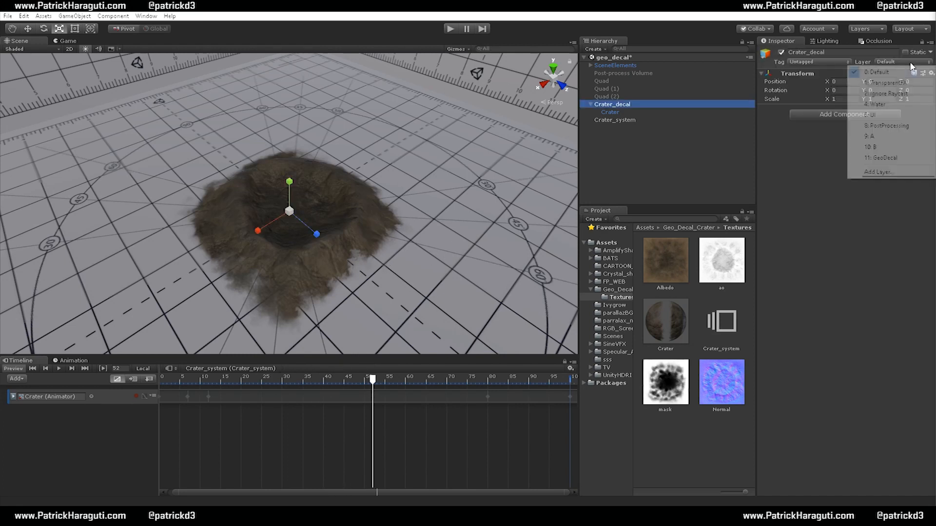
{"action": "left_click", "coordinate": [882, 158]}
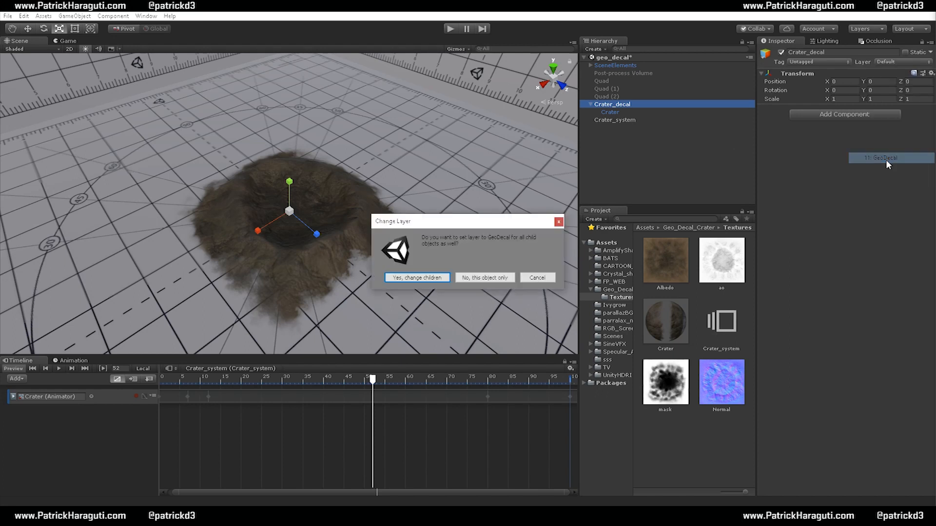
{"action": "left_click", "coordinate": [424, 279]}
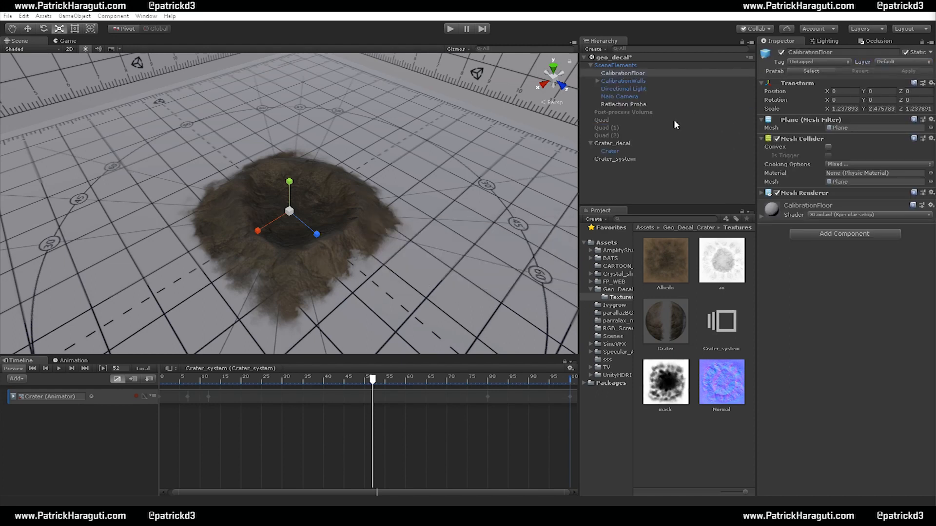
{"action": "left_click", "coordinate": [590, 65]}
{"action": "left_click", "coordinate": [612, 105]}
{"action": "left_click", "coordinate": [610, 112]}
{"action": "left_click", "coordinate": [615, 105]}
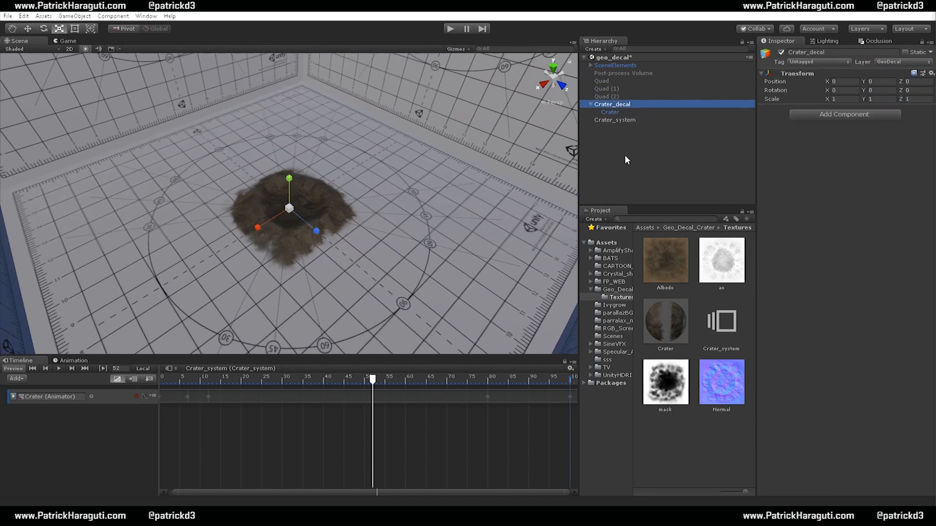
Add a Camera as a child of Crater_decal and select it to show its settings
{"action": "right_click", "coordinate": [631, 103]}
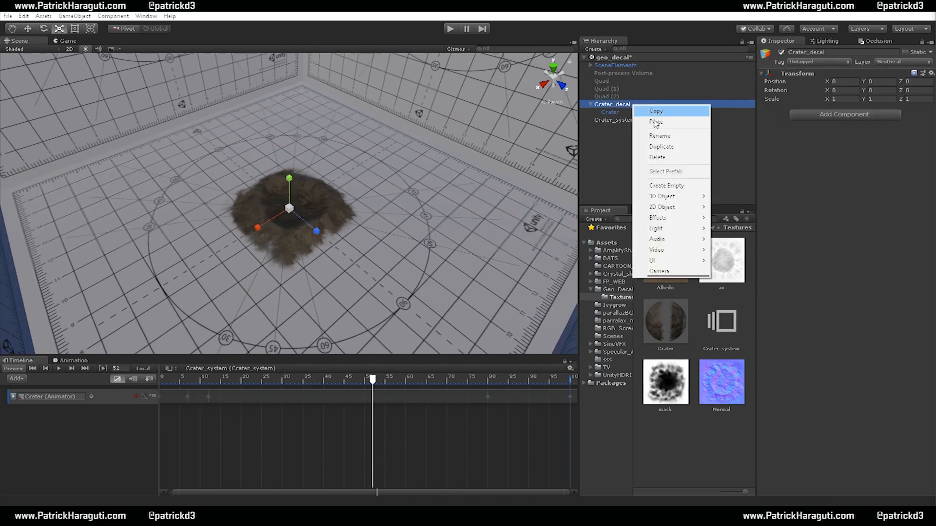
{"action": "left_click", "coordinate": [682, 271]}
{"action": "left_click", "coordinate": [683, 269]}
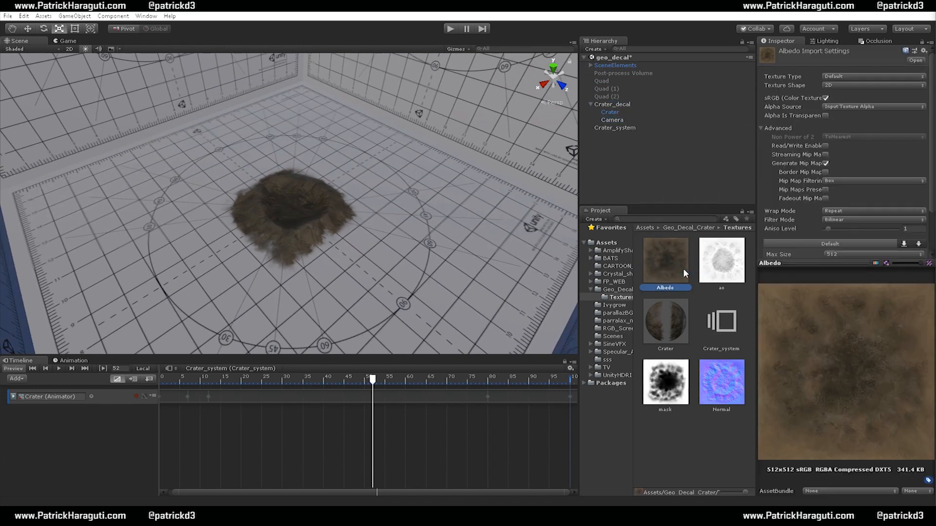
{"action": "left_click", "coordinate": [618, 121]}
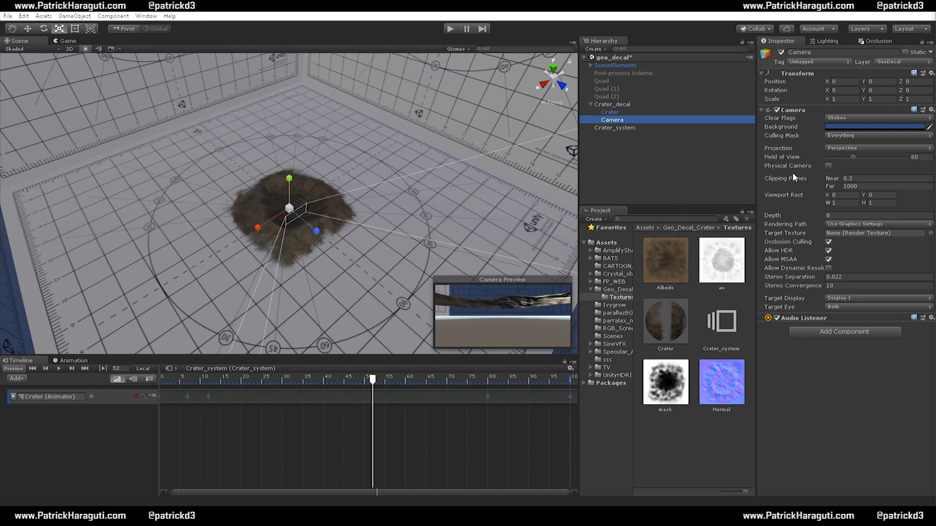
Exclude the GeoDecal layer from the new camera's culling mask and set its projection to Orthographic
{"action": "left_click", "coordinate": [852, 135]}
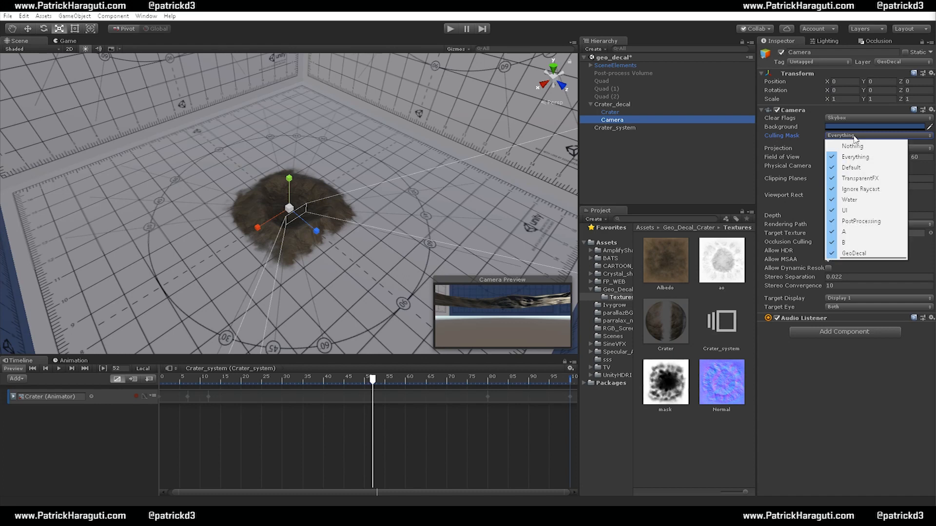
{"action": "left_click", "coordinate": [859, 254]}
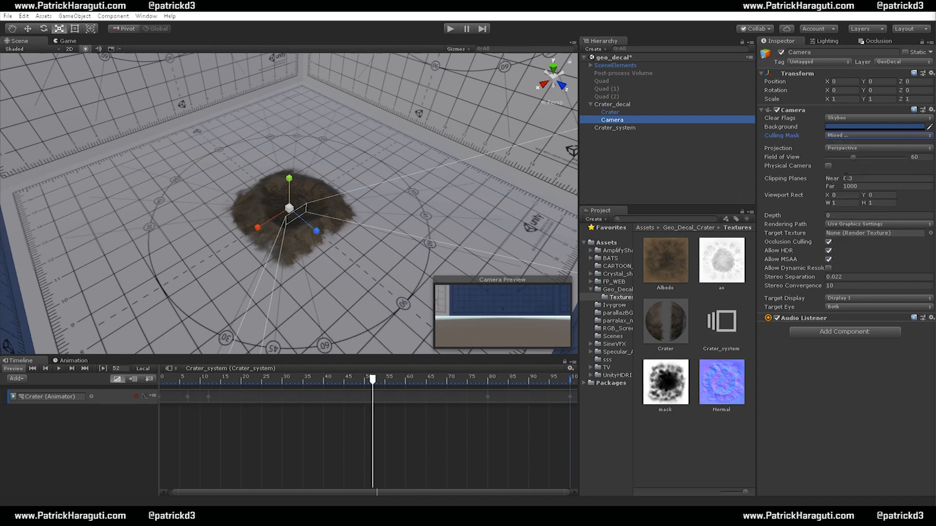
{"action": "left_click", "coordinate": [860, 148]}
{"action": "left_click", "coordinate": [862, 165]}
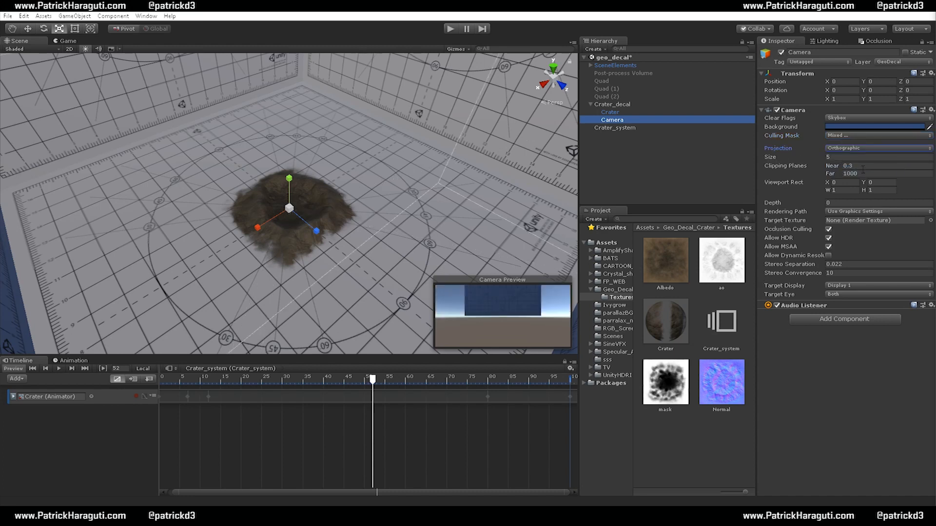
Rotate the camera 90 degrees about X to face the floor and raise it to about Y 2.84 above the crater
{"action": "key", "text": "e"}
{"action": "left_click_drag", "start_coordinate": [301, 195], "coordinate": [335, 340]}
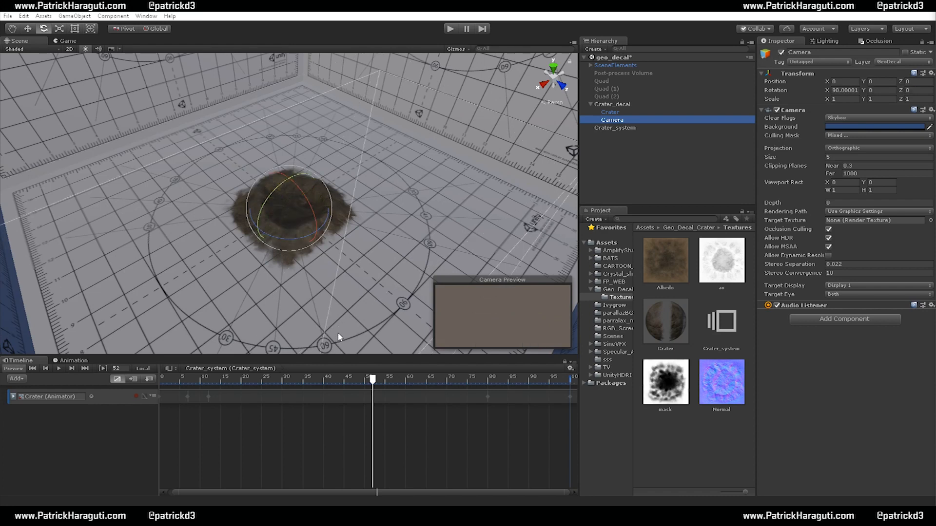
{"action": "key", "text": "w"}
{"action": "left_click_drag", "start_coordinate": [291, 184], "coordinate": [307, 131]}
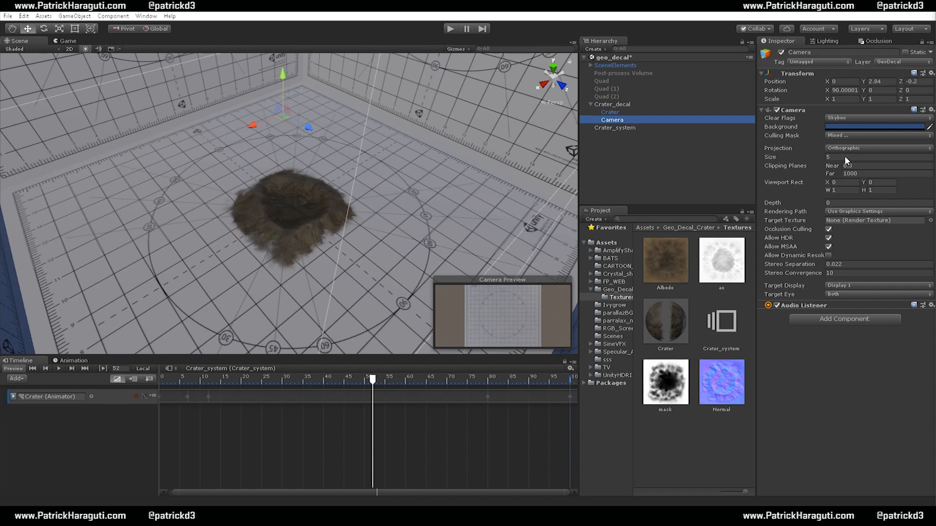
Reduce the camera's orthographic size to about 0.49 and check its frustum over the crater
{"action": "left_click_drag", "start_coordinate": [779, 157], "coordinate": [732, 167]}
{"action": "left_click_drag", "start_coordinate": [243, 174], "coordinate": [431, 220], "text": "alt"}
{"action": "left_click_drag", "start_coordinate": [579, 234], "coordinate": [608, 236]}
{"action": "left_click_drag", "start_coordinate": [240, 224], "coordinate": [360, 200], "text": "alt"}
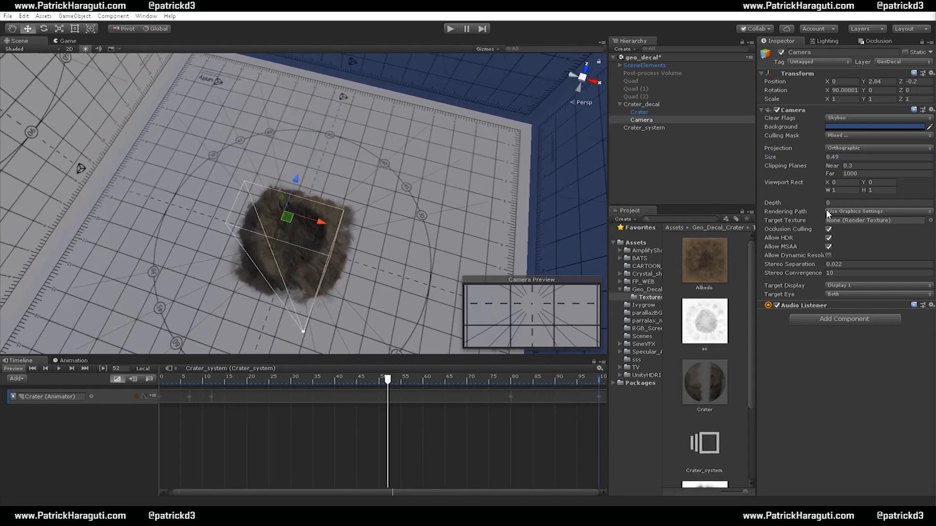
Lower the camera to about Y 1.39 and set its far clipping plane to 3
{"action": "left_click", "coordinate": [863, 173]}
{"action": "type", "text": "10"}
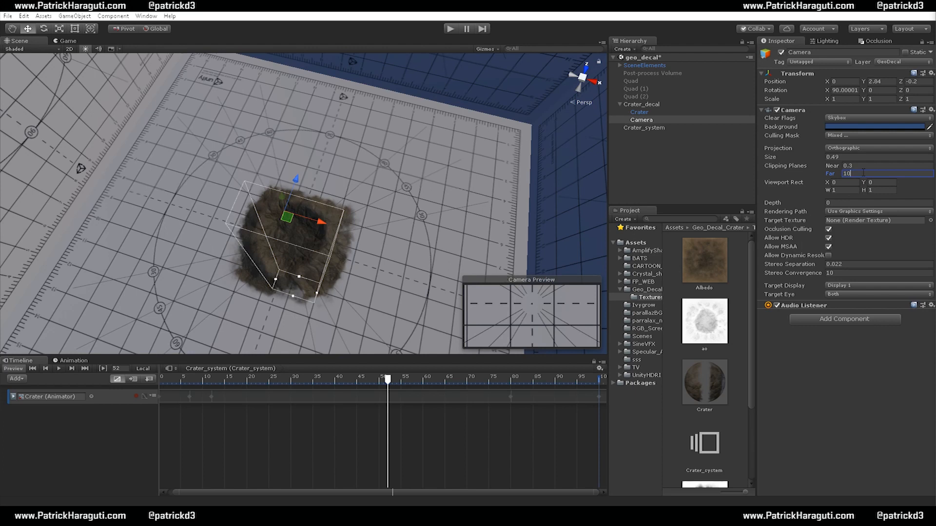
{"action": "key", "text": "BackSpace"}
{"action": "key", "text": "BackSpace"}
{"action": "type", "text": "5"}
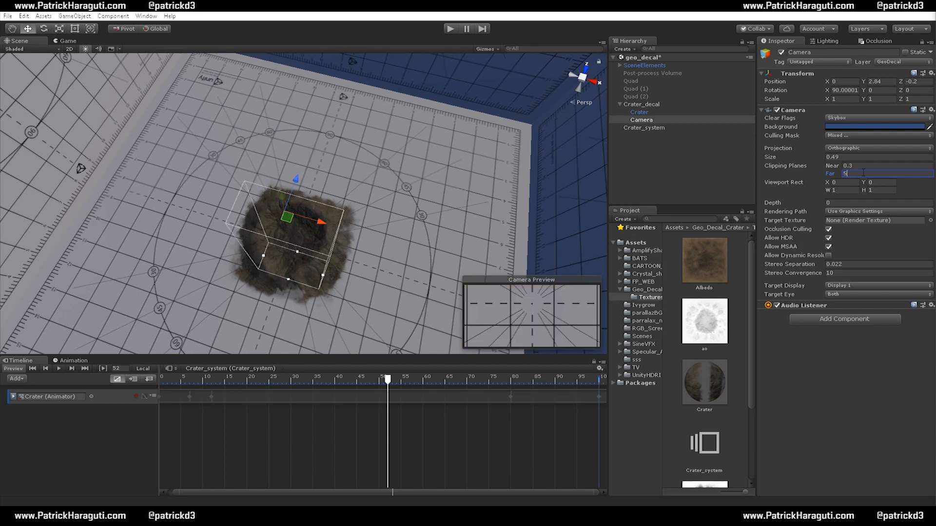
{"action": "left_click_drag", "start_coordinate": [401, 214], "coordinate": [297, 157], "text": "alt"}
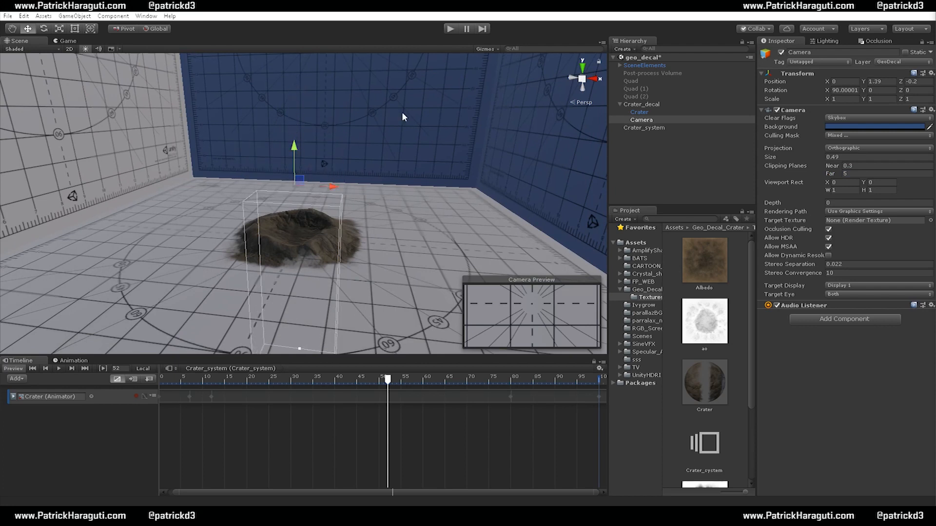
{"action": "left_click", "coordinate": [864, 173]}
{"action": "type", "text": "3"}
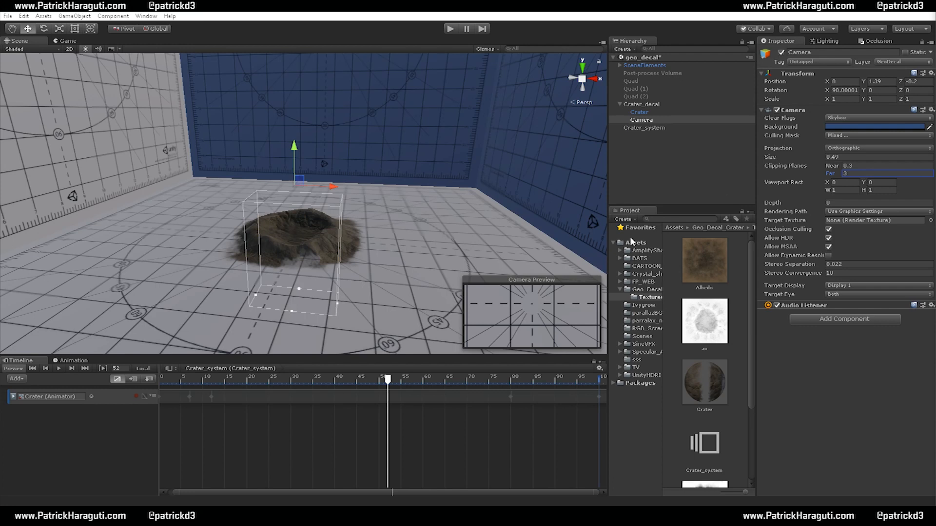
{"action": "left_click_drag", "start_coordinate": [393, 280], "coordinate": [368, 316], "text": "alt"}
Create a Custom Render Texture in the Textures folder and set its color format to RGB565
{"action": "scroll", "coordinate": [752, 373], "scroll_direction": "down", "scroll_amount": 3}
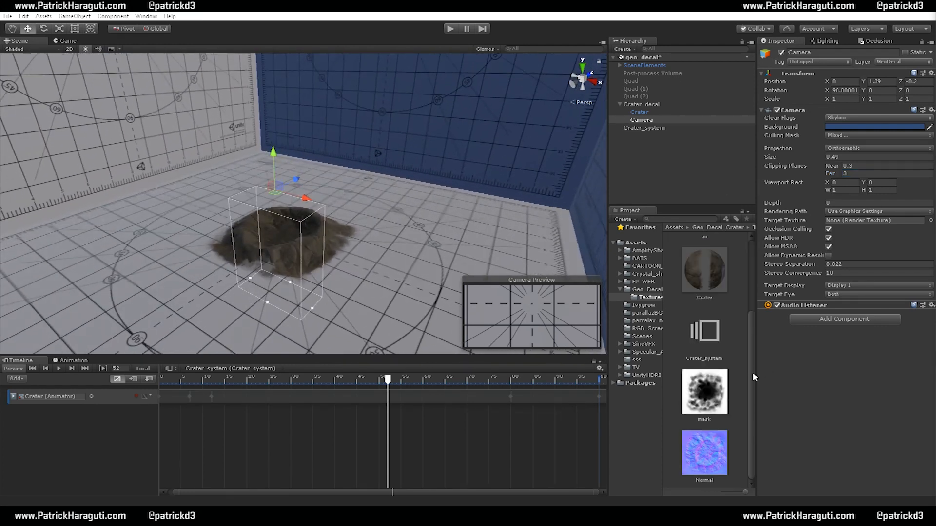
{"action": "right_click", "coordinate": [744, 388]}
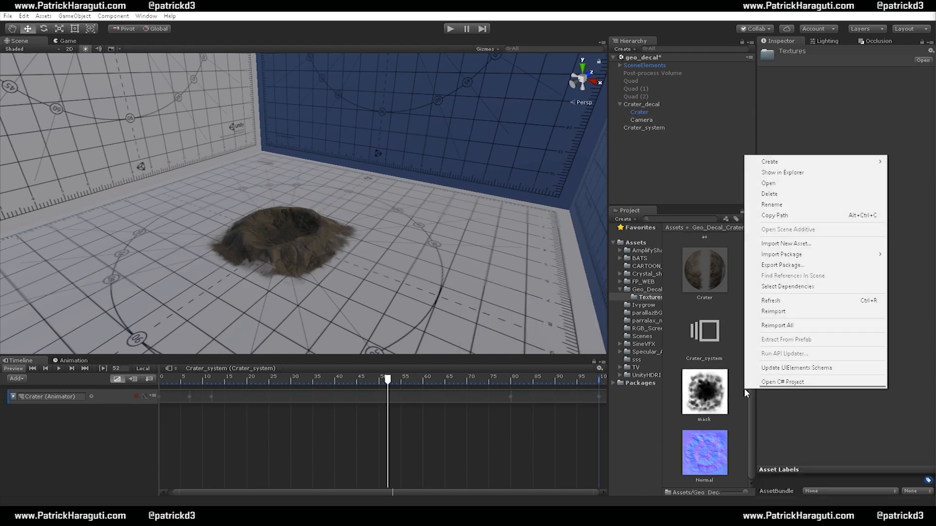
{"action": "mouse_move", "coordinate": [796, 162]}
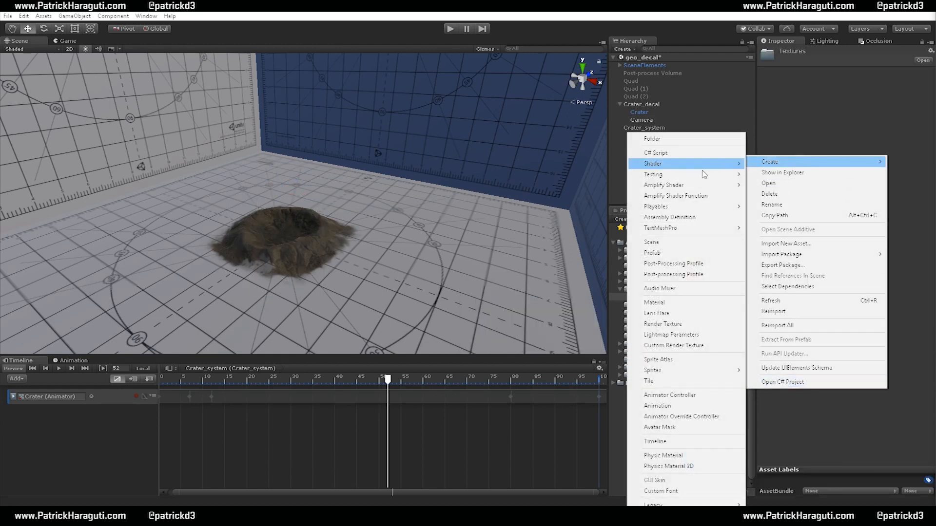
{"action": "left_click", "coordinate": [685, 350]}
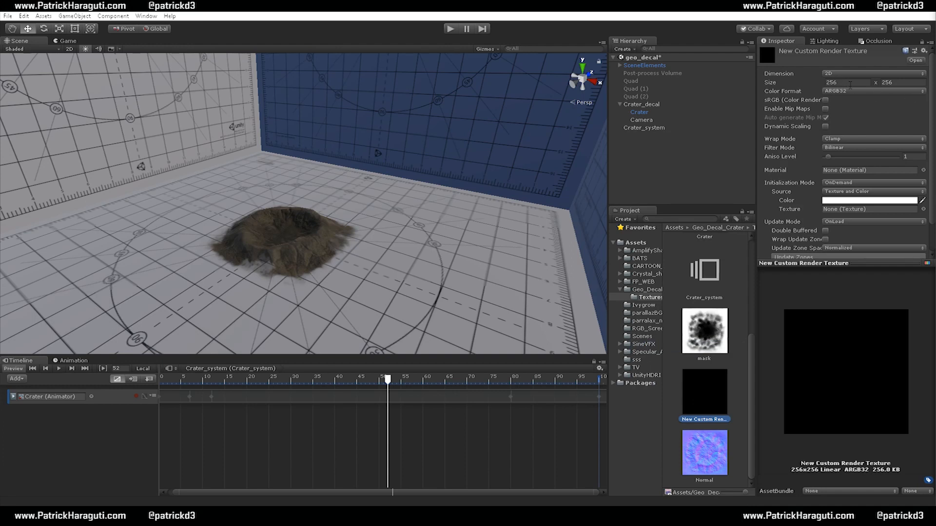
{"action": "left_click", "coordinate": [866, 92]}
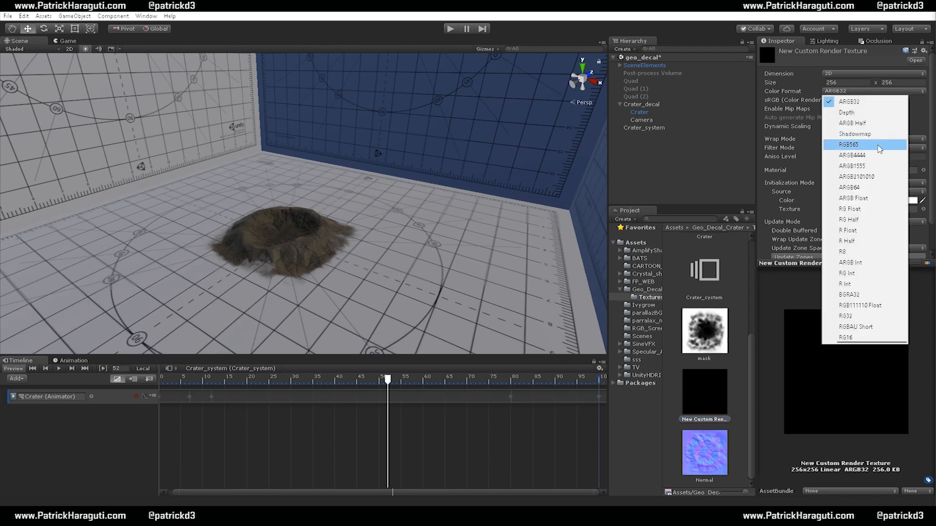
{"action": "left_click", "coordinate": [879, 146]}
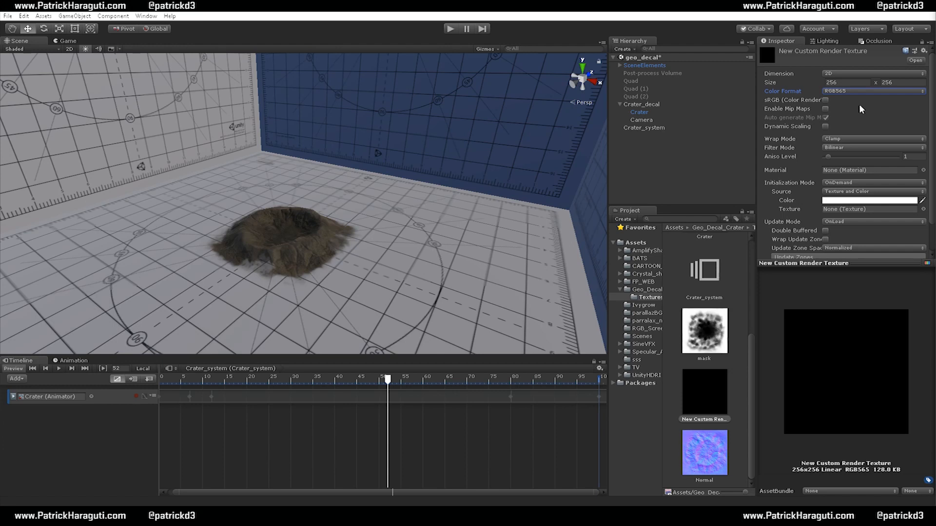
{"action": "left_click", "coordinate": [854, 92]}
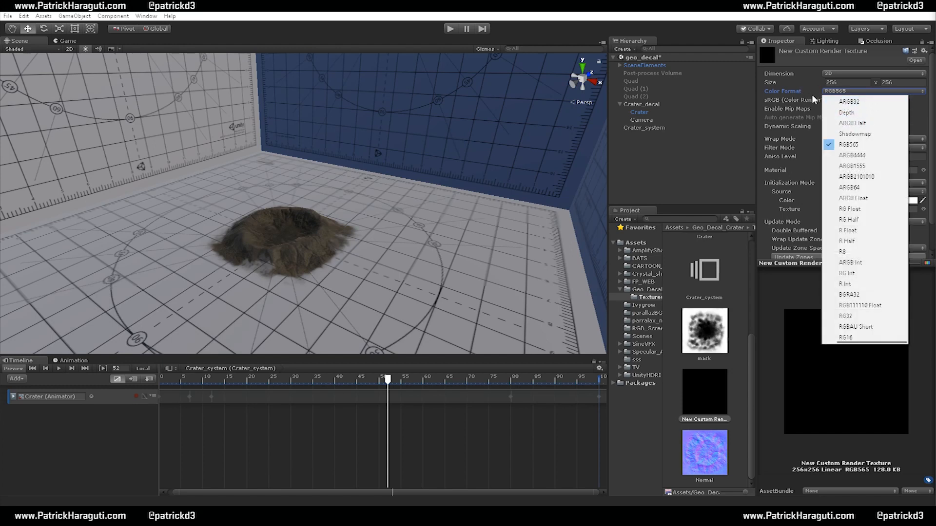
{"action": "left_click", "coordinate": [827, 65]}
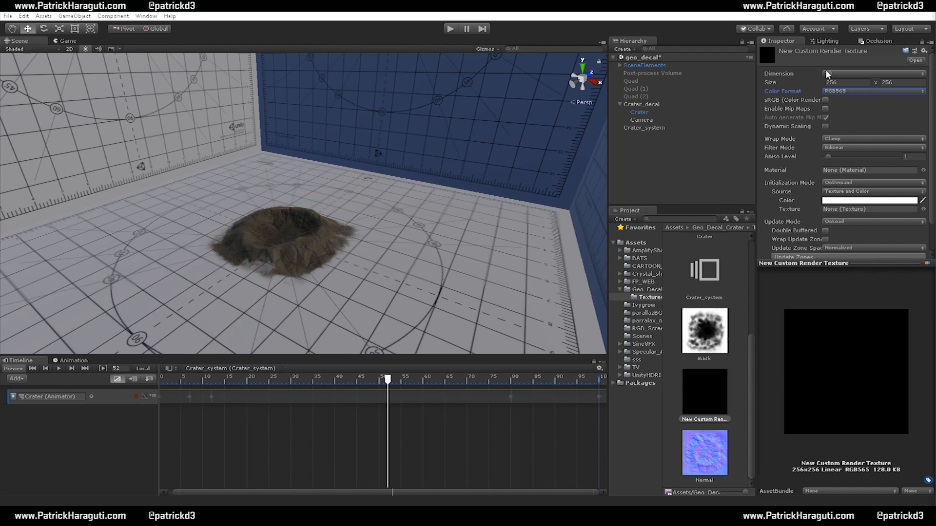
{"action": "scroll", "coordinate": [791, 166], "scroll_direction": "down", "scroll_amount": 1}
{"action": "scroll", "coordinate": [791, 180], "scroll_direction": "up", "scroll_amount": 1}
Assign New Custom Render Texture as the camera's target texture and disable occlusion culling, HDR and MSAA
{"action": "left_click", "coordinate": [641, 120]}
{"action": "left_click_drag", "start_coordinate": [700, 396], "coordinate": [831, 222]}
{"action": "left_click", "coordinate": [828, 229]}
{"action": "left_click", "coordinate": [828, 238]}
{"action": "left_click", "coordinate": [828, 246]}
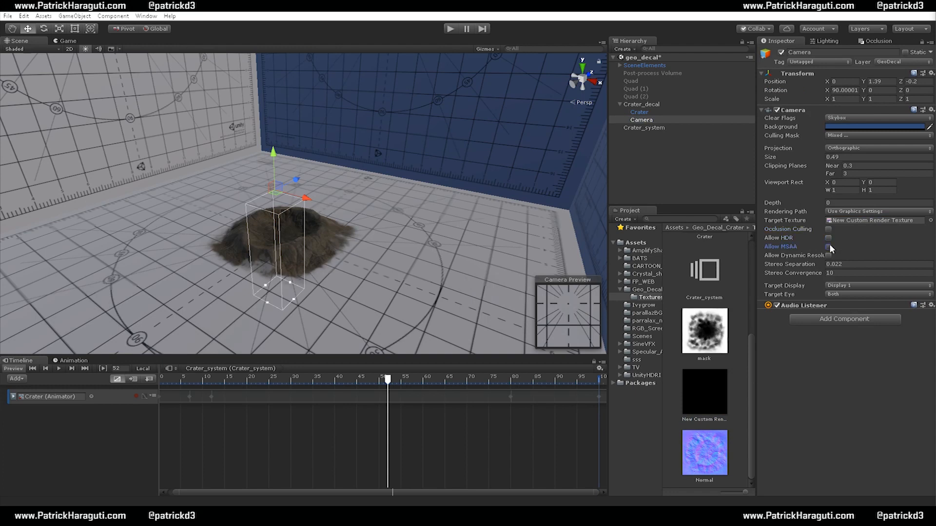
{"action": "left_click", "coordinate": [858, 220]}
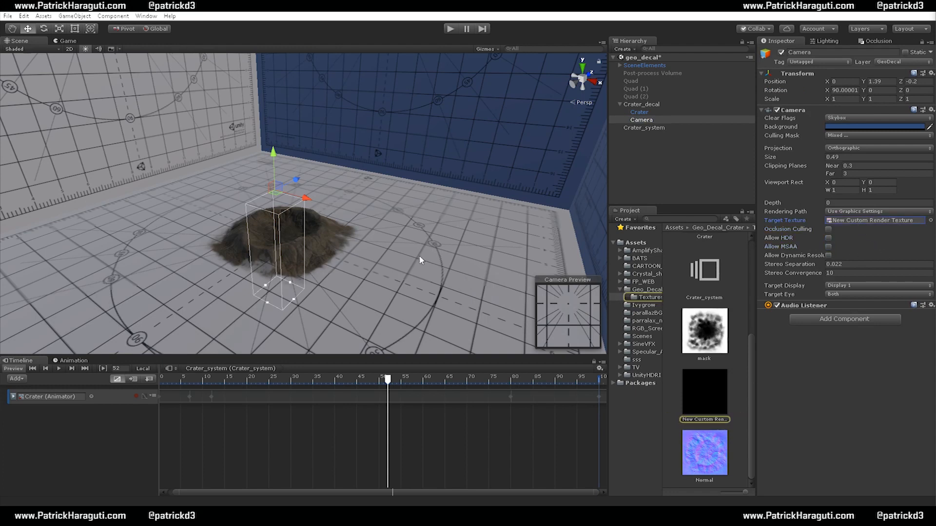
Set the camera's Z position to 0 so it sits centered above the crater
{"action": "left_click_drag", "start_coordinate": [263, 222], "coordinate": [323, 310], "text": "alt"}
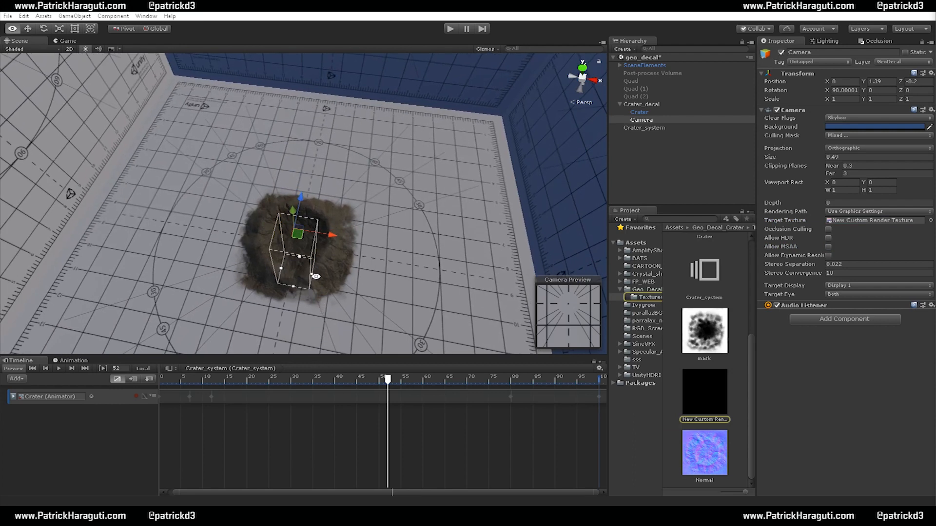
{"action": "scroll", "coordinate": [310, 251], "scroll_direction": "up", "scroll_amount": 4}
{"action": "left_click", "coordinate": [919, 81]}
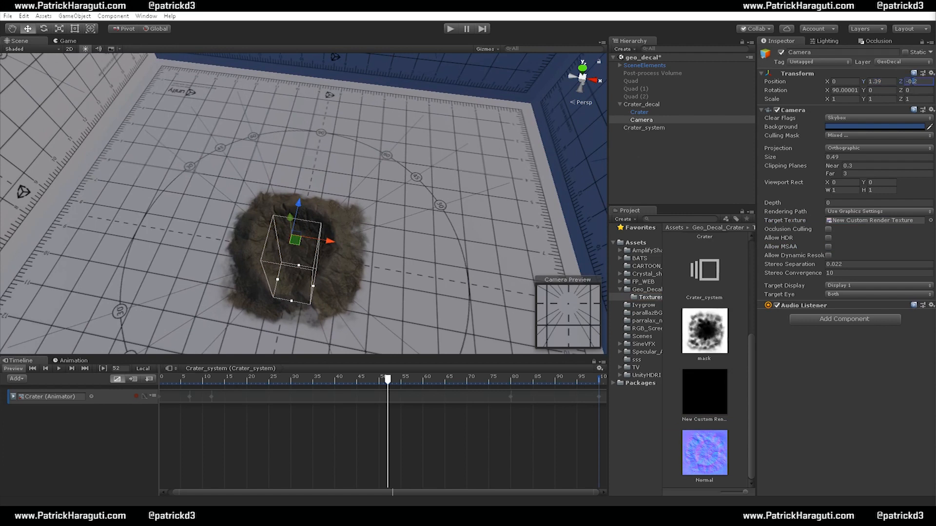
{"action": "type", "text": "2"}
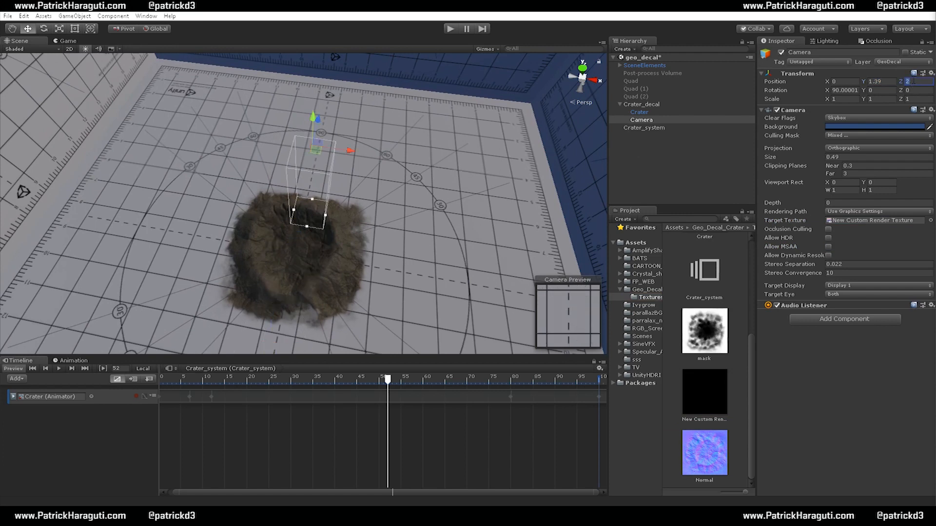
{"action": "left_click", "coordinate": [640, 113]}
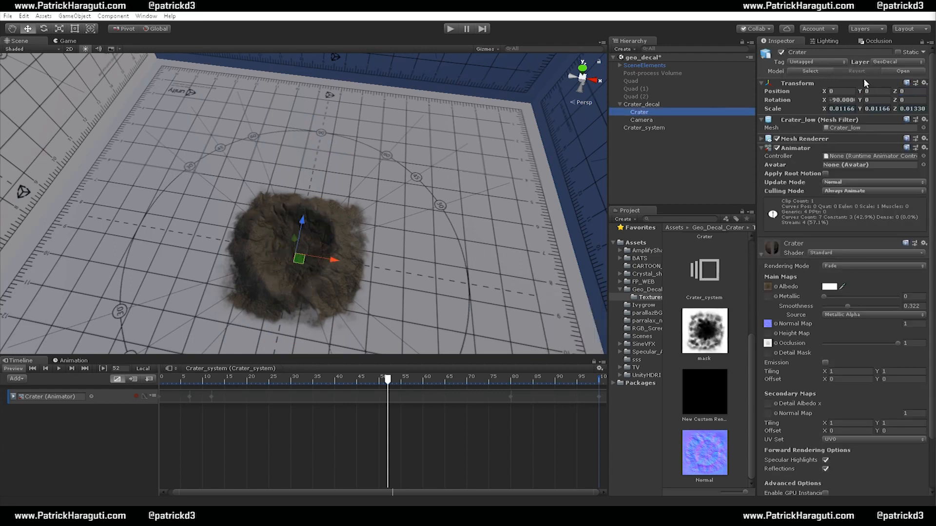
{"action": "left_click", "coordinate": [648, 104]}
{"action": "left_click", "coordinate": [646, 122]}
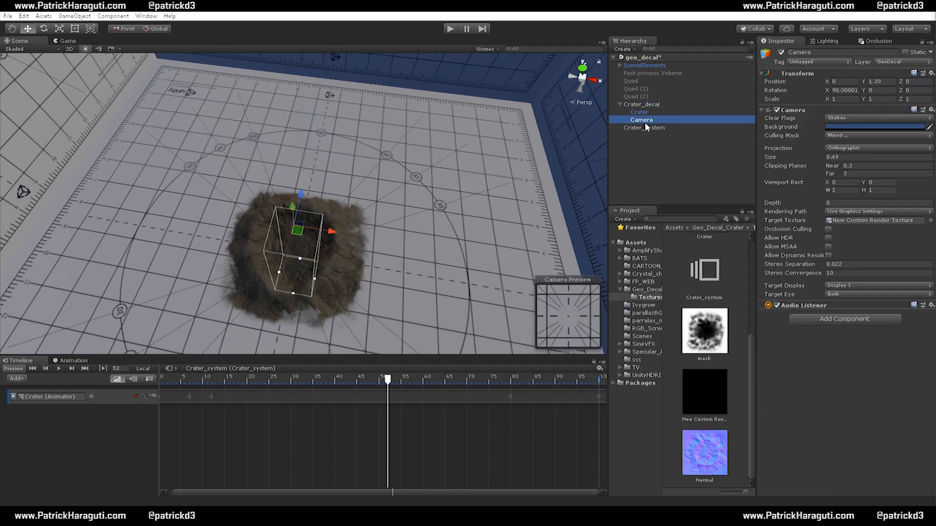
Switch the Scene view to an orthographic top view and enlarge the camera's bounds to a size of about 1.675
{"action": "left_click_drag", "start_coordinate": [370, 243], "coordinate": [404, 295], "text": "alt"}
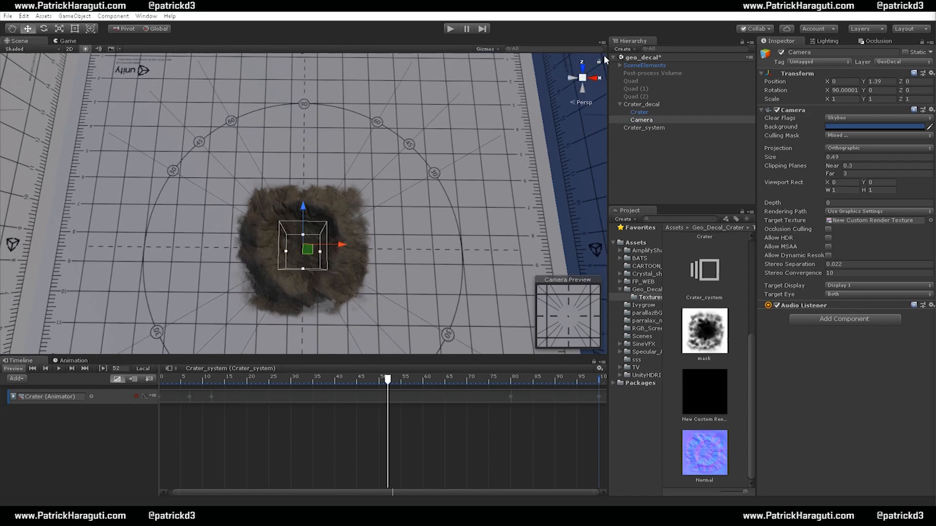
{"action": "left_click", "coordinate": [584, 79]}
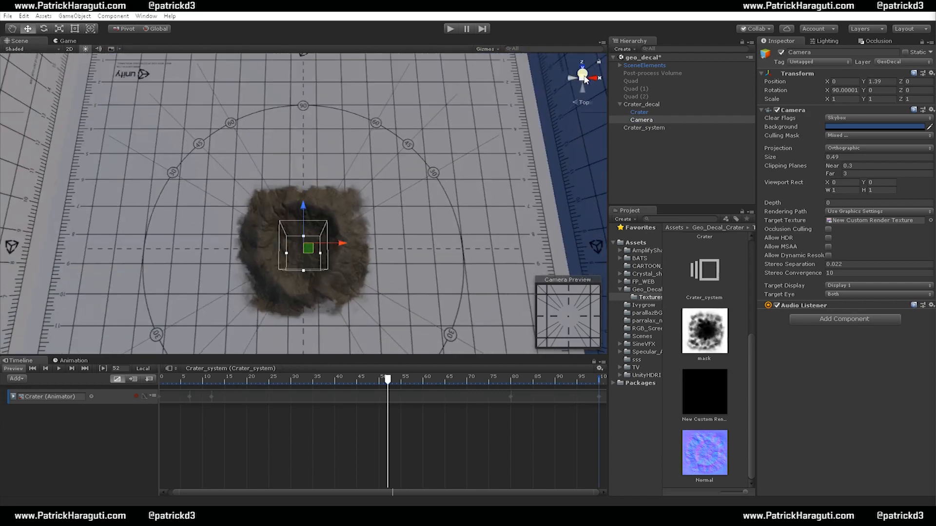
{"action": "left_click", "coordinate": [583, 80]}
{"action": "middle_click_drag", "start_coordinate": [370, 263], "coordinate": [397, 220]}
{"action": "scroll", "coordinate": [339, 209], "scroll_direction": "up", "scroll_amount": 3}
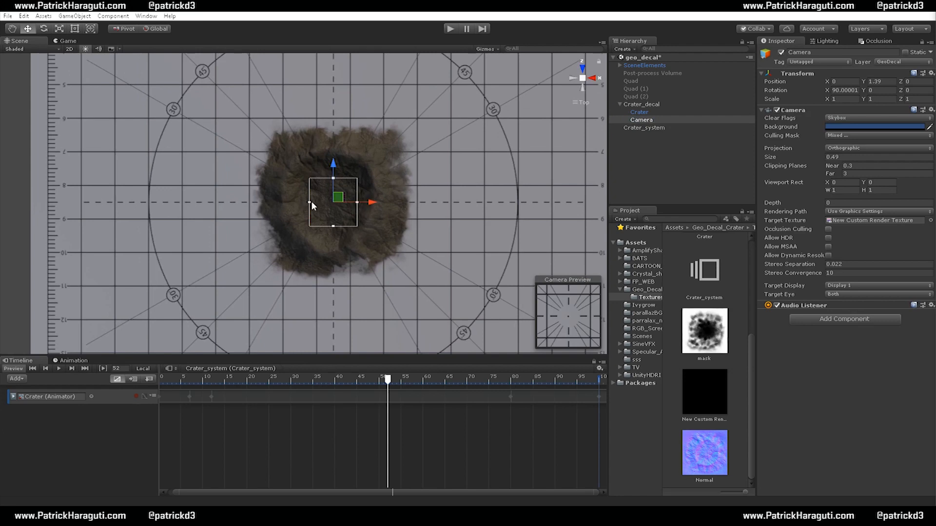
{"action": "left_click_drag", "start_coordinate": [310, 202], "coordinate": [204, 188]}
Turn on Selection Wire for the Scene view and select Crater to show its mesh edges
{"action": "left_click", "coordinate": [487, 48]}
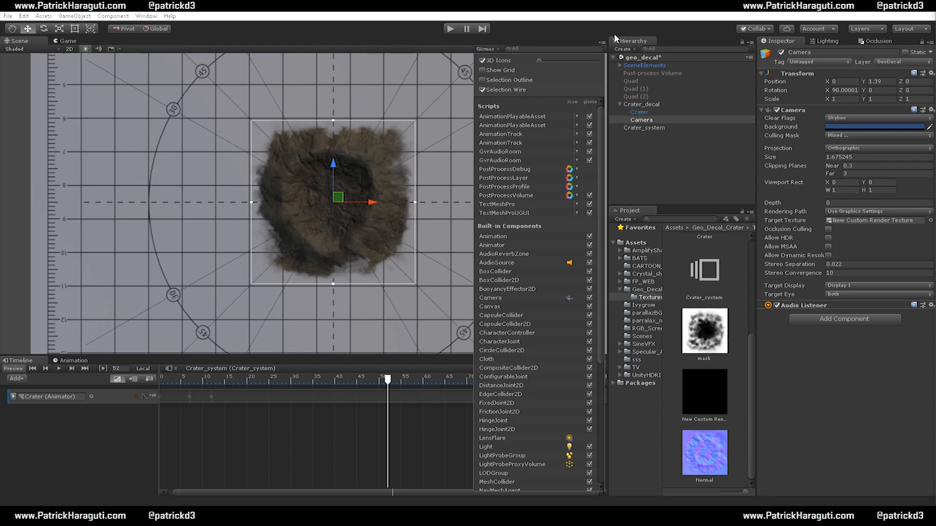
{"action": "left_click", "coordinate": [602, 13]}
{"action": "left_click", "coordinate": [642, 113]}
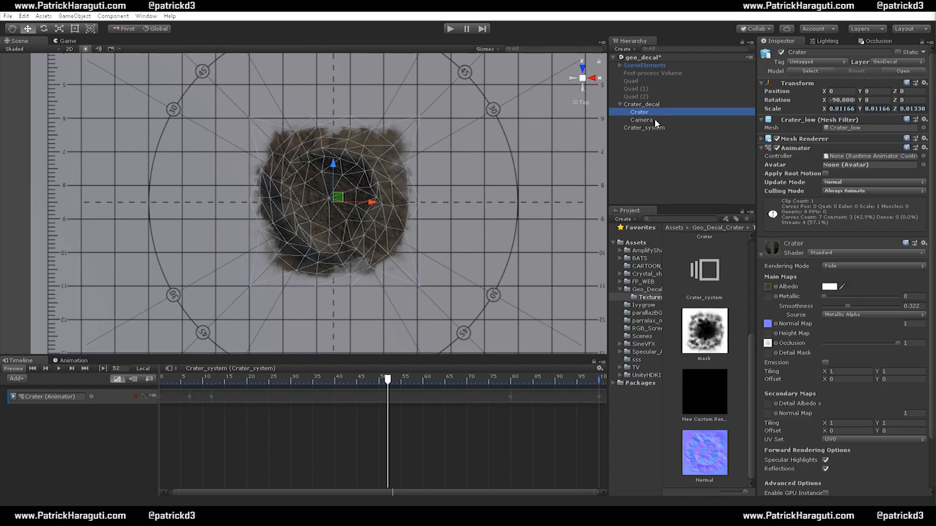
Enlarge the camera's orthographic size to about 1.777 and compare its bounds with the Crater mesh's wireframe
{"action": "double_click", "coordinate": [650, 119]}
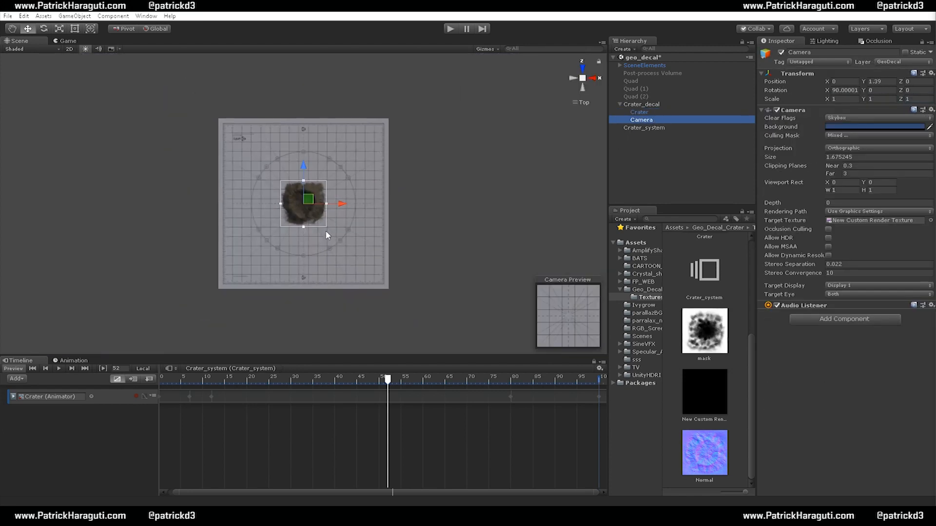
{"action": "scroll", "coordinate": [329, 148], "scroll_direction": "up", "scroll_amount": 5}
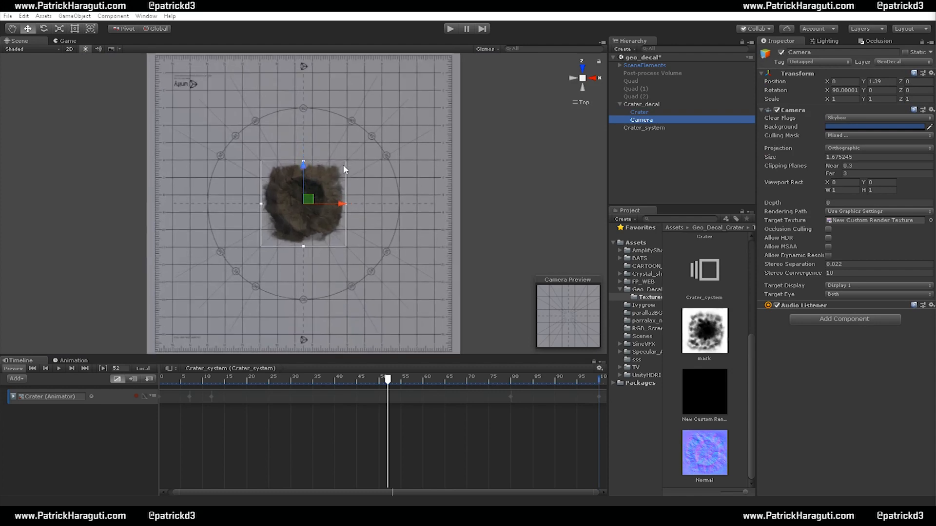
{"action": "scroll", "coordinate": [344, 168], "scroll_direction": "up", "scroll_amount": 5}
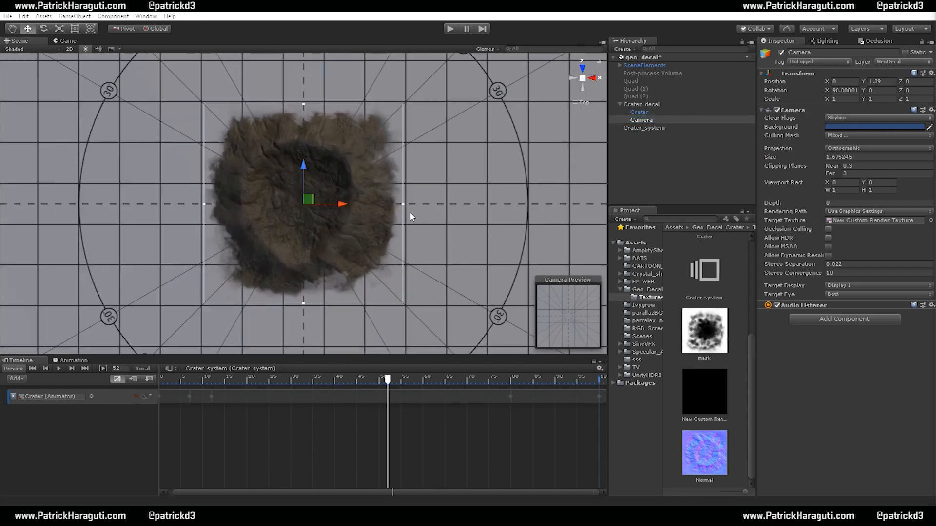
{"action": "left_click_drag", "start_coordinate": [403, 204], "coordinate": [533, 201]}
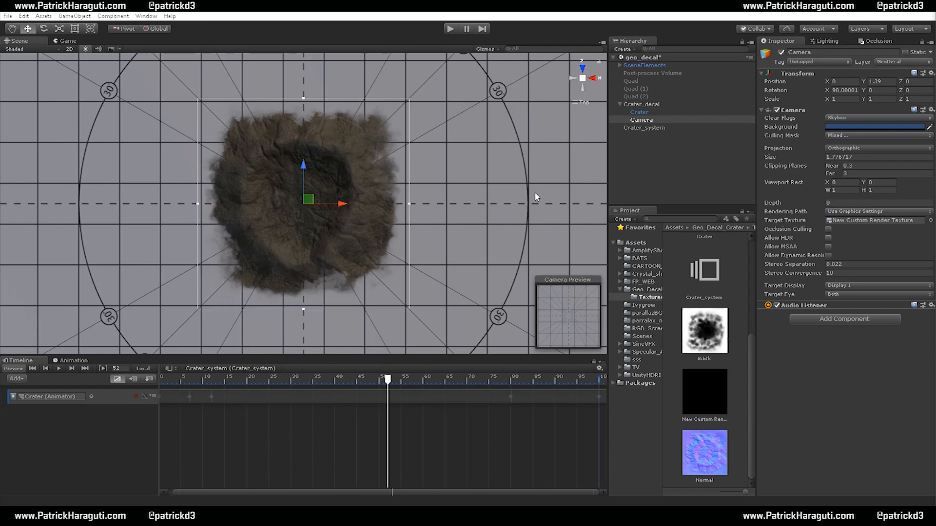
{"action": "left_click", "coordinate": [642, 113]}
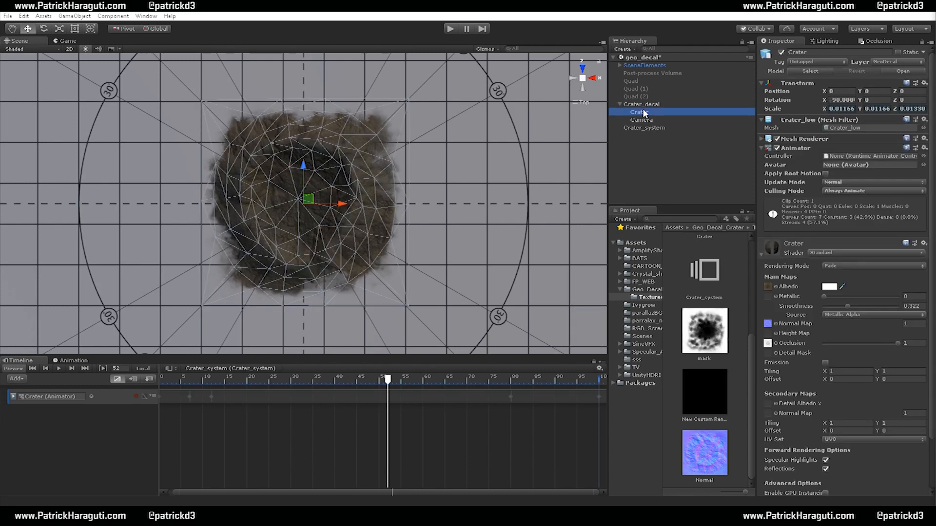
Switch the Crater material's shader to Unlit/Texture and assign New Custom Render Texture as its base texture
{"action": "left_click", "coordinate": [847, 254]}
{"action": "left_click", "coordinate": [846, 254]}
{"action": "left_click", "coordinate": [847, 254]}
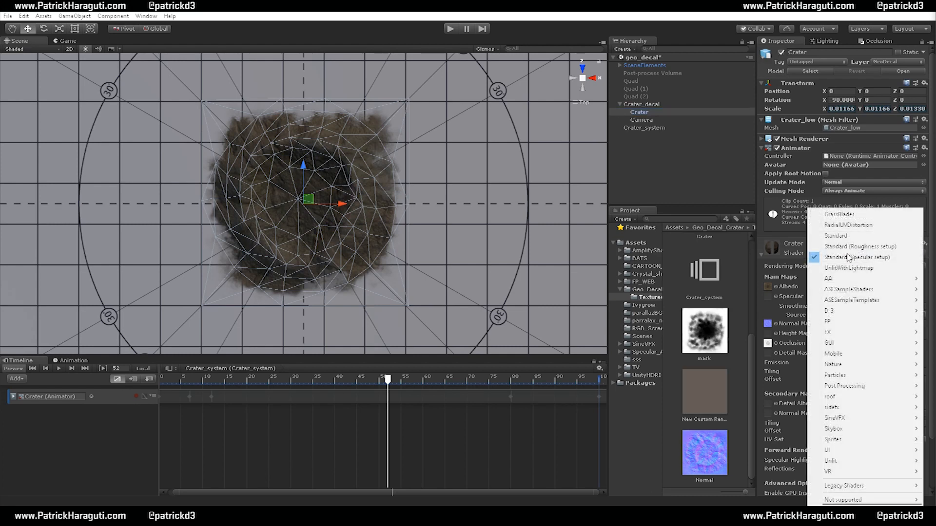
{"action": "mouse_move", "coordinate": [850, 460]}
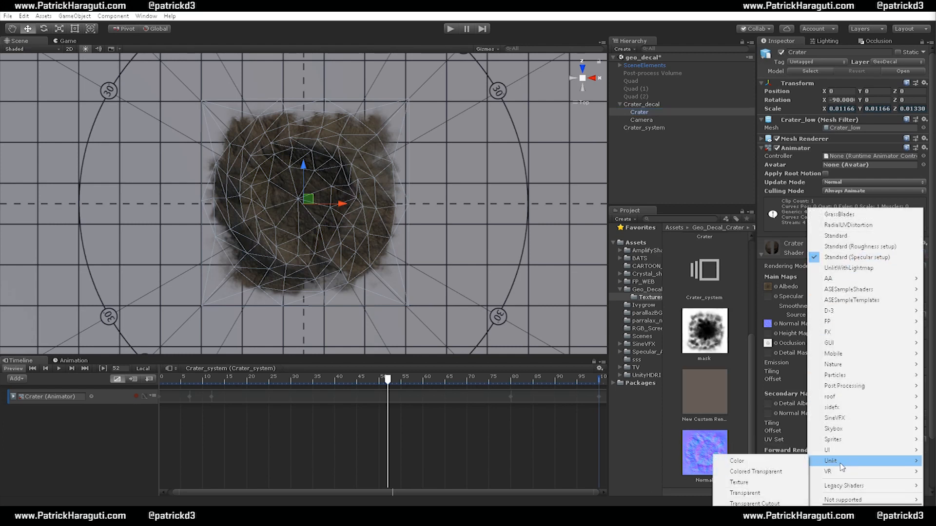
{"action": "left_click", "coordinate": [770, 482]}
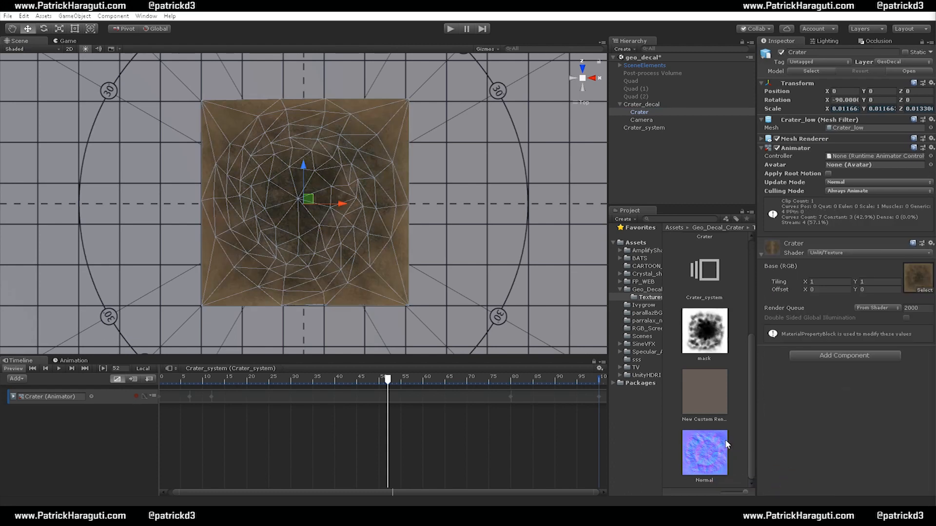
{"action": "left_click_drag", "start_coordinate": [706, 399], "coordinate": [922, 283]}
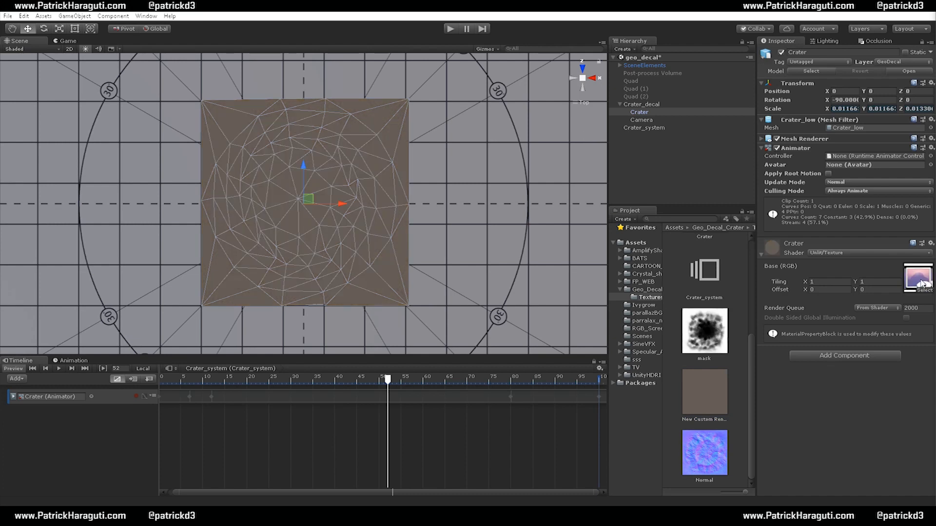
Set the Clear Flags of the camera under Crater_decal to Solid Color and check how the decal's texture lines up with the ground
{"action": "left_click", "coordinate": [647, 107]}
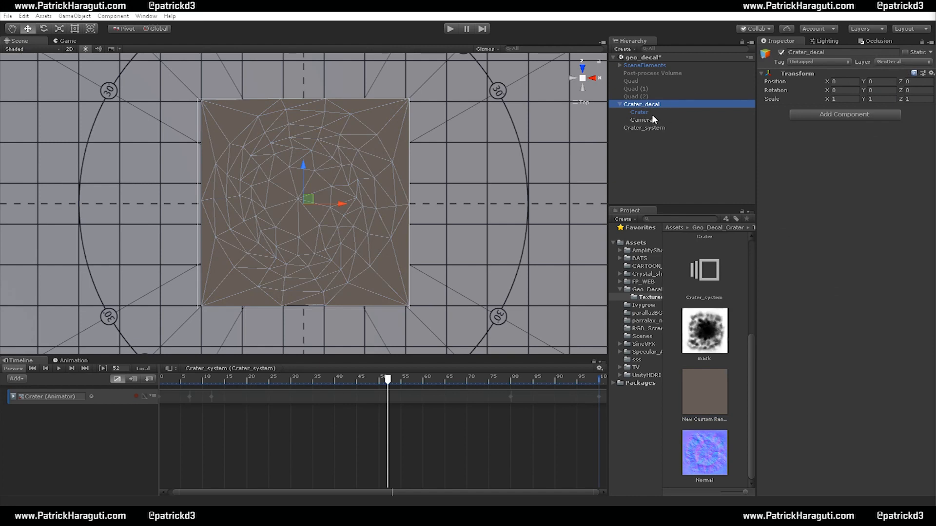
{"action": "double_click", "coordinate": [646, 115]}
{"action": "left_click", "coordinate": [647, 120]}
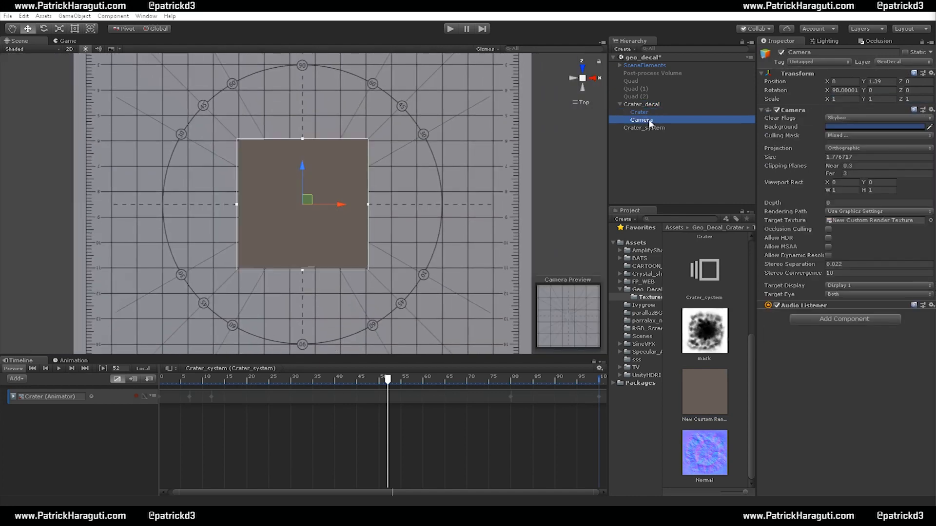
{"action": "left_click", "coordinate": [844, 136]}
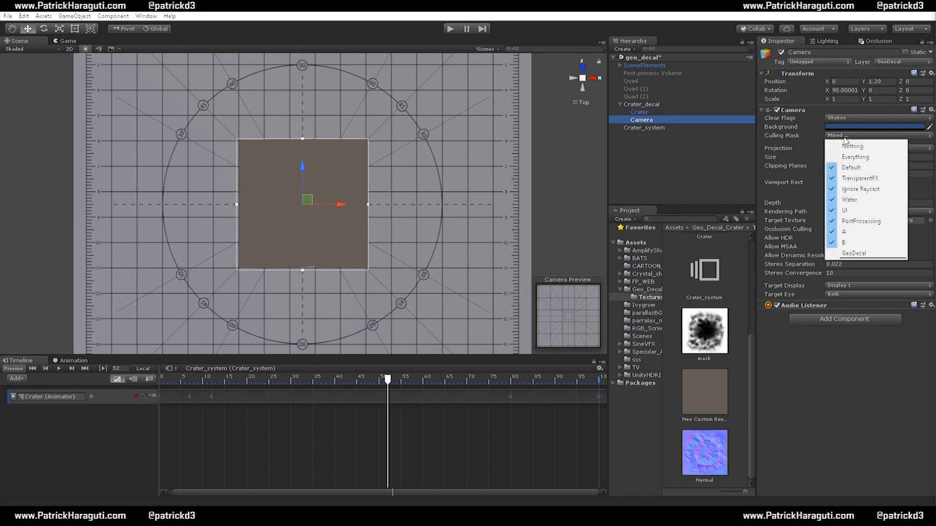
{"action": "left_click", "coordinate": [835, 119]}
{"action": "left_click", "coordinate": [834, 119]}
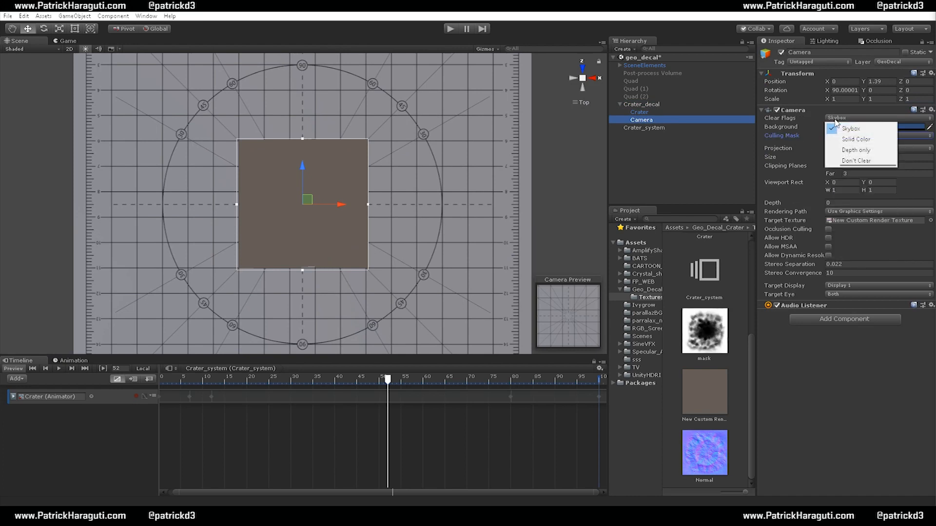
{"action": "left_click", "coordinate": [862, 140]}
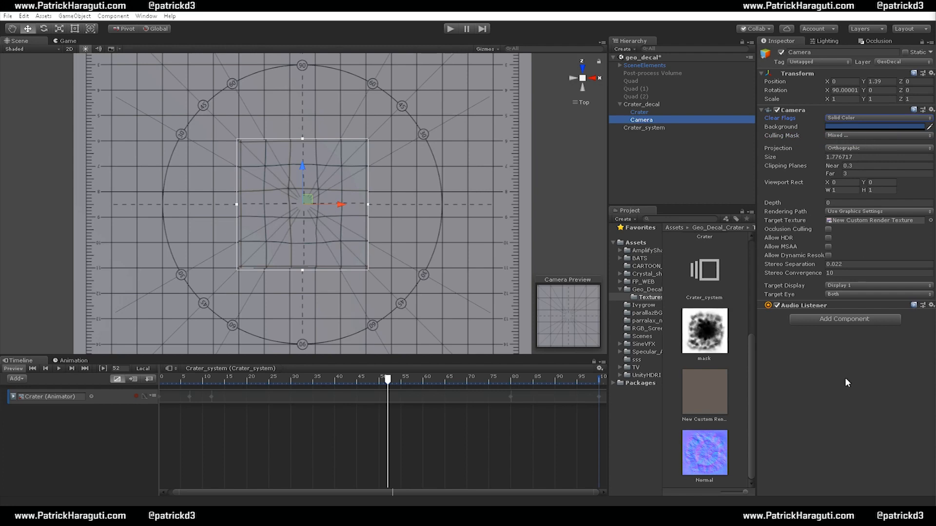
{"action": "key", "text": "alt"}
{"action": "mouse_move", "coordinate": [398, 219]}
{"action": "right_mouse_down", "text": "alt"}
{"action": "mouse_move", "coordinate": [396, 332]}
{"action": "mouse_move", "coordinate": [394, 26]}
{"action": "mouse_move", "coordinate": [411, 215]}
{"action": "right_mouse_up", "text": "alt"}
{"action": "mouse_move", "coordinate": [482, 150]}
{"action": "right_mouse_down", "text": "alt"}
{"action": "mouse_move", "coordinate": [483, 122]}
{"action": "mouse_move", "coordinate": [483, 137]}
{"action": "right_mouse_up", "text": "alt"}
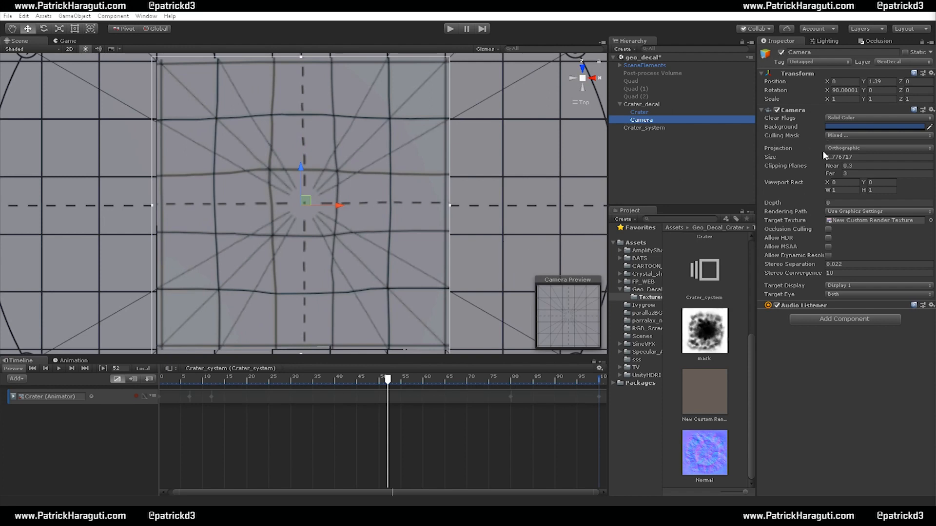
{"action": "left_click", "coordinate": [590, 82]}
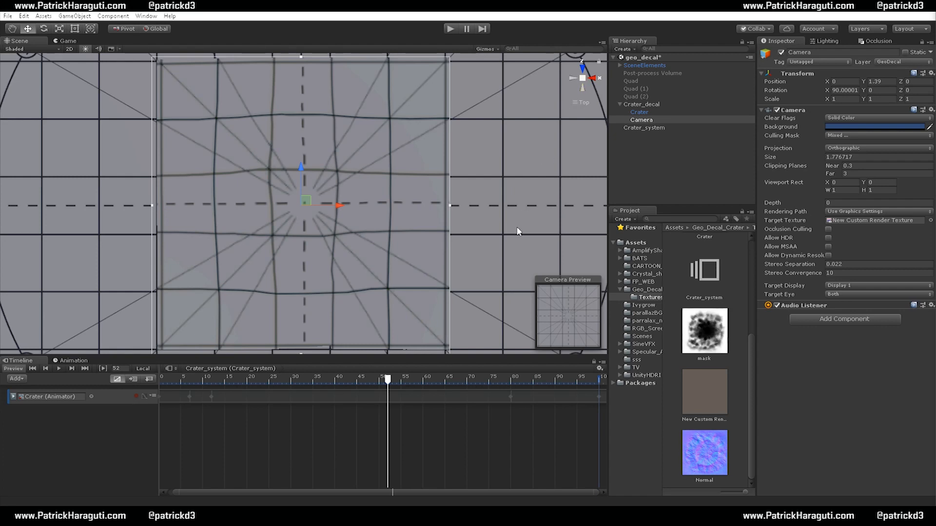
Move Crater_decal across the ground to position X 1.52, Z 2.75 in a perspective view
{"action": "left_click_drag", "start_coordinate": [501, 208], "coordinate": [433, 247], "text": "alt"}
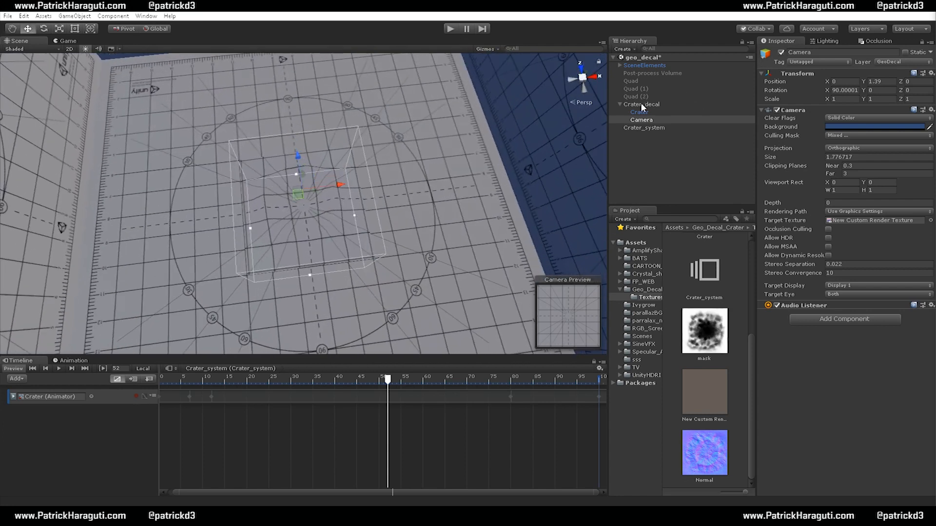
{"action": "left_click", "coordinate": [641, 104]}
{"action": "left_click", "coordinate": [619, 104]}
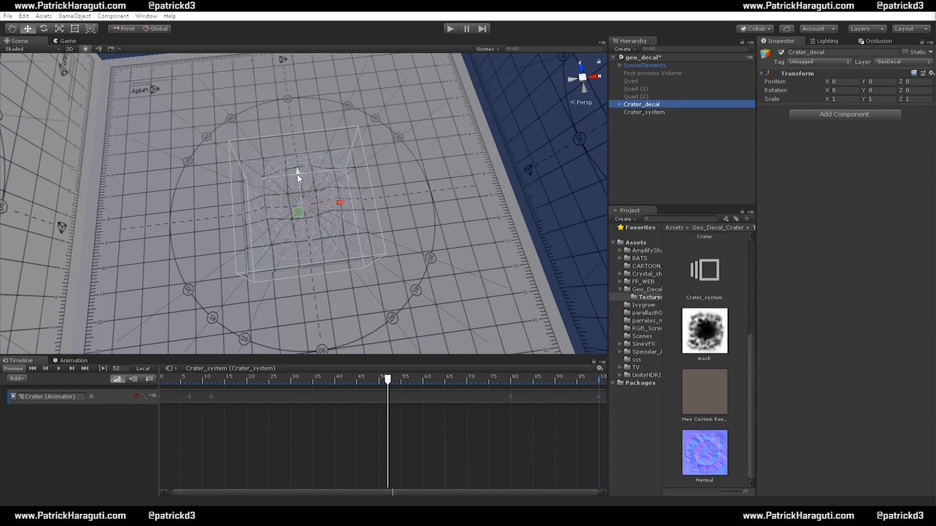
{"action": "left_click_drag", "start_coordinate": [328, 213], "coordinate": [284, 242], "text": "alt"}
{"action": "left_click_drag", "start_coordinate": [383, 224], "coordinate": [336, 236], "text": "alt"}
{"action": "key", "text": "w"}
{"action": "left_click_drag", "start_coordinate": [329, 178], "coordinate": [434, 196]}
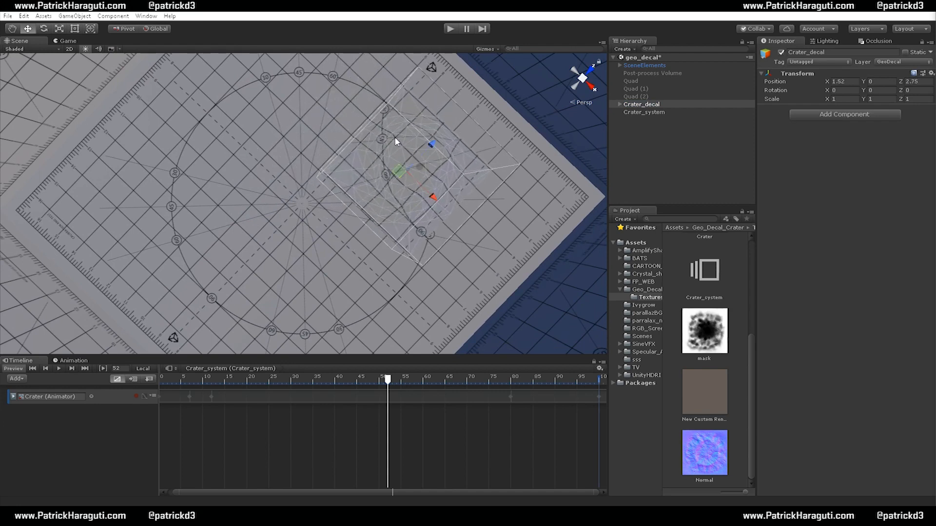
Rotate the camera inside Crater_decal to a Z rotation of 180
{"action": "left_click", "coordinate": [641, 105]}
{"action": "key", "text": "Right"}
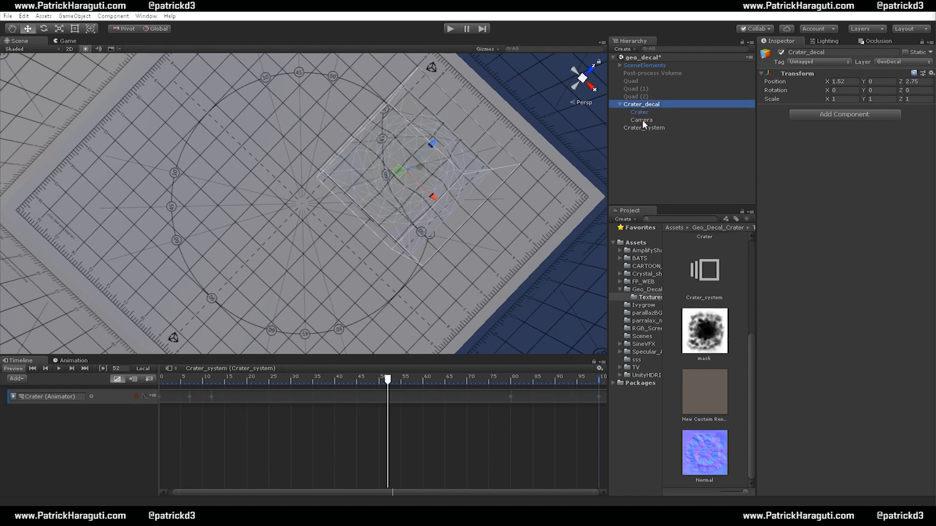
{"action": "left_click", "coordinate": [642, 119]}
{"action": "key", "text": "e"}
{"action": "left_click_drag", "start_coordinate": [434, 206], "coordinate": [619, 364]}
{"action": "left_click", "coordinate": [620, 367]}
Set Crater_decal's X and Z position to 0 and inspect the crater's surface from a low angle
{"action": "left_click", "coordinate": [641, 105]}
{"action": "left_click_drag", "start_coordinate": [511, 184], "coordinate": [583, 177], "text": "alt"}
{"action": "left_click", "coordinate": [856, 79]}
{"action": "type", "text": "0"}
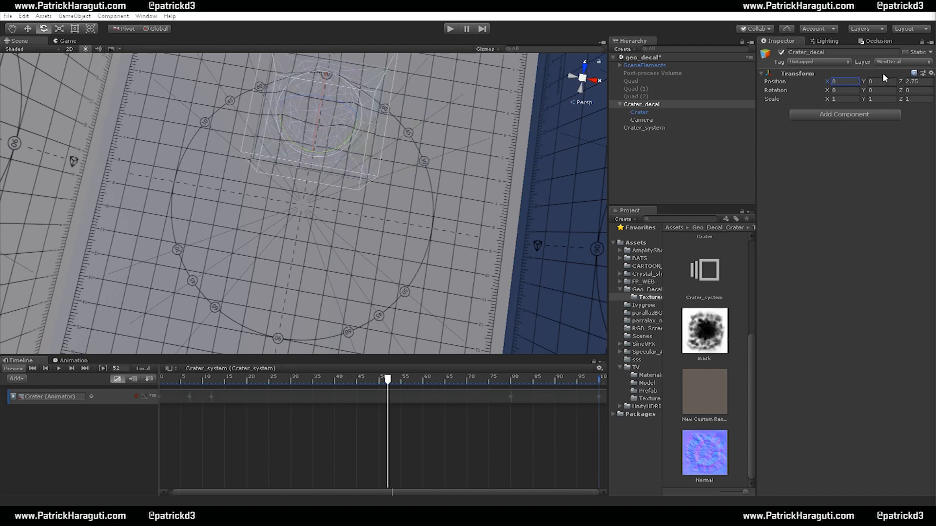
{"action": "left_click", "coordinate": [923, 82]}
{"action": "type", "text": "0"}
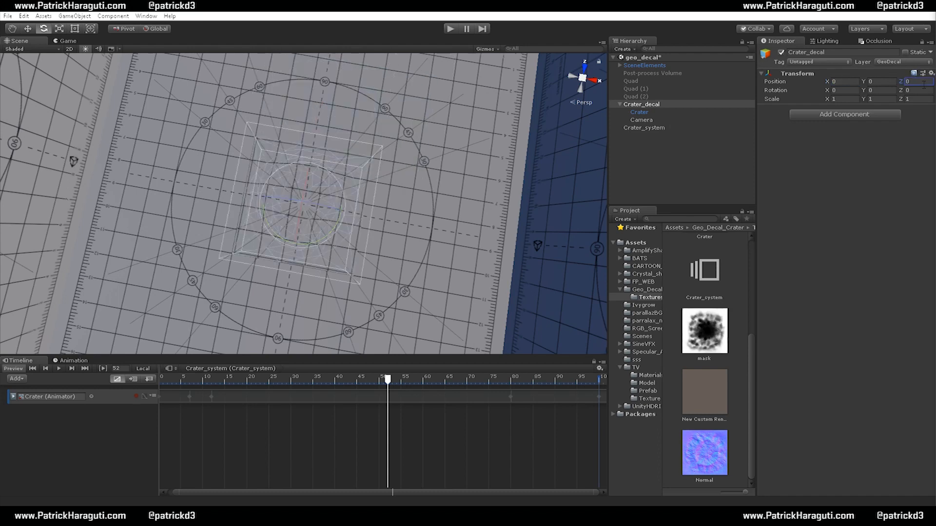
{"action": "left_click_drag", "start_coordinate": [420, 253], "coordinate": [347, 110], "text": "alt"}
{"action": "mouse_move", "coordinate": [346, 111]}
{"action": "right_mouse_down", "text": "alt"}
{"action": "mouse_move", "coordinate": [369, 108]}
{"action": "mouse_move", "coordinate": [380, 261]}
{"action": "right_mouse_up", "text": "alt"}
{"action": "right_click_drag", "start_coordinate": [402, 130], "coordinate": [407, 264], "text": "alt"}
{"action": "mouse_move", "coordinate": [422, 140]}
{"action": "left_mouse_down", "text": "alt"}
{"action": "mouse_move", "coordinate": [434, 134]}
{"action": "mouse_move", "coordinate": [368, 131]}
{"action": "mouse_move", "coordinate": [376, 131]}
{"action": "left_mouse_up", "text": "alt"}
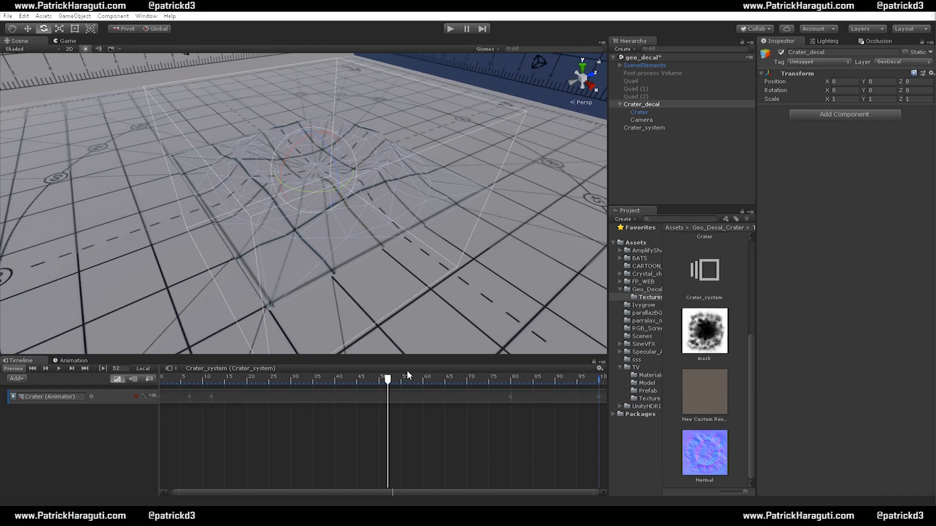
{"action": "left_click_drag", "start_coordinate": [398, 210], "coordinate": [370, 221], "text": "alt"}
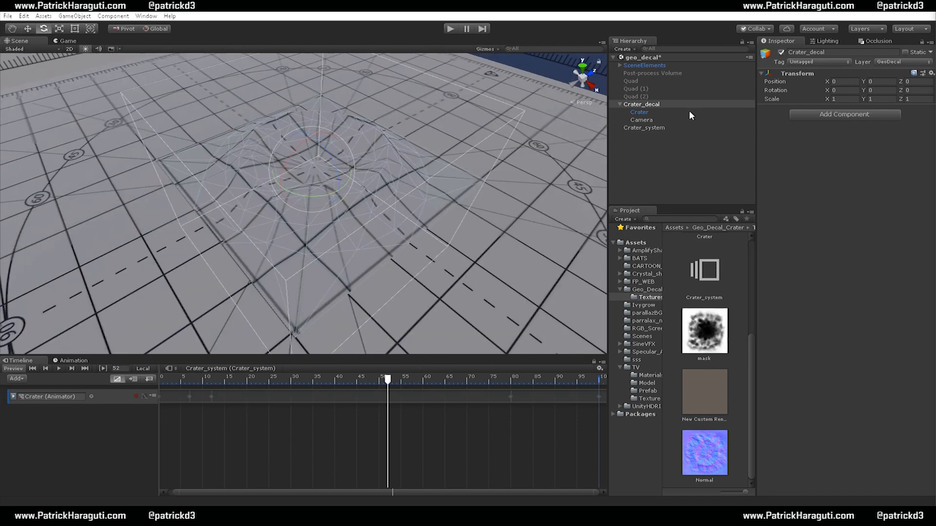
Add an activation track for the camera to the Crater_system timeline and place it above the Crater track
{"action": "left_click", "coordinate": [636, 120]}
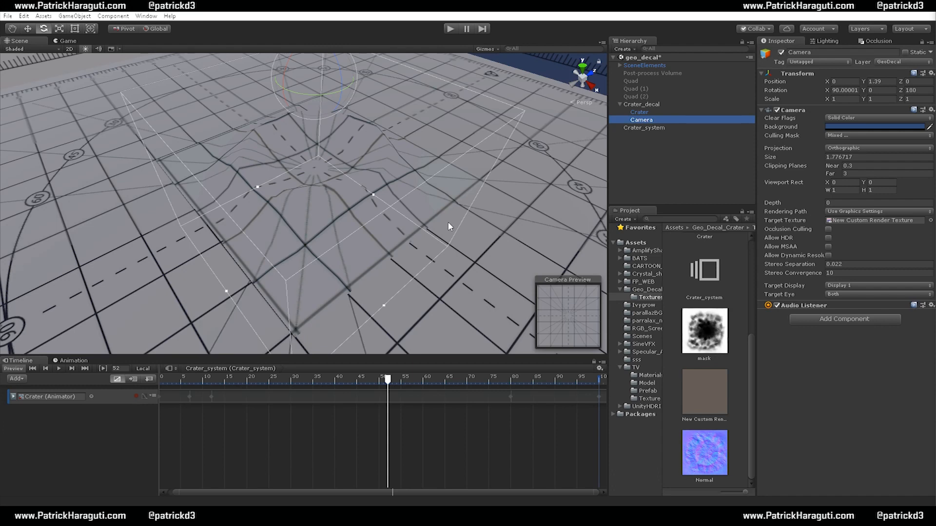
{"action": "left_click_drag", "start_coordinate": [647, 120], "coordinate": [99, 439]}
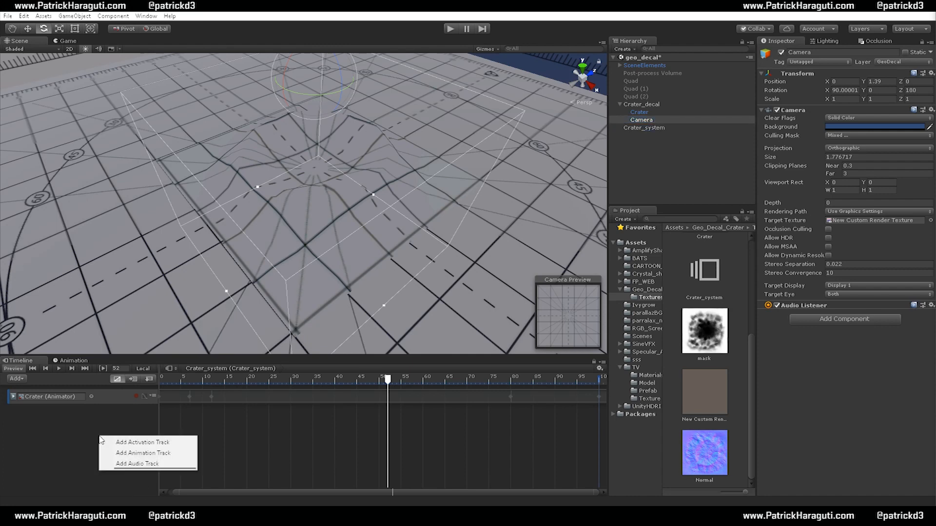
{"action": "left_click", "coordinate": [138, 442]}
{"action": "left_click", "coordinate": [112, 414]}
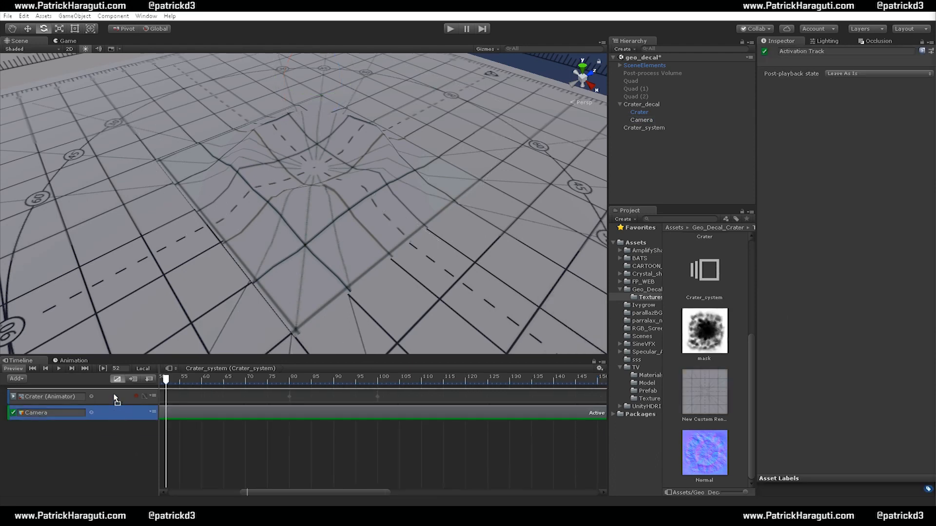
{"action": "left_click_drag", "start_coordinate": [115, 398], "coordinate": [118, 396]}
Shorten the camera's Active clip so it runs from frame 0 to frame 1
{"action": "scroll", "coordinate": [546, 395], "scroll_direction": "down", "scroll_amount": 5}
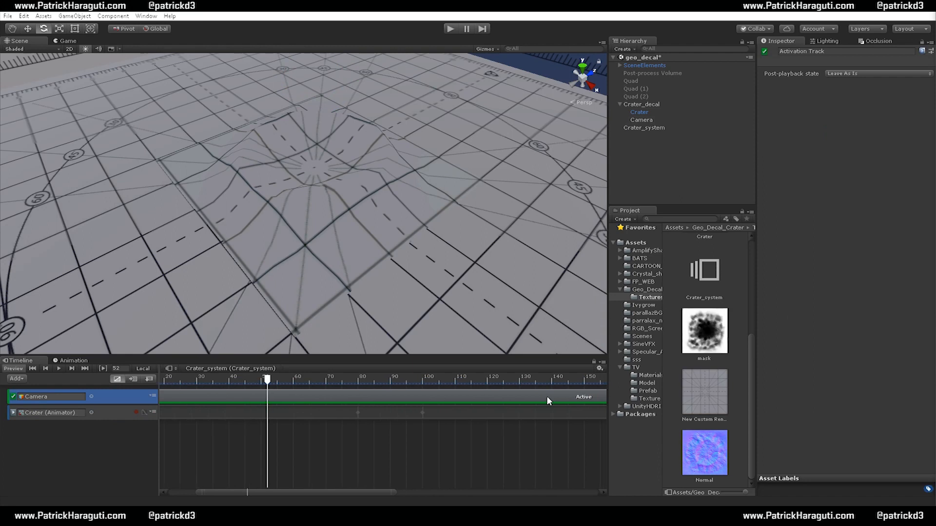
{"action": "left_click_drag", "start_coordinate": [405, 491], "coordinate": [604, 491]}
{"action": "left_click_drag", "start_coordinate": [599, 397], "coordinate": [175, 397]}
{"action": "left_click_drag", "start_coordinate": [595, 493], "coordinate": [215, 489]}
{"action": "left_click_drag", "start_coordinate": [554, 492], "coordinate": [202, 492]}
{"action": "left_click_drag", "start_coordinate": [506, 393], "coordinate": [201, 395]}
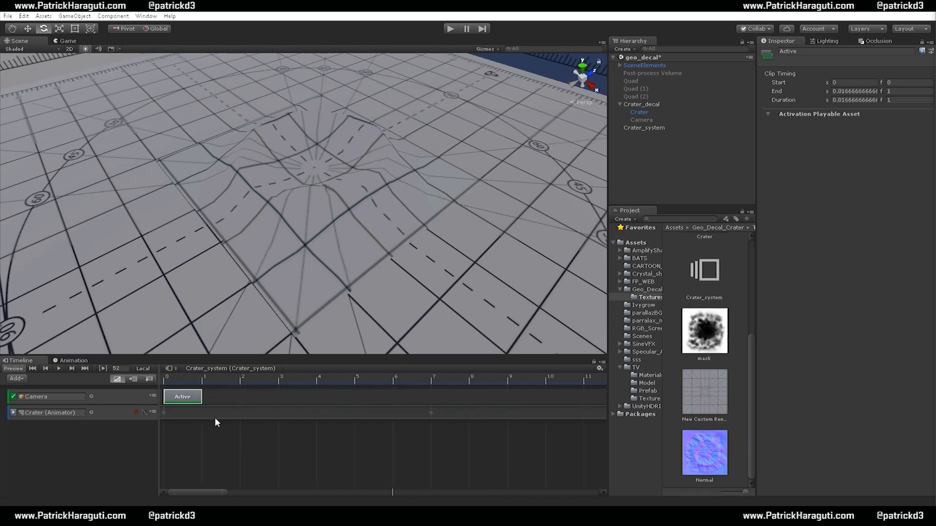
Play the Crater_system timeline from frame 0 to preview the crater animation, with Crater_decal selected
{"action": "scroll", "coordinate": [249, 457], "scroll_direction": "down", "scroll_amount": 3}
{"action": "scroll", "coordinate": [254, 455], "scroll_direction": "down", "scroll_amount": 5}
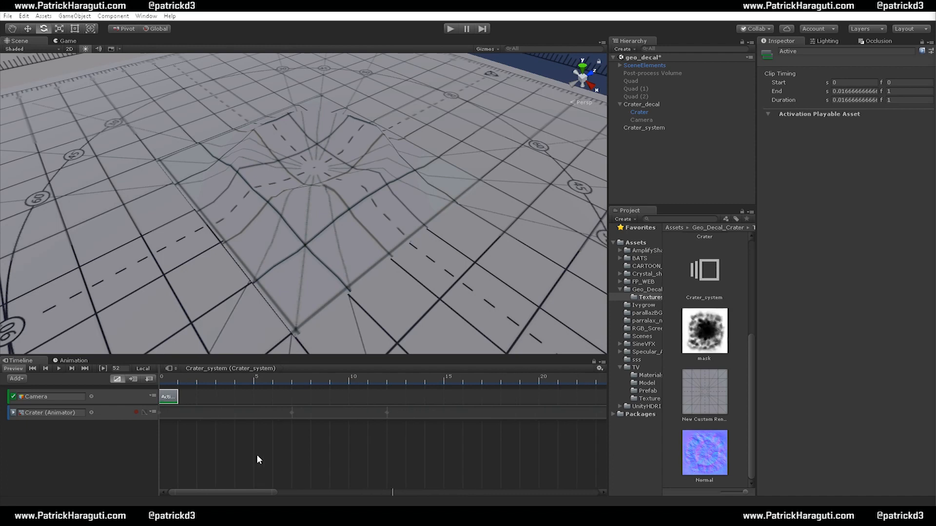
{"action": "left_click_drag", "start_coordinate": [311, 493], "coordinate": [600, 497]}
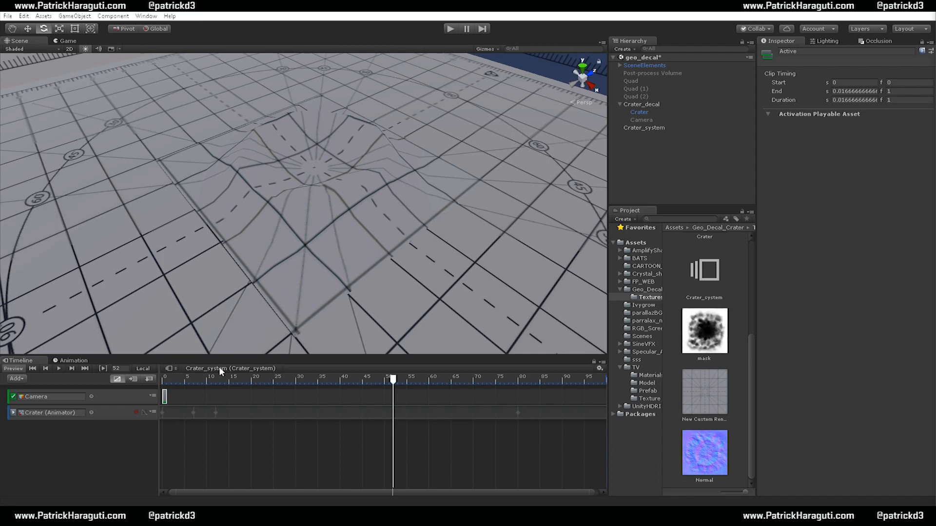
{"action": "left_click_drag", "start_coordinate": [240, 371], "coordinate": [72, 381]}
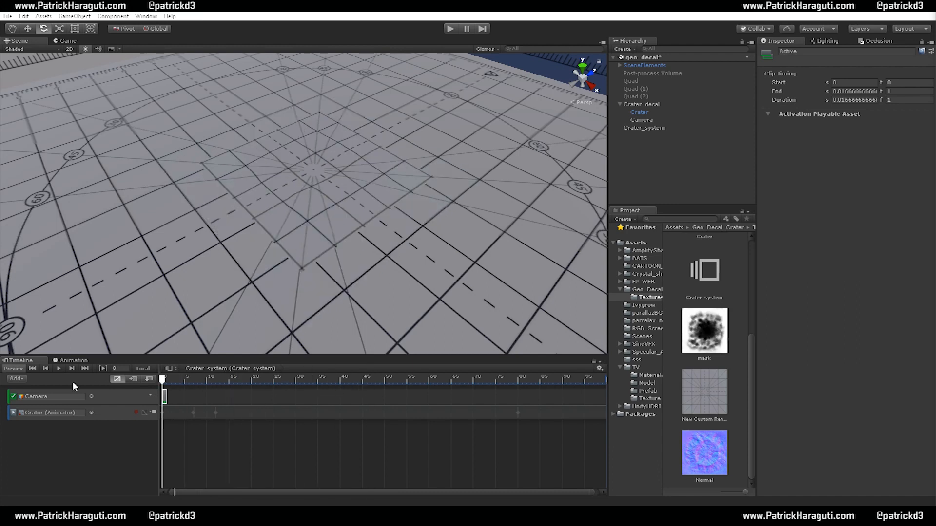
{"action": "left_click", "coordinate": [59, 368]}
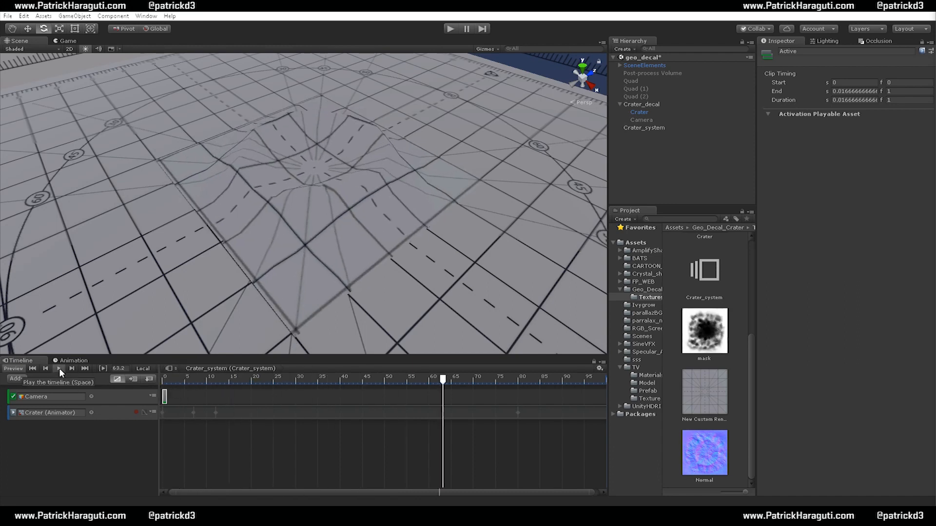
{"action": "left_click", "coordinate": [645, 104]}
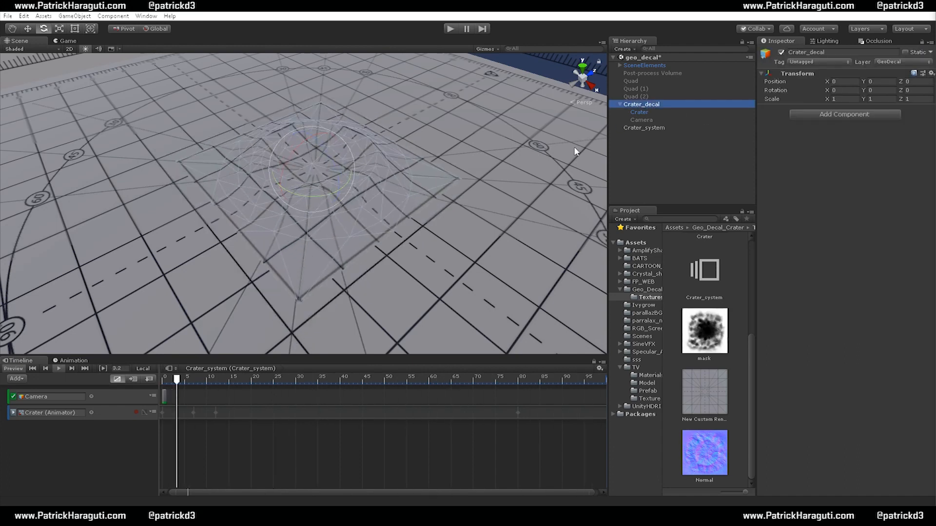
Rotate the Crater_decal object back and forth around its vertical axis while the timeline preview plays to test the projected texture
{"action": "left_click_drag", "start_coordinate": [306, 198], "coordinate": [396, 228]}
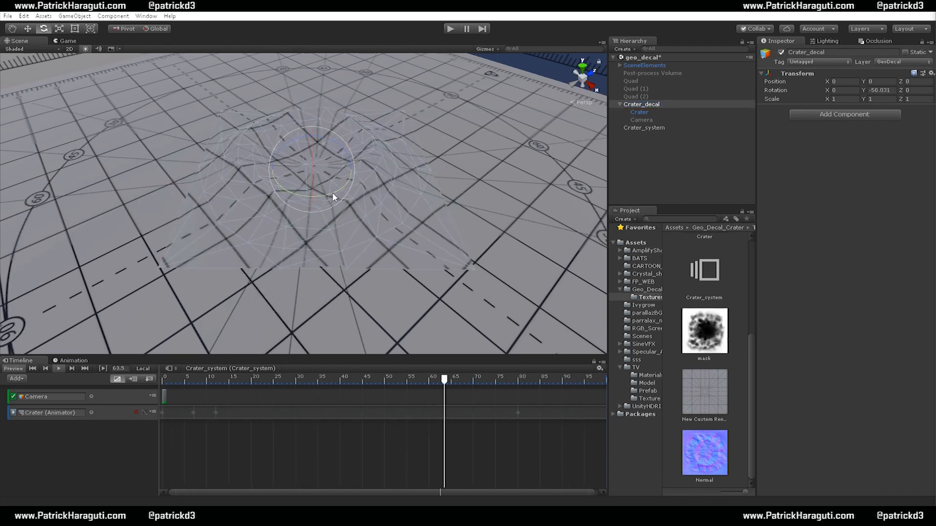
{"action": "left_click_drag", "start_coordinate": [331, 193], "coordinate": [287, 200]}
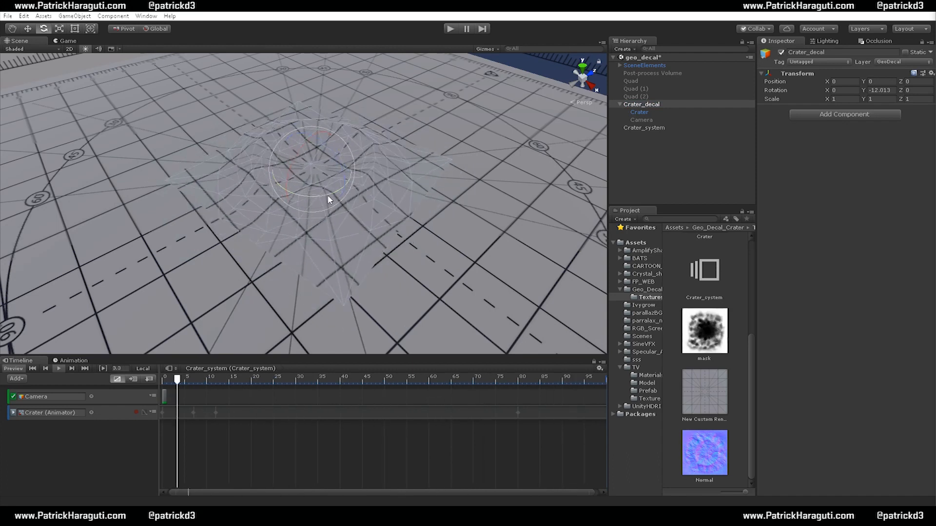
{"action": "left_click_drag", "start_coordinate": [325, 196], "coordinate": [296, 198]}
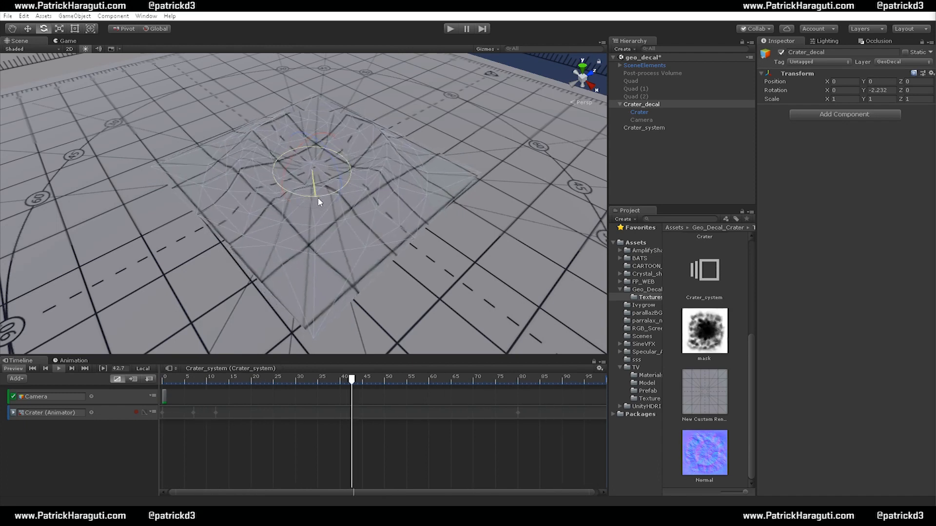
{"action": "left_click", "coordinate": [380, 204]}
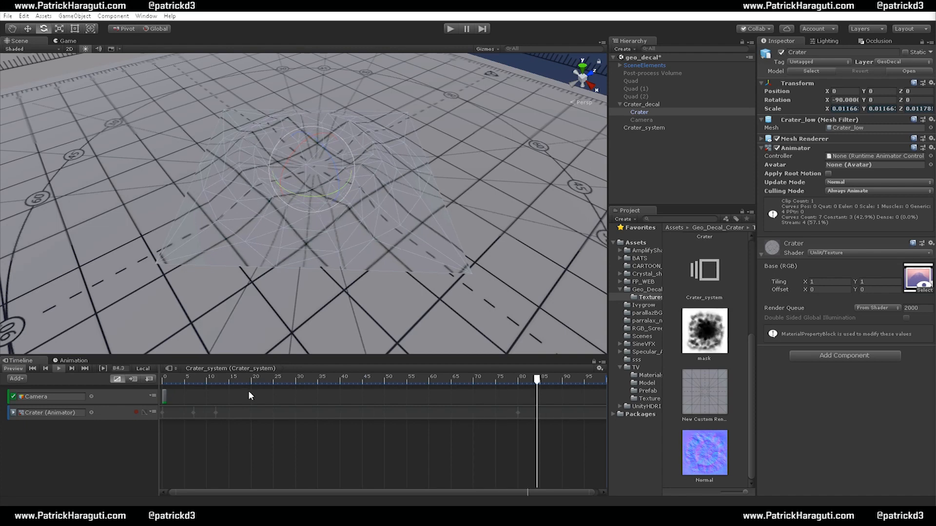
Stop the timeline preview, lengthen the Camera track's activation clip to 3 frames and return the playhead to frame 0
{"action": "left_click", "coordinate": [59, 366]}
{"action": "left_click", "coordinate": [169, 400]}
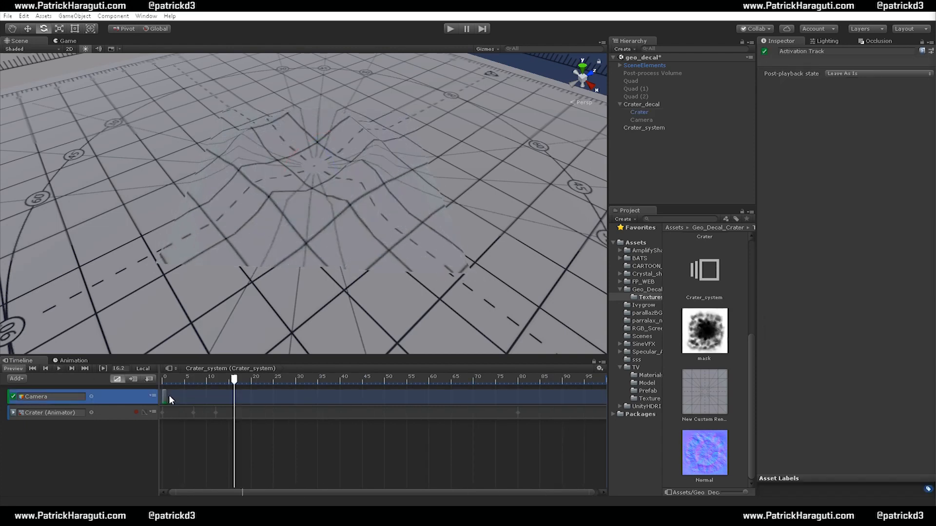
{"action": "scroll", "coordinate": [169, 400], "scroll_direction": "down", "scroll_amount": 2}
{"action": "left_click_drag", "start_coordinate": [595, 493], "coordinate": [488, 496]}
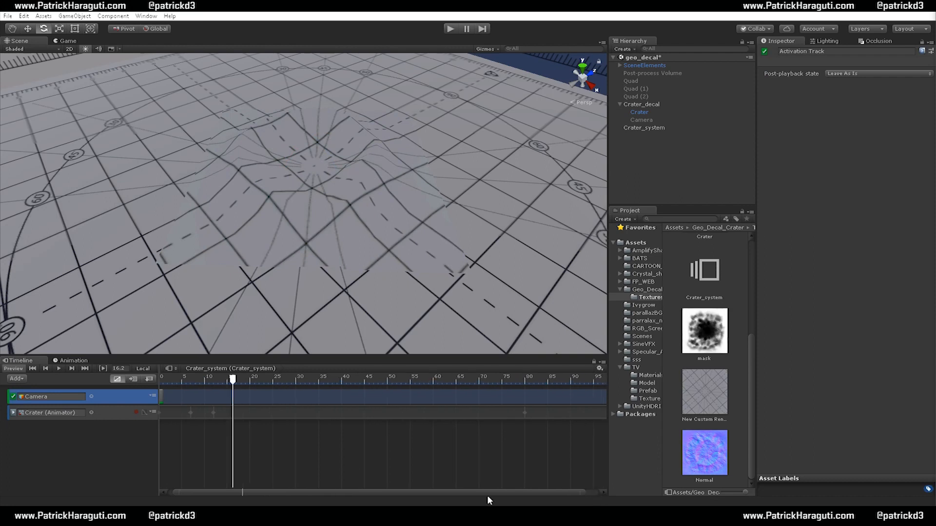
{"action": "left_click_drag", "start_coordinate": [583, 492], "coordinate": [460, 495]}
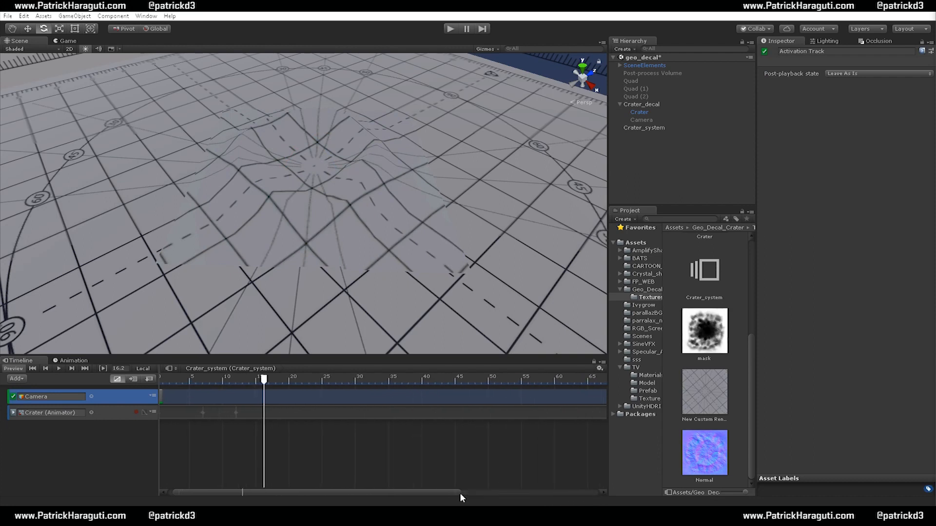
{"action": "left_click_drag", "start_coordinate": [291, 492], "coordinate": [258, 498]}
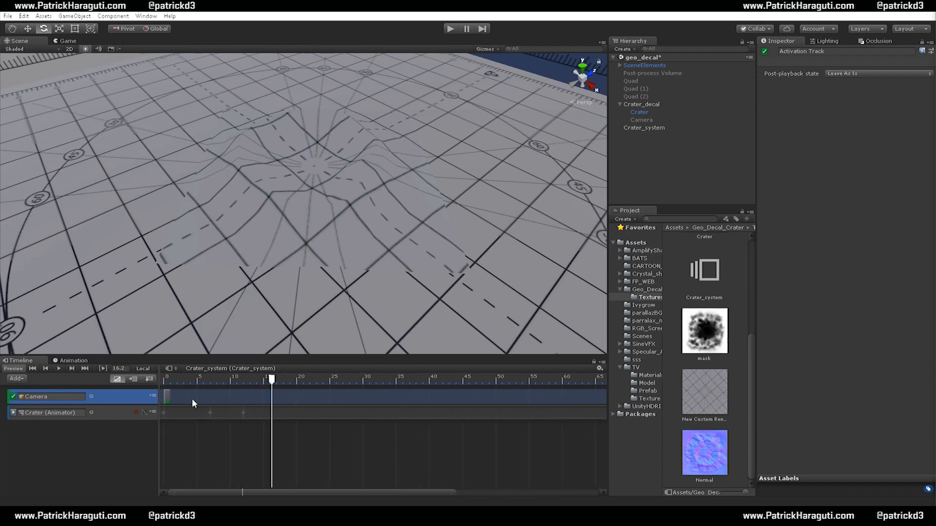
{"action": "mouse_move", "coordinate": [170, 397]}
{"action": "left_mouse_down"}
{"action": "mouse_move", "coordinate": [184, 396]}
{"action": "mouse_move", "coordinate": [121, 387]}
{"action": "left_mouse_up"}
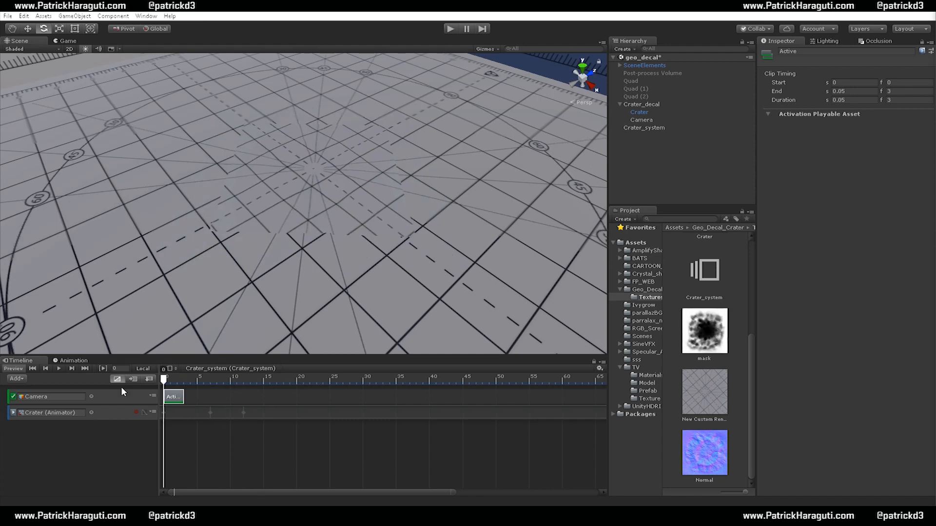
Set the Crater_decal object's Y rotation to 0
{"action": "left_click", "coordinate": [641, 105]}
{"action": "left_click", "coordinate": [893, 90]}
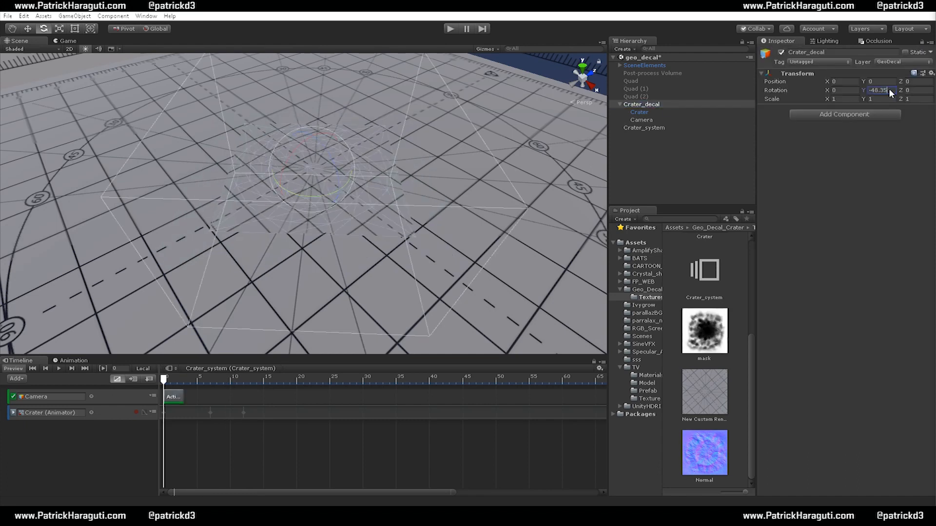
{"action": "type", "text": "0"}
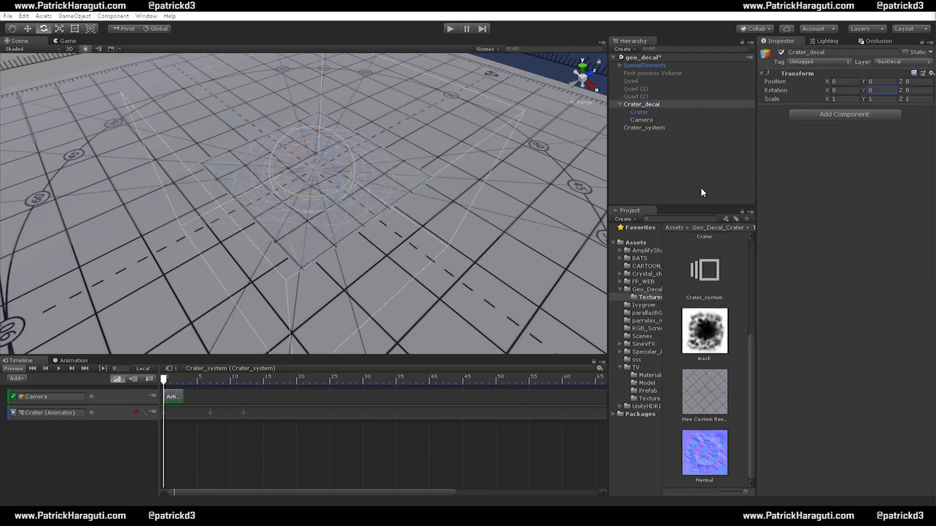
Examine the Crater mesh's material settings and how its surface meets the surrounding floor
{"action": "left_click_drag", "start_coordinate": [490, 292], "coordinate": [360, 198], "text": "alt"}
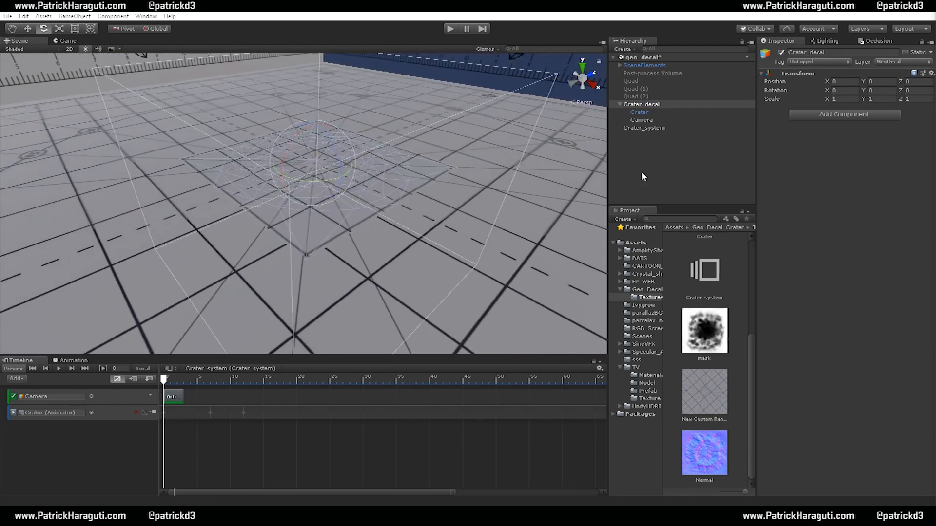
{"action": "left_click", "coordinate": [641, 113]}
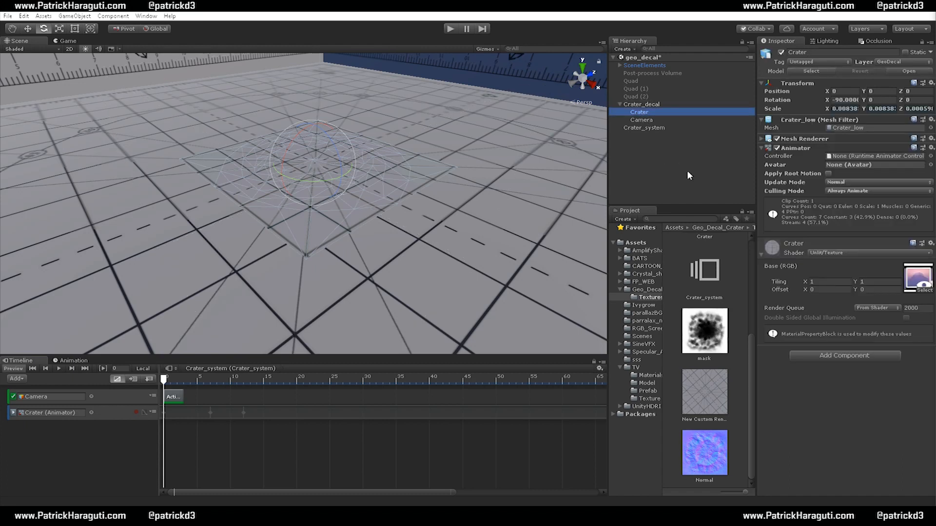
{"action": "left_click", "coordinate": [761, 255]}
{"action": "left_click", "coordinate": [762, 255]}
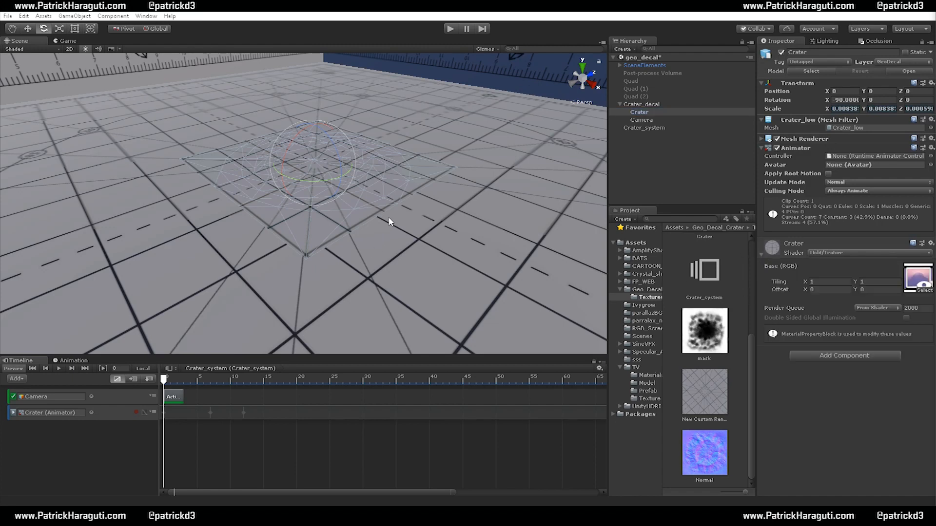
{"action": "left_click_drag", "start_coordinate": [351, 197], "coordinate": [430, 213], "text": "alt"}
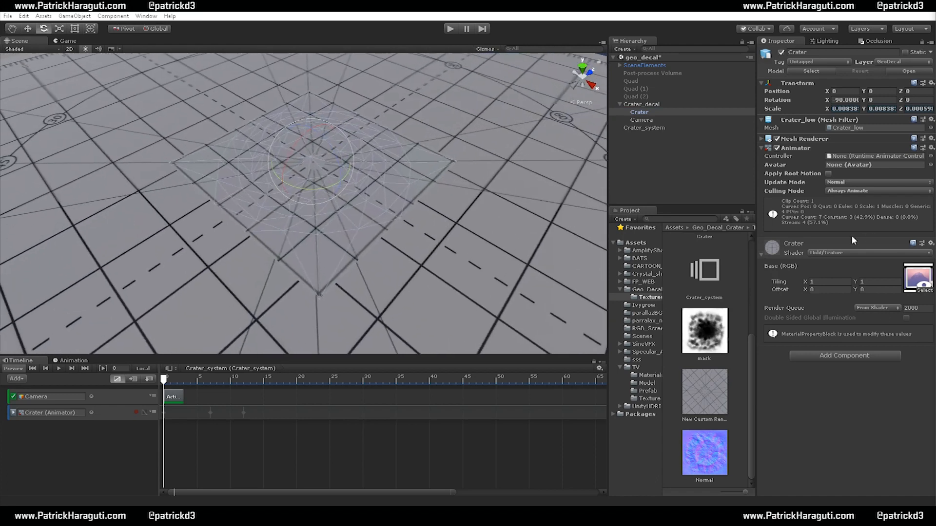
{"action": "left_click_drag", "start_coordinate": [407, 298], "coordinate": [397, 234], "text": "alt"}
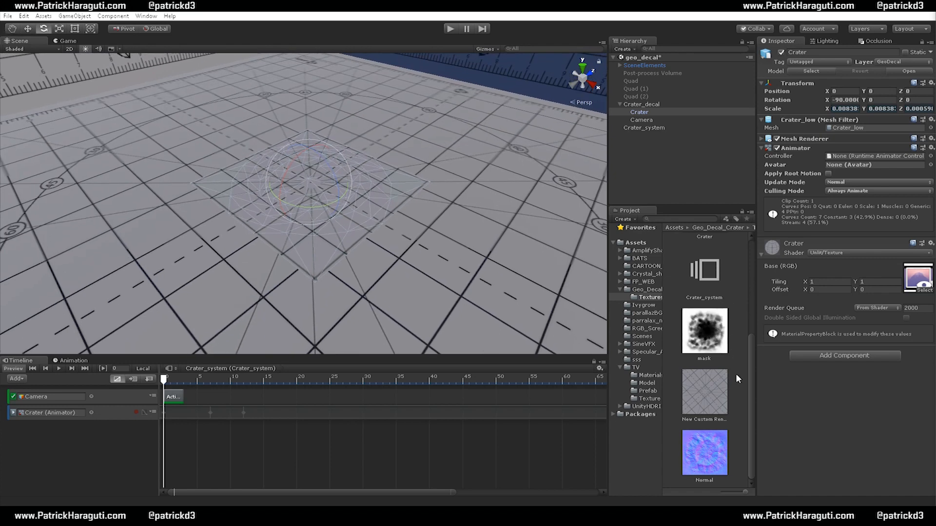
Create a new Amplify Surface shader in the Textures folder
{"action": "right_click", "coordinate": [741, 385]}
{"action": "left_click", "coordinate": [793, 169]}
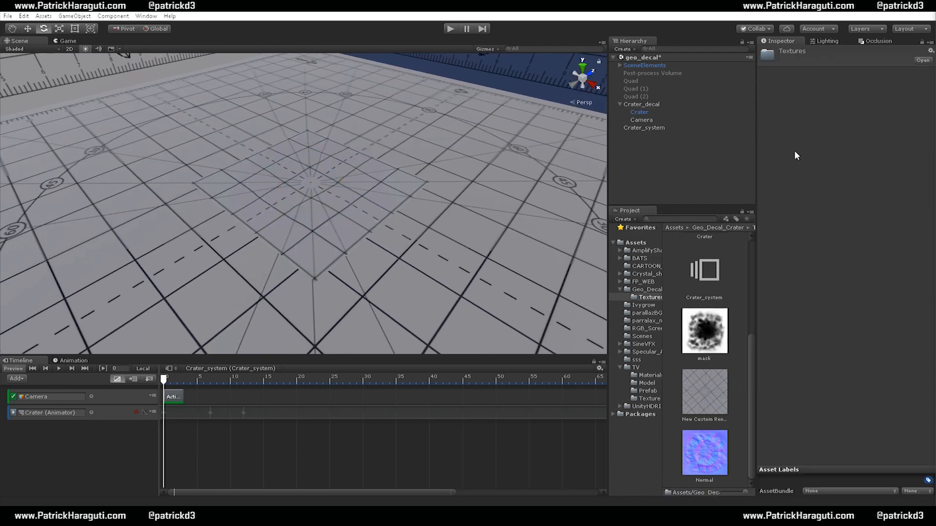
{"action": "right_click", "coordinate": [740, 370]}
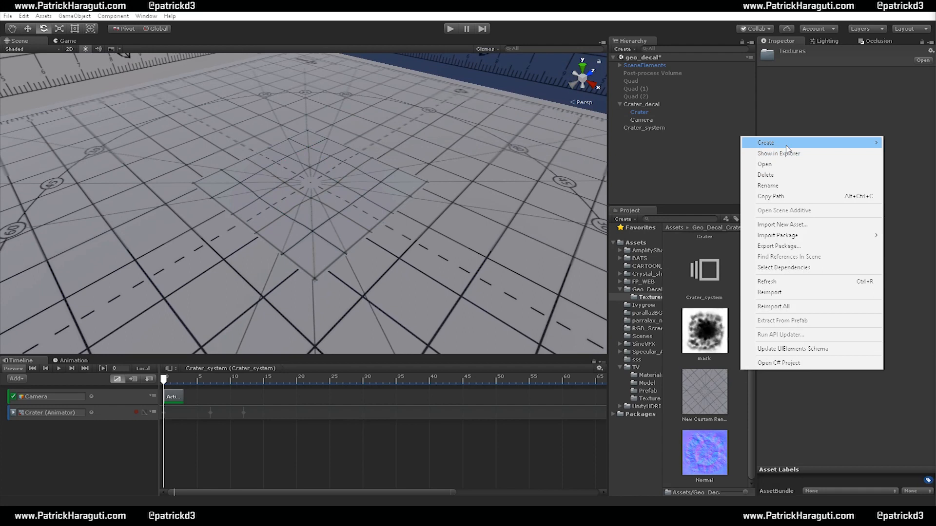
{"action": "mouse_move", "coordinate": [785, 145]}
{"action": "mouse_move", "coordinate": [665, 187]}
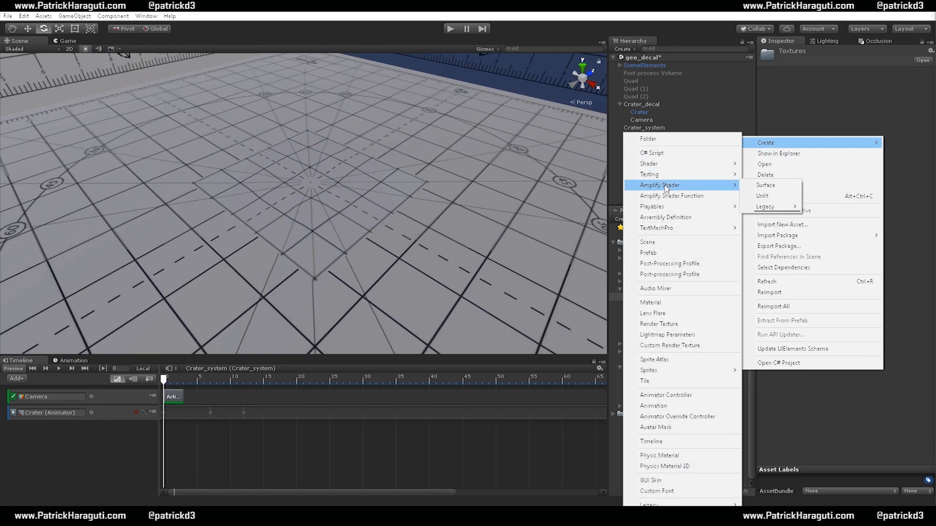
{"action": "left_click", "coordinate": [760, 185]}
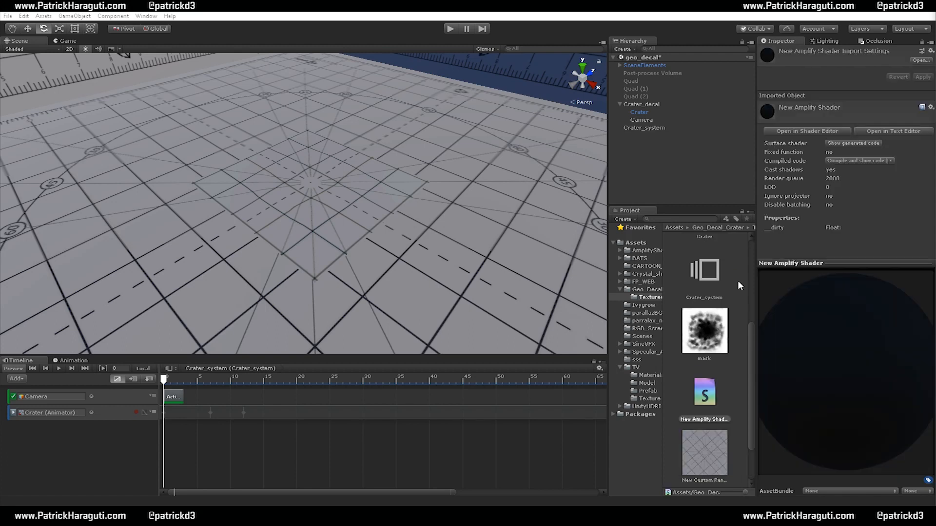
Rename the new Amplify shader asset as Geo_decal_shader
{"action": "left_click", "coordinate": [711, 420]}
{"action": "left_click_drag", "start_coordinate": [679, 422], "coordinate": [691, 423]}
{"action": "type", "text": "Geo_d"}
{"action": "type", "text": "ecal_shader"}
{"action": "key", "text": "Return"}
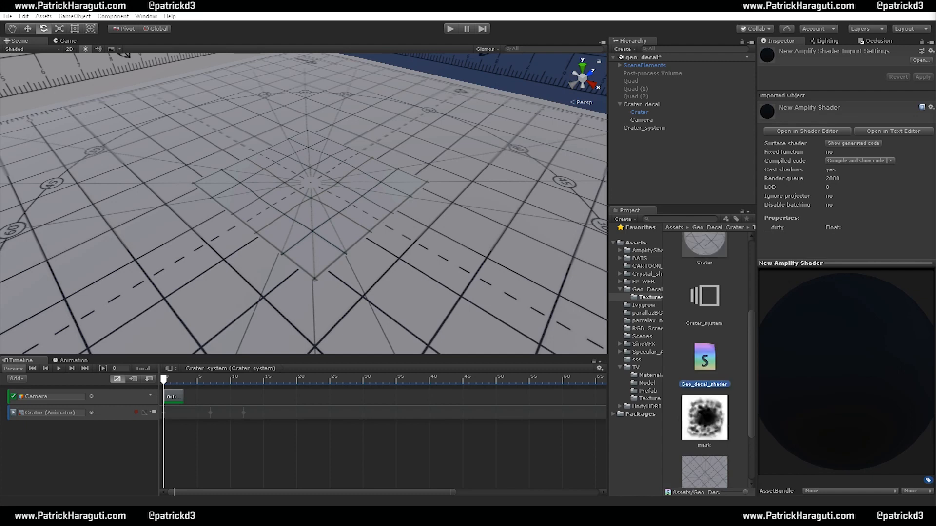
Dock the shader editor beside the Timeline and Animation views, enlarge its area and bring the output node into view
{"action": "left_click_drag", "start_coordinate": [0, 320], "coordinate": [228, 323]}
{"action": "left_click_drag", "start_coordinate": [166, 354], "coordinate": [173, 358]}
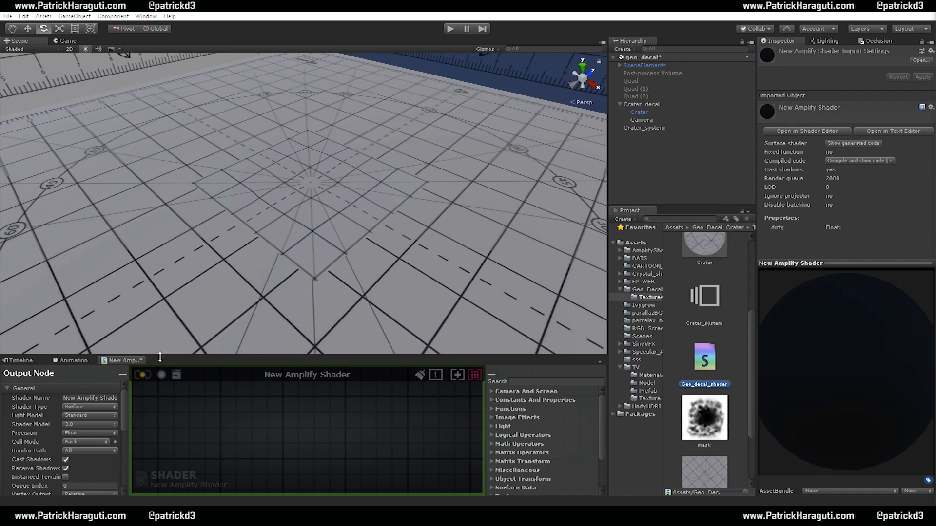
{"action": "left_click_drag", "start_coordinate": [125, 359], "coordinate": [335, 370]}
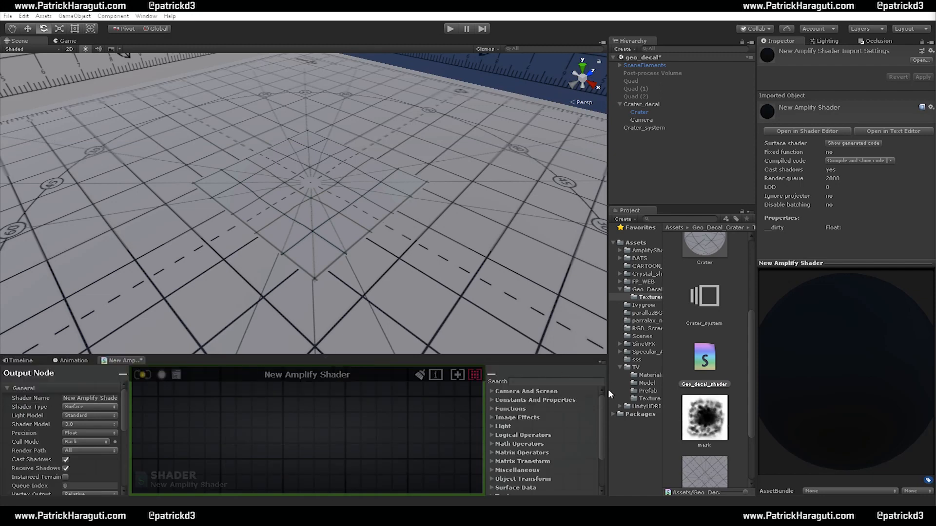
{"action": "left_click_drag", "start_coordinate": [608, 390], "coordinate": [687, 390]}
{"action": "left_click_drag", "start_coordinate": [548, 357], "coordinate": [530, 246]}
{"action": "middle_click_drag", "start_coordinate": [424, 383], "coordinate": [469, 298]}
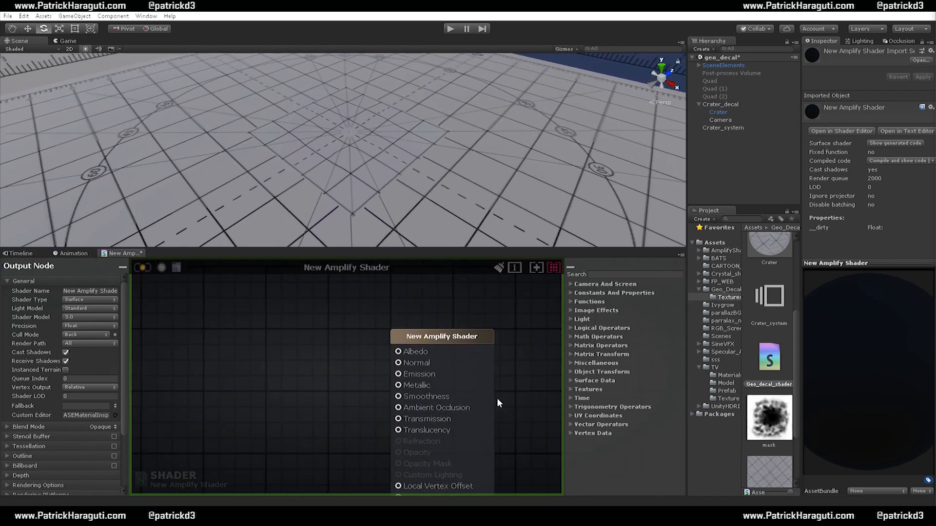
Set the output node's shader name to MyShader/geo_decal and compile the shader
{"action": "left_click", "coordinate": [437, 339]}
{"action": "left_click", "coordinate": [104, 291]}
{"action": "double_click", "coordinate": [106, 291]}
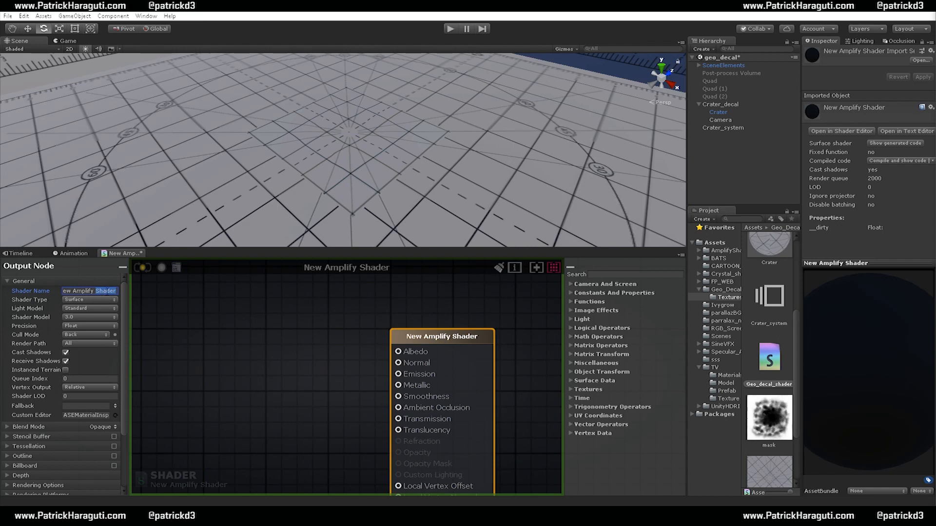
{"action": "key", "text": "BackSpace"}
{"action": "key", "text": "BackSpace"}
{"action": "key", "text": "BackSpace"}
{"action": "key", "text": "BackSpace"}
{"action": "key", "text": "BackSpace"}
{"action": "key", "text": "BackSpace"}
{"action": "key", "text": "BackSpace"}
{"action": "key", "text": "BackSpace"}
{"action": "key", "text": "BackSpace"}
{"action": "key", "text": "BackSpace"}
{"action": "key", "text": "BackSpace"}
{"action": "key", "text": "BackSpace"}
{"action": "key", "text": "BackSpace"}
{"action": "type", "text": "My"}
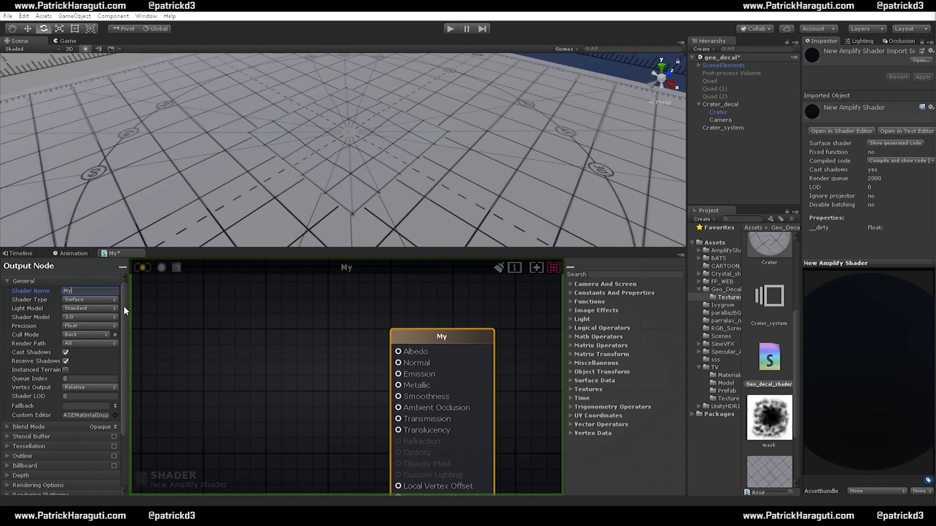
{"action": "type", "text": "Shader"}
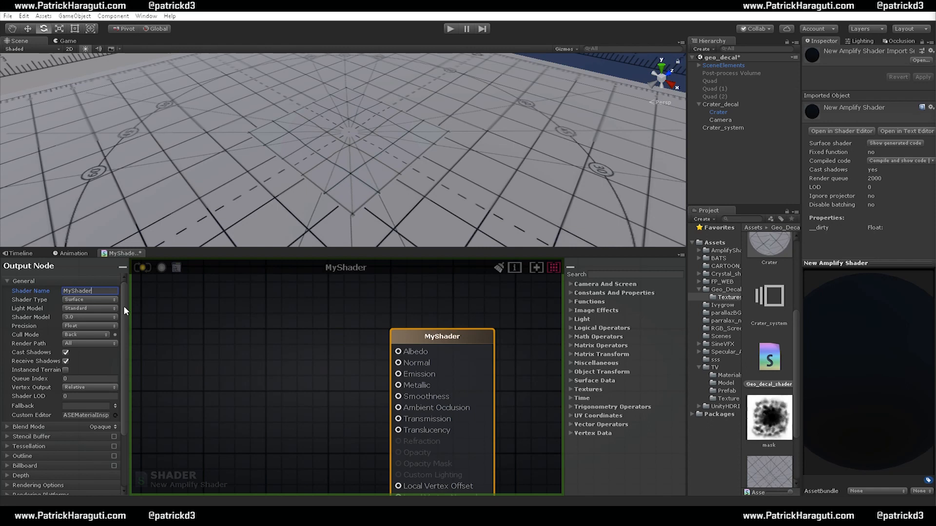
{"action": "type", "text": "/"}
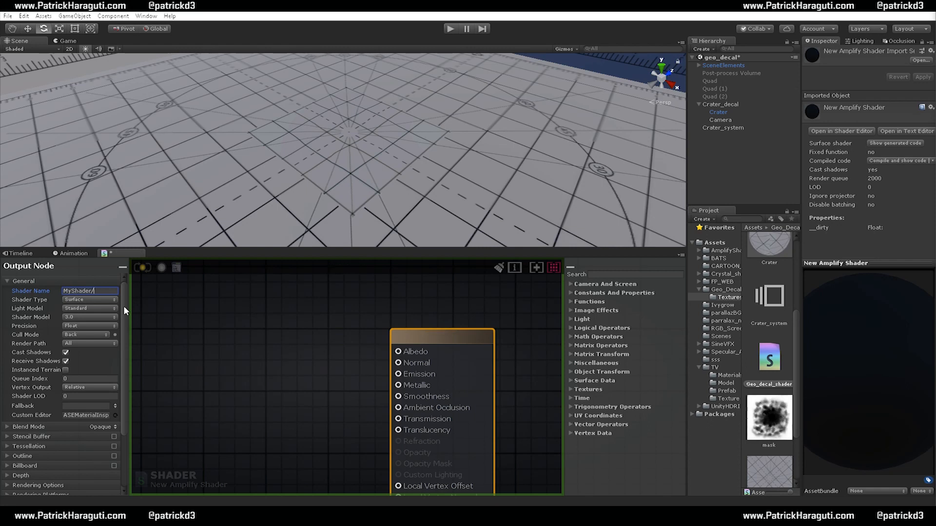
{"action": "type", "text": "go"}
{"action": "type", "text": "eo"}
{"action": "type", "text": "_decal"}
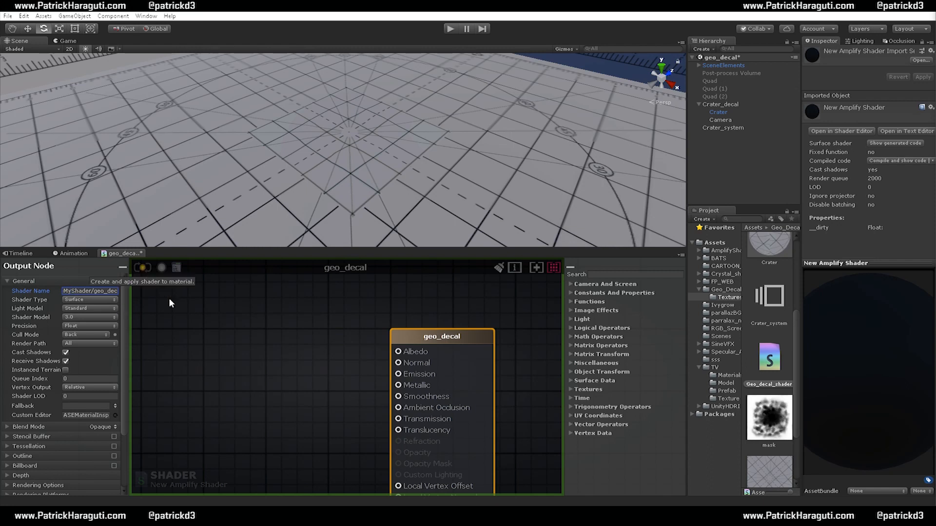
{"action": "left_click", "coordinate": [142, 268]}
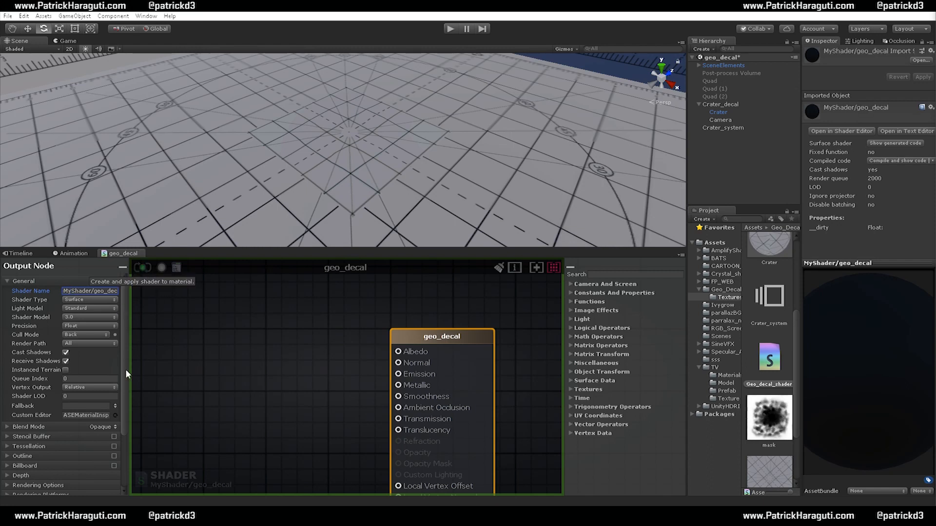
Assign the MyShader/geo_decal shader to the Crater object's material and open that material in the shader editor
{"action": "left_click", "coordinate": [718, 113]}
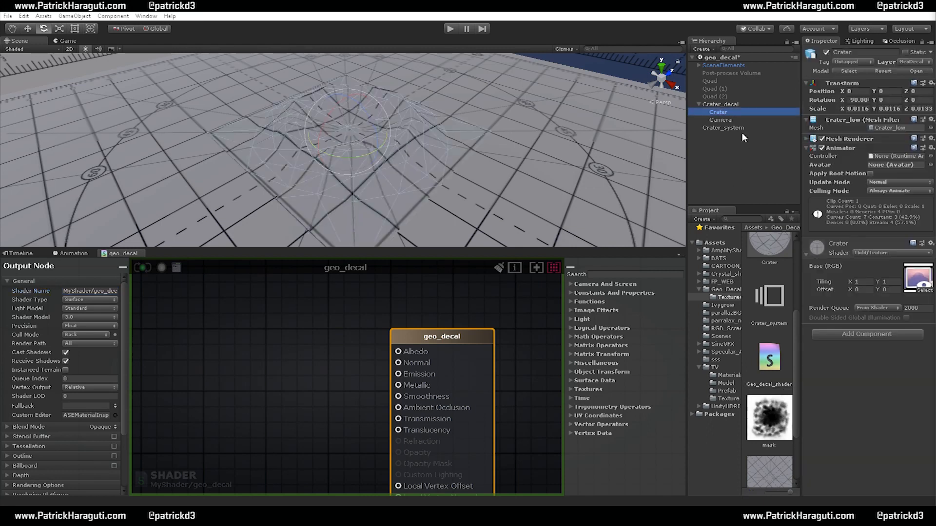
{"action": "left_click", "coordinate": [872, 252]}
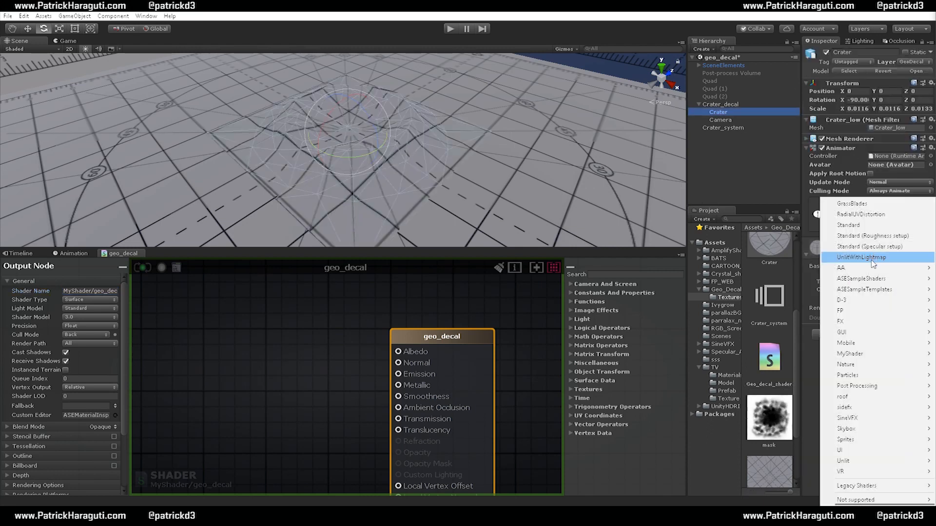
{"action": "mouse_move", "coordinate": [862, 356]}
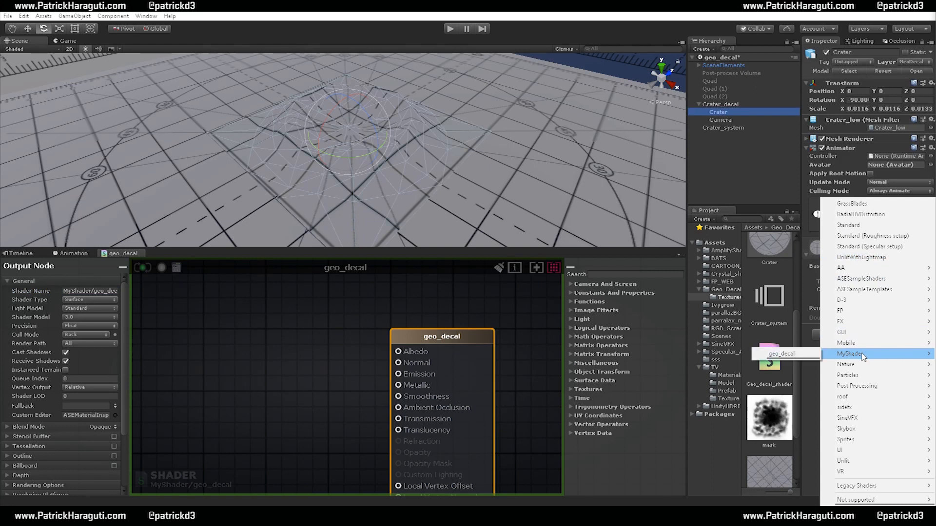
{"action": "left_click", "coordinate": [799, 354]}
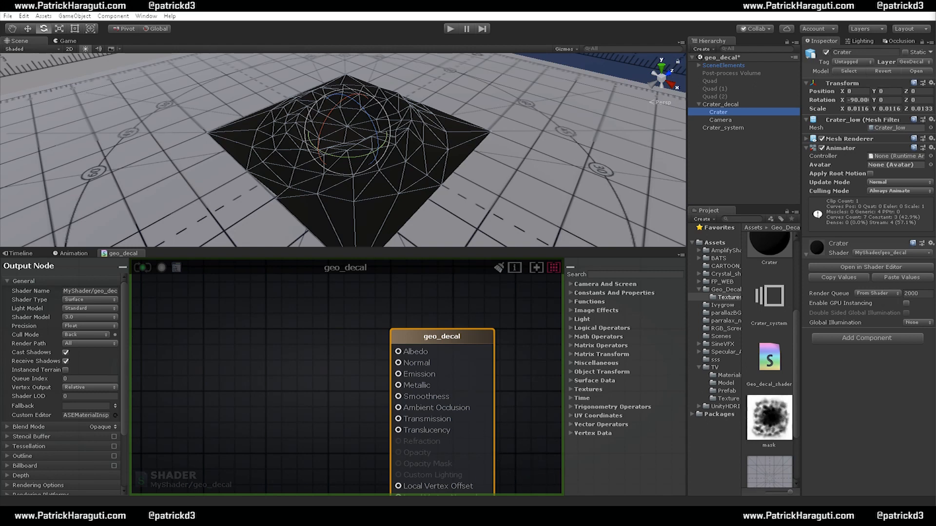
{"action": "left_click", "coordinate": [894, 266]}
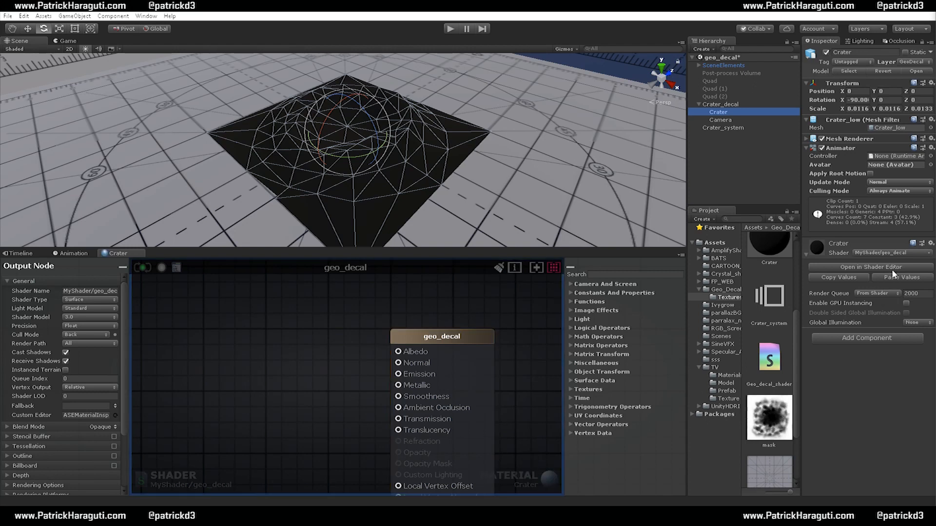
Locate the geo_decal shader and Crater material assets linked to the open graph, and reselect the Crater object
{"action": "left_click", "coordinate": [542, 478]}
{"action": "left_click", "coordinate": [188, 478]}
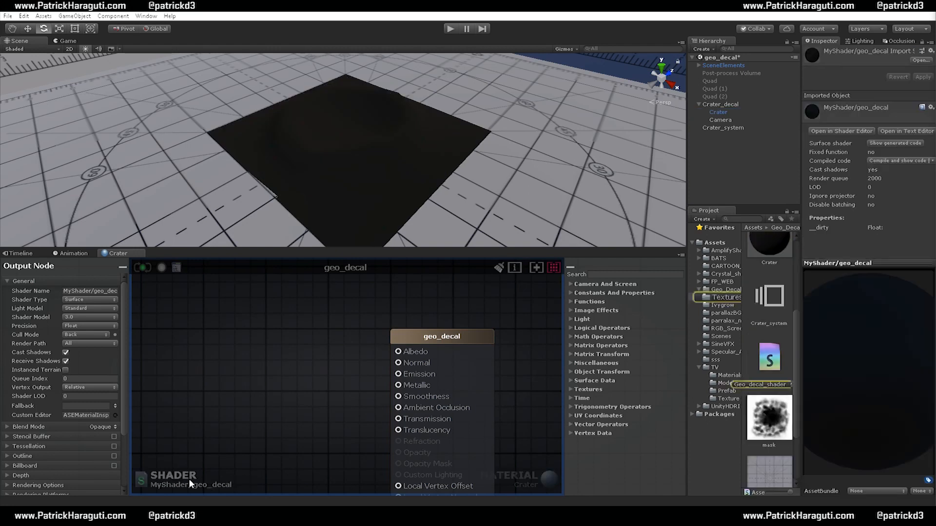
{"action": "left_click", "coordinate": [537, 484]}
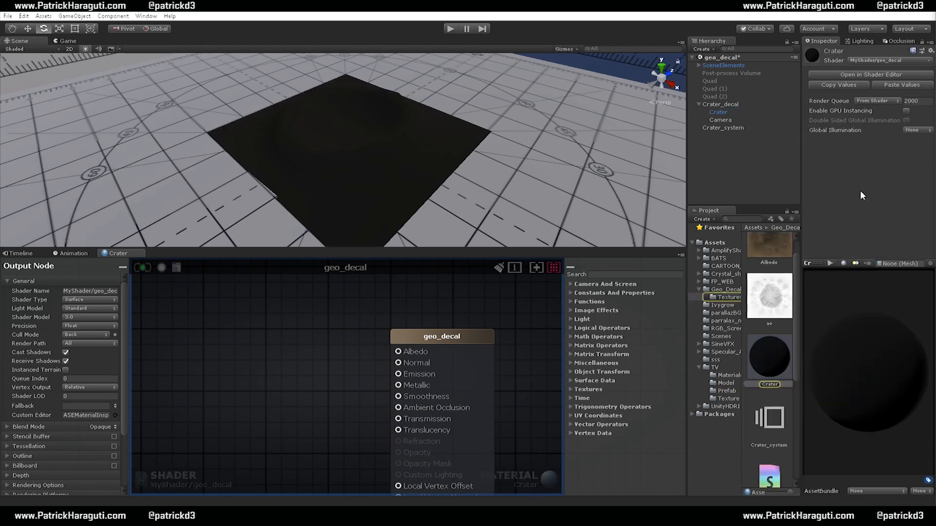
{"action": "left_click", "coordinate": [724, 113]}
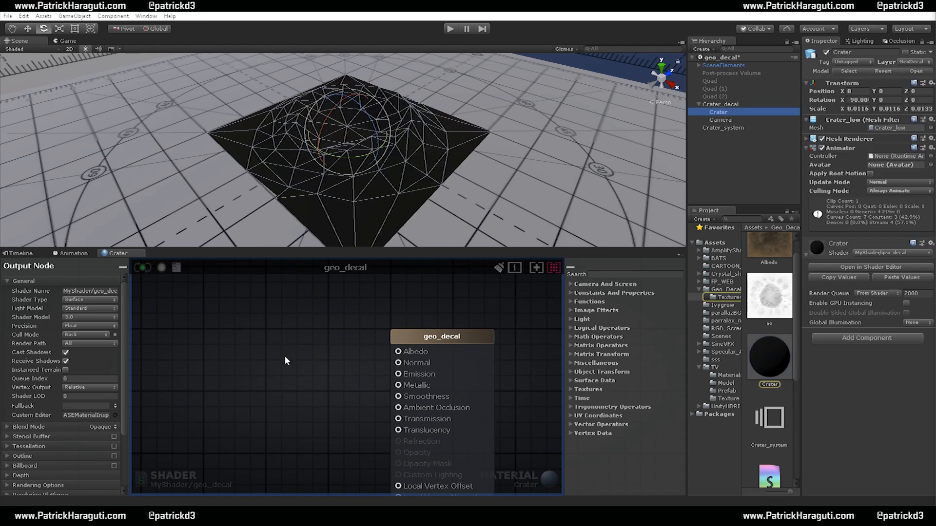
Add three Texture Sample nodes to the shader graph, stacked in a column beside the output node
{"action": "scroll", "coordinate": [350, 362], "scroll_direction": "down", "scroll_amount": 2}
{"action": "scroll", "coordinate": [352, 367], "scroll_direction": "down", "scroll_amount": 2}
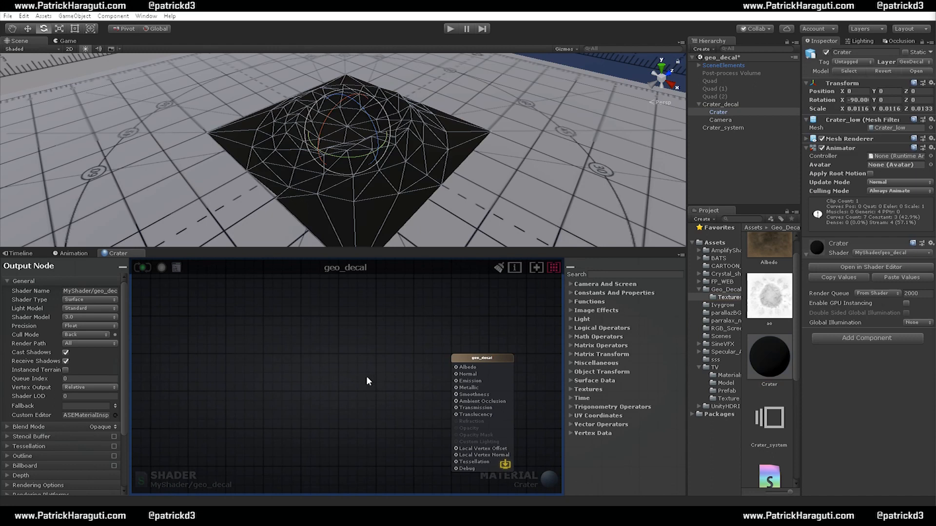
{"action": "key", "text": "t"}
{"action": "left_click", "coordinate": [273, 345]}
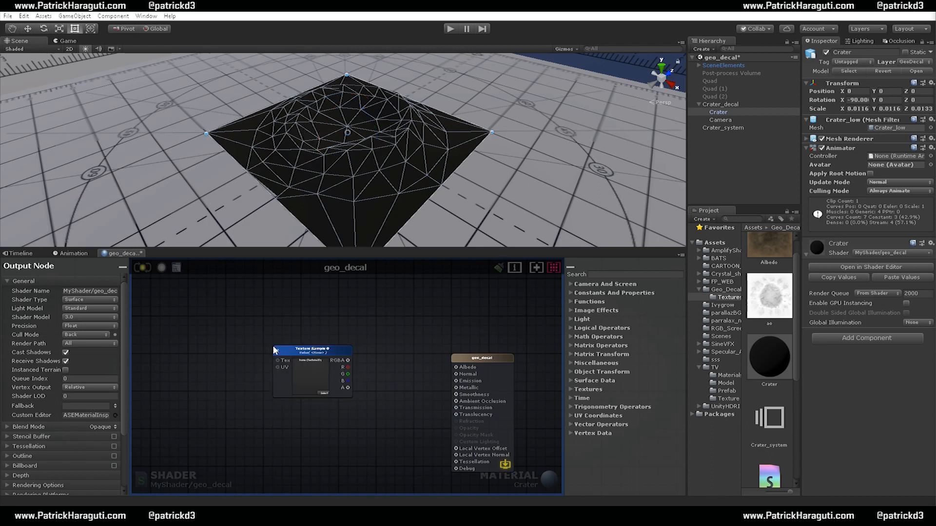
{"action": "left_click_drag", "start_coordinate": [318, 359], "coordinate": [294, 336]}
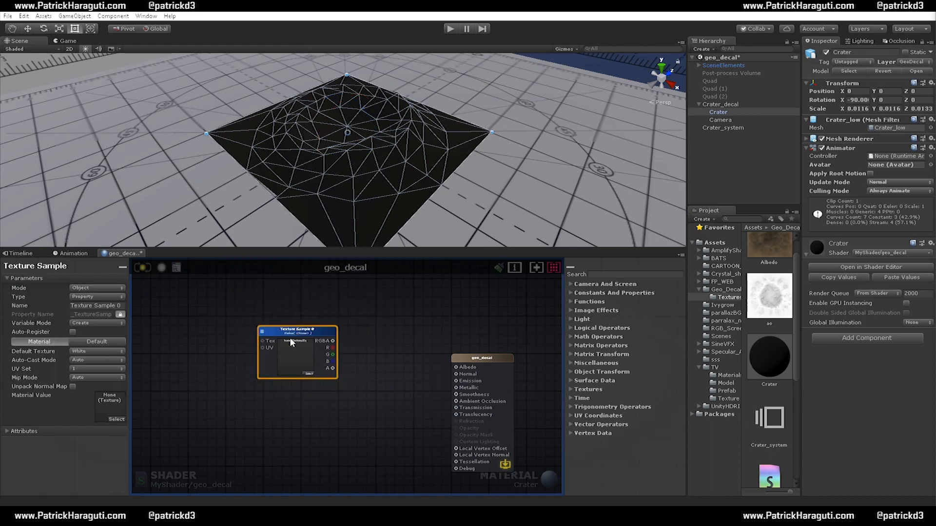
{"action": "left_click", "coordinate": [285, 410]}
{"action": "middle_click_drag", "start_coordinate": [386, 396], "coordinate": [386, 368]}
{"action": "left_click_drag", "start_coordinate": [324, 392], "coordinate": [297, 369]}
{"action": "middle_click_drag", "start_coordinate": [356, 411], "coordinate": [381, 366]}
{"action": "left_click", "coordinate": [313, 404]}
{"action": "left_click_drag", "start_coordinate": [359, 414], "coordinate": [326, 387]}
{"action": "middle_click_drag", "start_coordinate": [400, 440], "coordinate": [358, 504]}
Rename the uppermost Texture Sample node as Albefo
{"action": "left_click", "coordinate": [329, 317]}
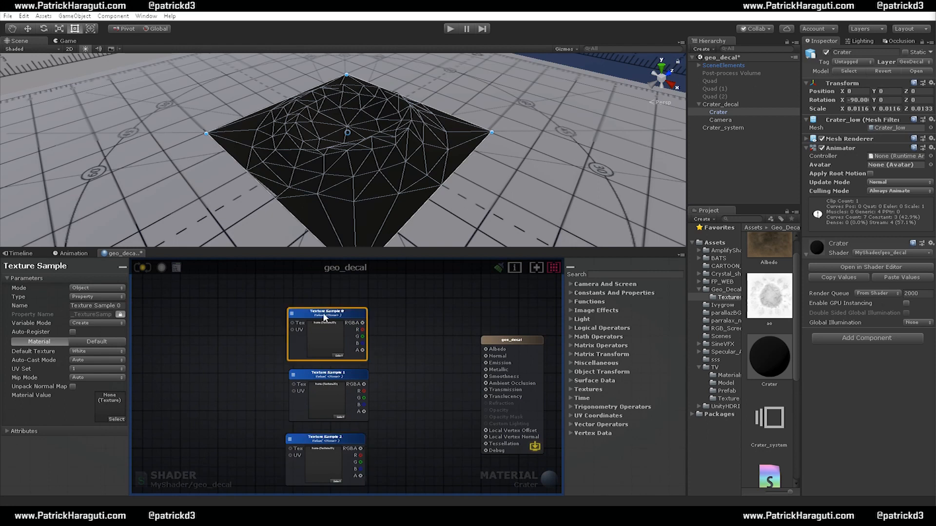
{"action": "left_click", "coordinate": [92, 306]}
{"action": "type", "text": "Albefo"}
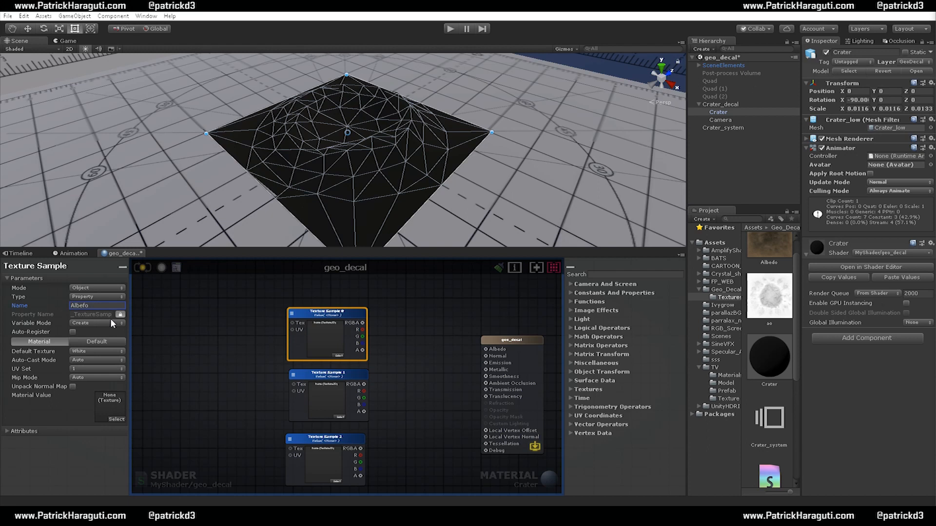
Rename the middle Texture Sample node as Normal and enable Unpack Normal Map on it
{"action": "left_click", "coordinate": [322, 385]}
{"action": "left_click", "coordinate": [103, 306]}
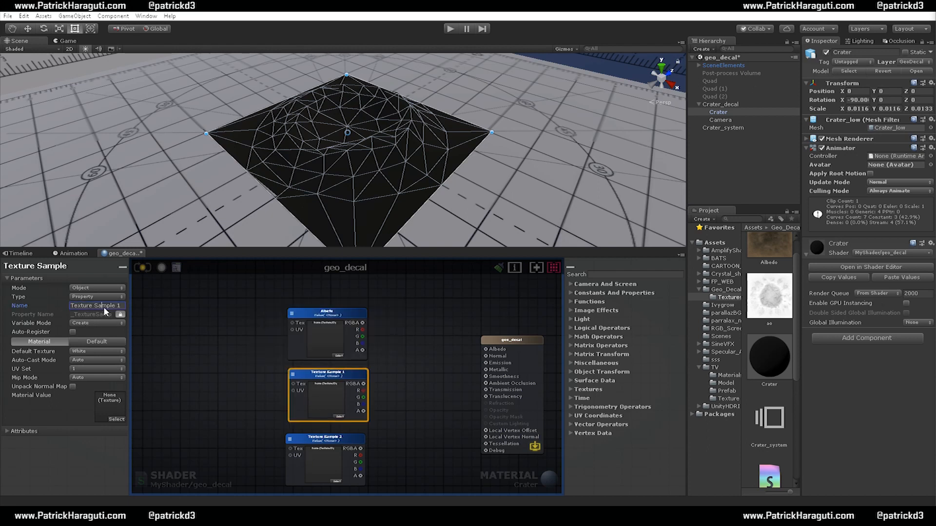
{"action": "type", "text": "Normal"}
{"action": "key", "text": "Return"}
{"action": "left_click", "coordinate": [73, 387]}
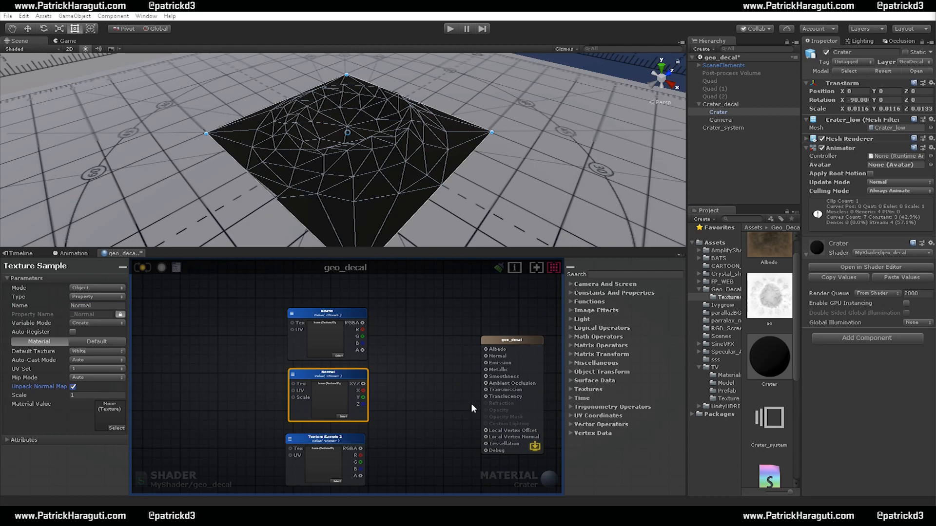
Rename the lowest Texture Sample node as AO
{"action": "middle_click_drag", "start_coordinate": [408, 414], "coordinate": [421, 391]}
{"action": "left_click", "coordinate": [349, 414]}
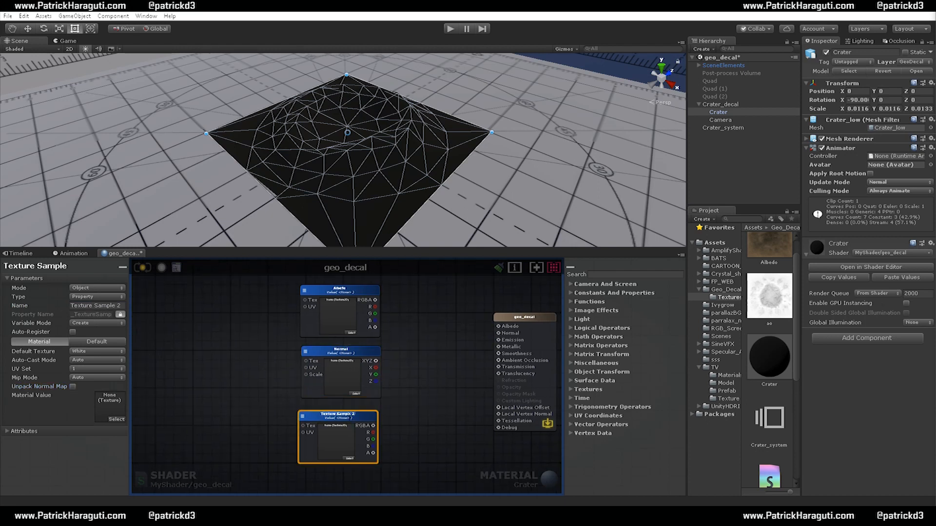
{"action": "double_click", "coordinate": [99, 305]}
{"action": "left_click_drag", "start_coordinate": [123, 305], "coordinate": [67, 302]}
{"action": "type", "text": "AO"}
Connect Albefo's RGBA to Albedo, Normal's XYZ to Normal and AO's RGBA to Ambient Occlusion on the output node
{"action": "left_click_drag", "start_coordinate": [375, 299], "coordinate": [498, 326]}
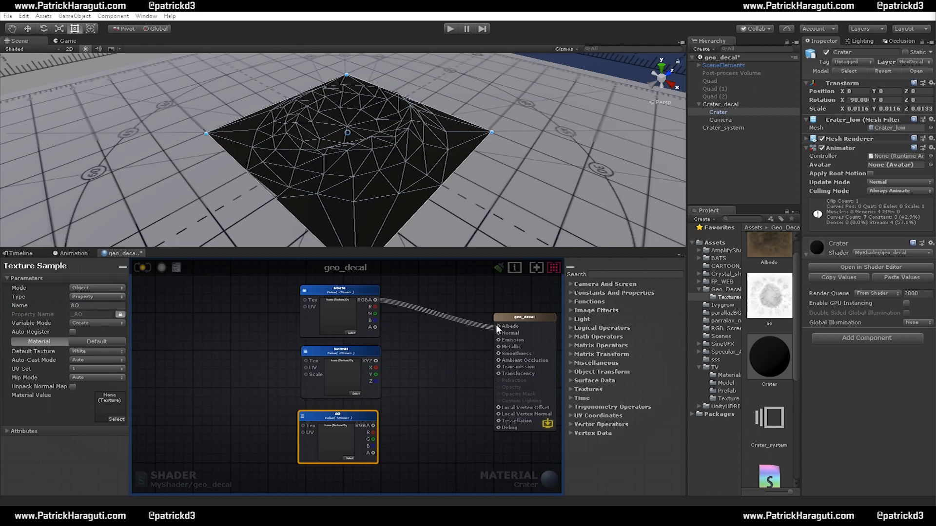
{"action": "left_click_drag", "start_coordinate": [375, 327], "coordinate": [469, 357]}
{"action": "left_click", "coordinate": [424, 378]}
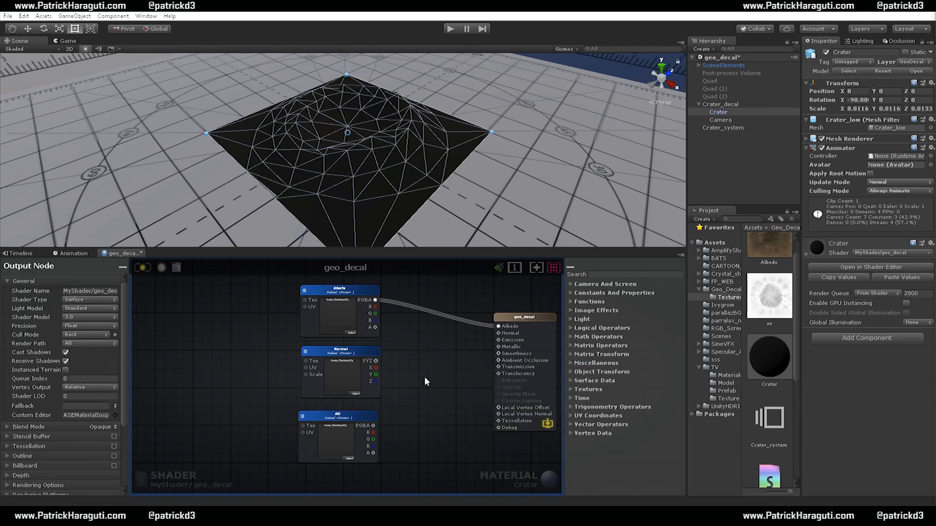
{"action": "left_click_drag", "start_coordinate": [376, 361], "coordinate": [497, 333]}
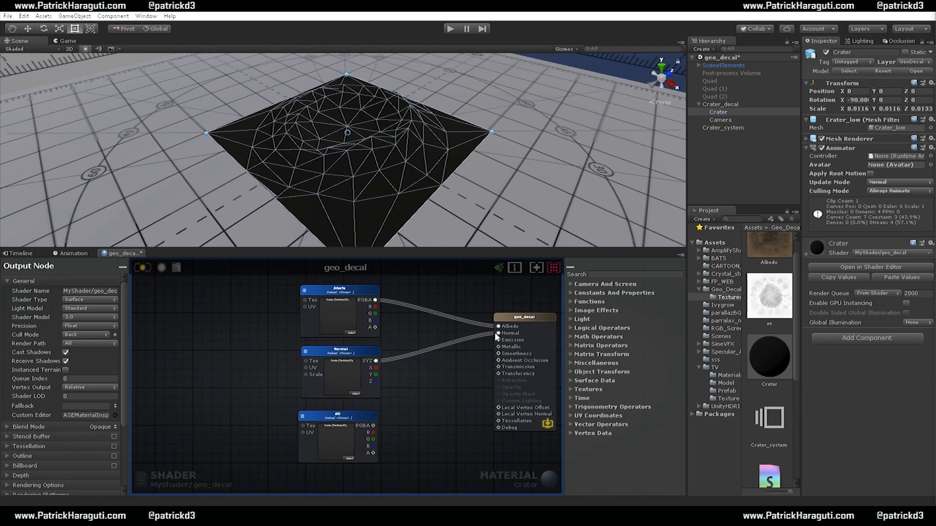
{"action": "left_click_drag", "start_coordinate": [373, 425], "coordinate": [493, 360]}
Set the output node's blend mode to render type Transparent and render queue Alpha Test
{"action": "left_click", "coordinate": [522, 316]}
{"action": "scroll", "coordinate": [82, 429], "scroll_direction": "down", "scroll_amount": 3}
{"action": "scroll", "coordinate": [82, 429], "scroll_direction": "down", "scroll_amount": 2}
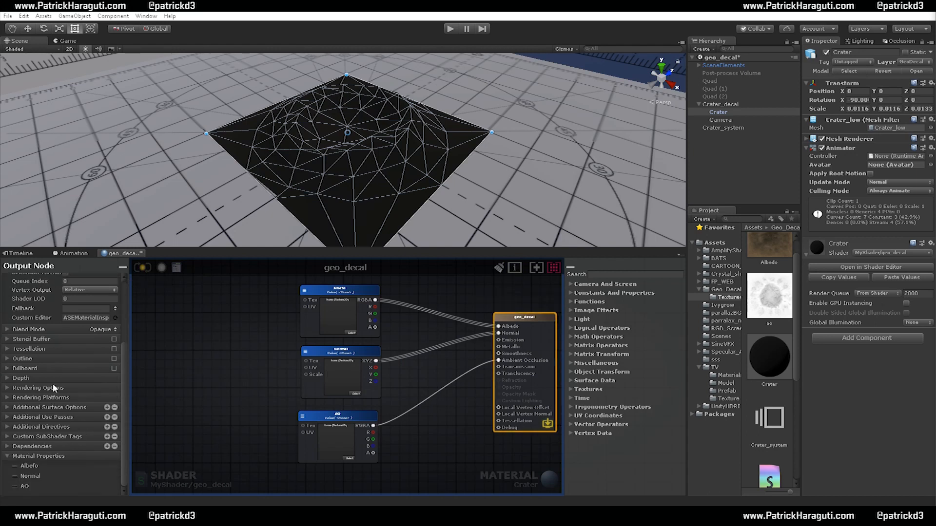
{"action": "left_click", "coordinate": [7, 330]}
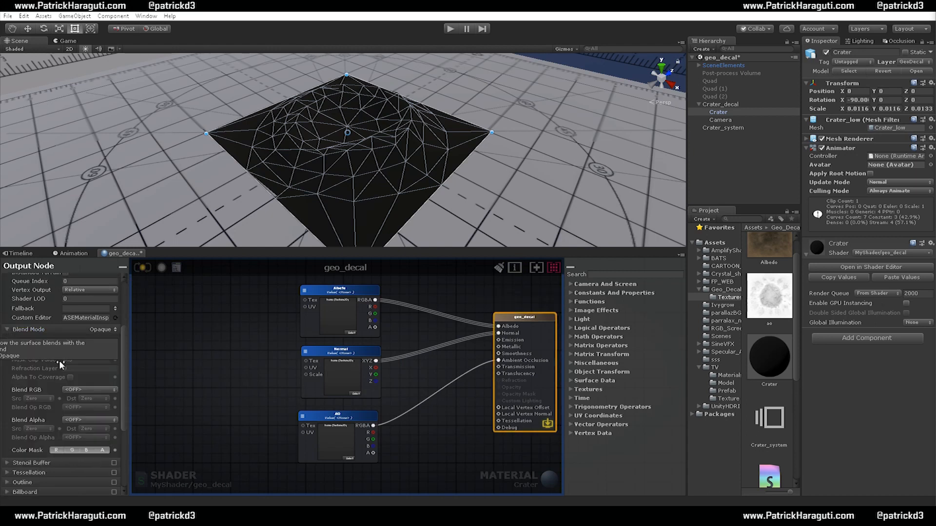
{"action": "left_click", "coordinate": [93, 340]}
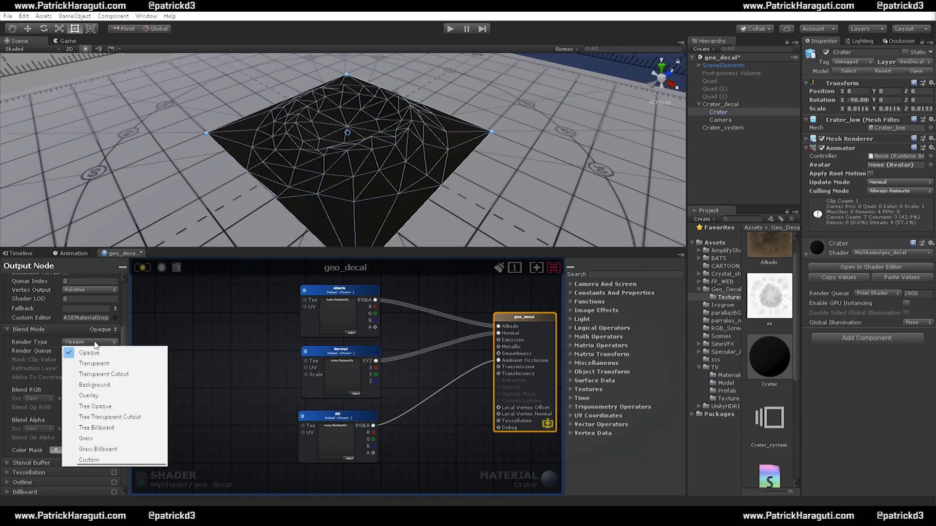
{"action": "left_click", "coordinate": [118, 365]}
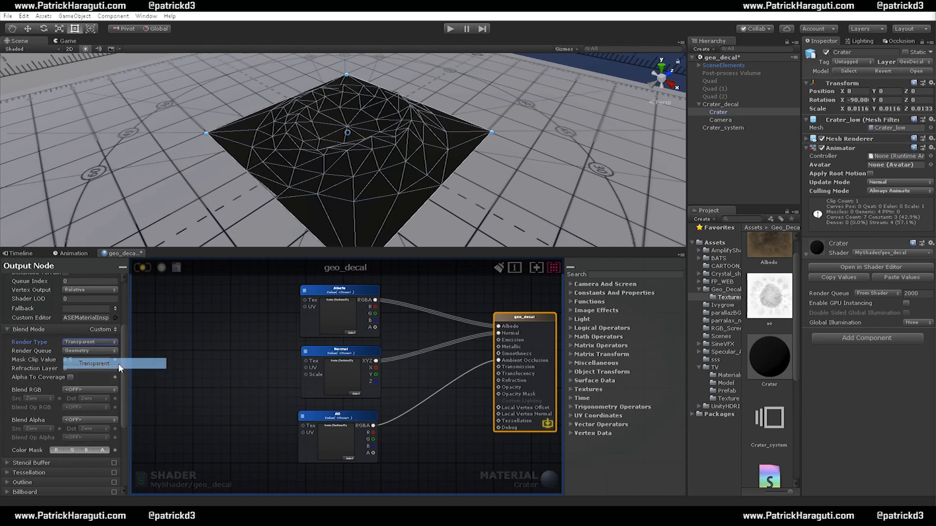
{"action": "left_click", "coordinate": [95, 351]}
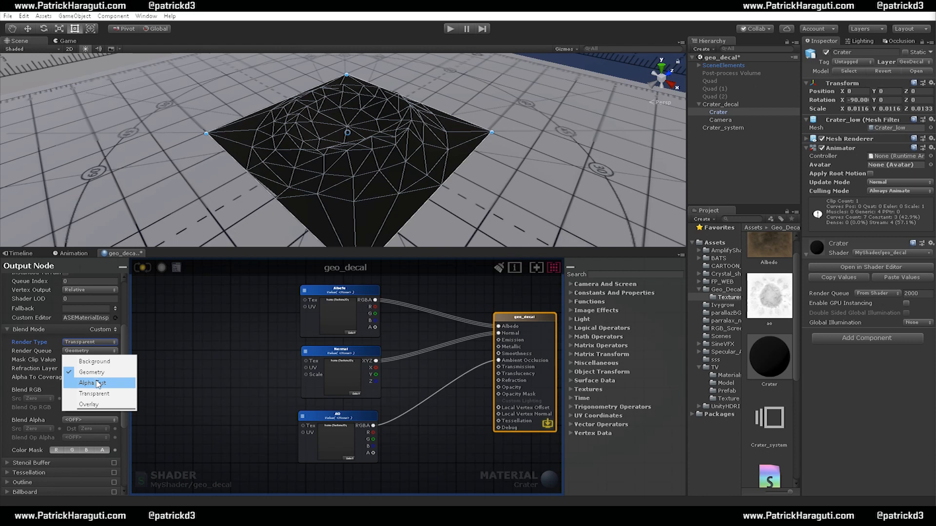
{"action": "left_click", "coordinate": [97, 383]}
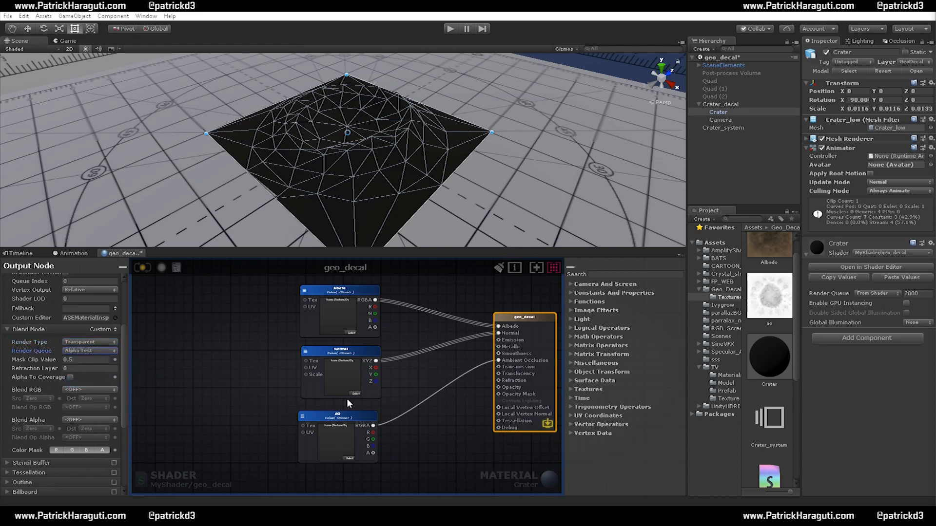
Connect the Albefo node's alpha output to the output node's Opacity input and compile the shader
{"action": "left_click", "coordinate": [144, 266]}
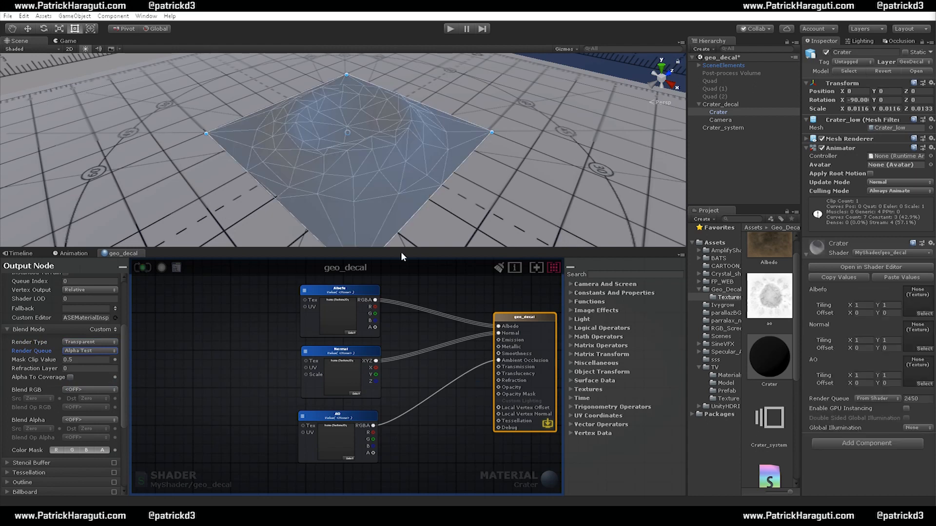
{"action": "left_click_drag", "start_coordinate": [375, 327], "coordinate": [498, 388]}
{"action": "left_click", "coordinate": [142, 267]}
Assign the Albedo, ao and Normal textures to the matching Albefo, AO and Normal slots of the Crater material
{"action": "left_click_drag", "start_coordinate": [776, 248], "coordinate": [908, 311]}
{"action": "left_click_drag", "start_coordinate": [772, 326], "coordinate": [917, 371]}
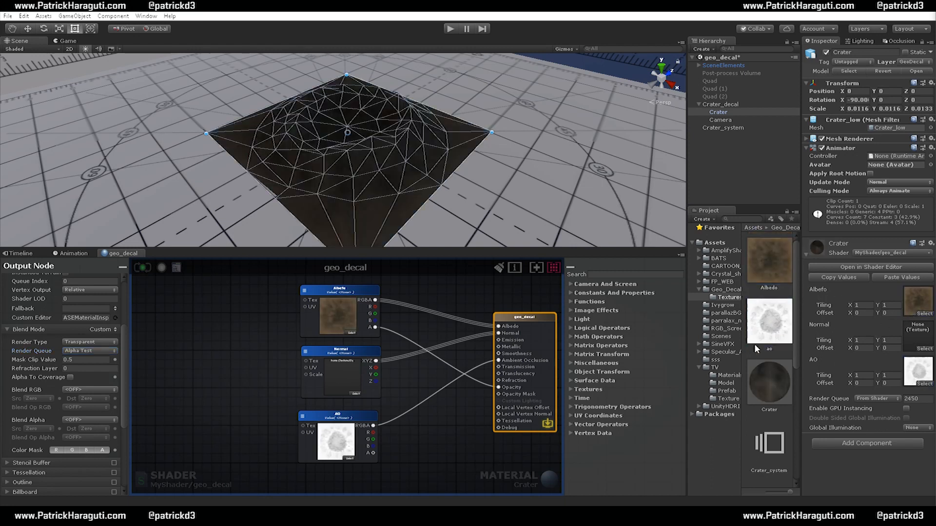
{"action": "scroll", "coordinate": [758, 353], "scroll_direction": "down", "scroll_amount": 5}
{"action": "left_click_drag", "start_coordinate": [774, 454], "coordinate": [925, 349]}
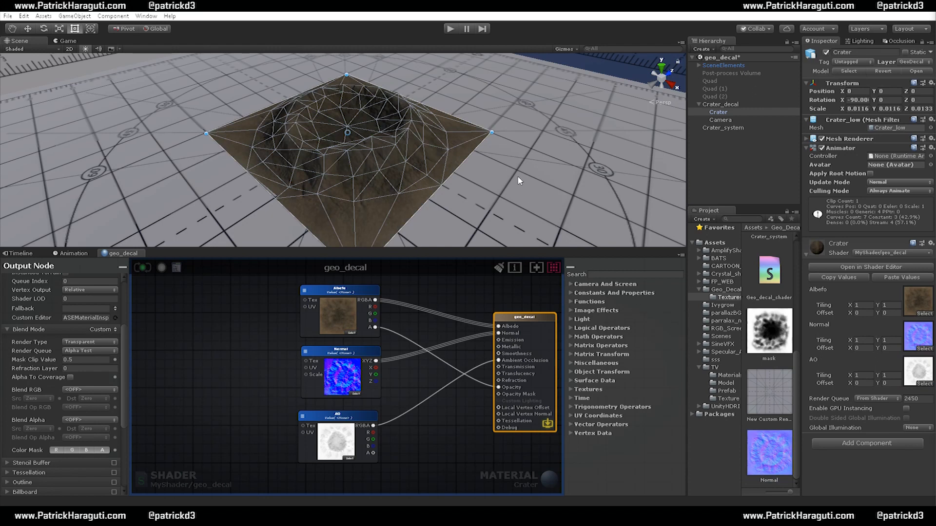
Set the output node's Blend RGB to Alpha Blend and compile the shader
{"action": "left_click_drag", "start_coordinate": [521, 187], "coordinate": [457, 177], "text": "alt"}
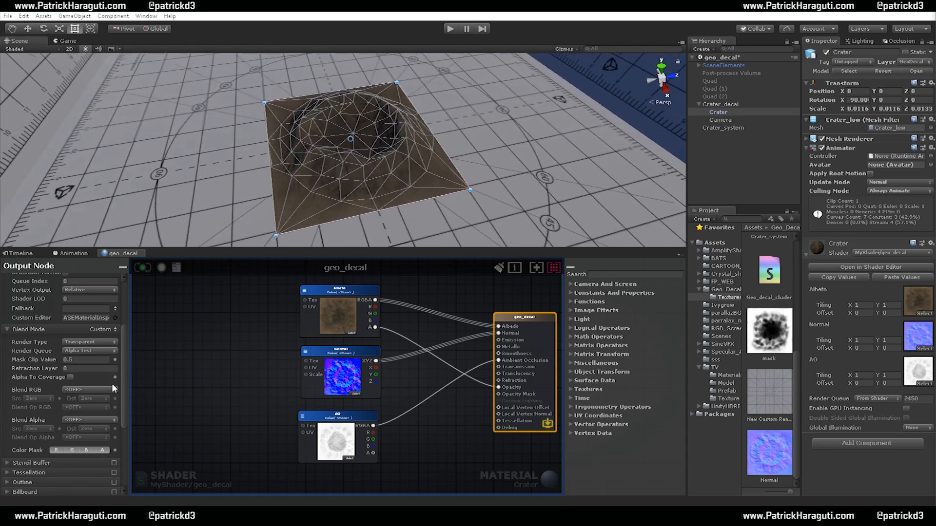
{"action": "left_click", "coordinate": [89, 390]}
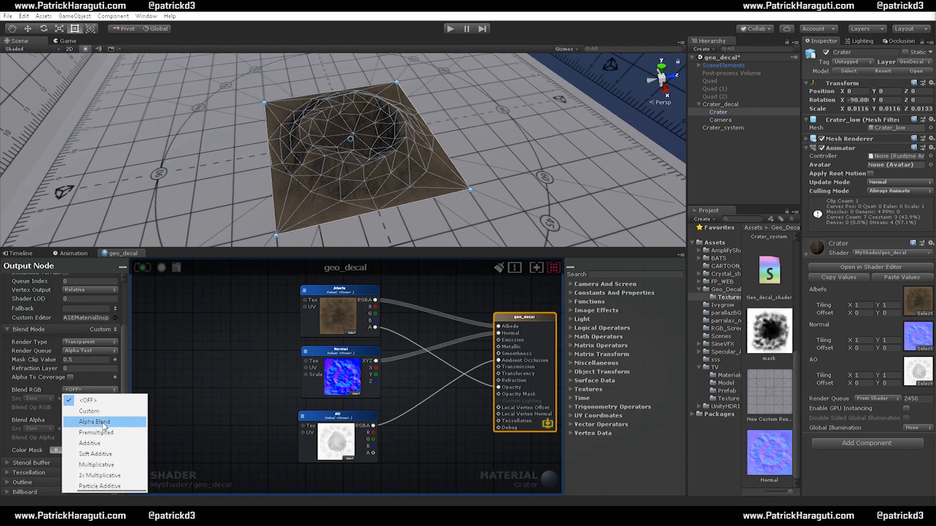
{"action": "left_click", "coordinate": [94, 422]}
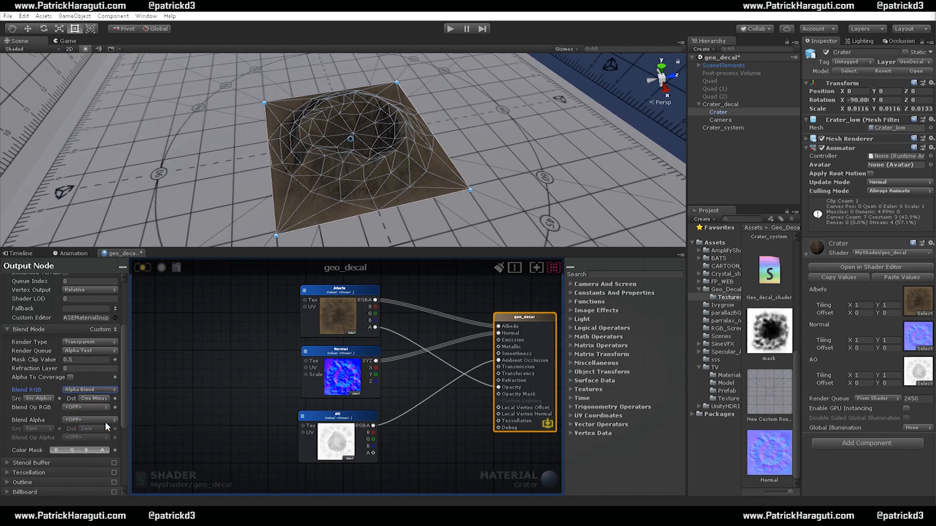
{"action": "left_click", "coordinate": [142, 268]}
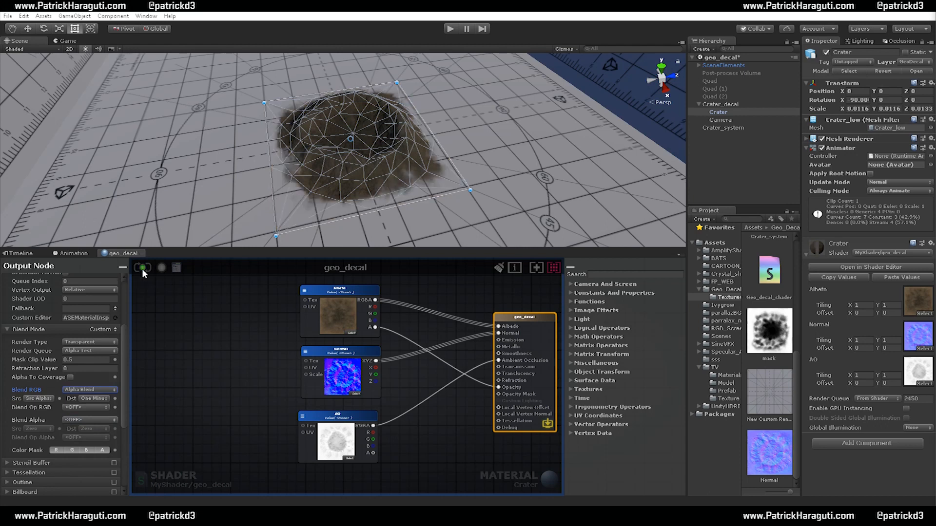
Turn off the selection wireframe in the Scene view and inspect the blended crater from several angles
{"action": "left_click_drag", "start_coordinate": [457, 175], "coordinate": [473, 73], "text": "alt"}
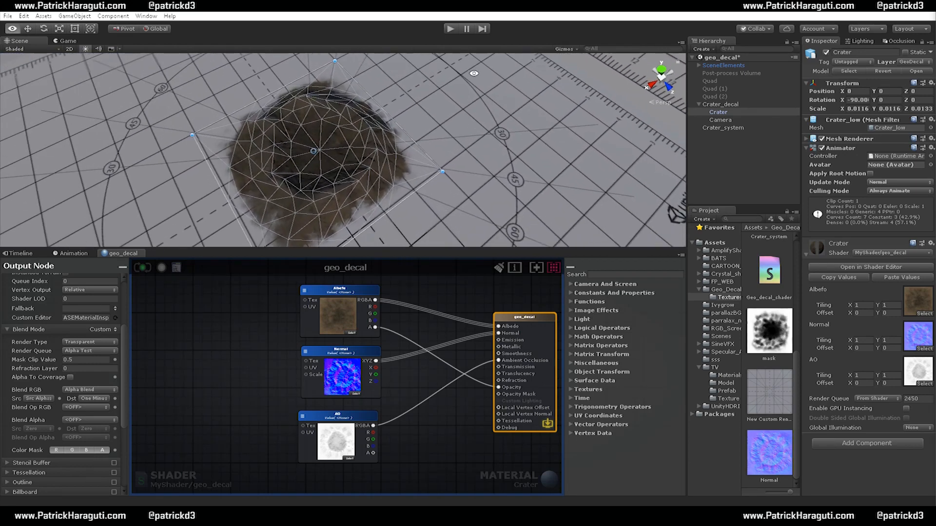
{"action": "left_click", "coordinate": [567, 49]}
{"action": "left_click", "coordinate": [576, 87]}
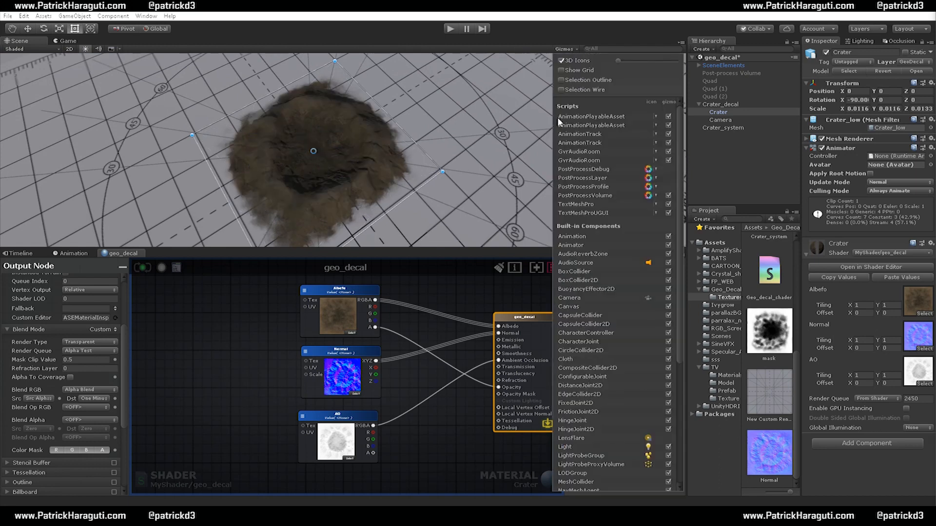
{"action": "left_click", "coordinate": [574, 24]}
{"action": "left_click_drag", "start_coordinate": [440, 181], "coordinate": [330, 221], "text": "alt"}
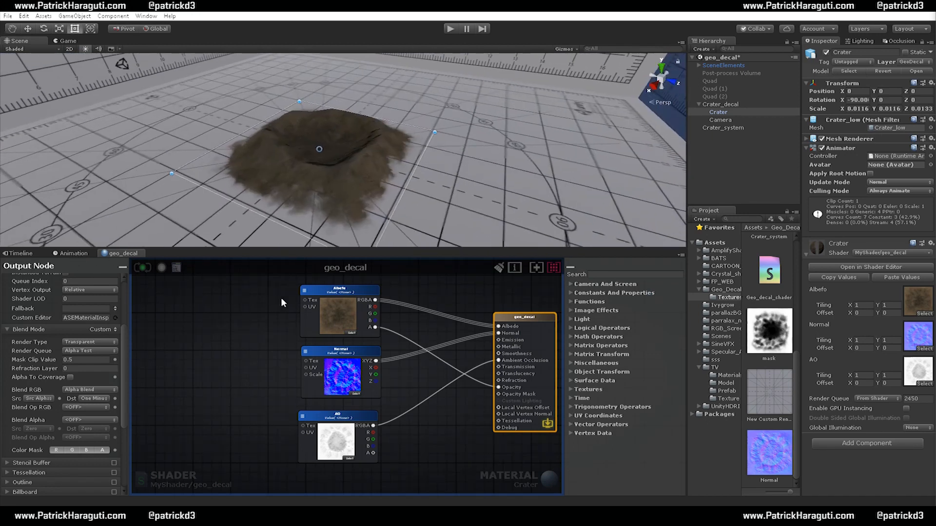
Spread out the graph by moving the three texture nodes together away from the output node, and reposition the output node
{"action": "scroll", "coordinate": [419, 423], "scroll_direction": "down", "scroll_amount": 4}
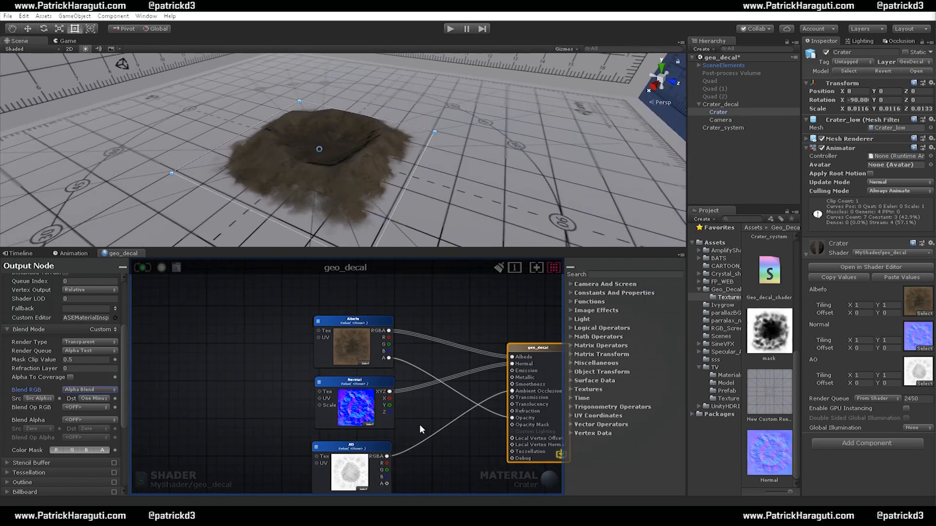
{"action": "left_click_drag", "start_coordinate": [313, 349], "coordinate": [385, 475]}
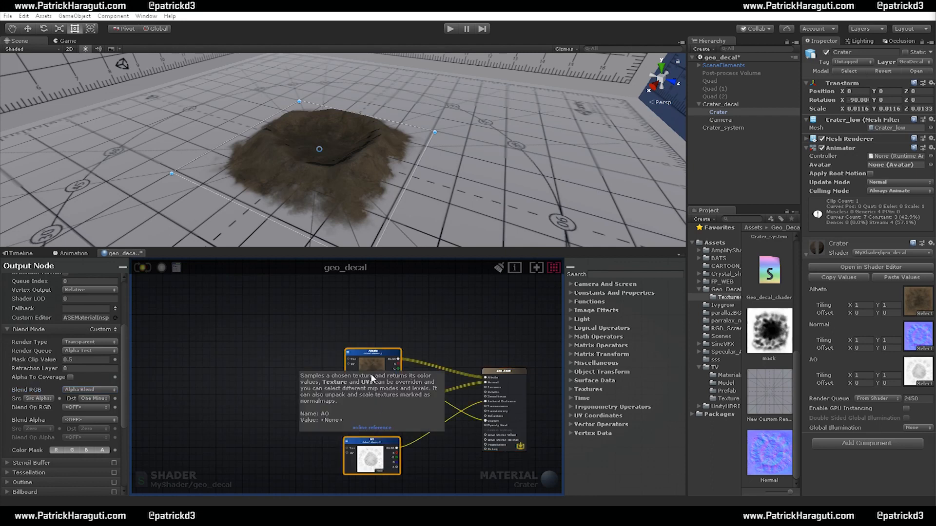
{"action": "left_click_drag", "start_coordinate": [372, 355], "coordinate": [291, 355]}
{"action": "left_click", "coordinate": [407, 323]}
{"action": "left_click_drag", "start_coordinate": [502, 375], "coordinate": [515, 361]}
{"action": "left_click", "coordinate": [432, 307]}
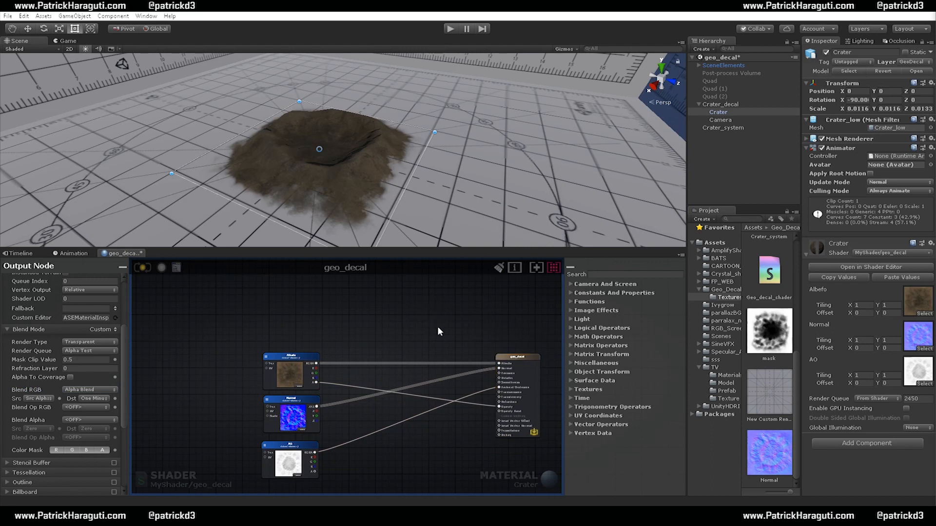
Add a fourth Texture Sample node and place it above the Albefo node
{"action": "middle_click_drag", "start_coordinate": [373, 328], "coordinate": [380, 356]}
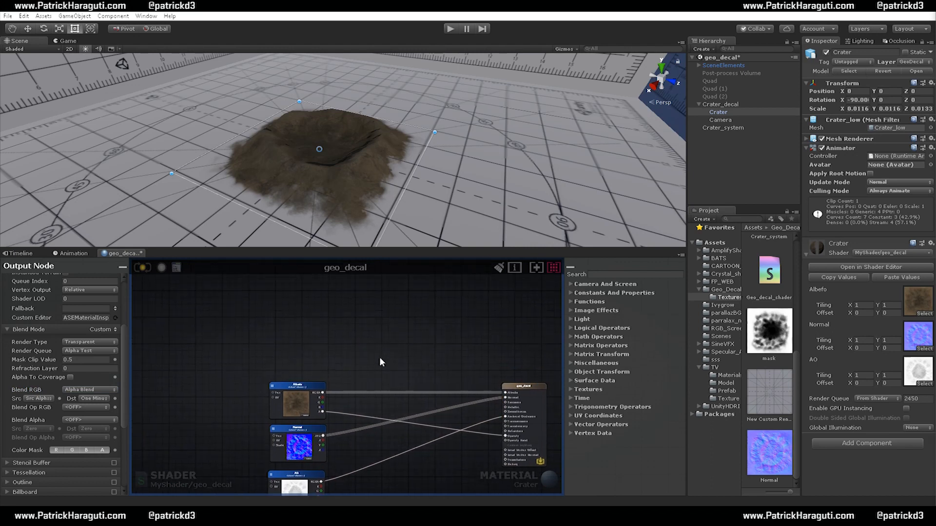
{"action": "key", "text": "t"}
{"action": "left_click", "coordinate": [269, 305]}
{"action": "left_click_drag", "start_coordinate": [292, 309], "coordinate": [285, 321]}
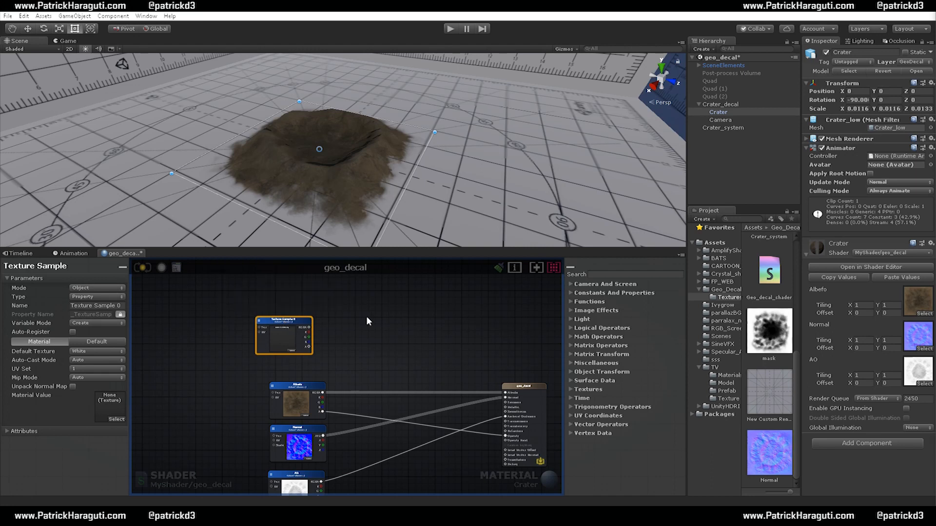
Add a fifth Texture Sample node above the unnamed one and name it Surface_render
{"action": "middle_click_drag", "start_coordinate": [366, 317], "coordinate": [376, 381]}
{"action": "key", "text": "t"}
{"action": "left_click", "coordinate": [276, 322]}
{"action": "left_click_drag", "start_coordinate": [303, 322], "coordinate": [292, 328]}
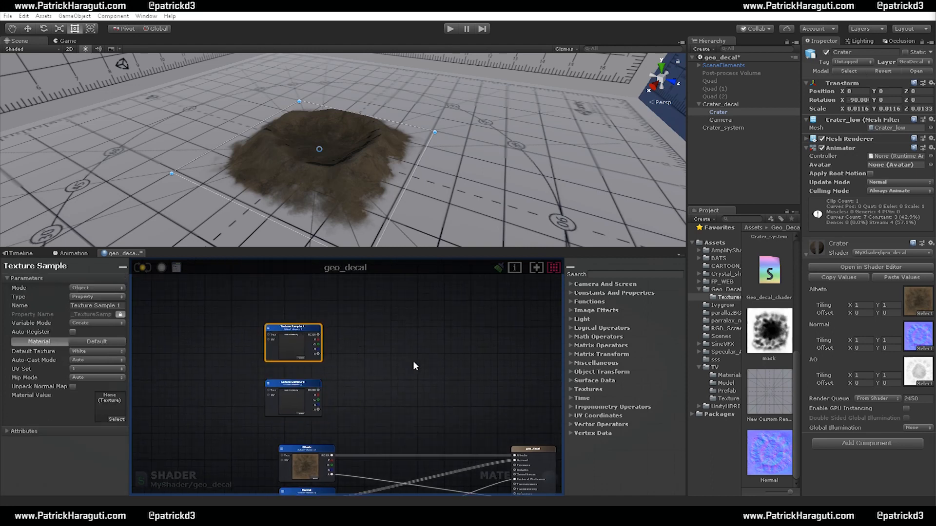
{"action": "middle_click_drag", "start_coordinate": [414, 366], "coordinate": [439, 358]}
{"action": "left_click", "coordinate": [97, 306]}
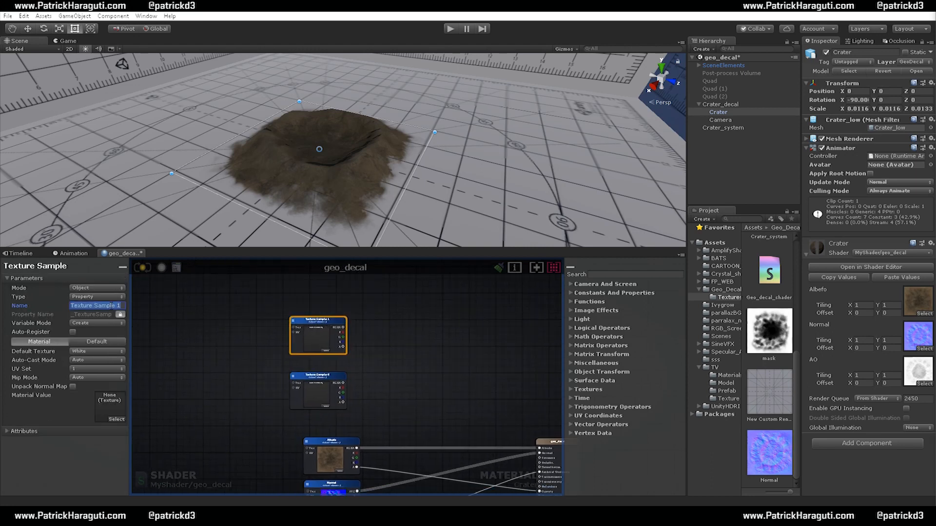
{"action": "type", "text": "Surface_render"}
Rename the Texture Sample node between Surface_render and Albefo to Mask
{"action": "left_click", "coordinate": [321, 375]}
{"action": "left_click", "coordinate": [317, 380]}
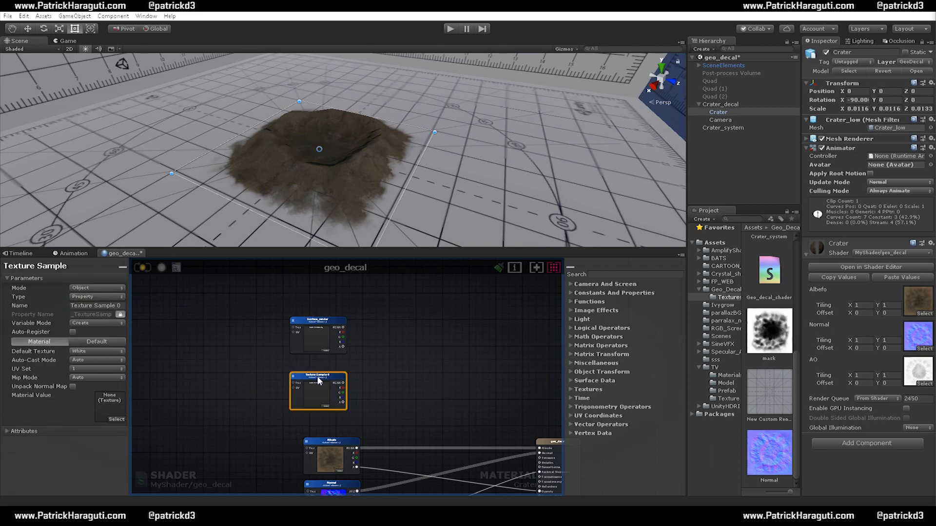
{"action": "left_click", "coordinate": [100, 305]}
{"action": "type", "text": "Mask"}
{"action": "key", "text": "Return"}
{"action": "middle_click_drag", "start_coordinate": [390, 374], "coordinate": [361, 353]}
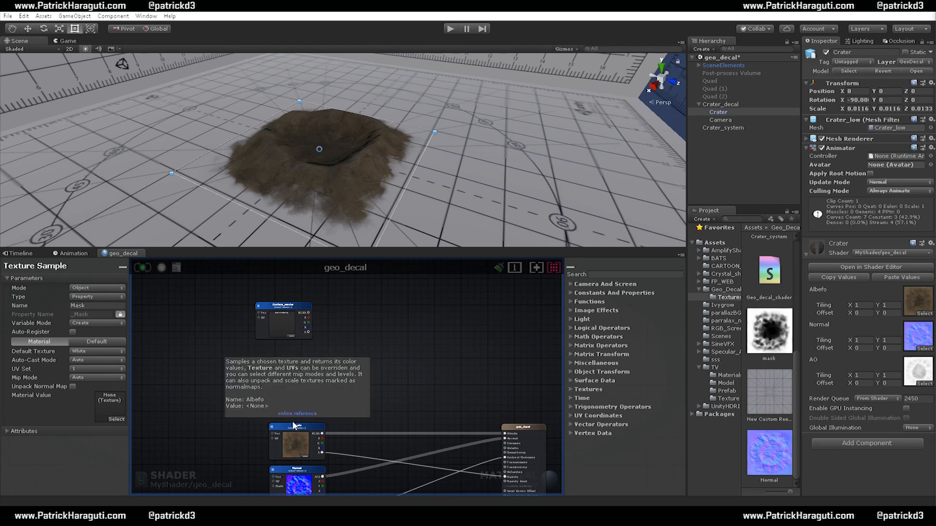
Enlarge the shader graph area and tidy the texture column by moving Albefo closer to Mask and adjusting the position of Surface_render
{"action": "left_click_drag", "start_coordinate": [296, 429], "coordinate": [288, 419]}
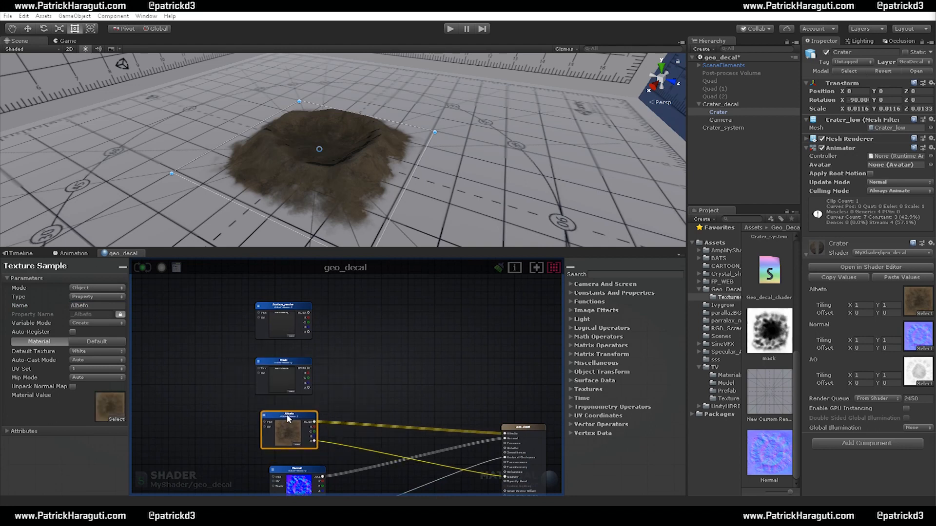
{"action": "scroll", "coordinate": [321, 375], "scroll_direction": "up", "scroll_amount": 5}
{"action": "middle_click_drag", "start_coordinate": [321, 374], "coordinate": [428, 423]}
{"action": "left_click_drag", "start_coordinate": [486, 248], "coordinate": [487, 151]}
{"action": "scroll", "coordinate": [441, 270], "scroll_direction": "down", "scroll_amount": 2}
{"action": "middle_click_drag", "start_coordinate": [442, 275], "coordinate": [361, 300]}
{"action": "left_click_drag", "start_coordinate": [284, 204], "coordinate": [286, 221]}
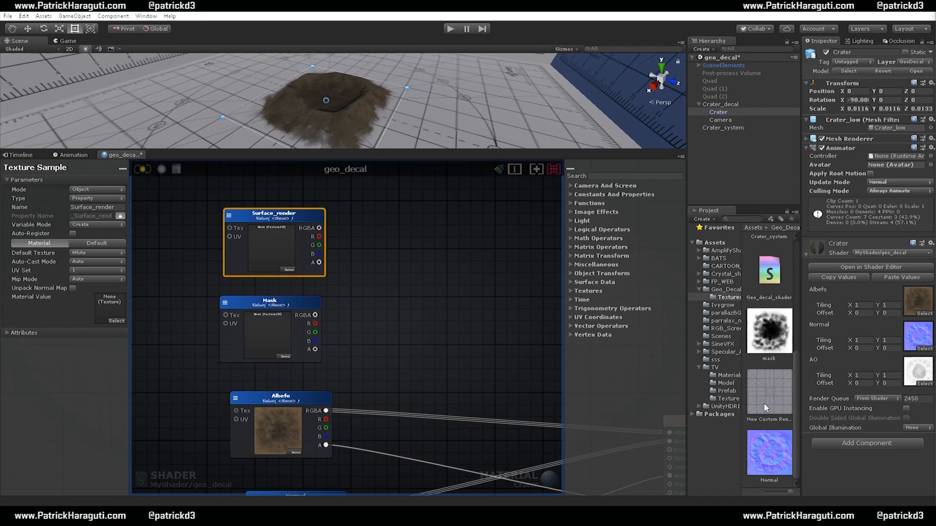
Add a Lerp node beside the textures, connect the Mask node's RGBA output to its Alpha, and preview the mask texture asset
{"action": "left_click", "coordinate": [261, 301]}
{"action": "middle_click_drag", "start_coordinate": [389, 334], "coordinate": [338, 323]}
{"action": "scroll", "coordinate": [344, 329], "scroll_direction": "down", "scroll_amount": 1}
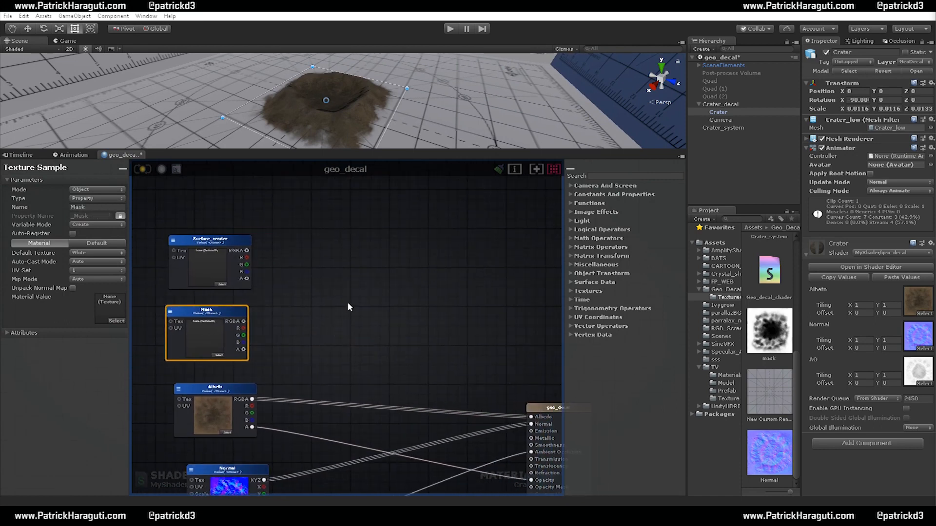
{"action": "left_click", "coordinate": [378, 306]}
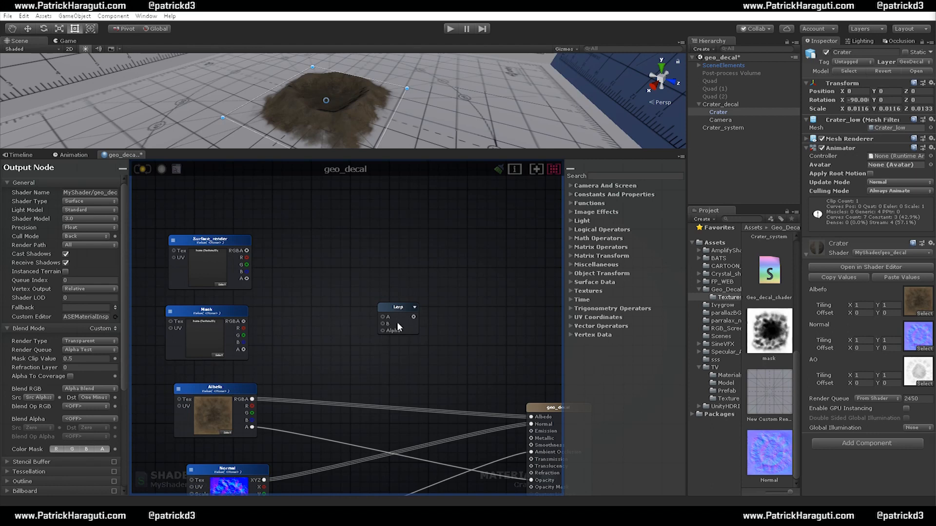
{"action": "left_click_drag", "start_coordinate": [243, 321], "coordinate": [411, 304]}
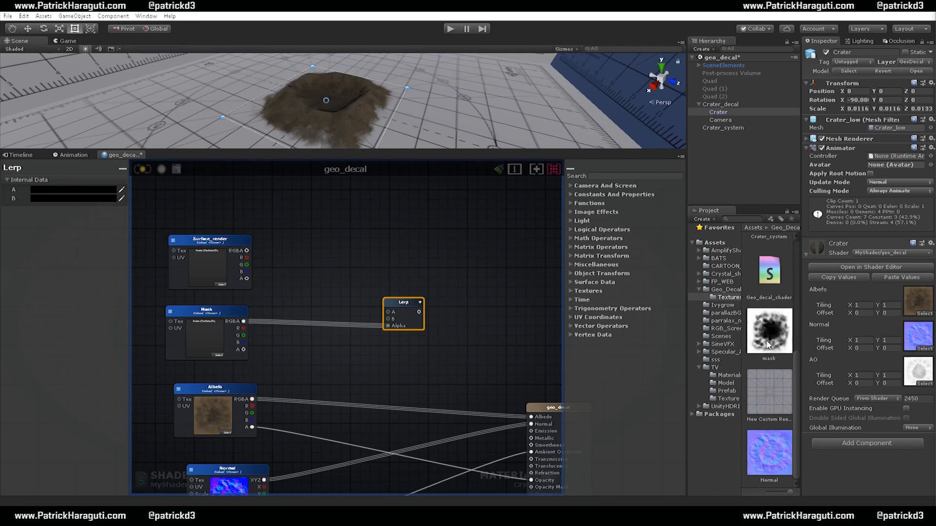
{"action": "left_click", "coordinate": [759, 327]}
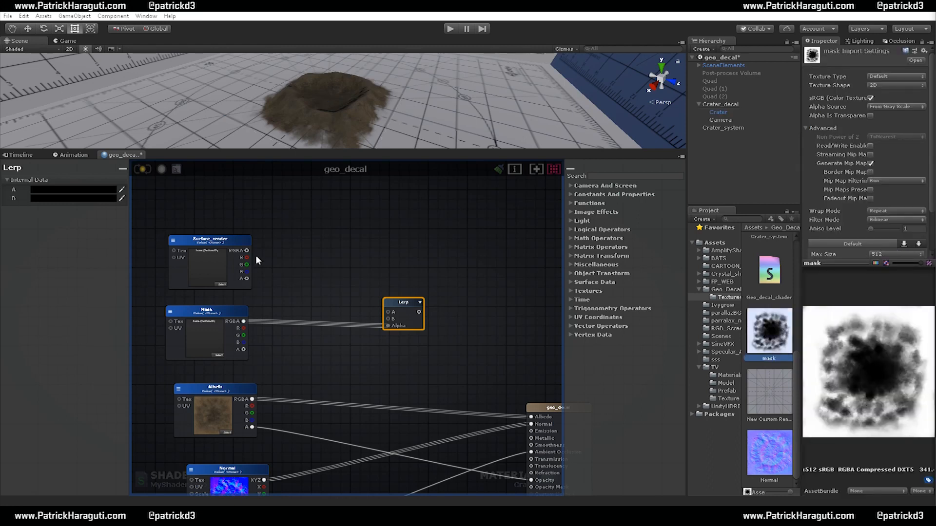
Connect Albefo RGBA to the Lerp's A and Surface_render RGBA to B, feed the Lerp into the output node's Albedo, and compile
{"action": "left_click_drag", "start_coordinate": [247, 251], "coordinate": [388, 318]}
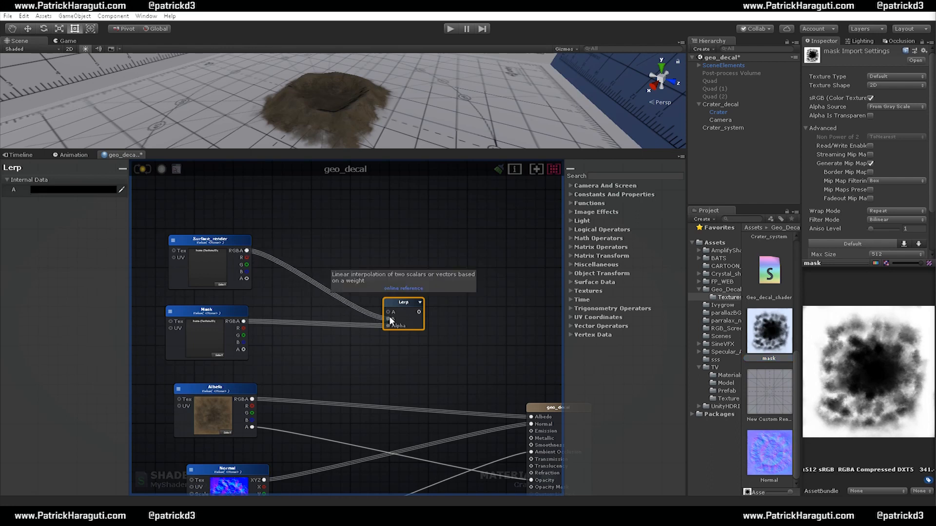
{"action": "left_click_drag", "start_coordinate": [252, 399], "coordinate": [388, 312]}
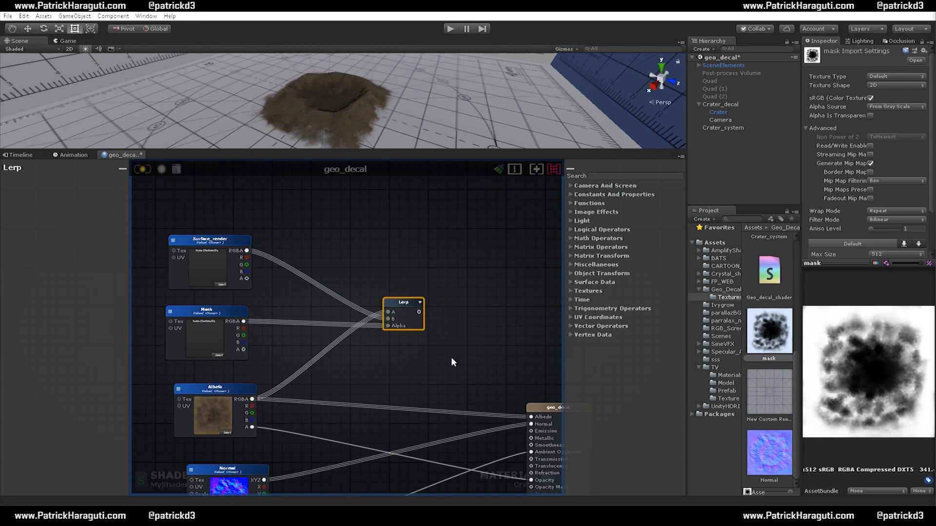
{"action": "middle_click_drag", "start_coordinate": [452, 360], "coordinate": [451, 333]}
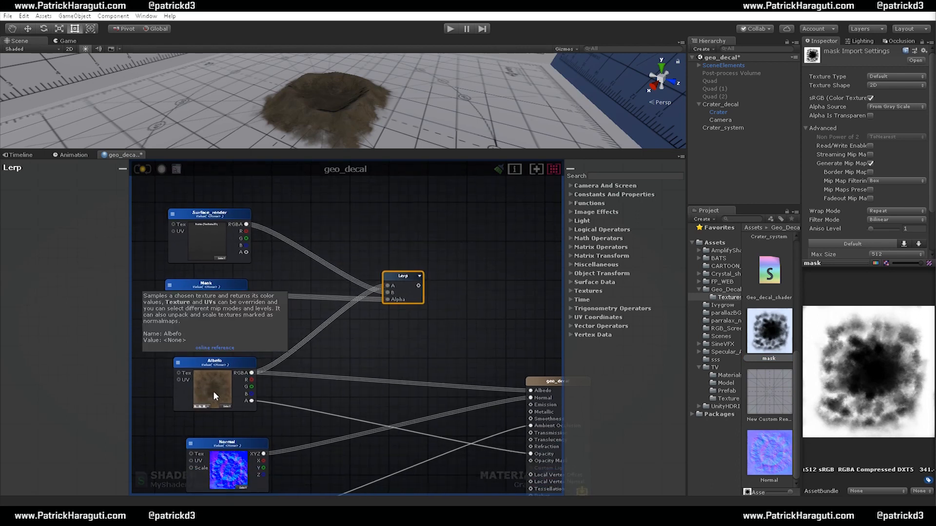
{"action": "middle_click_drag", "start_coordinate": [441, 342], "coordinate": [369, 317]}
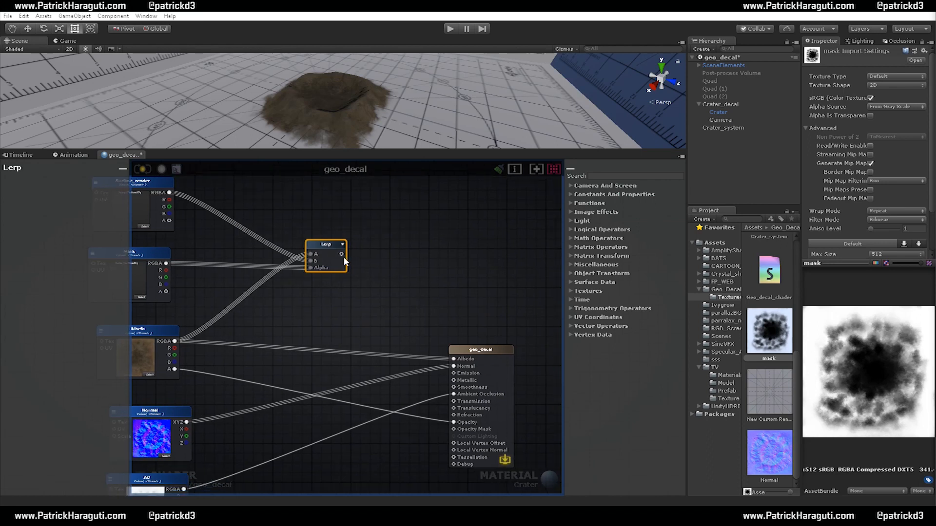
{"action": "left_click_drag", "start_coordinate": [341, 253], "coordinate": [454, 360]}
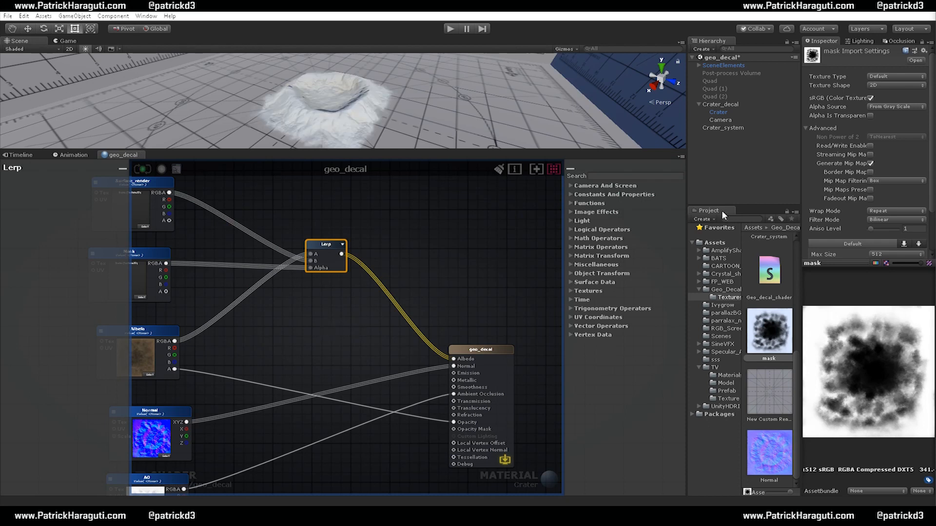
On the Crater object's material, assign the mask texture to Mask and the New Custom Render Texture to Surface_render
{"action": "left_click", "coordinate": [720, 112]}
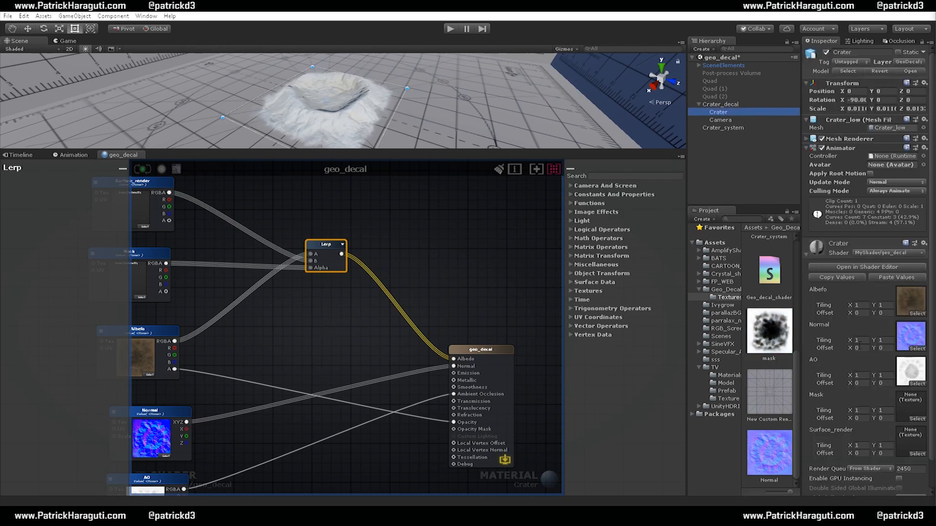
{"action": "left_click_drag", "start_coordinate": [770, 341], "coordinate": [911, 406]}
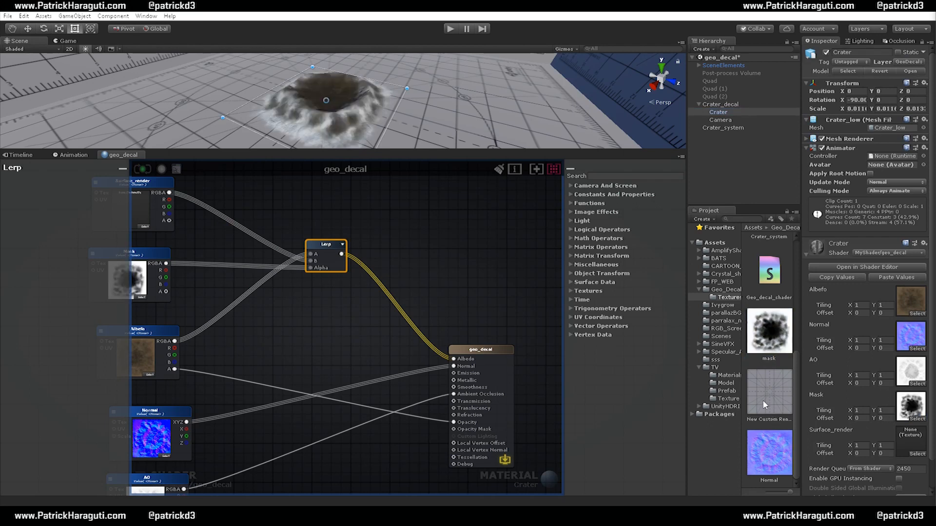
{"action": "left_click_drag", "start_coordinate": [769, 393], "coordinate": [905, 437]}
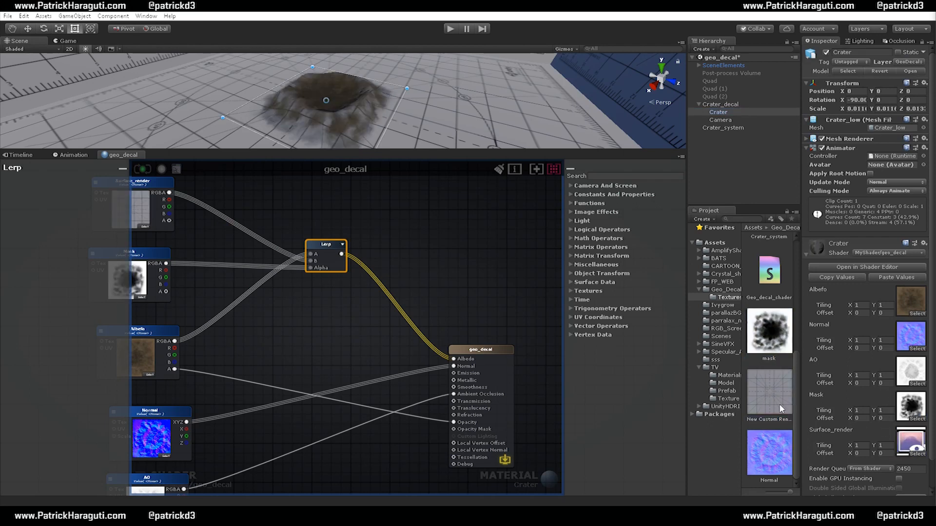
Enlarge the Scene view, look at the crater from above, and play the Crater_system timeline
{"action": "left_click_drag", "start_coordinate": [448, 150], "coordinate": [451, 238]}
{"action": "middle_click_drag", "start_coordinate": [434, 175], "coordinate": [478, 117]}
{"action": "left_click_drag", "start_coordinate": [478, 117], "coordinate": [371, 177], "text": "alt"}
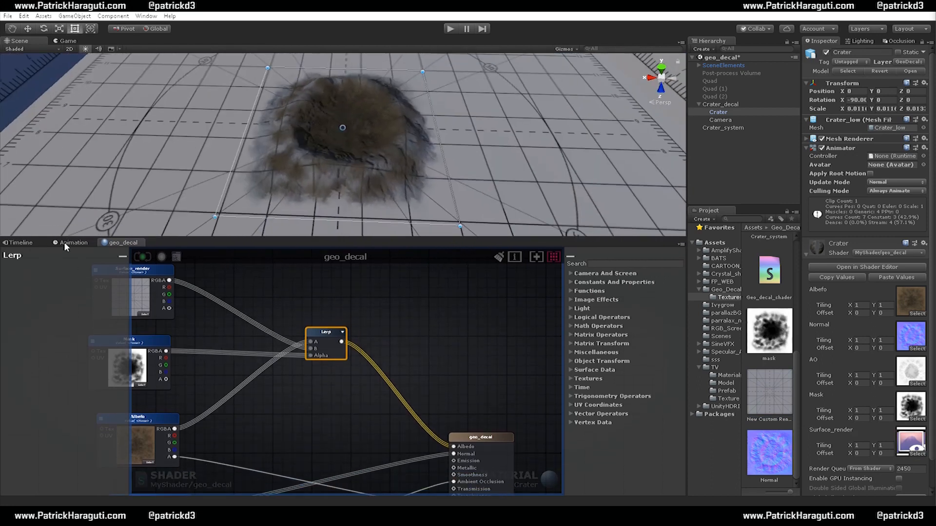
{"action": "left_click", "coordinate": [20, 242]}
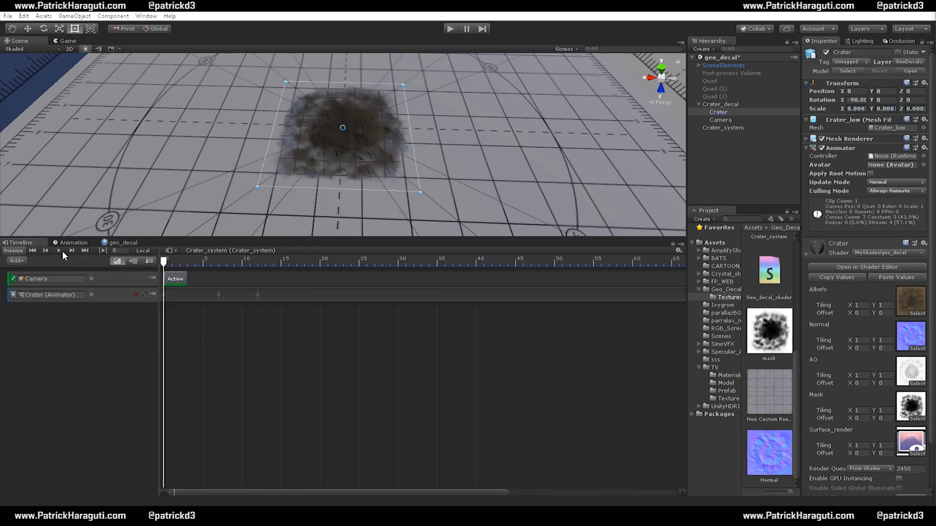
{"action": "left_click", "coordinate": [61, 250]}
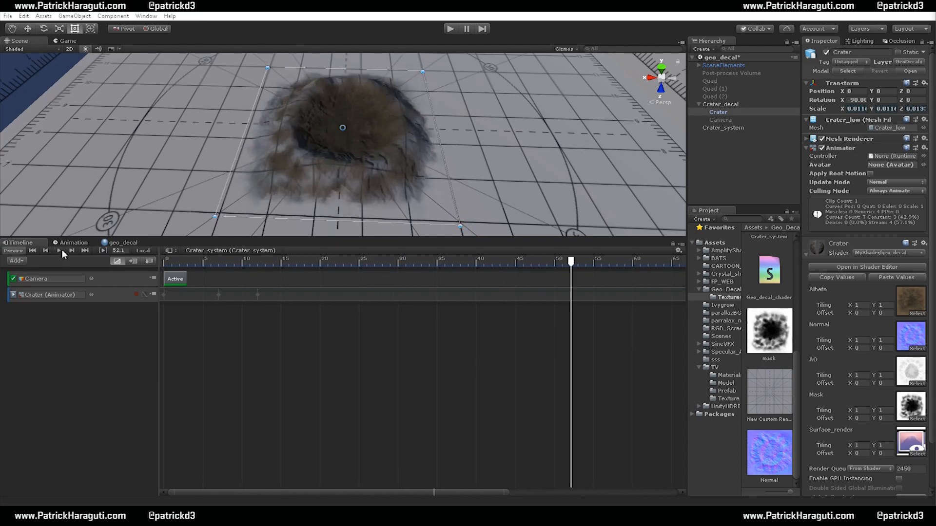
Slow the crater's growth by moving the second and third keyframe columns of its animation to frames 11 and 16
{"action": "left_click", "coordinate": [73, 243]}
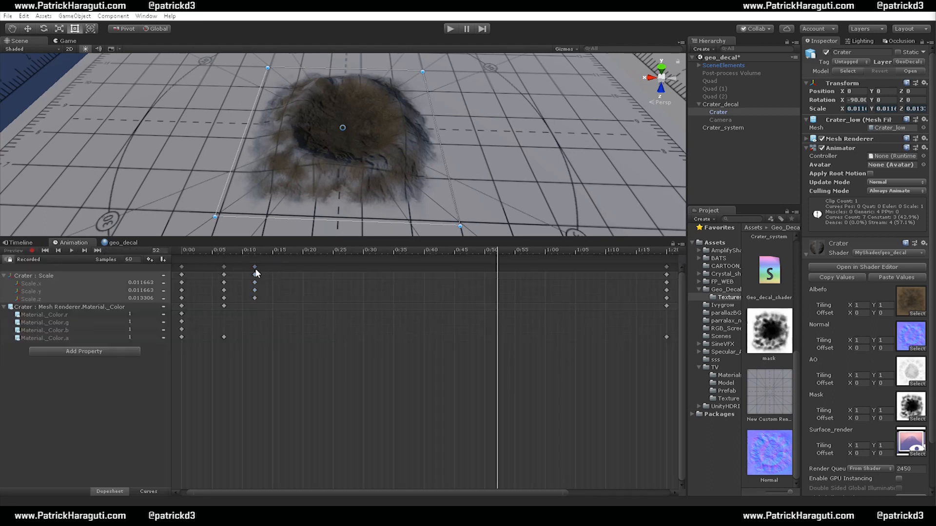
{"action": "mouse_move", "coordinate": [255, 268]}
{"action": "left_mouse_down"}
{"action": "mouse_move", "coordinate": [277, 272]}
{"action": "mouse_move", "coordinate": [229, 269]}
{"action": "mouse_move", "coordinate": [249, 272]}
{"action": "left_mouse_up"}
{"action": "left_click", "coordinate": [72, 250]}
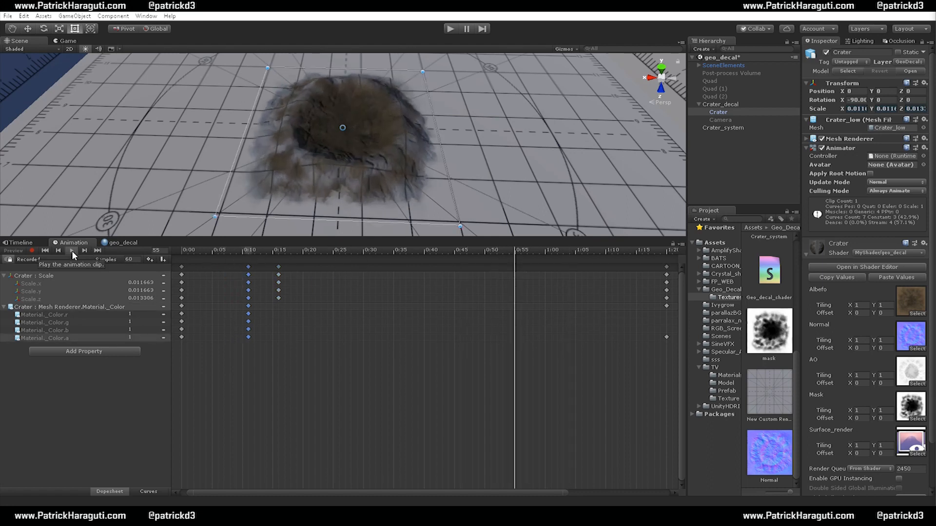
Replay the Crater_system timeline and examine how the crater blends with the floor from several angles
{"action": "left_click", "coordinate": [18, 242]}
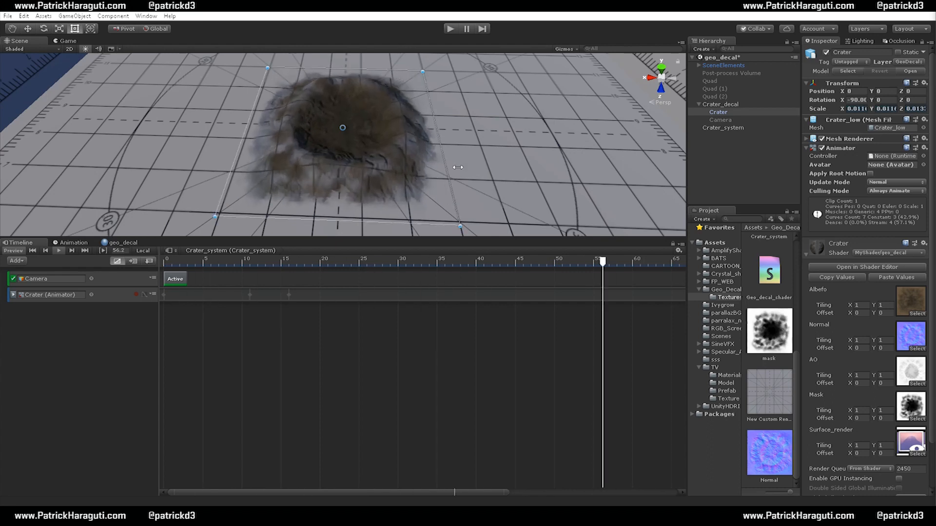
{"action": "left_click_drag", "start_coordinate": [504, 146], "coordinate": [410, 122], "text": "alt"}
{"action": "right_click_drag", "start_coordinate": [411, 122], "coordinate": [443, 192], "text": "alt"}
{"action": "left_click_drag", "start_coordinate": [443, 192], "coordinate": [428, 175], "text": "alt"}
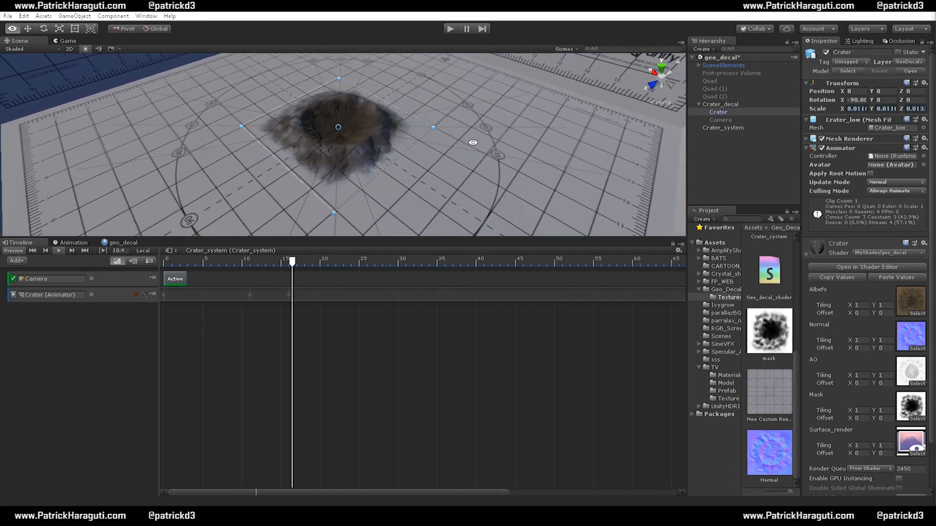
{"action": "mouse_move", "coordinate": [493, 168]}
{"action": "left_mouse_down", "text": "alt"}
{"action": "mouse_move", "coordinate": [489, 148]}
{"action": "mouse_move", "coordinate": [482, 162]}
{"action": "mouse_move", "coordinate": [492, 162]}
{"action": "left_mouse_up", "text": "alt"}
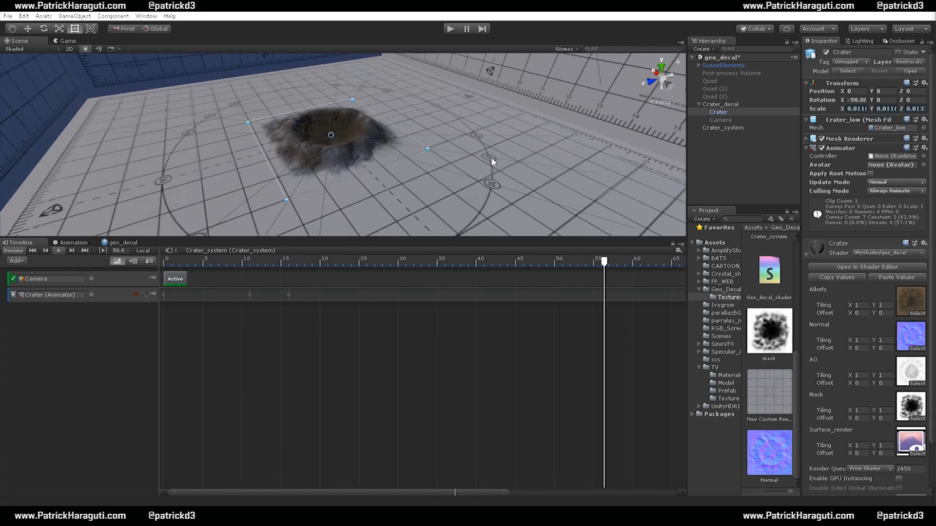
{"action": "left_click", "coordinate": [59, 249]}
{"action": "left_click_drag", "start_coordinate": [383, 128], "coordinate": [420, 144], "text": "alt"}
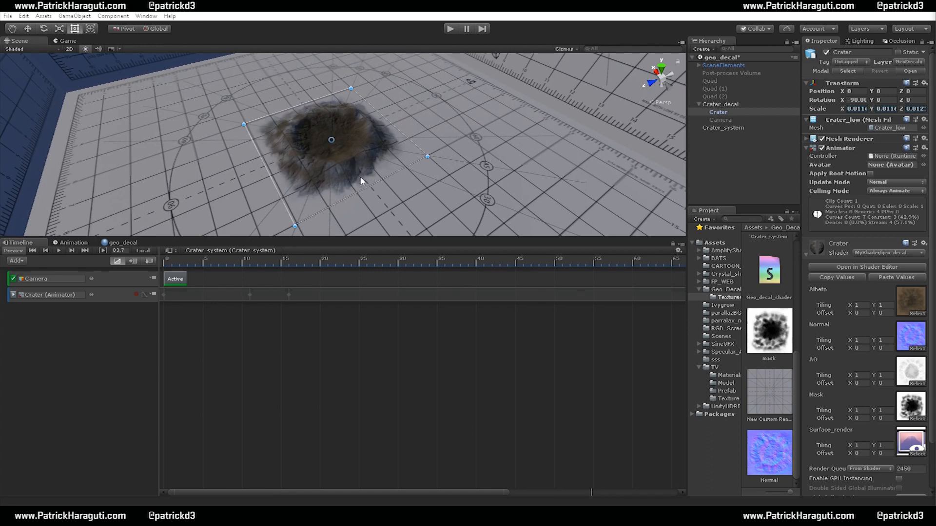
{"action": "left_click_drag", "start_coordinate": [511, 201], "coordinate": [461, 158], "text": "alt"}
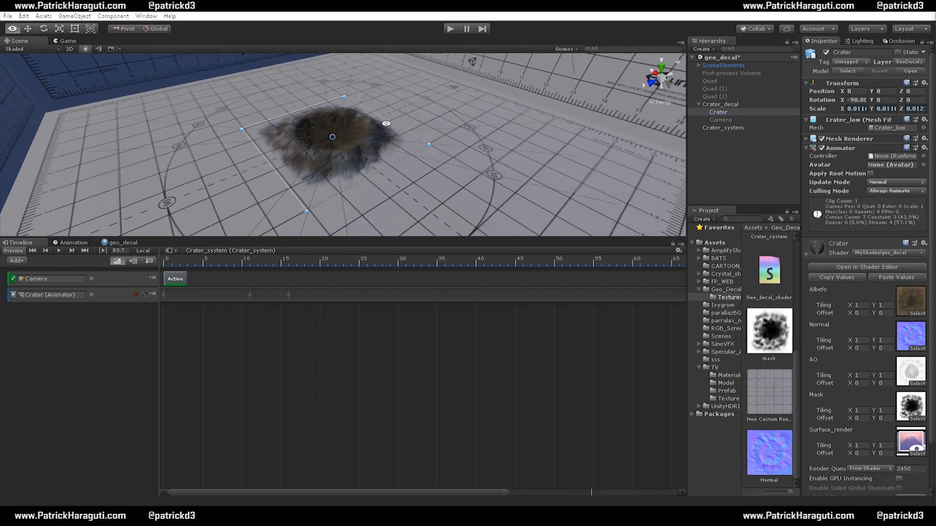
{"action": "left_click_drag", "start_coordinate": [349, 158], "coordinate": [364, 141], "text": "alt"}
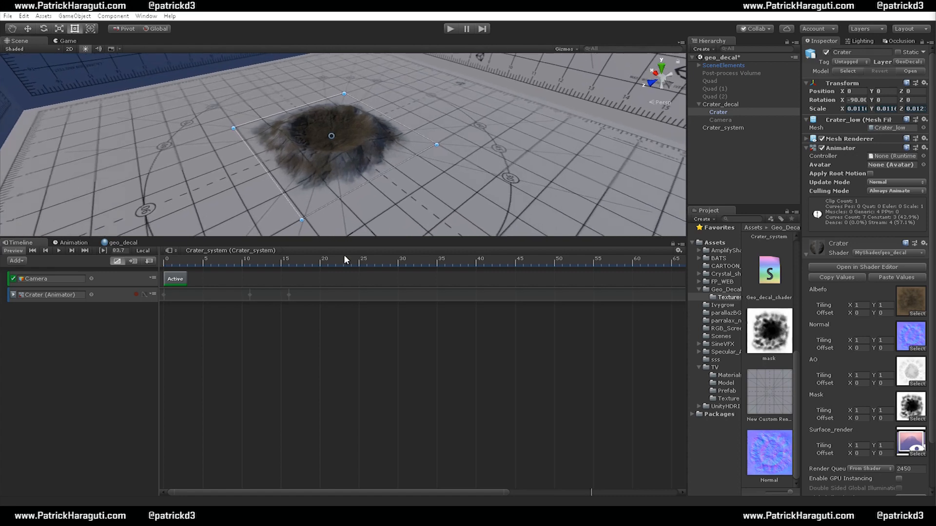
Reopen the geo_decal shader graph and move the Mask node farther left of the other texture nodes
{"action": "left_click", "coordinate": [113, 243]}
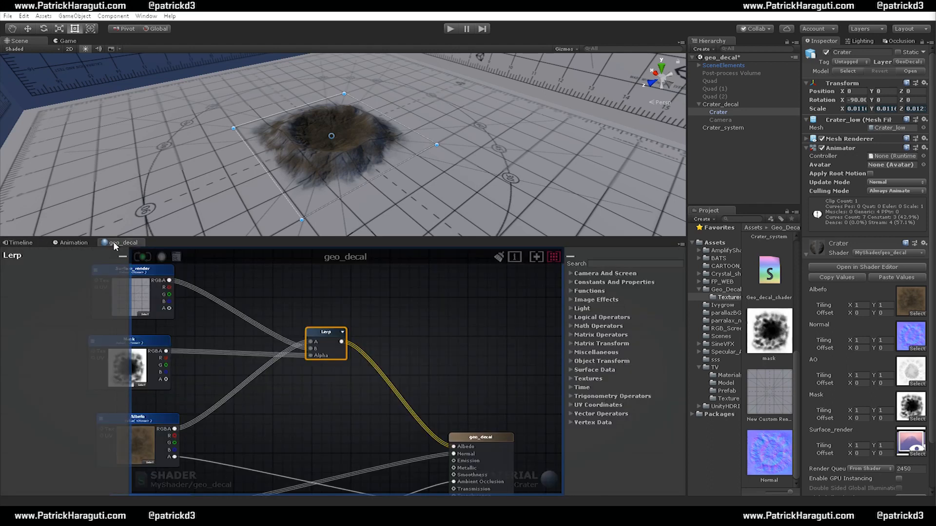
{"action": "right_click_drag", "start_coordinate": [385, 335], "coordinate": [410, 335]}
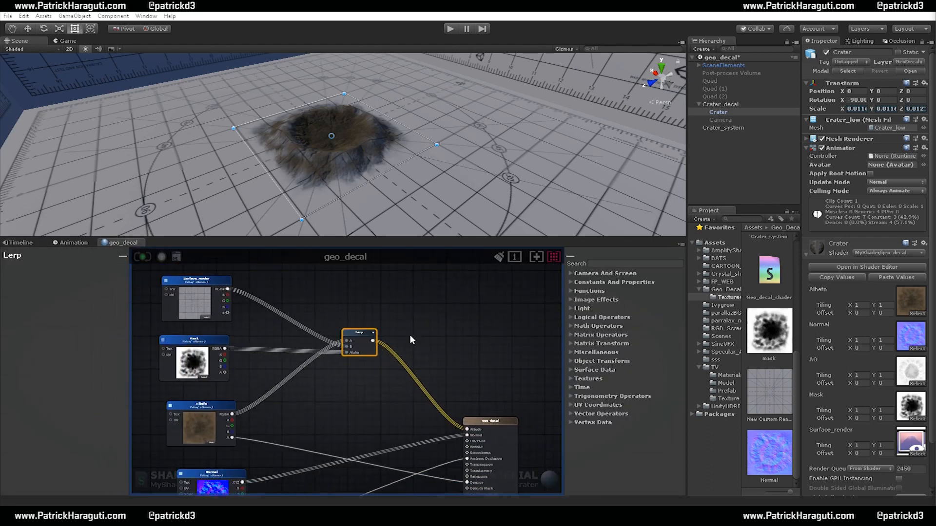
{"action": "right_click_drag", "start_coordinate": [341, 408], "coordinate": [353, 380]}
{"action": "scroll", "coordinate": [354, 375], "scroll_direction": "down", "scroll_amount": 2}
{"action": "middle_click_drag", "start_coordinate": [355, 375], "coordinate": [363, 382]}
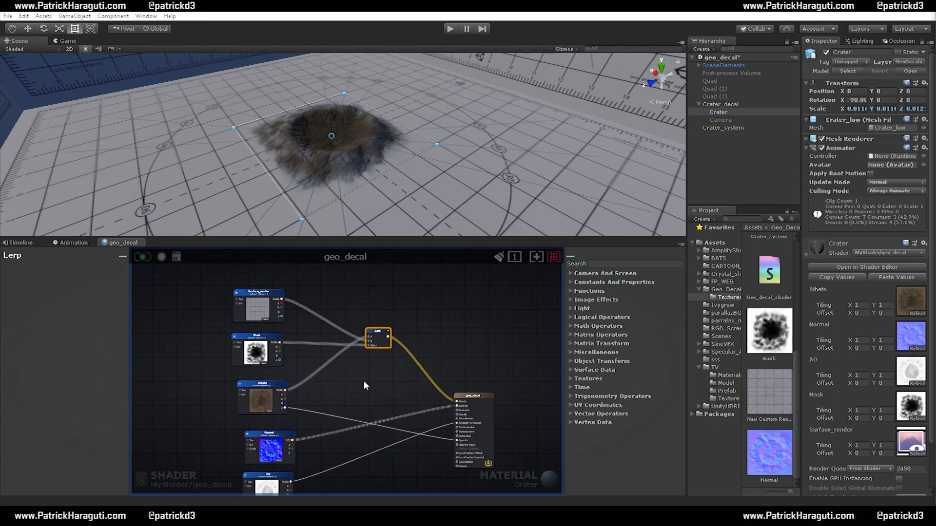
{"action": "scroll", "coordinate": [334, 366], "scroll_direction": "up", "scroll_amount": 1}
{"action": "middle_click_drag", "start_coordinate": [316, 365], "coordinate": [396, 380]}
{"action": "left_click_drag", "start_coordinate": [326, 361], "coordinate": [230, 356]}
Move the Normal and AO nodes down together to leave space below the Albefo node
{"action": "middle_click_drag", "start_coordinate": [457, 396], "coordinate": [453, 352]}
{"action": "scroll", "coordinate": [400, 358], "scroll_direction": "up", "scroll_amount": 2}
{"action": "scroll", "coordinate": [453, 352], "scroll_direction": "down", "scroll_amount": 2}
{"action": "left_click_drag", "start_coordinate": [258, 403], "coordinate": [369, 470]}
{"action": "left_click", "coordinate": [337, 392]}
{"action": "left_click", "coordinate": [337, 431]}
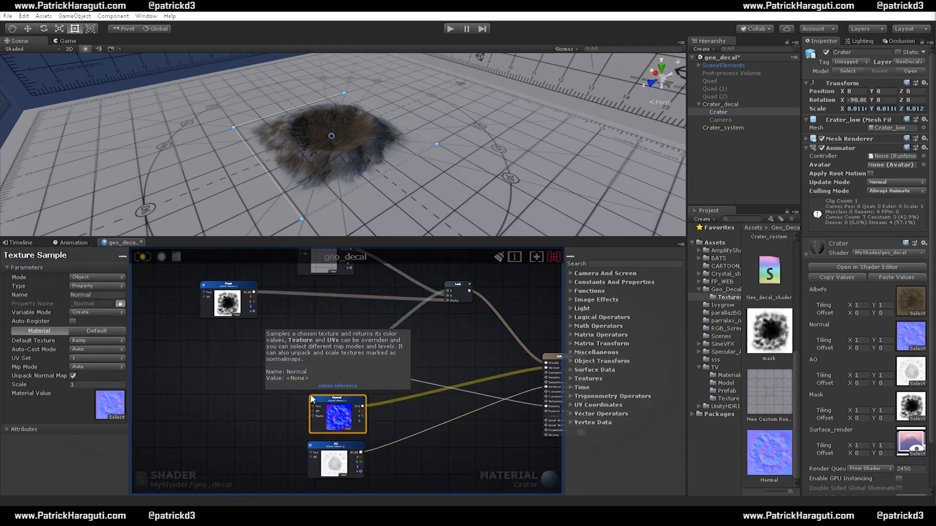
{"action": "left_click", "coordinate": [266, 400]}
{"action": "left_click_drag", "start_coordinate": [344, 454], "coordinate": [344, 456]}
{"action": "left_click_drag", "start_coordinate": [337, 400], "coordinate": [341, 475]}
Zoom in on the Albefo node and switch its texture thumbnail to show transparency
{"action": "middle_click_drag", "start_coordinate": [356, 390], "coordinate": [325, 388]}
{"action": "scroll", "coordinate": [368, 380], "scroll_direction": "up", "scroll_amount": 5}
{"action": "middle_click_drag", "start_coordinate": [396, 395], "coordinate": [361, 385]}
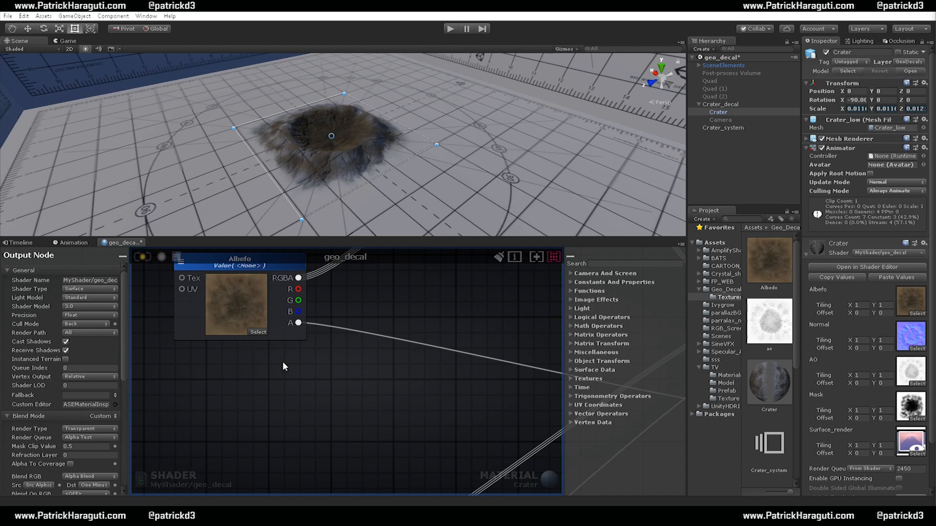
{"action": "mouse_move", "coordinate": [232, 331]}
{"action": "left_click", "coordinate": [230, 331]}
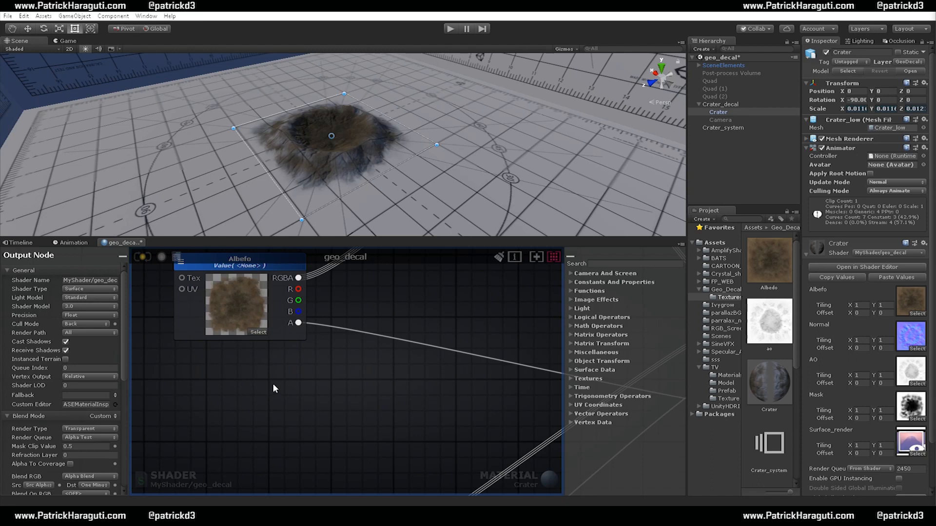
Add a Float node below the Albefo node, set its type to Property and its maximum to 1
{"action": "key", "text": "1"}
{"action": "left_click", "coordinate": [193, 393]}
{"action": "left_click", "coordinate": [224, 407]}
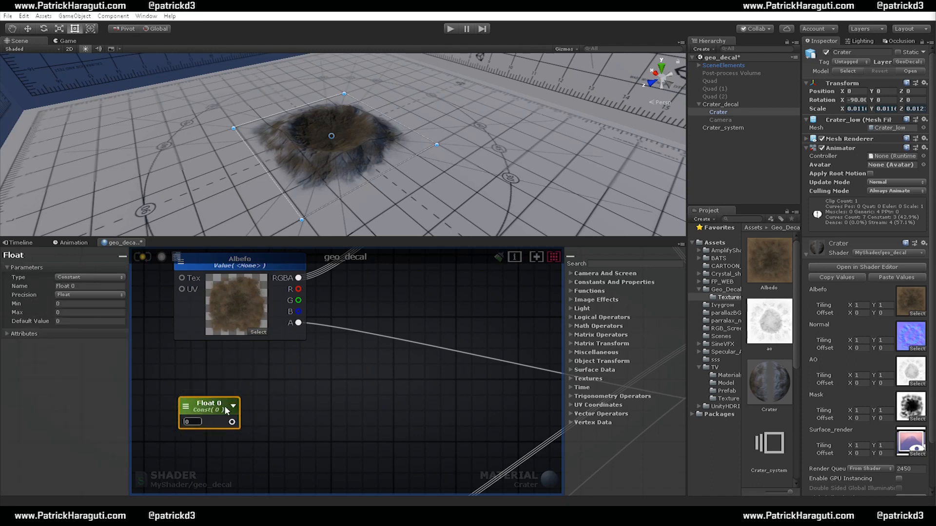
{"action": "left_click", "coordinate": [97, 277]}
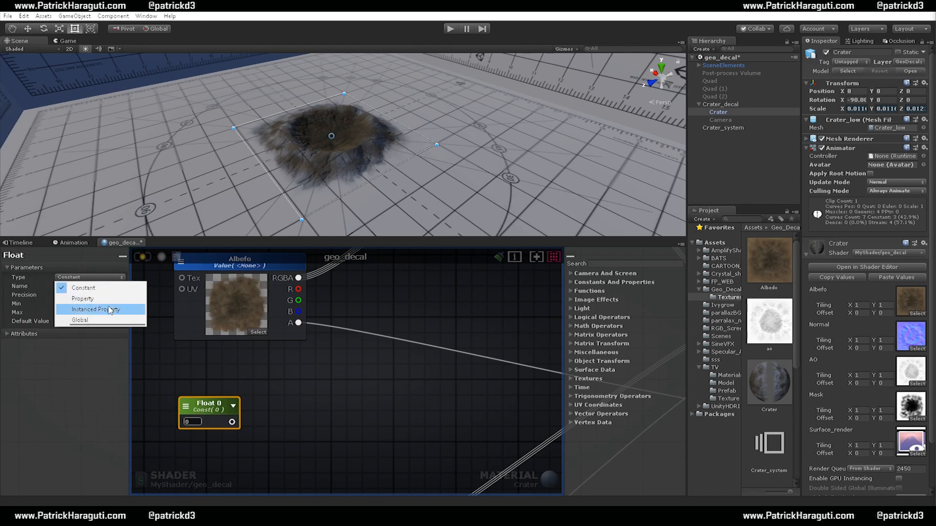
{"action": "left_click", "coordinate": [116, 298]}
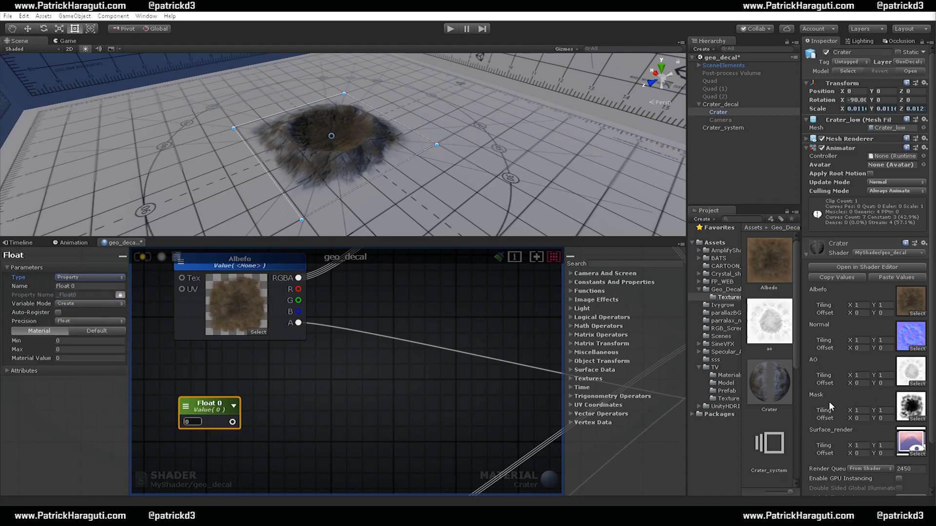
{"action": "left_click", "coordinate": [79, 349]}
{"action": "type", "text": "1"}
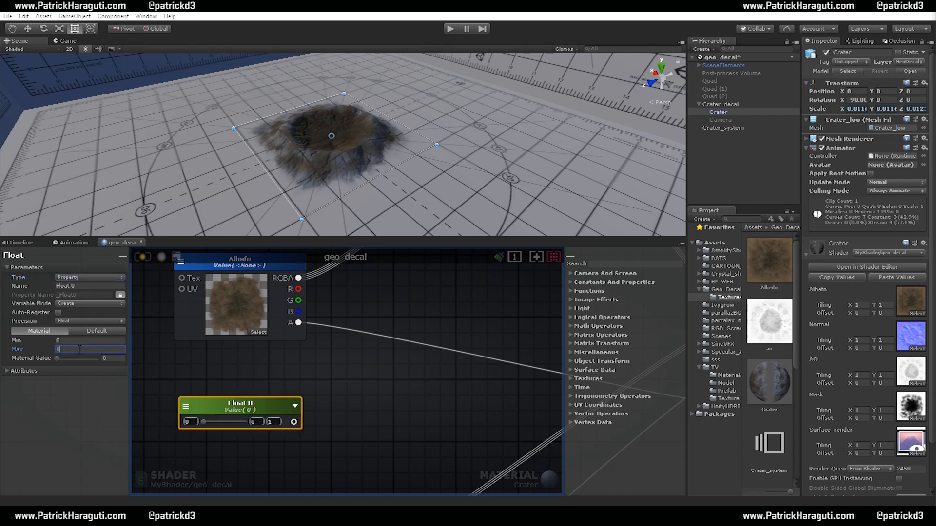
{"action": "left_click", "coordinate": [396, 360]}
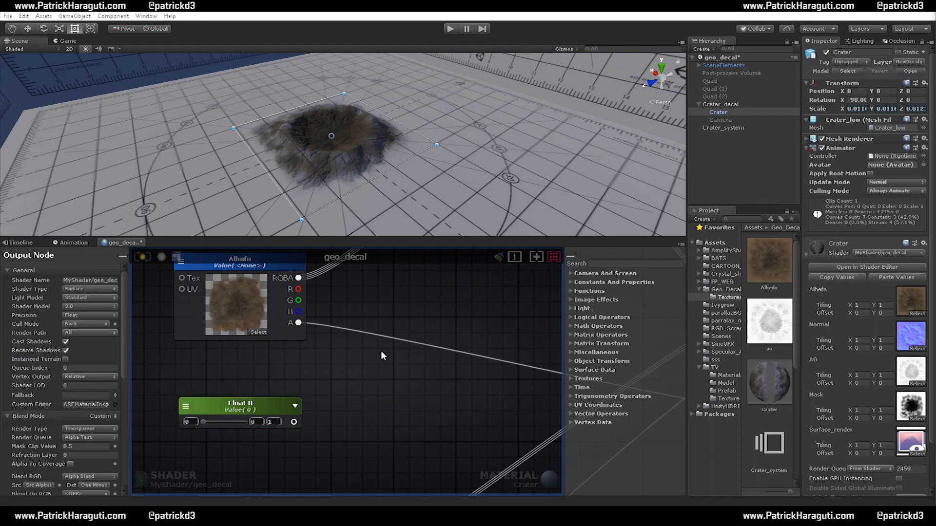
Add a Multiply node and connect Albefo's alpha output to A and the new float to B
{"action": "left_click", "coordinate": [407, 359]}
{"action": "left_click_drag", "start_coordinate": [299, 324], "coordinate": [414, 383]}
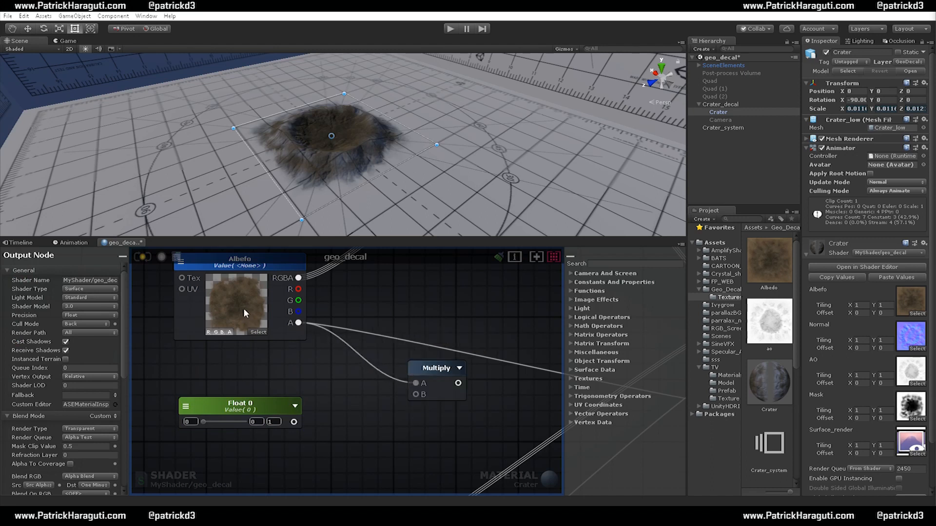
{"action": "left_click_drag", "start_coordinate": [294, 422], "coordinate": [416, 395]}
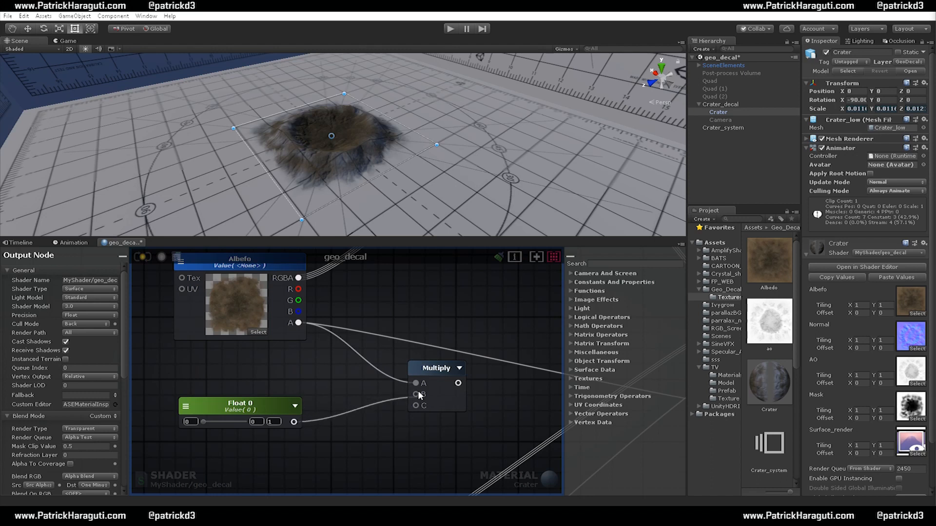
Rename the float property below Albefo to Opacity
{"action": "left_click", "coordinate": [242, 409]}
{"action": "left_click", "coordinate": [85, 286]}
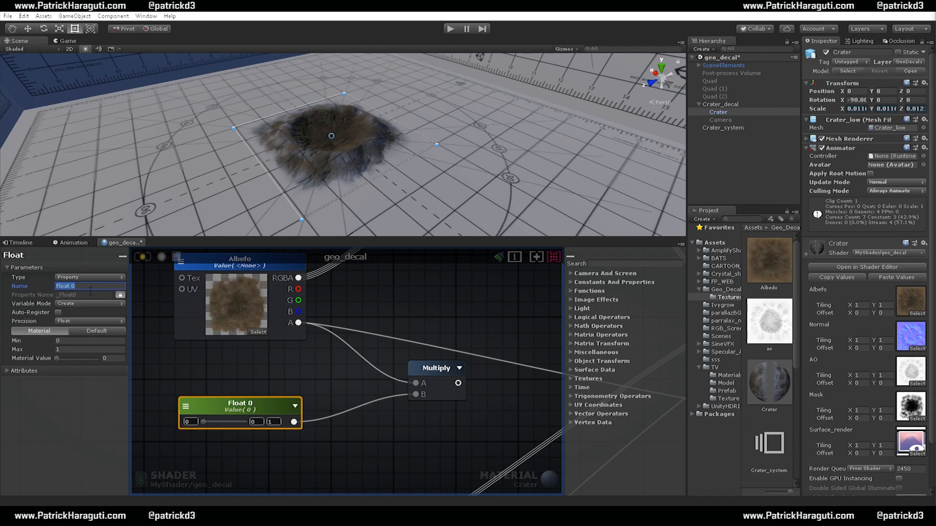
{"action": "type", "text": "Opacity"}
{"action": "key", "text": "Return"}
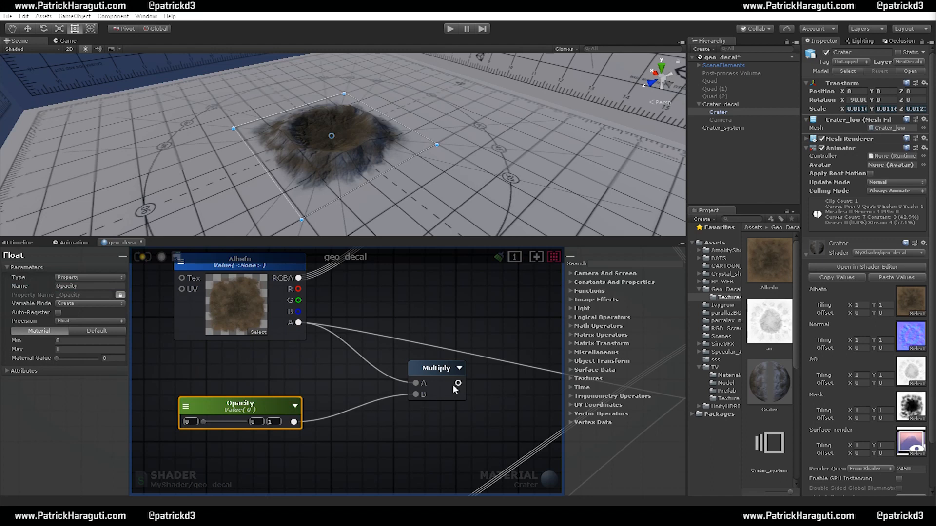
Show the Multiply node's preview, test the Opacity value, and connect the product to the geo_decal output node's Opacity input
{"action": "left_click", "coordinate": [459, 368]}
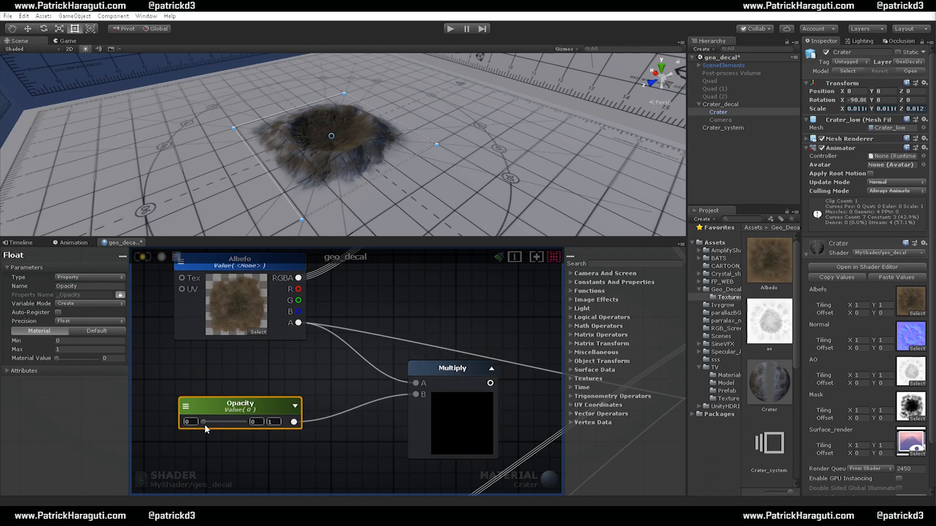
{"action": "mouse_move", "coordinate": [202, 422]}
{"action": "left_mouse_down"}
{"action": "mouse_move", "coordinate": [244, 422]}
{"action": "mouse_move", "coordinate": [188, 425]}
{"action": "left_mouse_up"}
{"action": "middle_click_drag", "start_coordinate": [417, 375], "coordinate": [283, 343]}
{"action": "scroll", "coordinate": [373, 369], "scroll_direction": "down", "scroll_amount": 3}
{"action": "left_click_drag", "start_coordinate": [364, 359], "coordinate": [516, 373]}
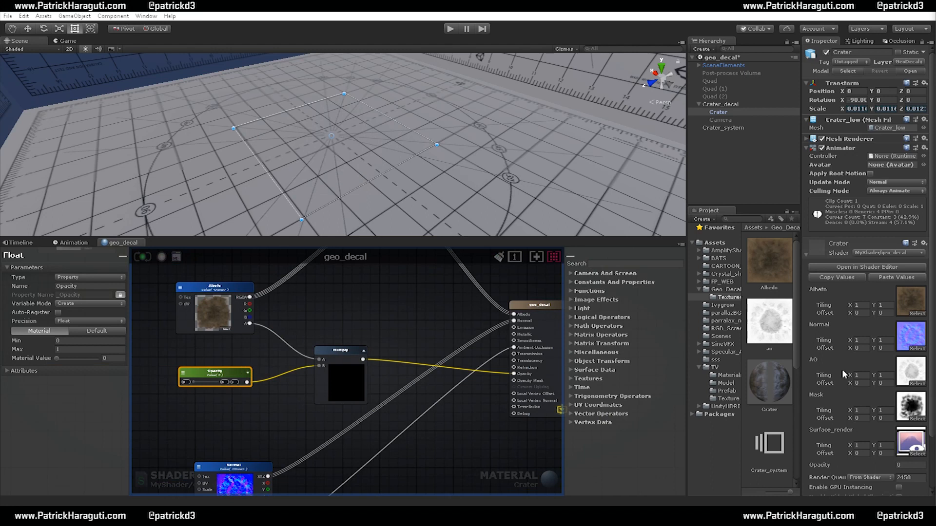
Reselect the Crater object, widen the Inspector, and leave the material's Opacity at 0
{"action": "scroll", "coordinate": [841, 453], "scroll_direction": "down", "scroll_amount": 3}
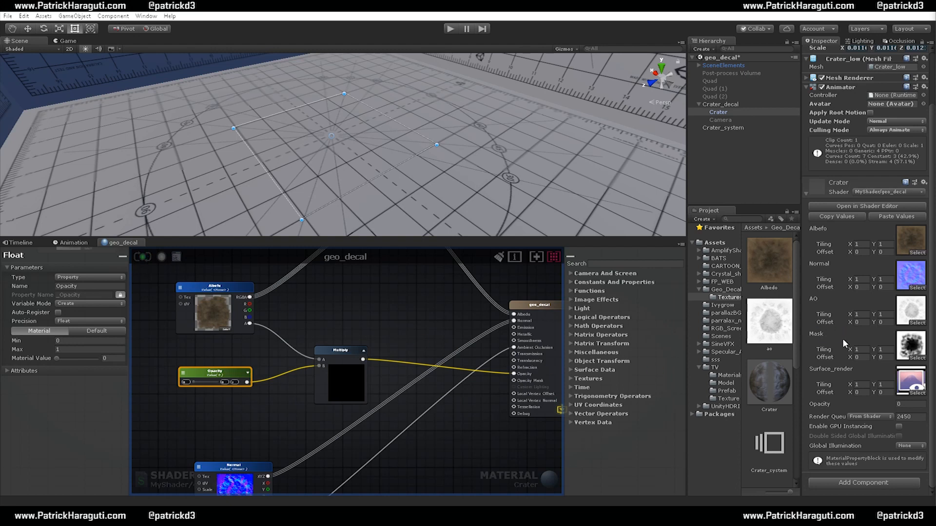
{"action": "double_click", "coordinate": [716, 114]}
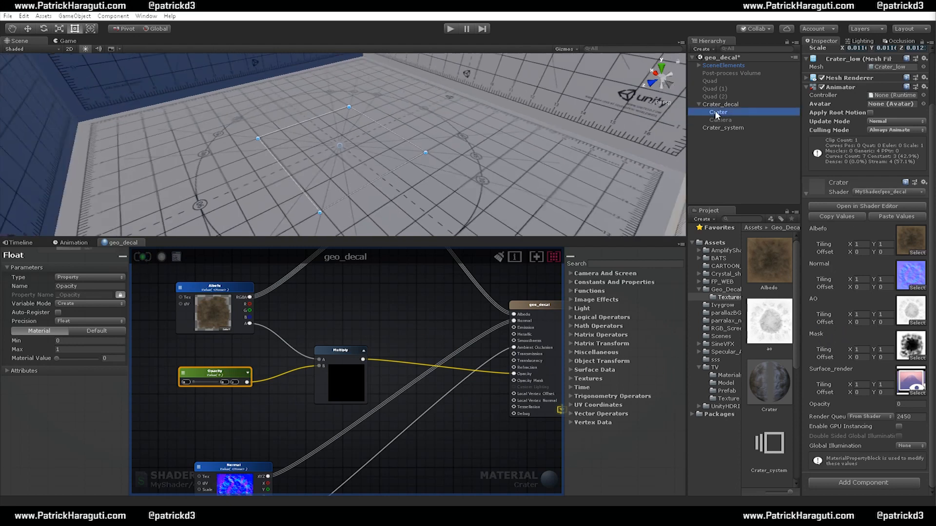
{"action": "left_click", "coordinate": [539, 481]}
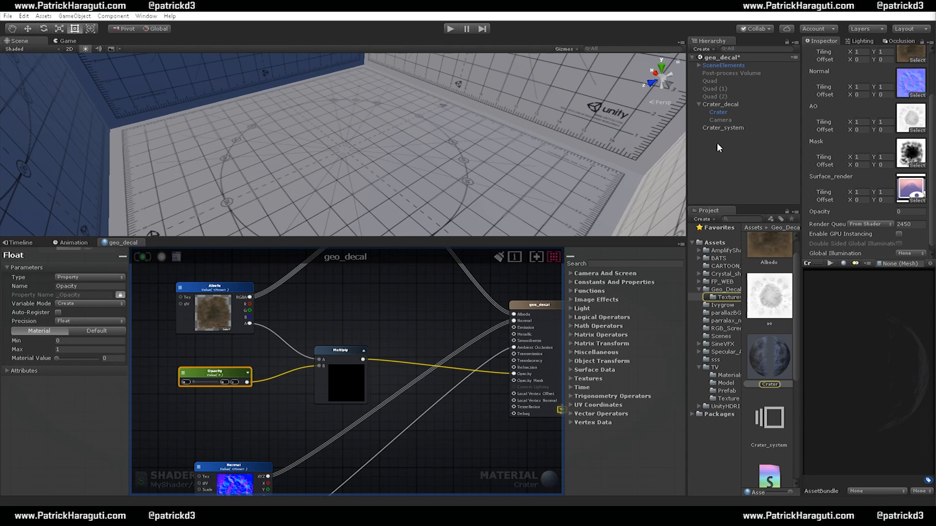
{"action": "left_click", "coordinate": [718, 112]}
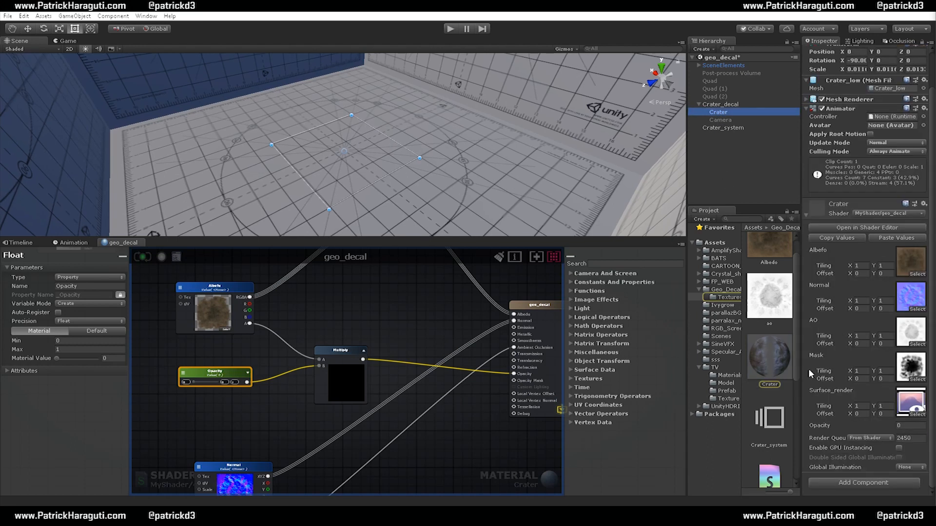
{"action": "left_click_drag", "start_coordinate": [801, 420], "coordinate": [738, 421]}
{"action": "left_click_drag", "start_coordinate": [812, 427], "coordinate": [780, 422]}
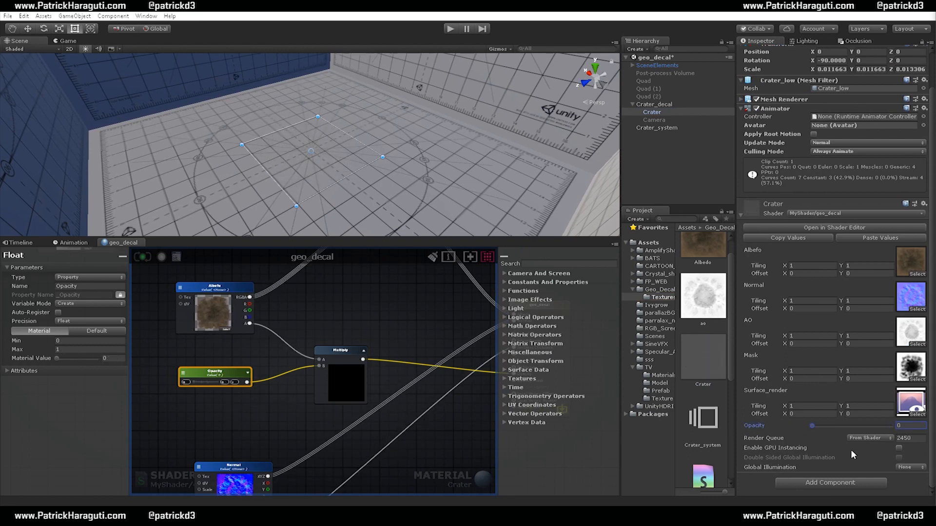
Record on the Crater track of the timeline, keying Opacity at frame 0 and raising it to 1 at frame 11
{"action": "left_click", "coordinate": [18, 243]}
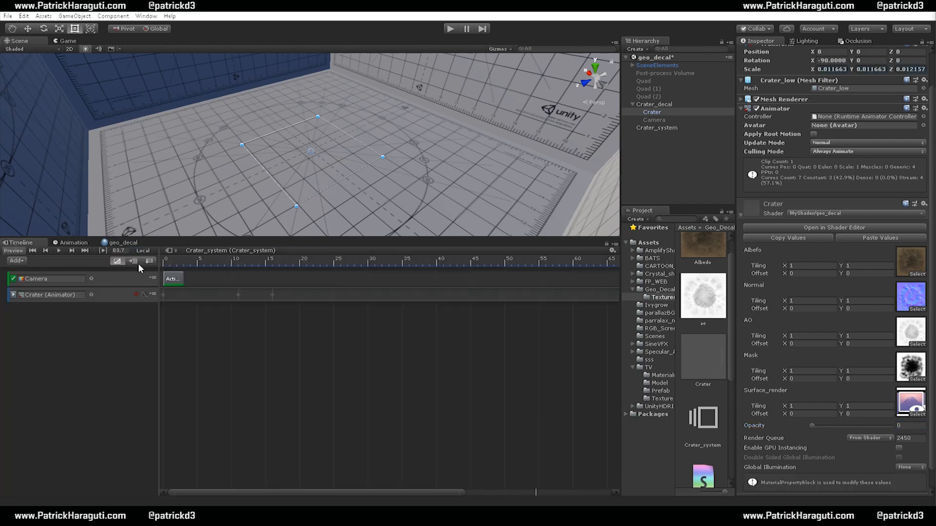
{"action": "left_click", "coordinate": [168, 259]}
{"action": "left_click_drag", "start_coordinate": [170, 262], "coordinate": [155, 263]}
{"action": "left_click", "coordinate": [136, 295]}
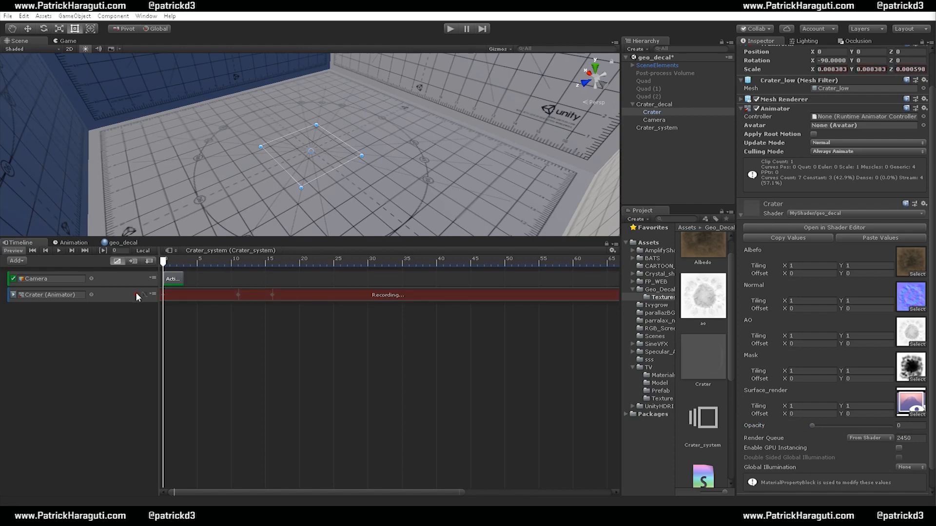
{"action": "right_click", "coordinate": [749, 426]}
{"action": "left_click", "coordinate": [783, 349]}
{"action": "left_click_drag", "start_coordinate": [166, 263], "coordinate": [237, 265]}
{"action": "left_click_drag", "start_coordinate": [811, 426], "coordinate": [910, 435]}
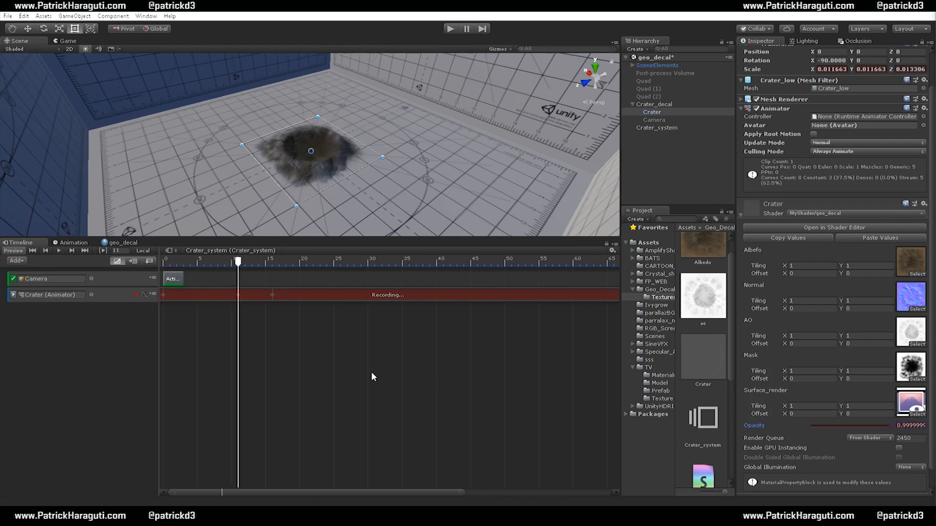
Add an Opacity key at frame 80 on the Crater track and set Opacity to 0 at frame 100
{"action": "left_click_drag", "start_coordinate": [234, 263], "coordinate": [553, 292]}
{"action": "middle_click_drag", "start_coordinate": [551, 337], "coordinate": [268, 358]}
{"action": "left_click", "coordinate": [426, 262]}
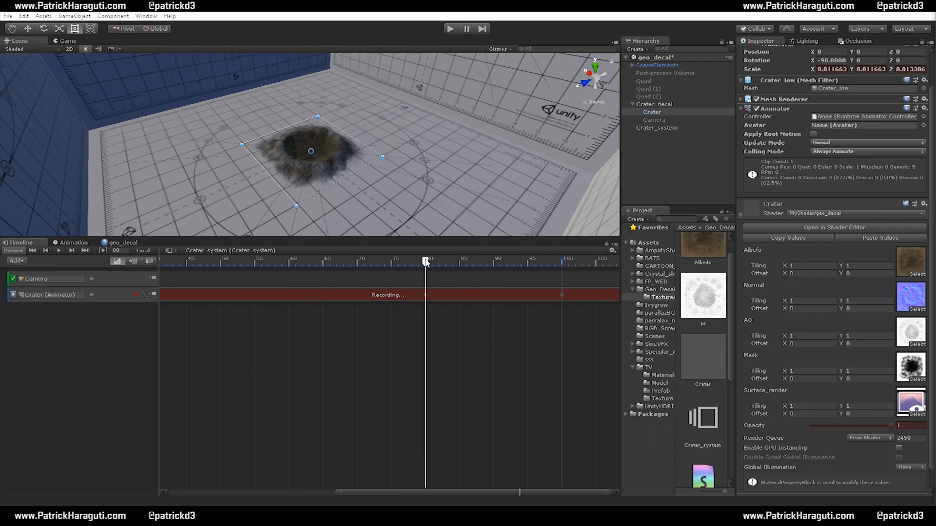
{"action": "right_click", "coordinate": [755, 427]}
{"action": "left_click", "coordinate": [785, 348]}
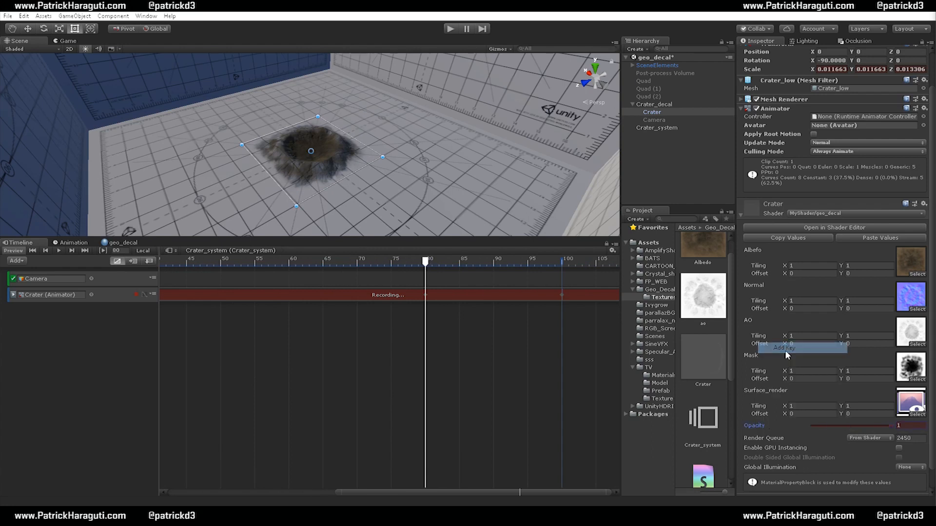
{"action": "left_click_drag", "start_coordinate": [426, 262], "coordinate": [562, 262]}
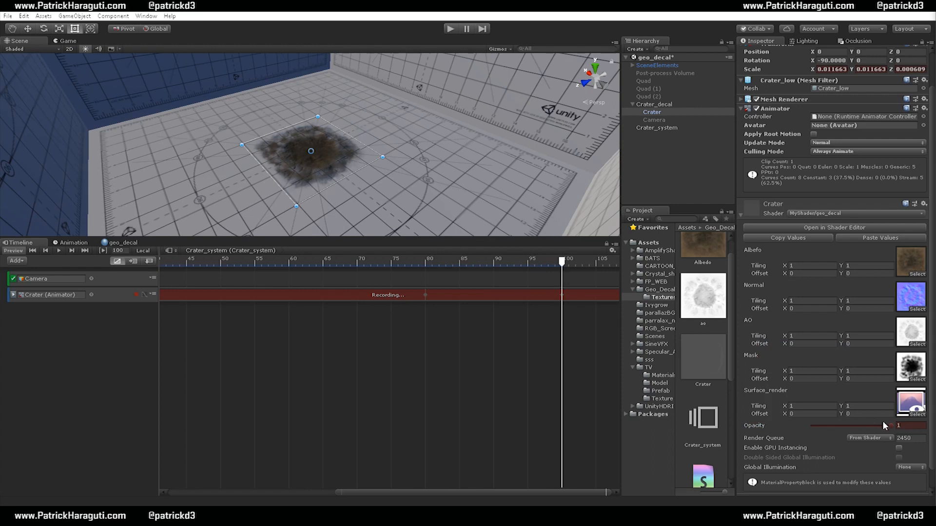
{"action": "left_click_drag", "start_coordinate": [889, 425], "coordinate": [802, 430]}
Play the timeline in an enlarged Scene view, examine the crater's fade from several angles, and stop recording on the Crater track
{"action": "scroll", "coordinate": [371, 395], "scroll_direction": "down", "scroll_amount": 1}
{"action": "left_click_drag", "start_coordinate": [327, 490], "coordinate": [169, 495]}
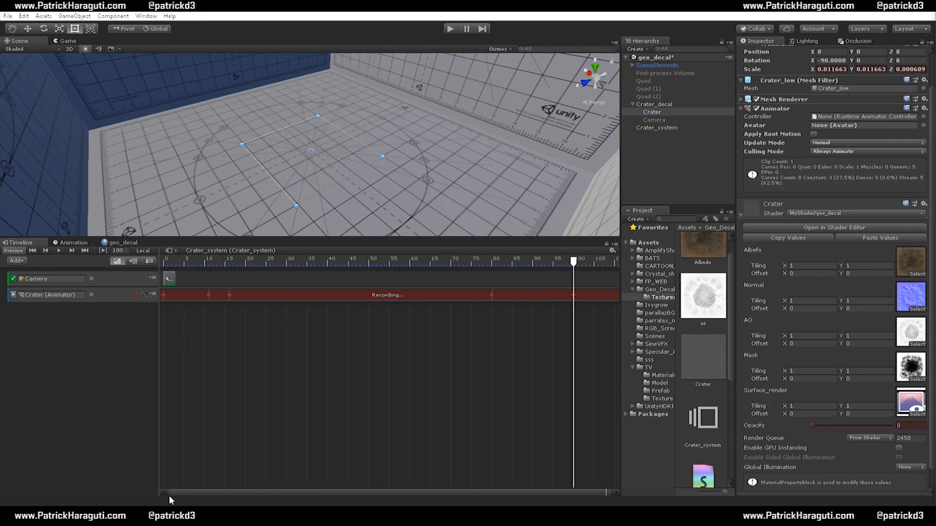
{"action": "left_click_drag", "start_coordinate": [174, 262], "coordinate": [145, 265]}
{"action": "left_click", "coordinate": [58, 251]}
{"action": "scroll", "coordinate": [344, 133], "scroll_direction": "up", "scroll_amount": 3}
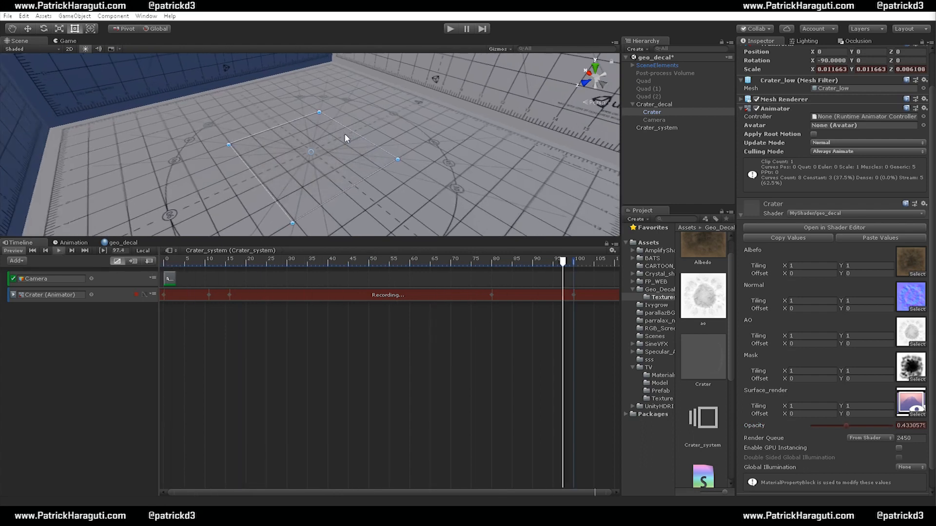
{"action": "left_click_drag", "start_coordinate": [405, 238], "coordinate": [405, 407]}
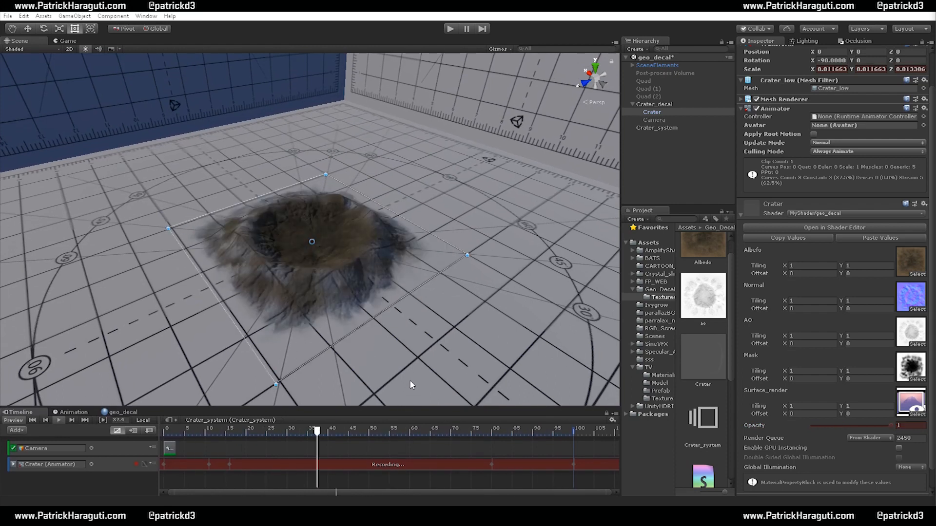
{"action": "left_click_drag", "start_coordinate": [409, 385], "coordinate": [388, 299], "text": "alt"}
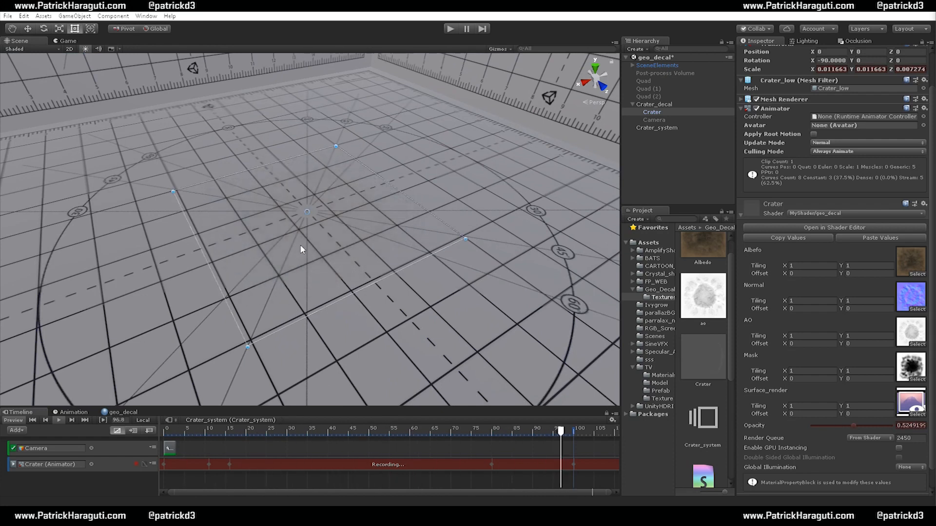
{"action": "left_click_drag", "start_coordinate": [442, 329], "coordinate": [402, 267], "text": "alt"}
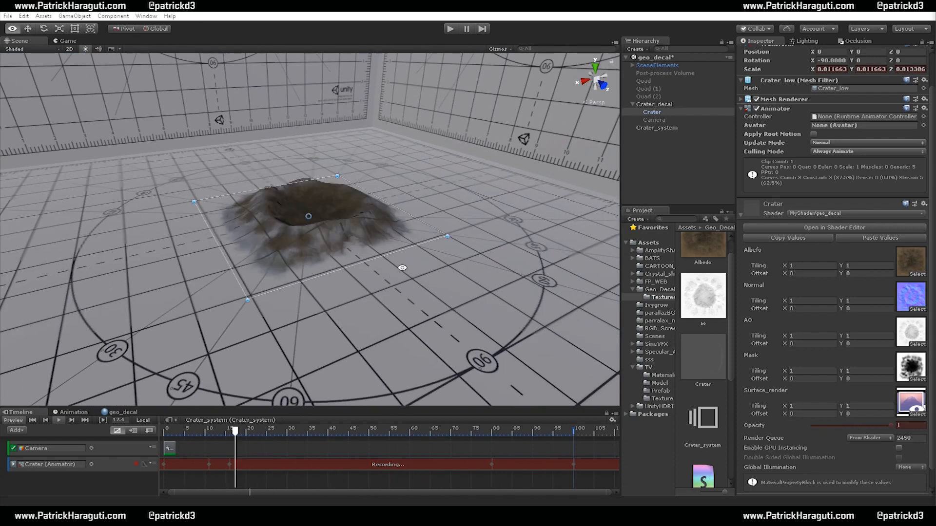
{"action": "left_click_drag", "start_coordinate": [397, 408], "coordinate": [390, 341]}
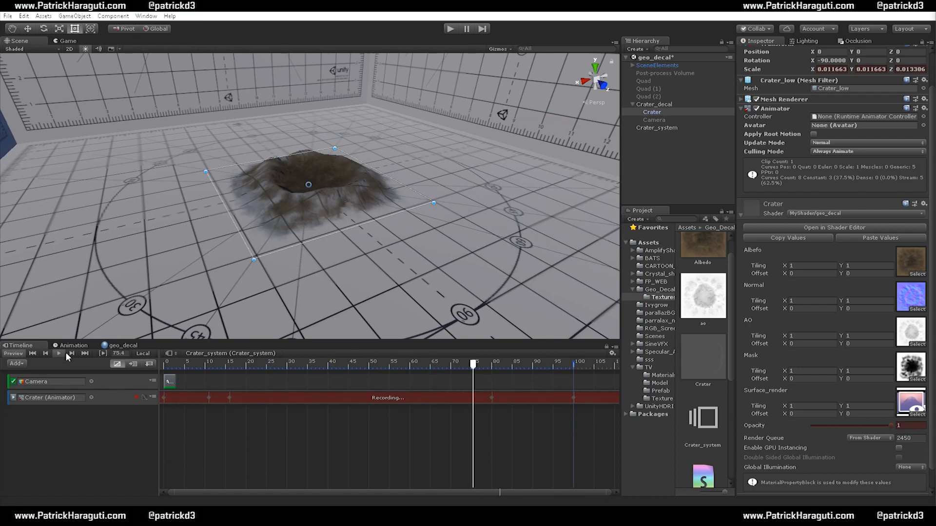
{"action": "left_click", "coordinate": [135, 396]}
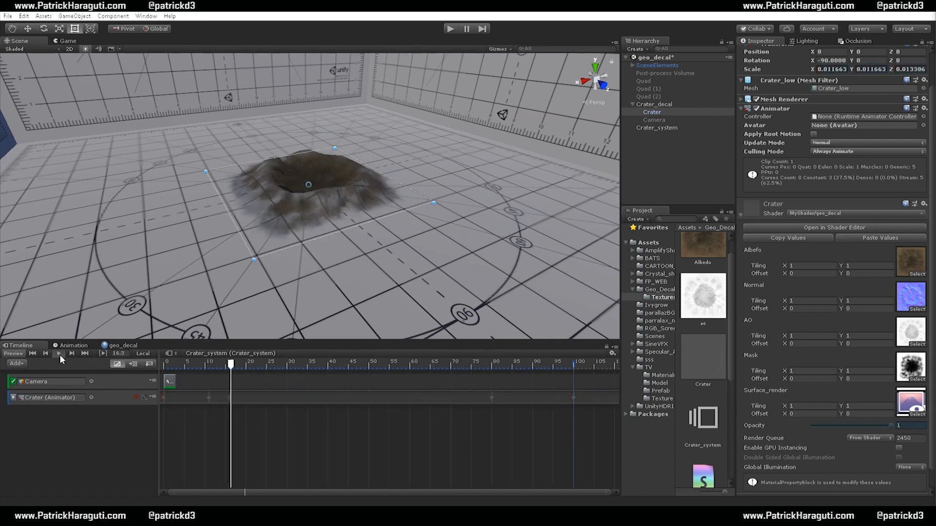
In the geo_decal shader graph, multiply the Mask node's RGBA by a new Float and feed the product into Mask's former connection
{"action": "left_click", "coordinate": [116, 345]}
{"action": "left_click_drag", "start_coordinate": [258, 341], "coordinate": [265, 214]}
{"action": "middle_click_drag", "start_coordinate": [375, 265], "coordinate": [370, 416]}
{"action": "middle_click_drag", "start_coordinate": [311, 392], "coordinate": [298, 316]}
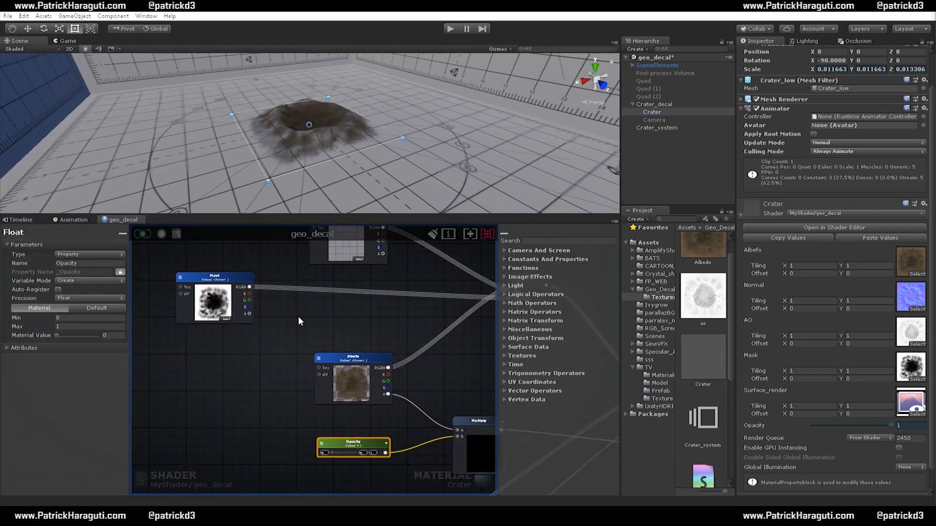
{"action": "left_click", "coordinate": [203, 347]}
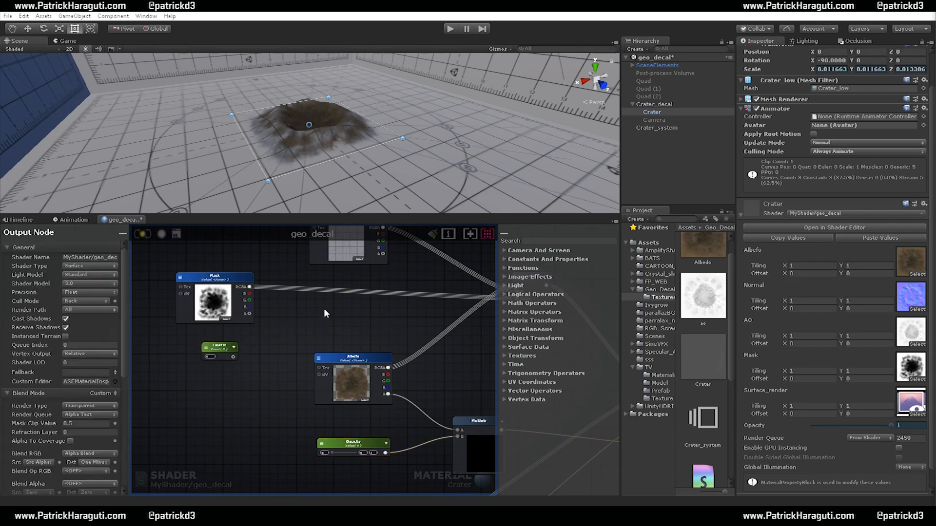
{"action": "left_click_drag", "start_coordinate": [249, 287], "coordinate": [329, 327]}
{"action": "middle_click_drag", "start_coordinate": [356, 320], "coordinate": [273, 332]}
{"action": "left_click_drag", "start_coordinate": [273, 332], "coordinate": [435, 303]}
{"action": "middle_click_drag", "start_coordinate": [192, 370], "coordinate": [350, 343]}
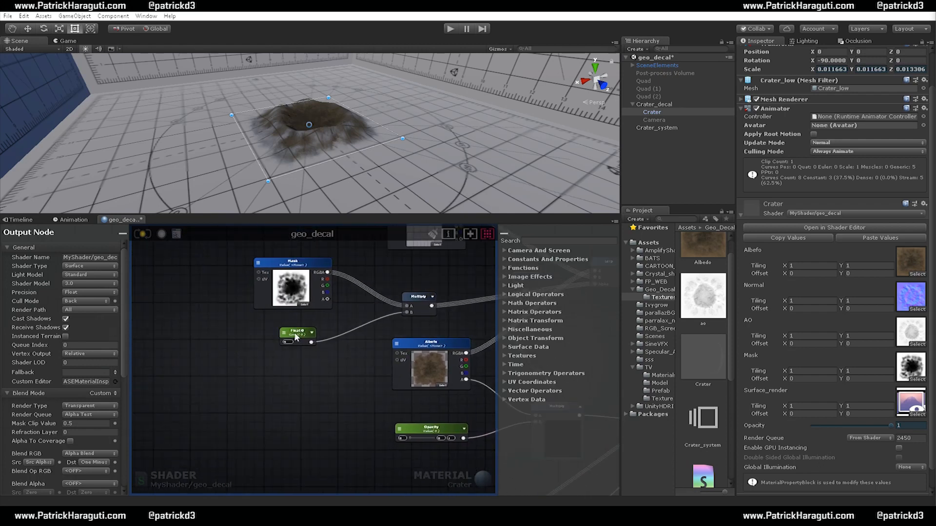
Rename the float below Mask to Blend, set its maximum to 1 and type to Property, and compile the shader
{"action": "left_click", "coordinate": [298, 335]}
{"action": "left_click", "coordinate": [84, 263]}
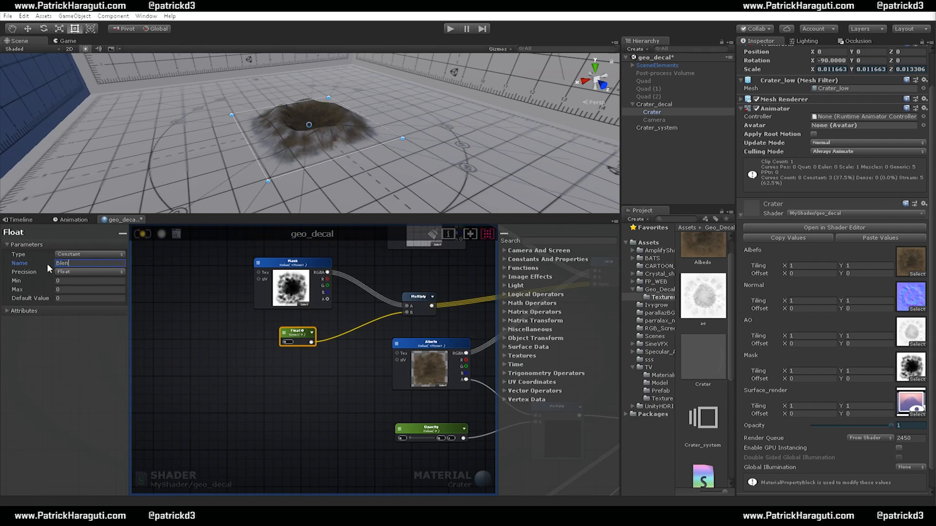
{"action": "left_click", "coordinate": [95, 290]}
{"action": "type", "text": "1"}
{"action": "left_click", "coordinate": [90, 254]}
{"action": "left_click", "coordinate": [89, 277]}
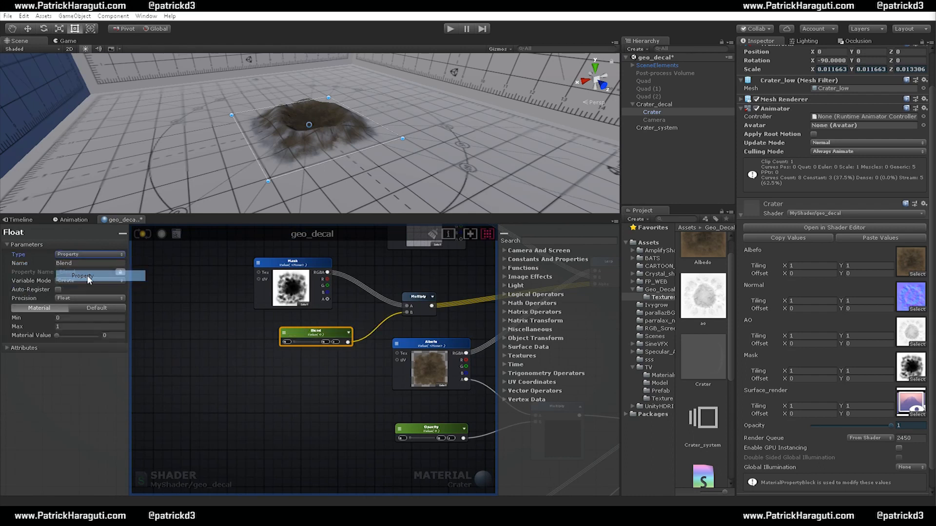
{"action": "left_click", "coordinate": [143, 234]}
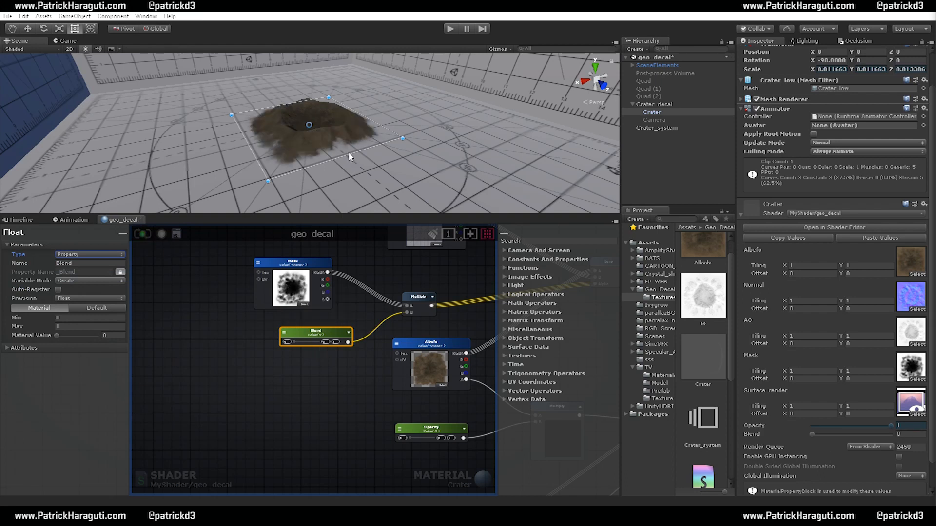
Start recording on the Crater track at frame 16 in the Timeline and set the Crater material's Blend to 1
{"action": "left_click", "coordinate": [21, 220]}
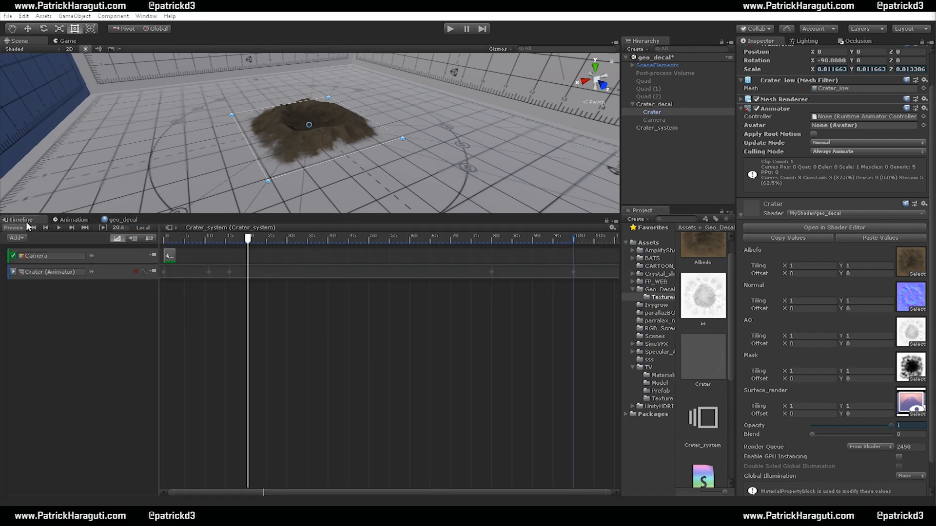
{"action": "mouse_move", "coordinate": [231, 238]}
{"action": "left_mouse_down"}
{"action": "mouse_move", "coordinate": [211, 238]}
{"action": "mouse_move", "coordinate": [230, 242]}
{"action": "left_mouse_up"}
{"action": "left_click", "coordinate": [133, 273]}
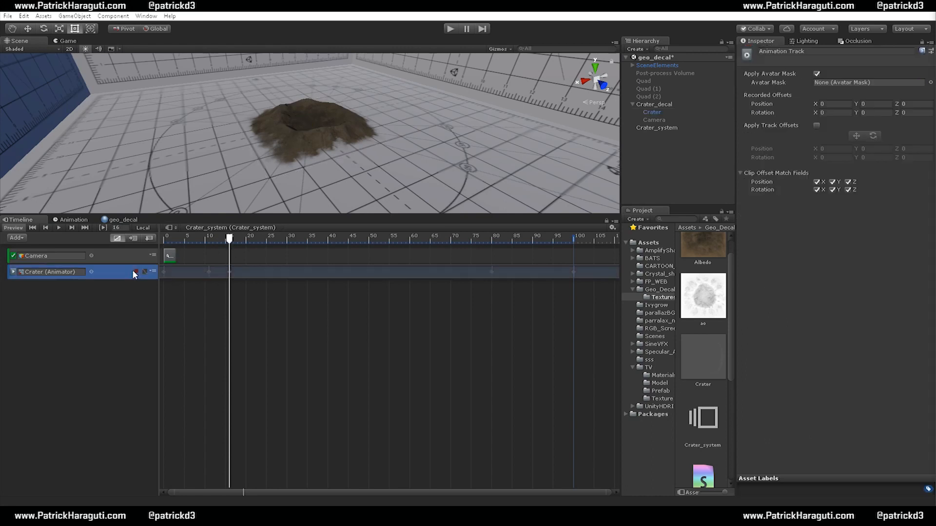
{"action": "left_click", "coordinate": [136, 272]}
{"action": "left_click", "coordinate": [653, 112]}
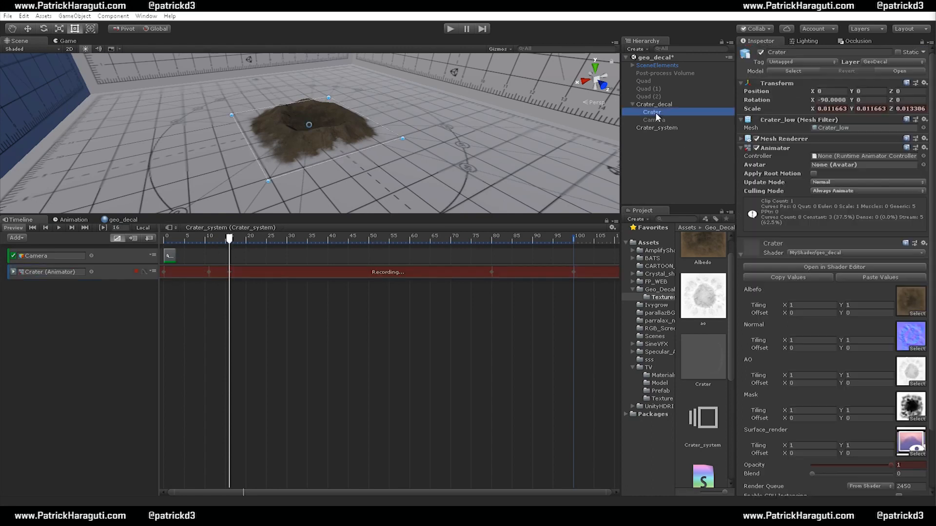
{"action": "scroll", "coordinate": [774, 454], "scroll_direction": "down", "scroll_amount": 3}
{"action": "left_click_drag", "start_coordinate": [813, 404], "coordinate": [907, 414]}
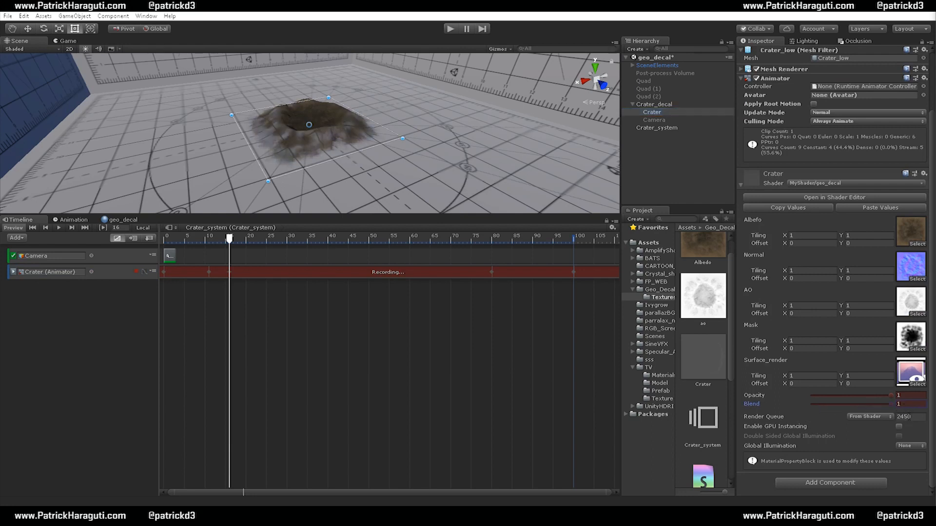
Add a key for Blend at frame 80 of the Crater track, and adjust Blend at frame 100
{"action": "left_click_drag", "start_coordinate": [178, 238], "coordinate": [160, 251]}
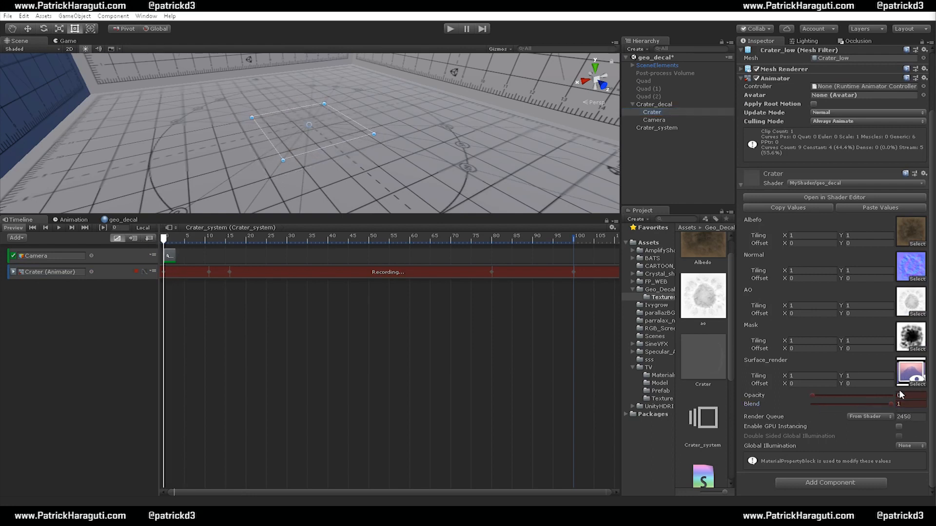
{"action": "left_click_drag", "start_coordinate": [185, 240], "coordinate": [527, 294]}
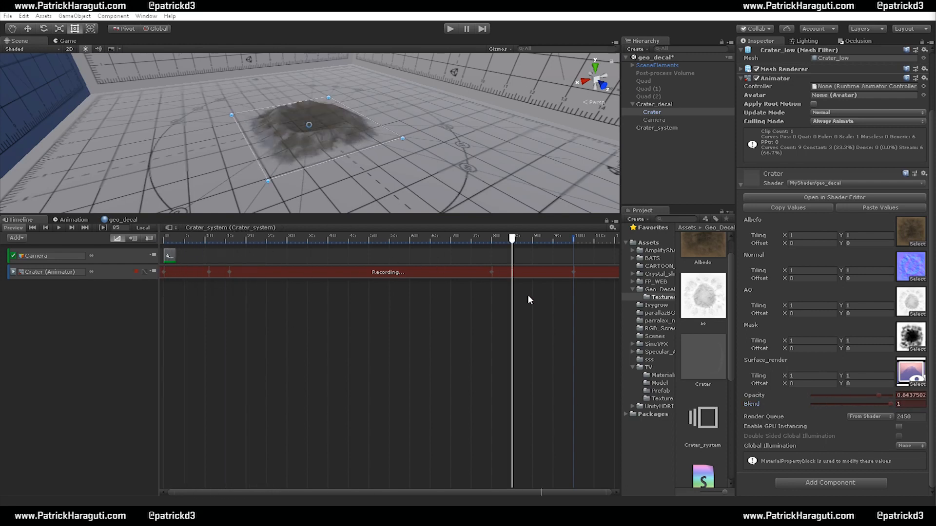
{"action": "left_click_drag", "start_coordinate": [498, 238], "coordinate": [492, 242]}
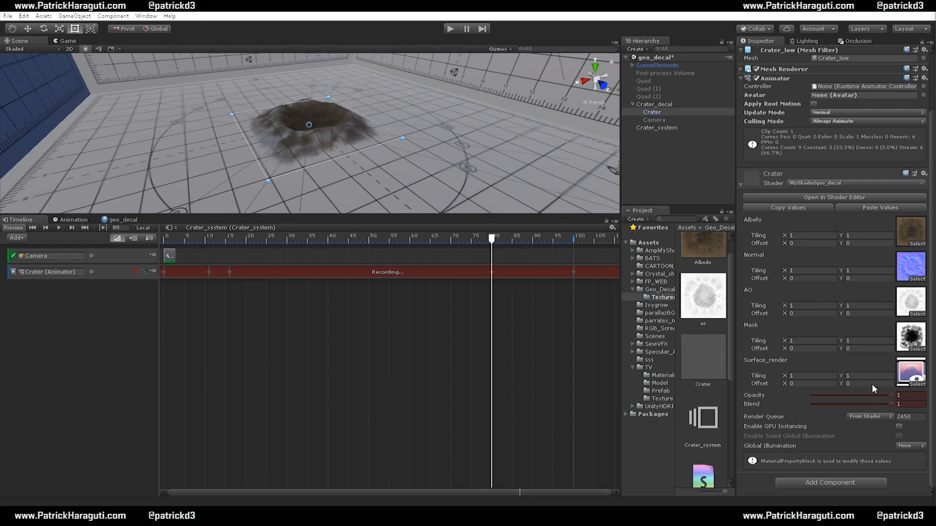
{"action": "right_click", "coordinate": [753, 408]}
{"action": "left_click", "coordinate": [782, 413]}
{"action": "middle_click_drag", "start_coordinate": [522, 336], "coordinate": [445, 339]}
{"action": "left_click_drag", "start_coordinate": [490, 239], "coordinate": [495, 239]}
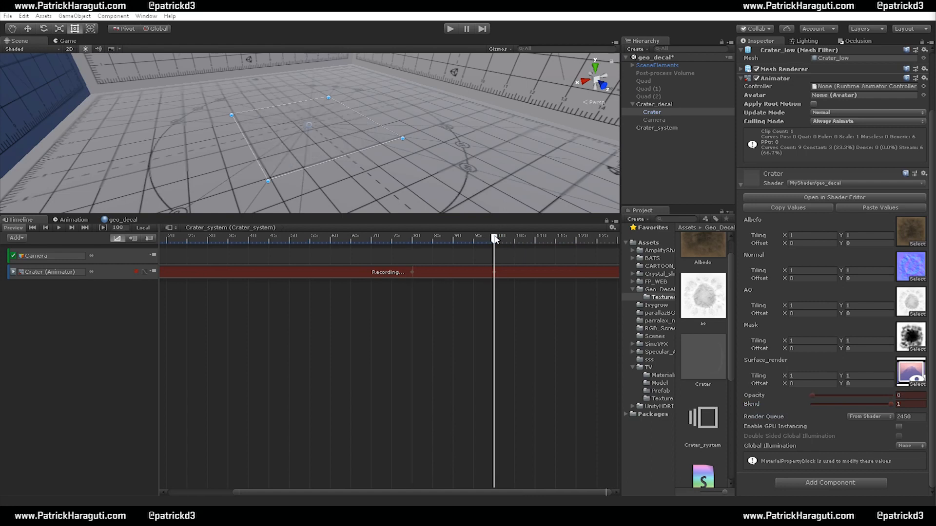
{"action": "left_click", "coordinate": [889, 403]}
Scrub back through the timeline, and review the geo_decal shader graph and the crater's blending with the floor
{"action": "left_click", "coordinate": [498, 246]}
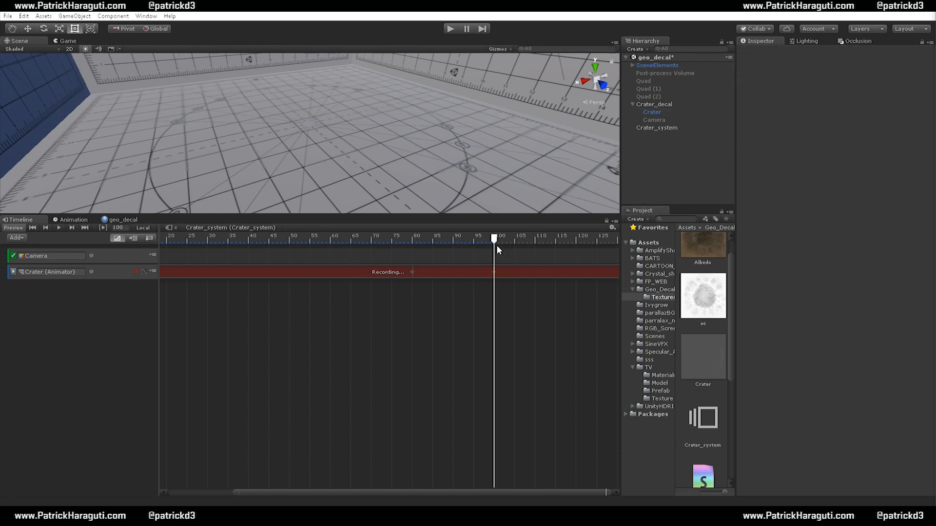
{"action": "left_click_drag", "start_coordinate": [453, 239], "coordinate": [259, 252]}
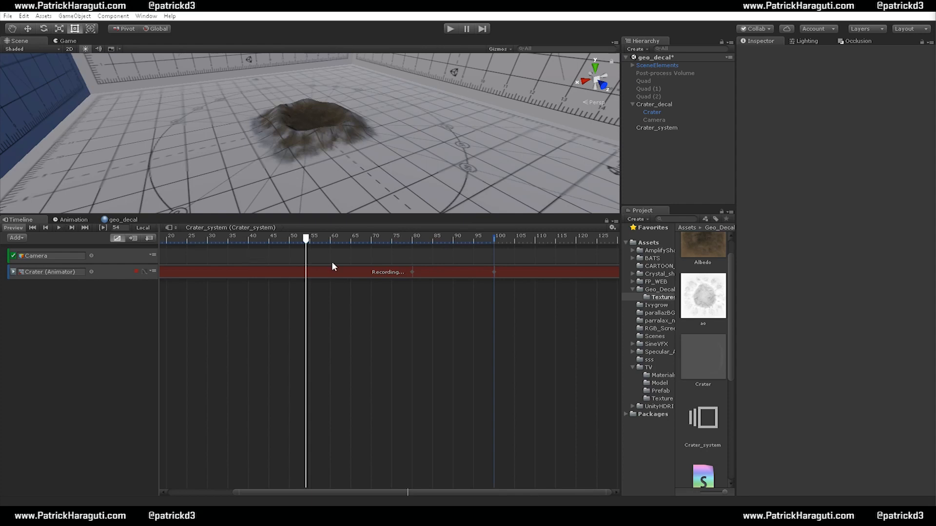
{"action": "left_click", "coordinate": [124, 219]}
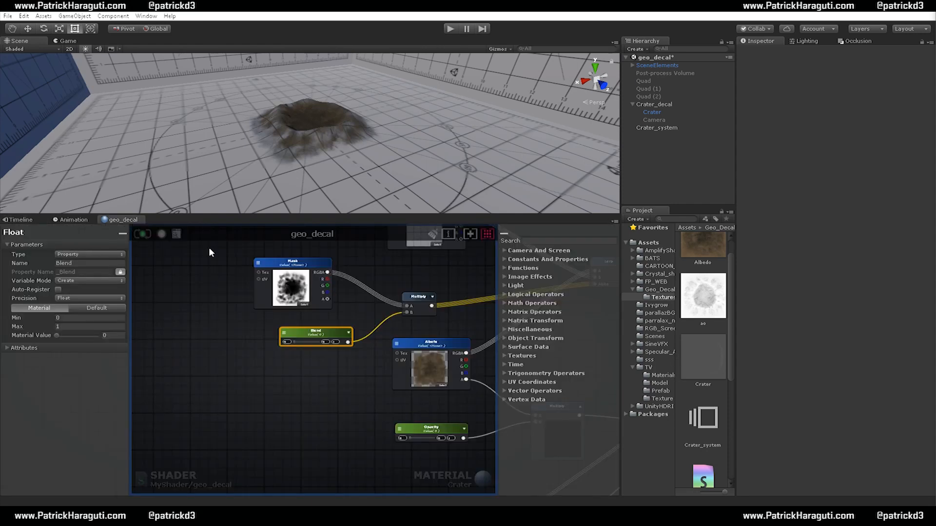
{"action": "scroll", "coordinate": [269, 406], "scroll_direction": "down", "scroll_amount": 1}
{"action": "middle_click_drag", "start_coordinate": [372, 391], "coordinate": [334, 341]}
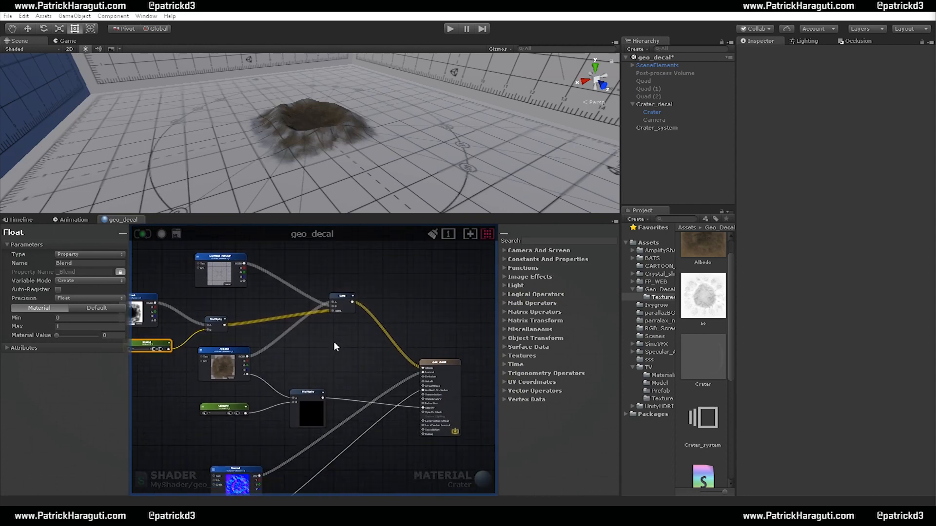
{"action": "middle_click_drag", "start_coordinate": [393, 158], "coordinate": [412, 122]}
{"action": "left_click_drag", "start_coordinate": [310, 130], "coordinate": [351, 161], "text": "alt"}
With recording off, play the timeline in an enlarged Scene view while moving Crater_decal to about X -0.166, Z -2.794
{"action": "left_click", "coordinate": [16, 220]}
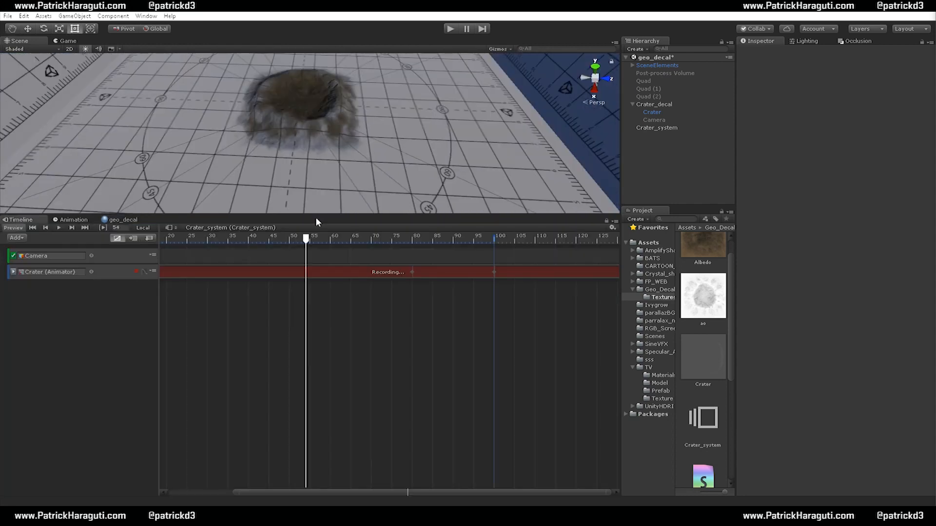
{"action": "left_click_drag", "start_coordinate": [316, 214], "coordinate": [310, 392]}
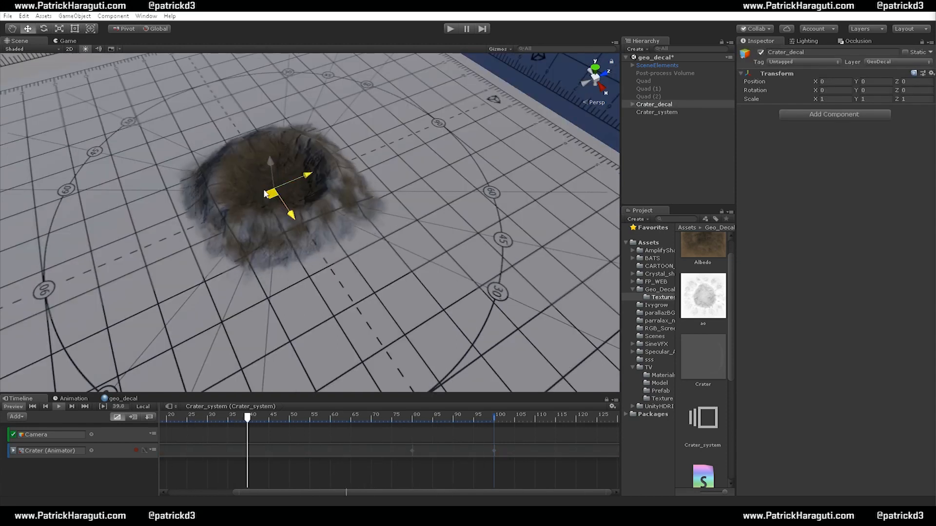
{"action": "left_click_drag", "start_coordinate": [130, 212], "coordinate": [340, 223], "text": "alt"}
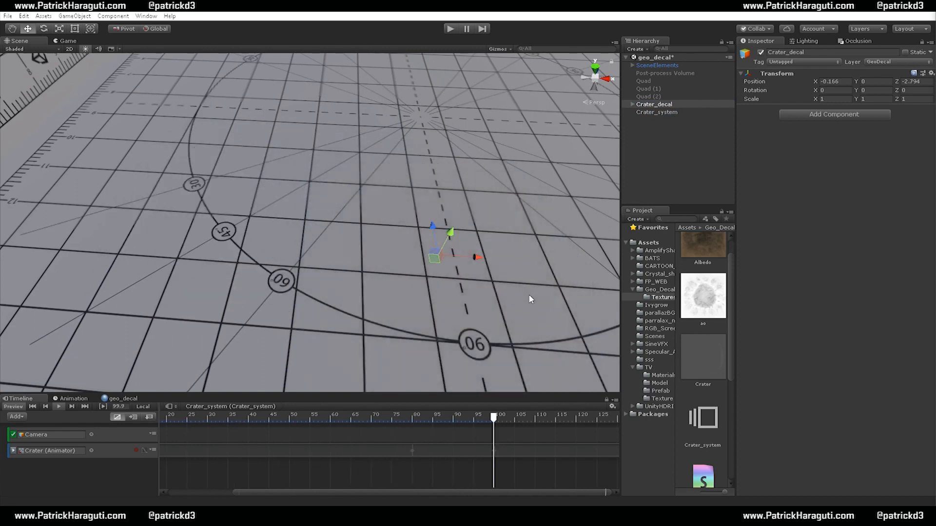
{"action": "middle_click_drag", "start_coordinate": [529, 295], "coordinate": [446, 204]}
{"action": "scroll", "coordinate": [446, 210], "scroll_direction": "down", "scroll_amount": 5}
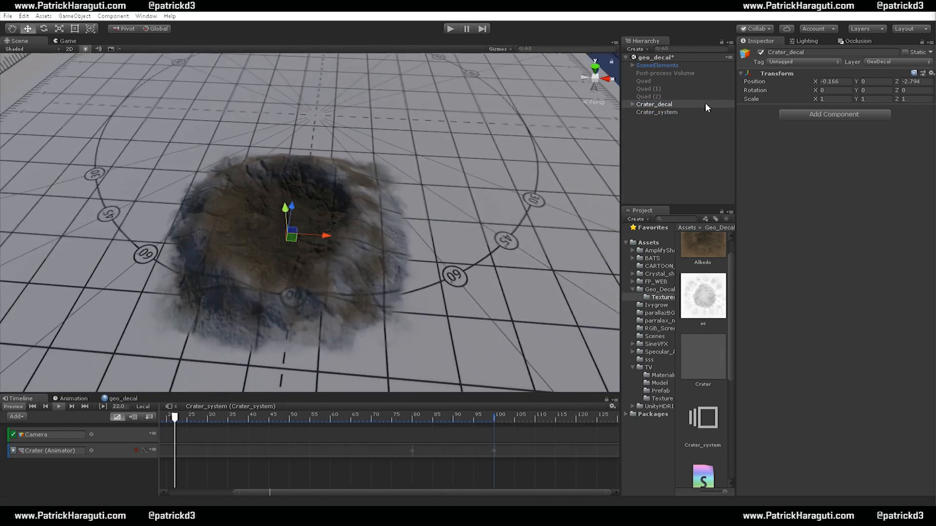
Enable the hidden Quad, Quad (1) and Quad (2) objects in the scene
{"action": "left_click", "coordinate": [639, 96]}
{"action": "left_click", "coordinate": [641, 80], "text": "shift"}
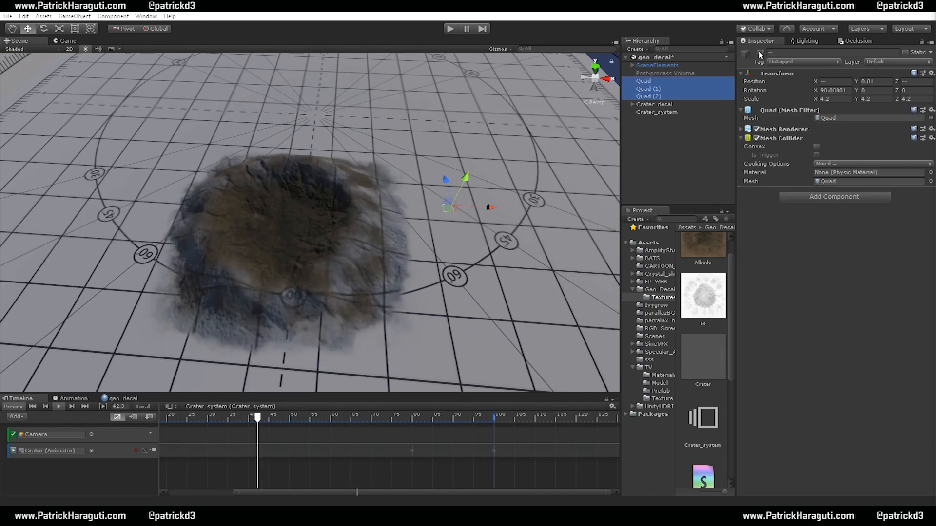
{"action": "left_click", "coordinate": [761, 52]}
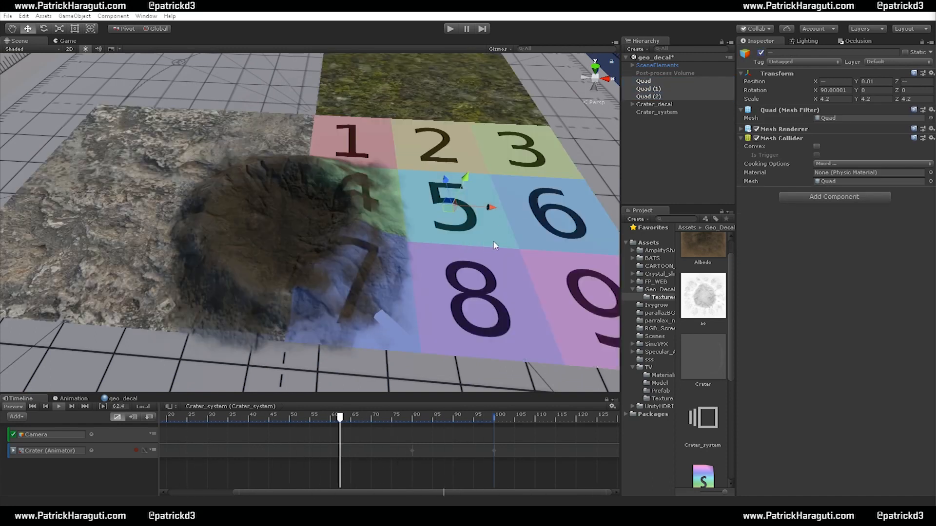
Set the Y position of all three quads to 0.005
{"action": "left_click", "coordinate": [655, 104]}
{"action": "left_click", "coordinate": [652, 96]}
{"action": "left_click", "coordinate": [643, 81], "text": "shift"}
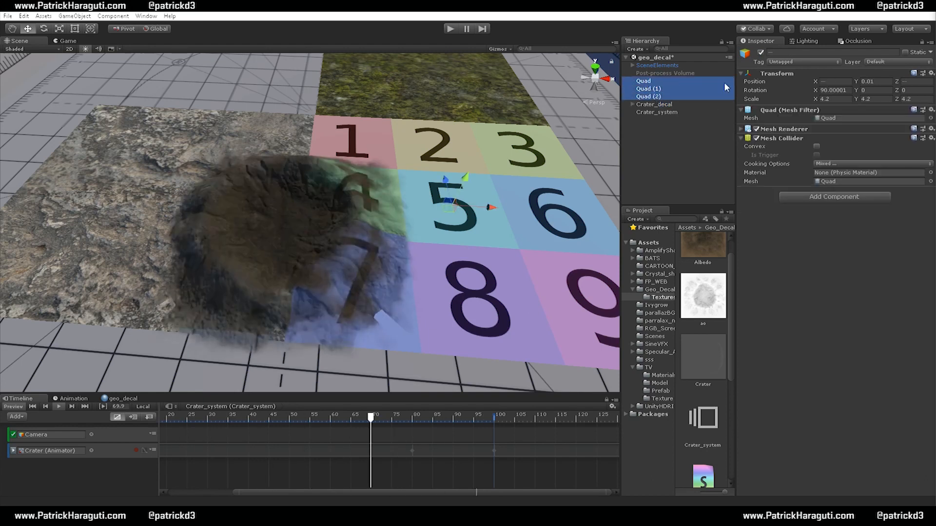
{"action": "left_click", "coordinate": [870, 82]}
{"action": "type", "text": "0.005"}
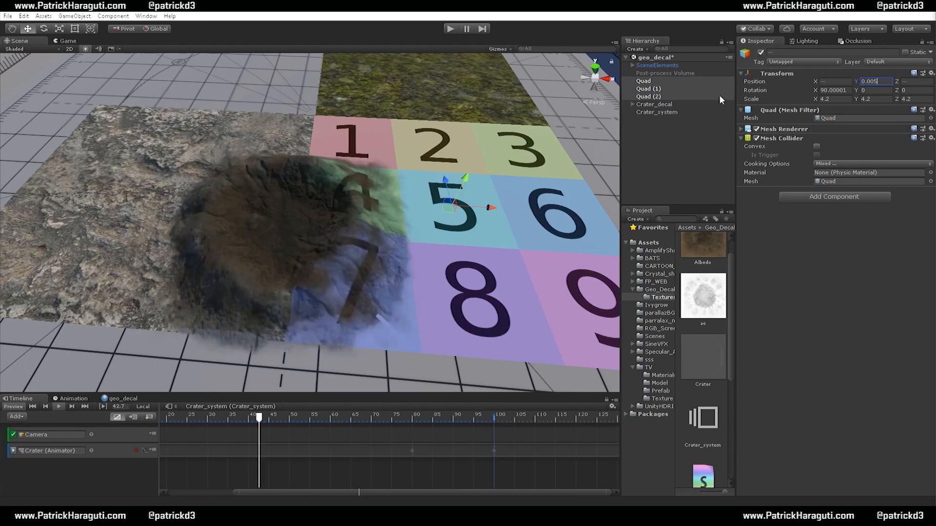
Focus on Crater_decal and set its Y position to 0.0025
{"action": "double_click", "coordinate": [654, 104]}
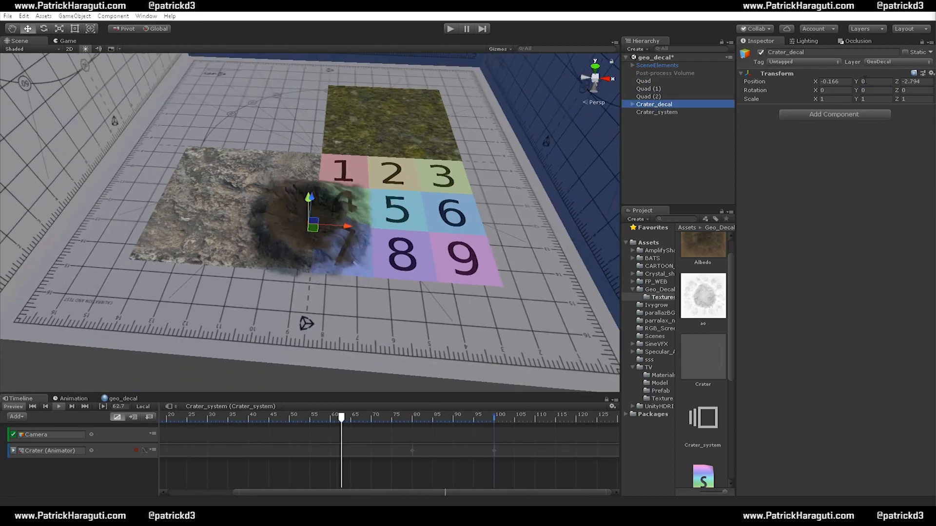
{"action": "left_click", "coordinate": [870, 81]}
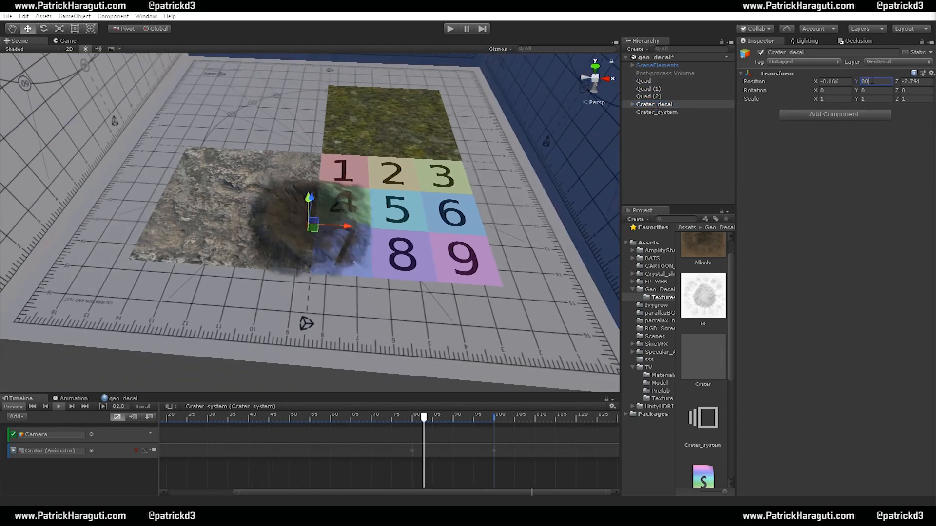
{"action": "key", "text": "BackSpace"}
{"action": "type", "text": ".002"}
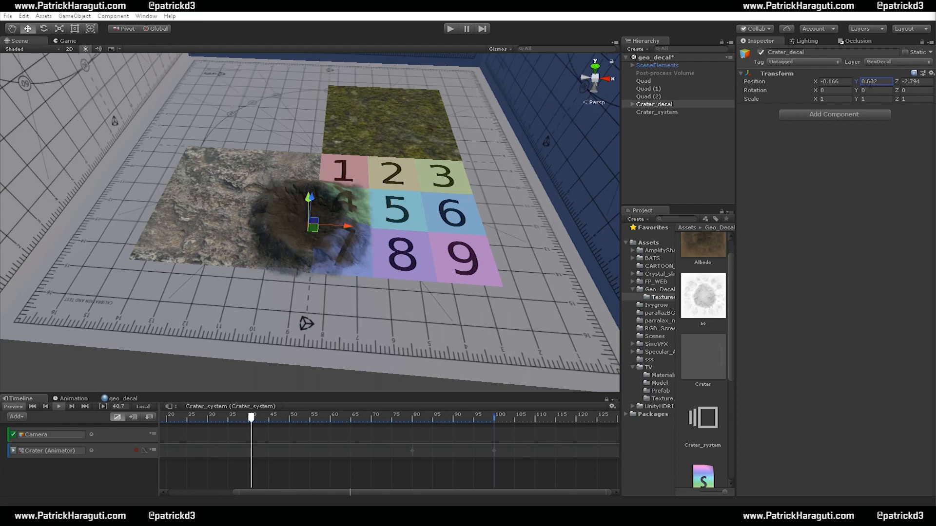
{"action": "type", "text": "5"}
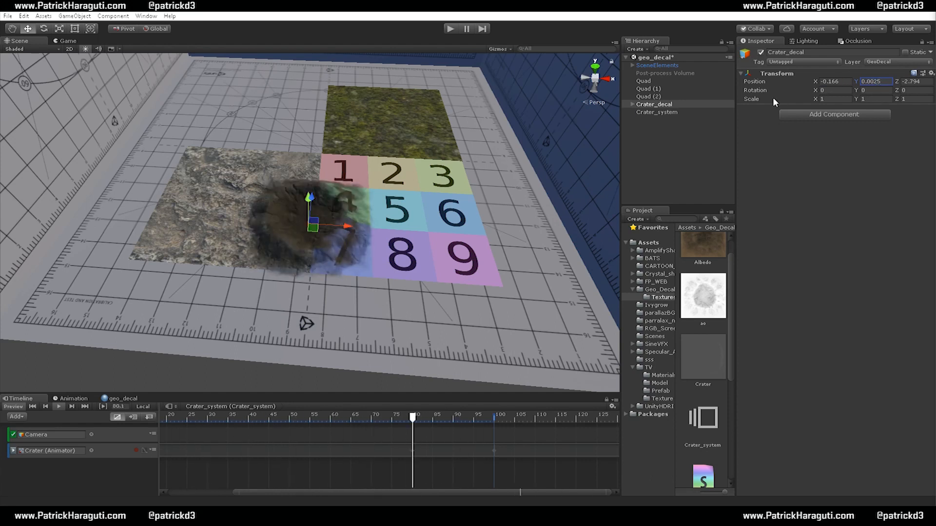
Raise Crater_decal to a Y position of about 0.042 and move it across the textured quads
{"action": "left_click_drag", "start_coordinate": [391, 245], "coordinate": [337, 223], "text": "alt"}
{"action": "right_click_drag", "start_coordinate": [373, 172], "coordinate": [317, 187], "text": "alt"}
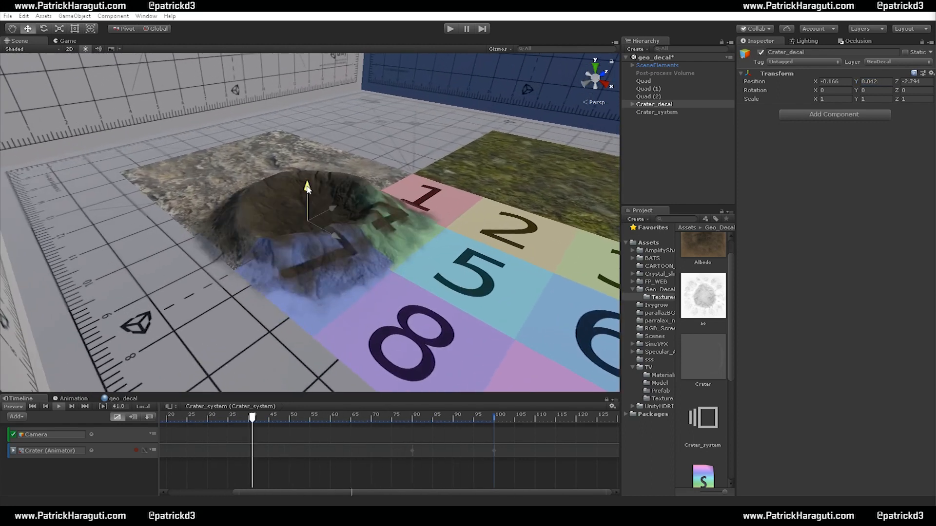
{"action": "left_click_drag", "start_coordinate": [307, 188], "coordinate": [308, 299], "text": "alt"}
{"action": "left_click_drag", "start_coordinate": [312, 229], "coordinate": [448, 140]}
{"action": "left_click_drag", "start_coordinate": [563, 223], "coordinate": [390, 173], "text": "alt"}
{"action": "middle_click_drag", "start_coordinate": [465, 220], "coordinate": [195, 81]}
{"action": "left_click_drag", "start_coordinate": [255, 168], "coordinate": [338, 169]}
Examine from several angles and distances how the crater blends with the textured quads beneath it
{"action": "left_click", "coordinate": [382, 200]}
{"action": "left_click_drag", "start_coordinate": [297, 249], "coordinate": [511, 203], "text": "alt"}
{"action": "left_click_drag", "start_coordinate": [442, 199], "coordinate": [511, 239], "text": "alt"}
{"action": "right_click_drag", "start_coordinate": [353, 265], "coordinate": [330, 147], "text": "alt"}
{"action": "left_click_drag", "start_coordinate": [280, 276], "coordinate": [399, 203], "text": "alt"}
{"action": "right_click_drag", "start_coordinate": [399, 202], "coordinate": [380, 186], "text": "alt"}
{"action": "left_click_drag", "start_coordinate": [380, 186], "coordinate": [275, 294], "text": "alt"}
{"action": "right_click_drag", "start_coordinate": [275, 295], "coordinate": [302, 273], "text": "alt"}
{"action": "left_click_drag", "start_coordinate": [302, 273], "coordinate": [425, 171], "text": "alt"}
Move Crater_decal to about X -0.19, Z -0.15, where the three quads meet, and examine its blending from several angles
{"action": "left_click_drag", "start_coordinate": [349, 181], "coordinate": [291, 216]}
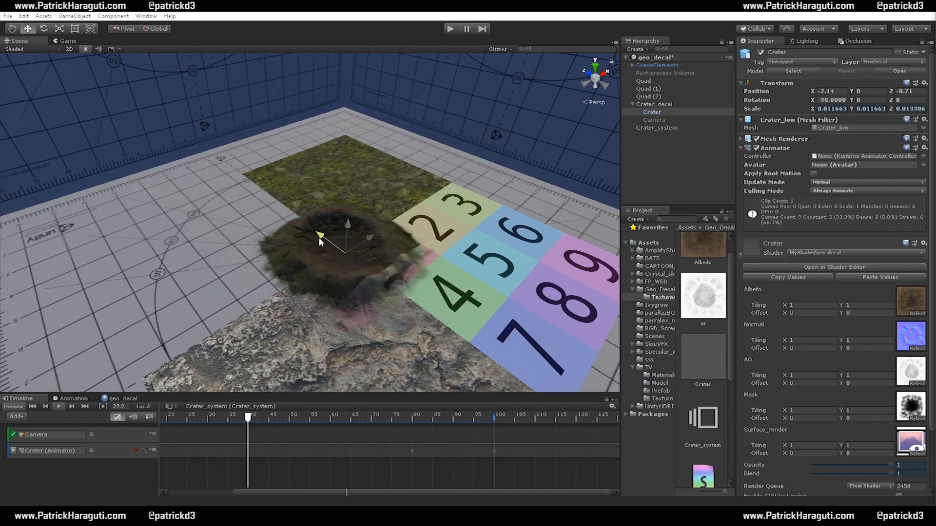
{"action": "left_click_drag", "start_coordinate": [394, 281], "coordinate": [361, 322], "text": "alt"}
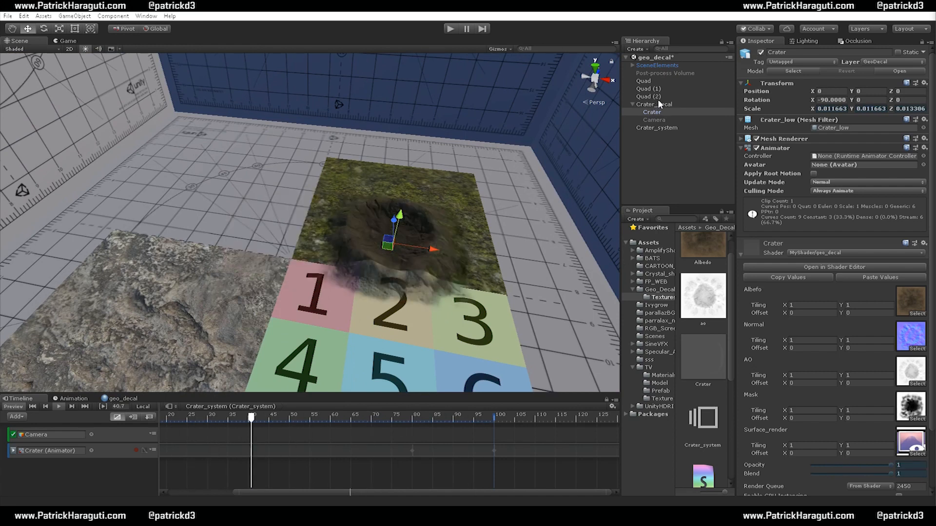
{"action": "double_click", "coordinate": [670, 104]}
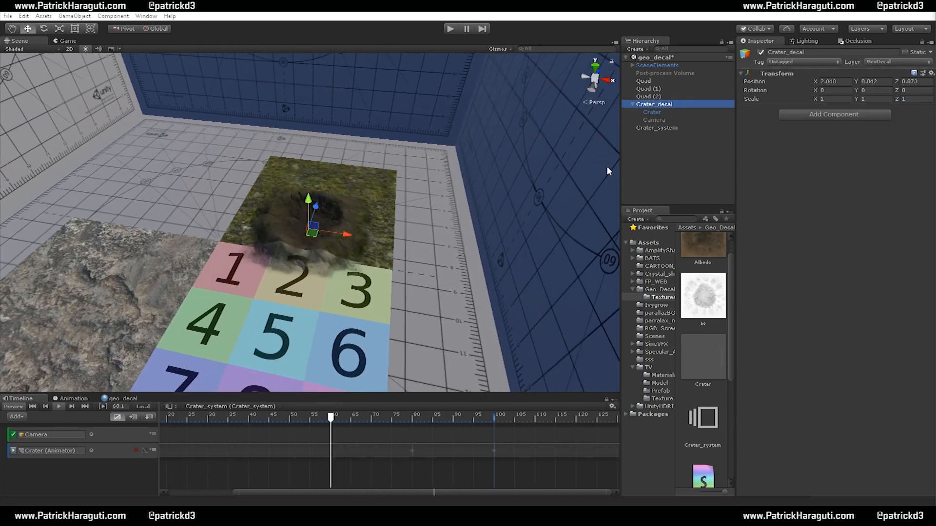
{"action": "left_click_drag", "start_coordinate": [339, 233], "coordinate": [245, 254]}
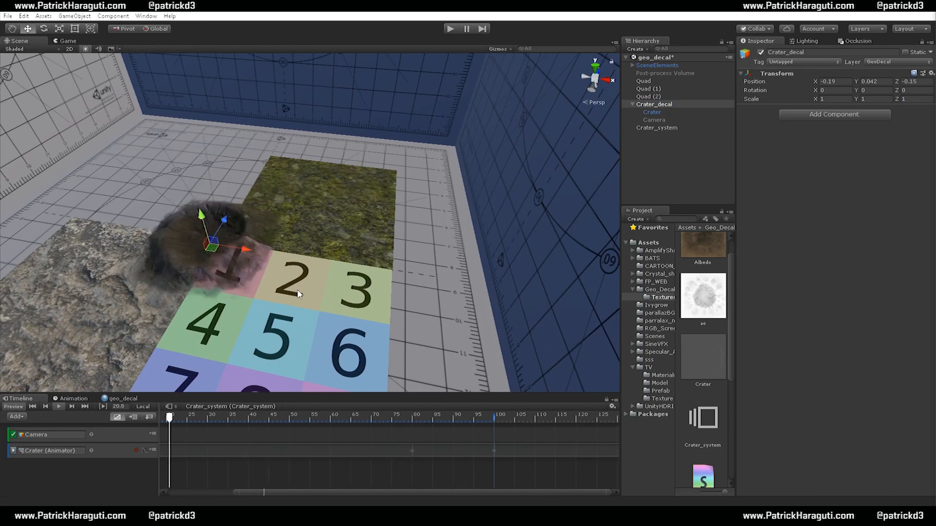
{"action": "left_click_drag", "start_coordinate": [297, 293], "coordinate": [315, 280], "text": "alt"}
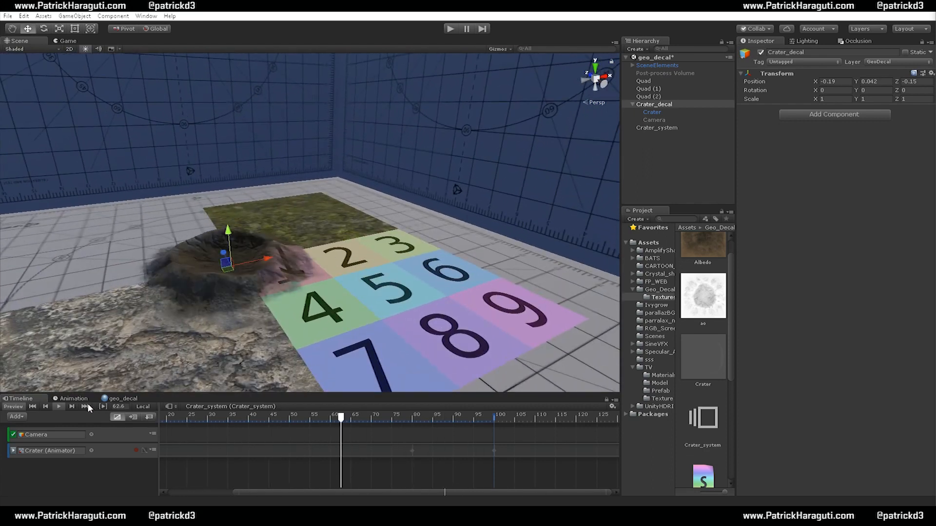
{"action": "left_click_drag", "start_coordinate": [430, 219], "coordinate": [345, 290], "text": "alt"}
{"action": "middle_click_drag", "start_coordinate": [344, 290], "coordinate": [473, 257]}
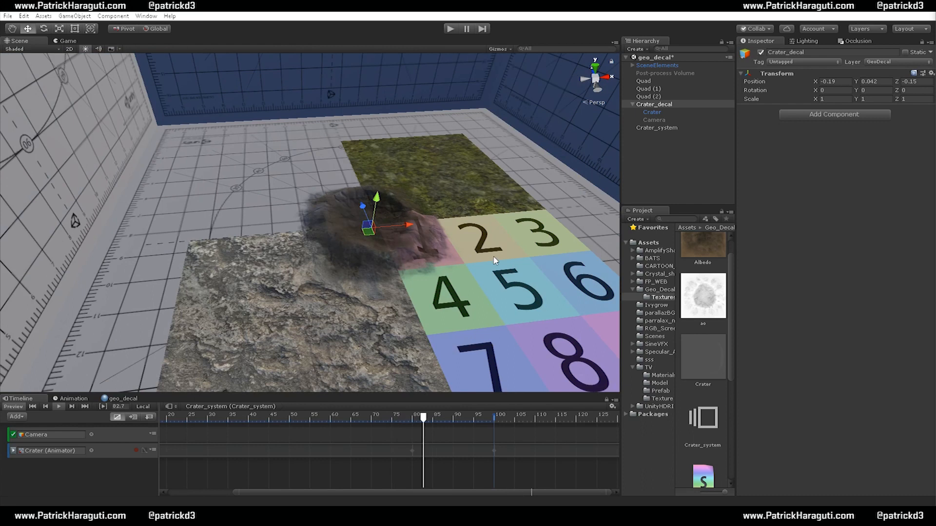
{"action": "left_click_drag", "start_coordinate": [472, 261], "coordinate": [404, 286], "text": "alt"}
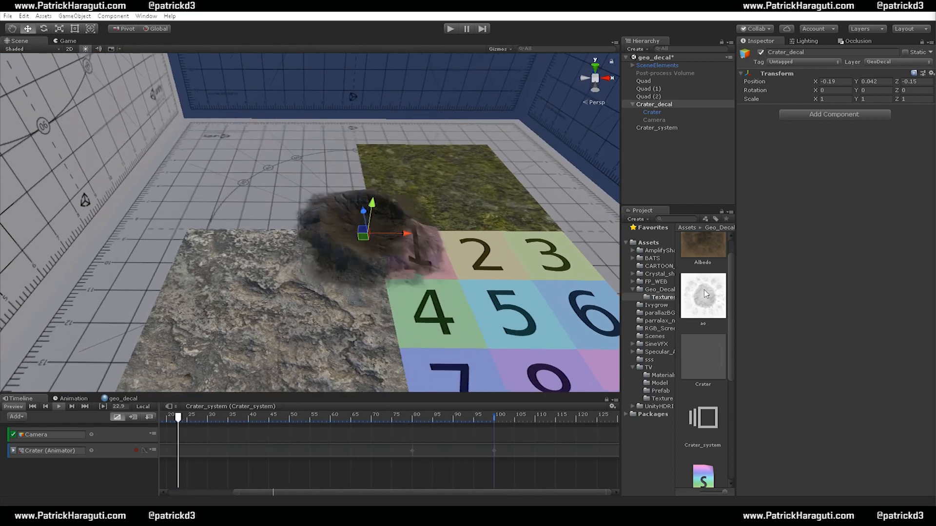
Widen the Project area and inspect the ao and mask textures in the Textures folder
{"action": "left_click_drag", "start_coordinate": [619, 242], "coordinate": [540, 242]}
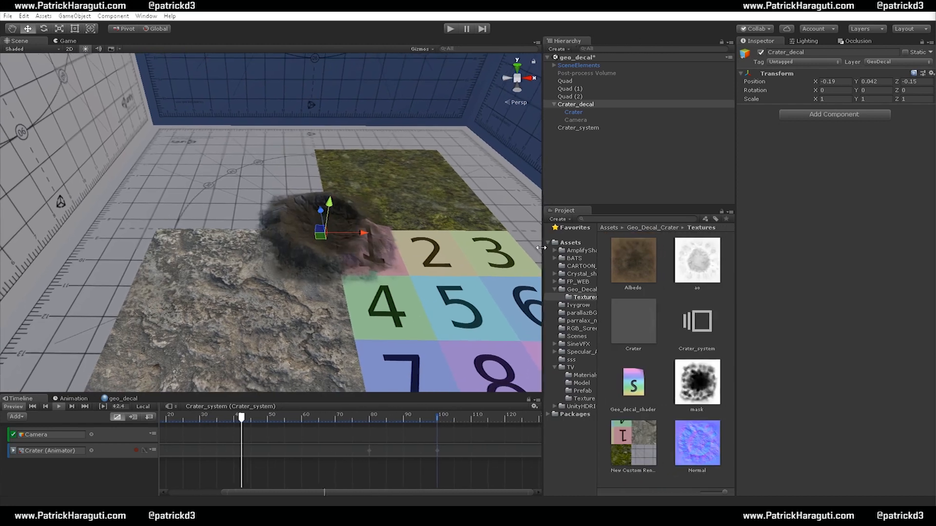
{"action": "left_click", "coordinate": [705, 267]}
{"action": "left_click", "coordinate": [706, 389]}
{"action": "left_click", "coordinate": [686, 261]}
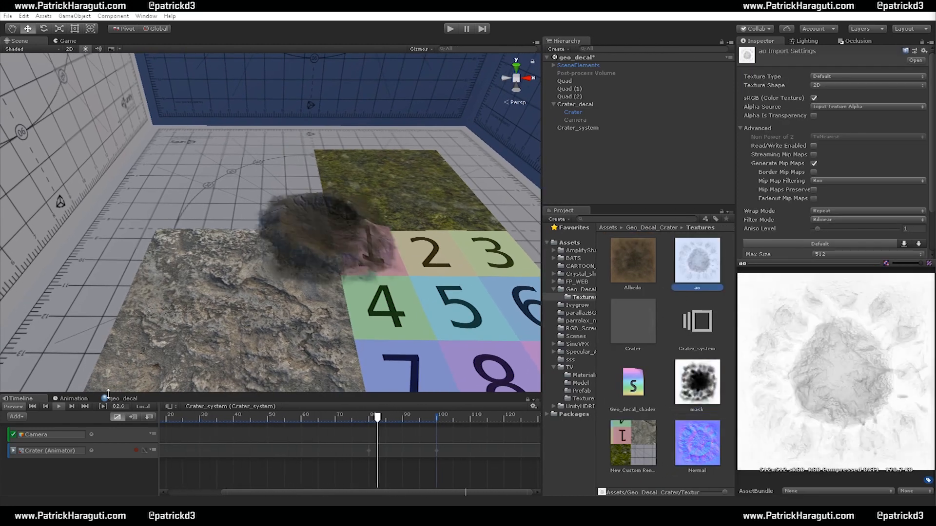
Open the geo_decal shader graph, enlarge its panel and examine the Mask, Blend and Albedo nodes feeding the Lerp node
{"action": "left_click", "coordinate": [120, 404]}
{"action": "left_click_drag", "start_coordinate": [263, 394], "coordinate": [263, 288]}
{"action": "middle_click_drag", "start_coordinate": [235, 383], "coordinate": [317, 338]}
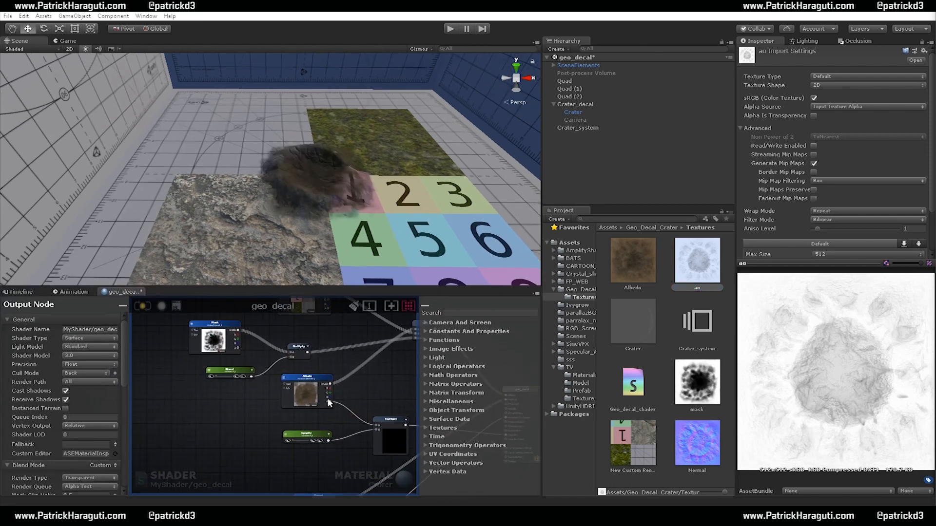
{"action": "middle_click_drag", "start_coordinate": [215, 391], "coordinate": [184, 441]}
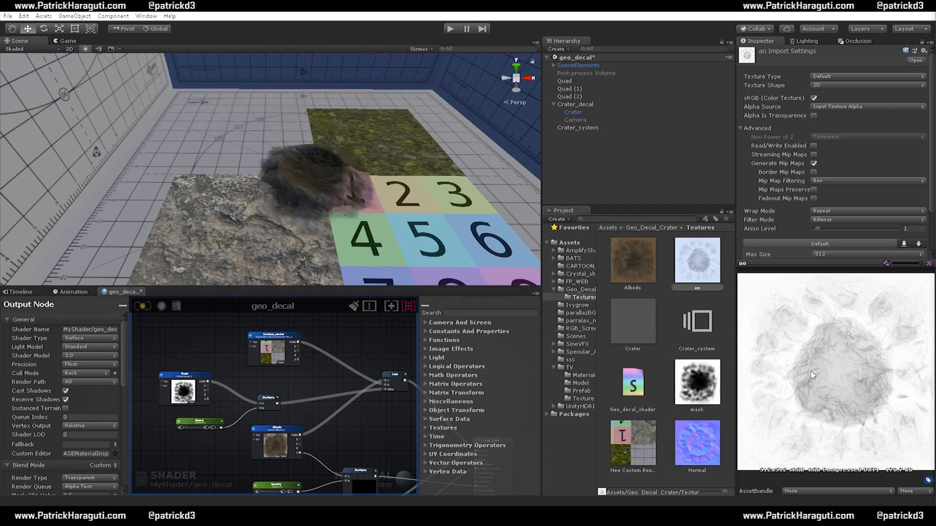
Examine from several low and high angles how the crater blends into the three textured quads
{"action": "left_click_drag", "start_coordinate": [418, 193], "coordinate": [351, 192], "text": "alt"}
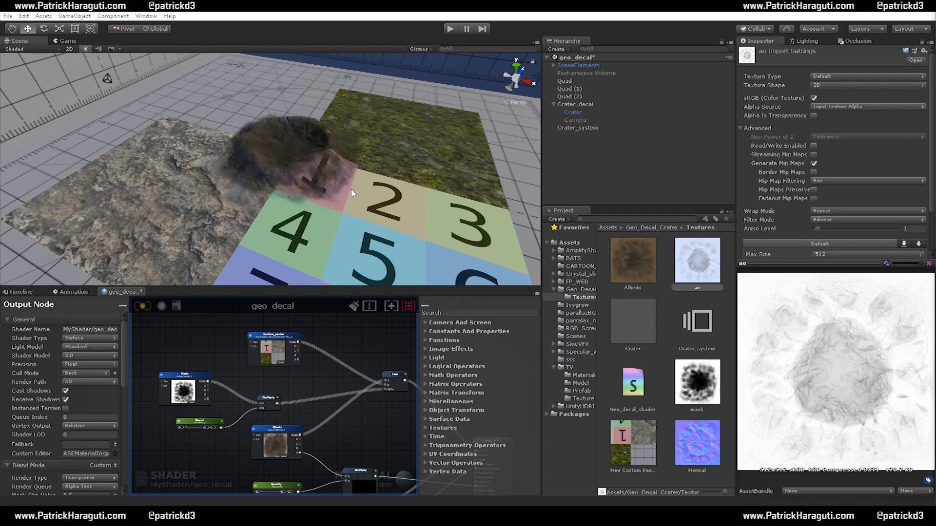
{"action": "left_click_drag", "start_coordinate": [303, 219], "coordinate": [276, 191], "text": "alt"}
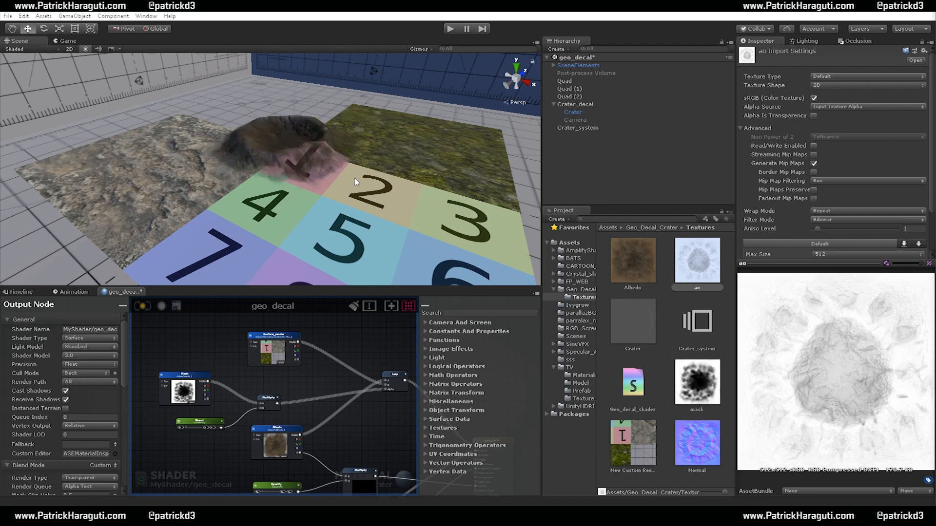
{"action": "left_click_drag", "start_coordinate": [404, 201], "coordinate": [373, 182], "text": "alt"}
{"action": "left_click_drag", "start_coordinate": [367, 139], "coordinate": [430, 202], "text": "alt"}
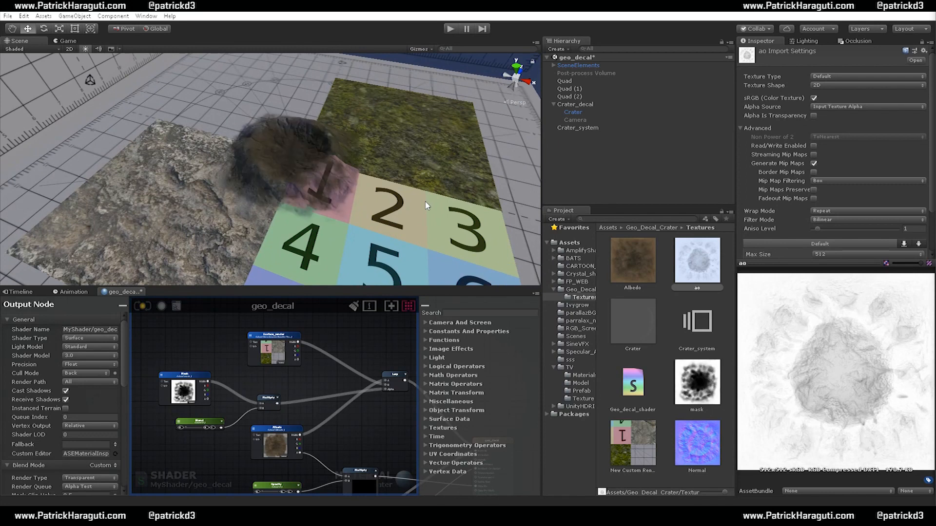
{"action": "left_click_drag", "start_coordinate": [247, 171], "coordinate": [243, 234], "text": "alt"}
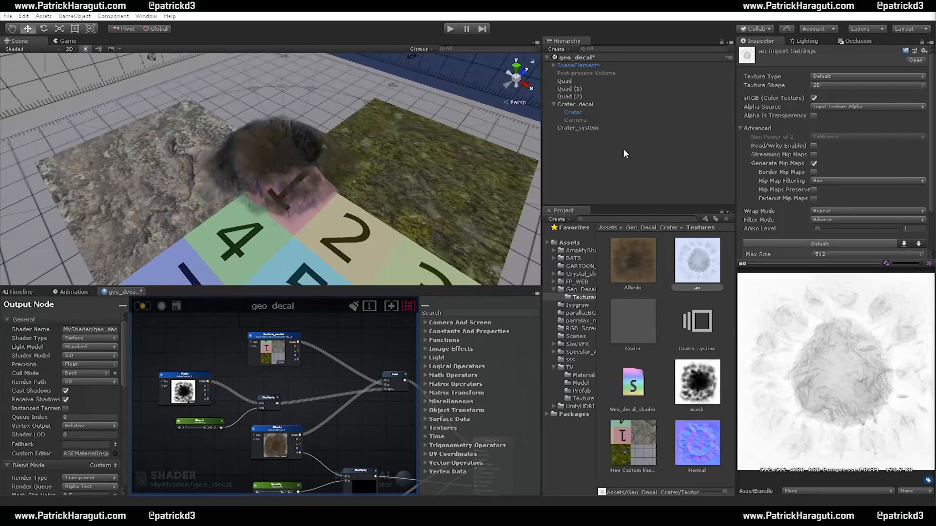
Select Crater_decal, bring back the Timeline in place of the shader graph and collapse Crater_decal's children
{"action": "left_click", "coordinate": [572, 103]}
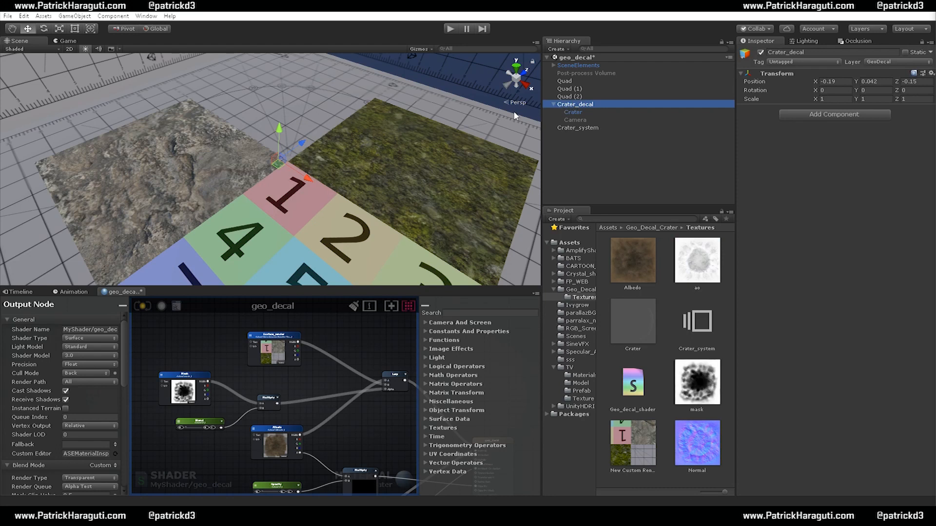
{"action": "left_click", "coordinate": [19, 291]}
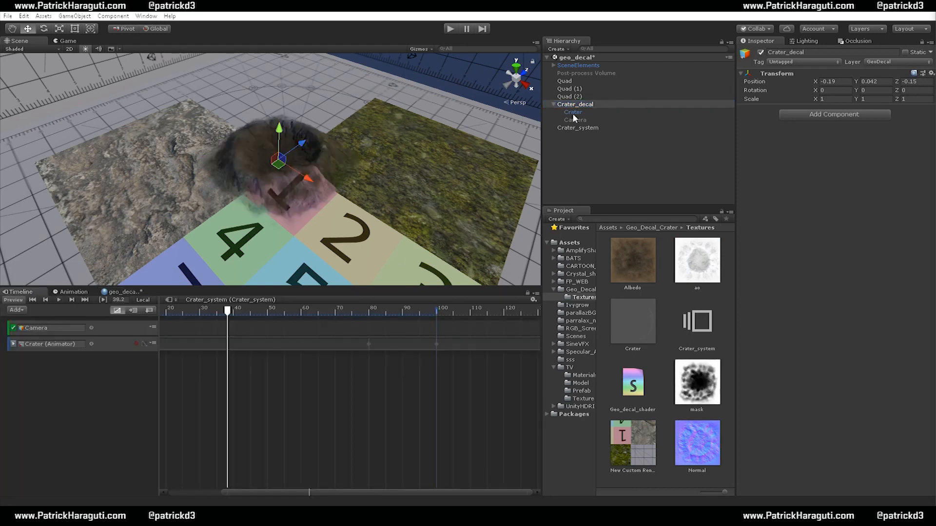
{"action": "left_click", "coordinate": [554, 104]}
{"action": "left_click_drag", "start_coordinate": [249, 242], "coordinate": [457, 222], "text": "alt"}
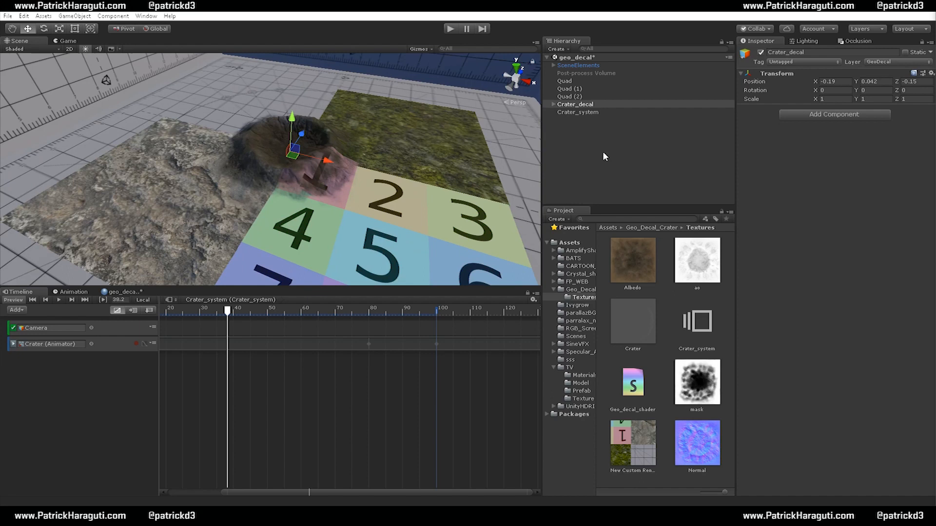
Inspect Crater_system's Playable Director, the crater up close and the New Custom Render Texture settings
{"action": "double_click", "coordinate": [584, 112]}
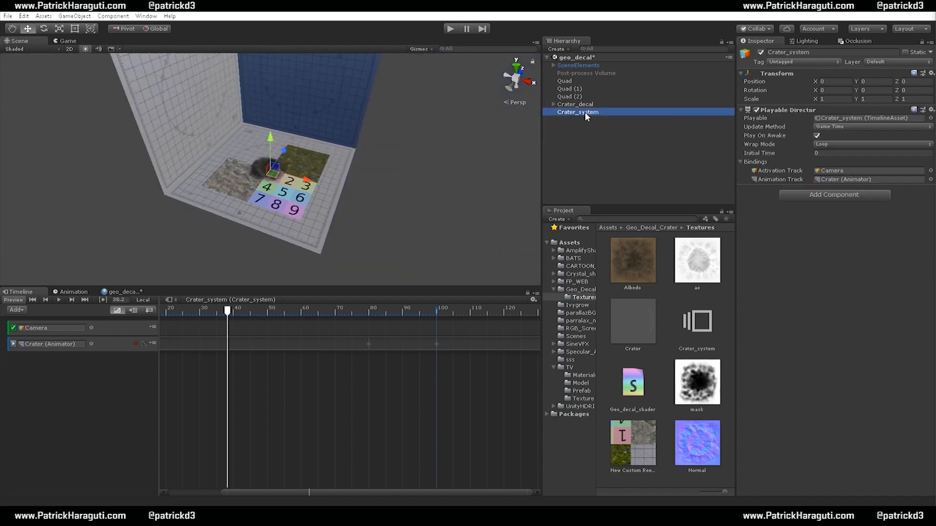
{"action": "right_click_drag", "start_coordinate": [364, 175], "coordinate": [310, 289], "text": "alt"}
{"action": "left_click_drag", "start_coordinate": [321, 210], "coordinate": [350, 131], "text": "alt"}
{"action": "right_click_drag", "start_coordinate": [350, 130], "coordinate": [341, 138], "text": "alt"}
{"action": "left_click_drag", "start_coordinate": [340, 138], "coordinate": [350, 160], "text": "alt"}
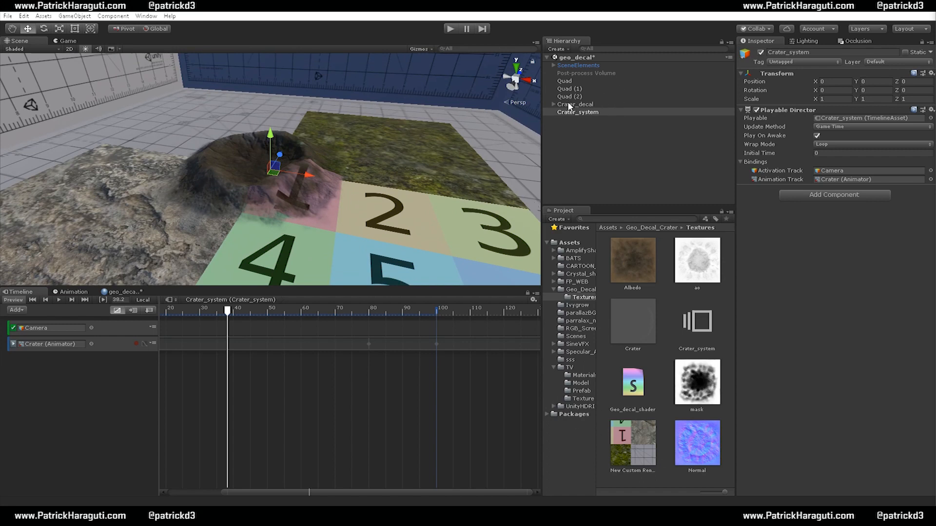
{"action": "left_click", "coordinate": [623, 440]}
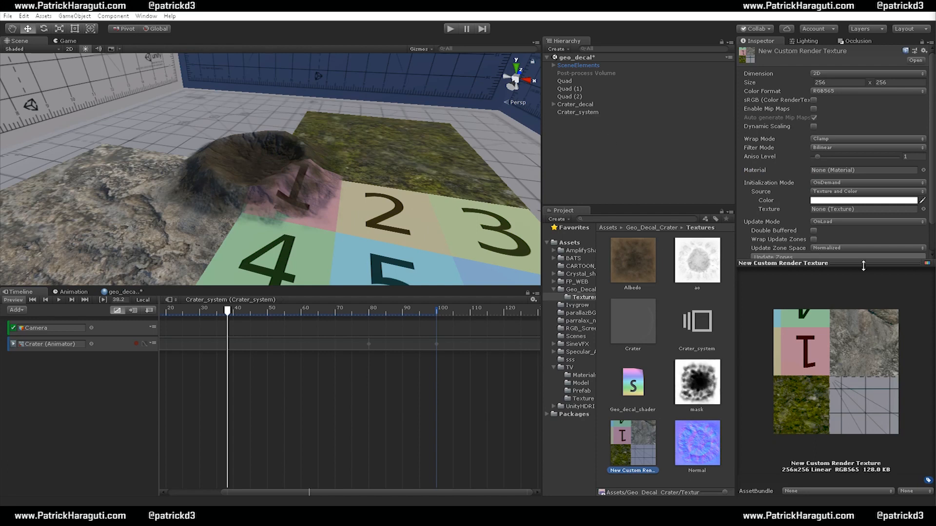
{"action": "mouse_move", "coordinate": [195, 104]}
{"action": "left_mouse_down", "text": "alt"}
{"action": "mouse_move", "coordinate": [187, 104]}
{"action": "mouse_move", "coordinate": [259, 138]}
{"action": "mouse_move", "coordinate": [175, 109]}
{"action": "mouse_move", "coordinate": [194, 122]}
{"action": "left_mouse_up", "text": "alt"}
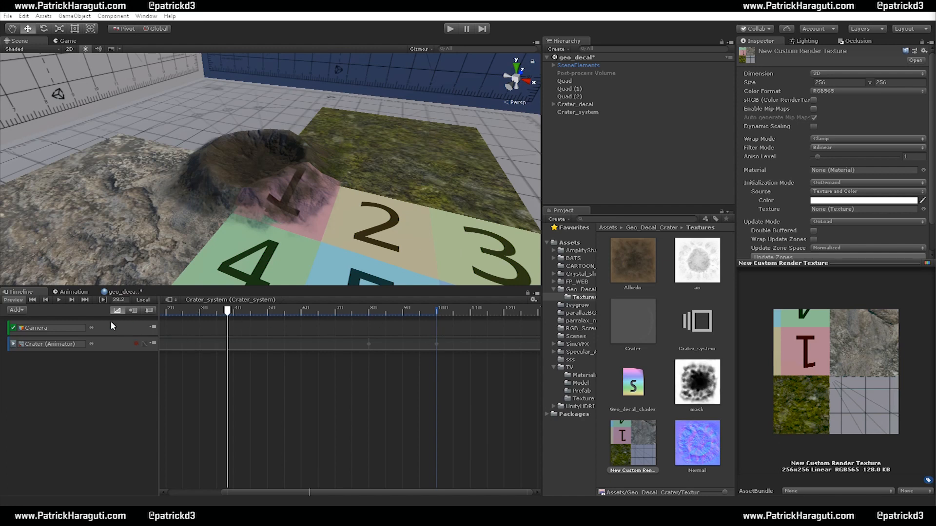
Deactivate the Crater_system object and add a Playable Director component to Crater_decal
{"action": "left_click", "coordinate": [587, 112]}
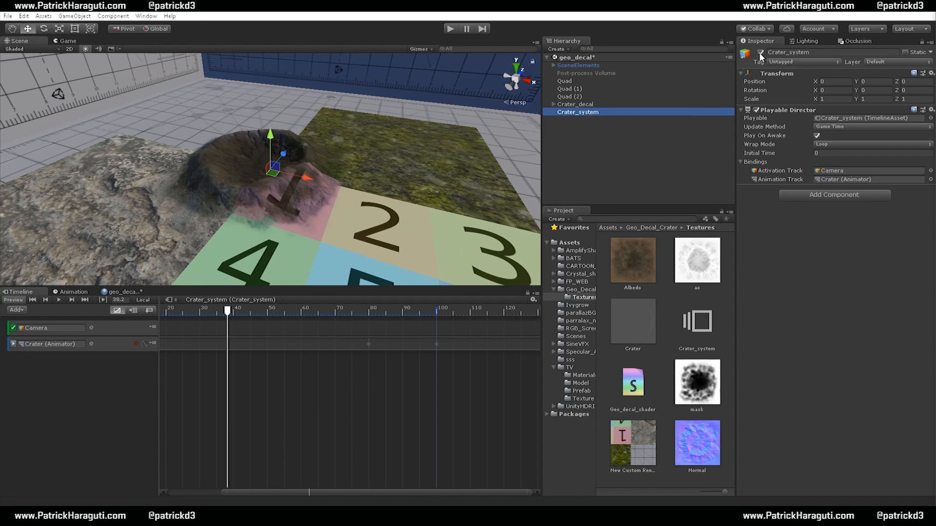
{"action": "left_click", "coordinate": [761, 53]}
{"action": "left_click", "coordinate": [582, 104]}
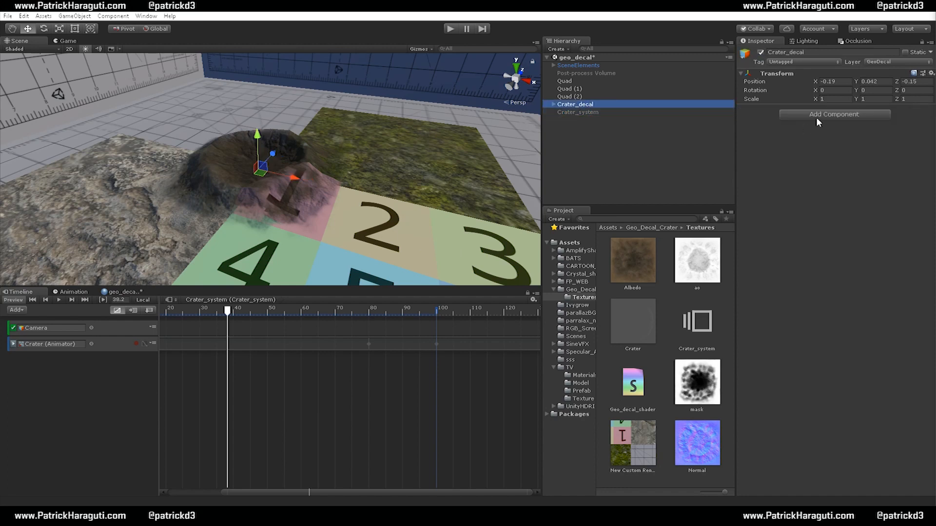
{"action": "left_click", "coordinate": [815, 117]}
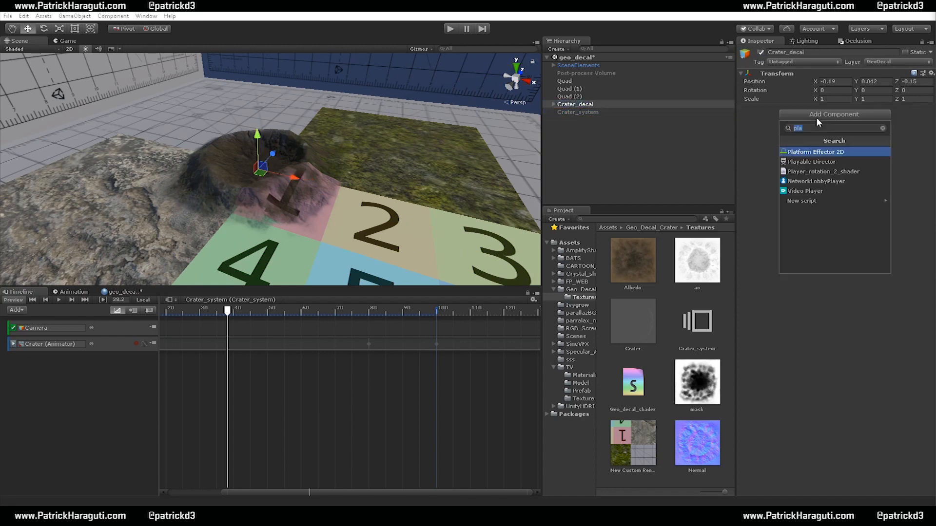
{"action": "left_click", "coordinate": [814, 162]}
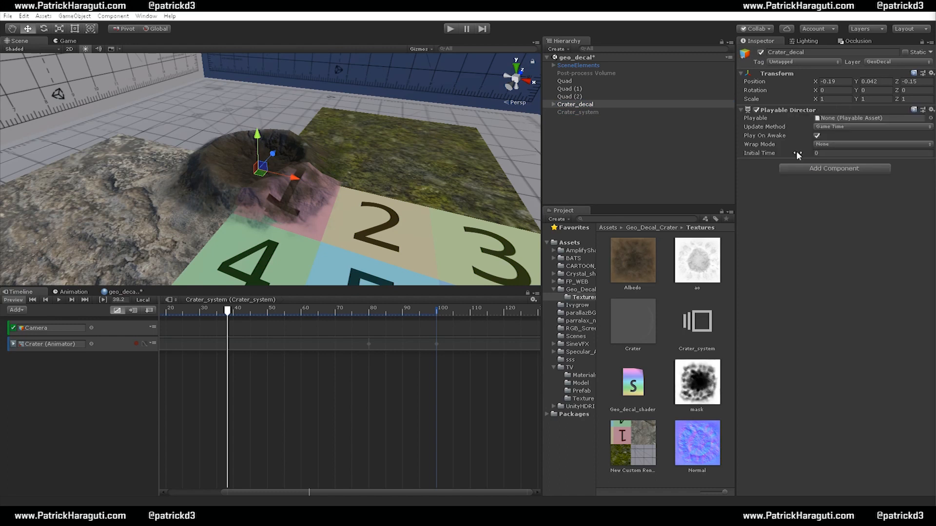
Assign the Crater_system timeline asset as Crater_decal's Playable, binding Camera to the Activation Track and Crater to the Animation Track
{"action": "left_click_drag", "start_coordinate": [697, 321], "coordinate": [842, 120]}
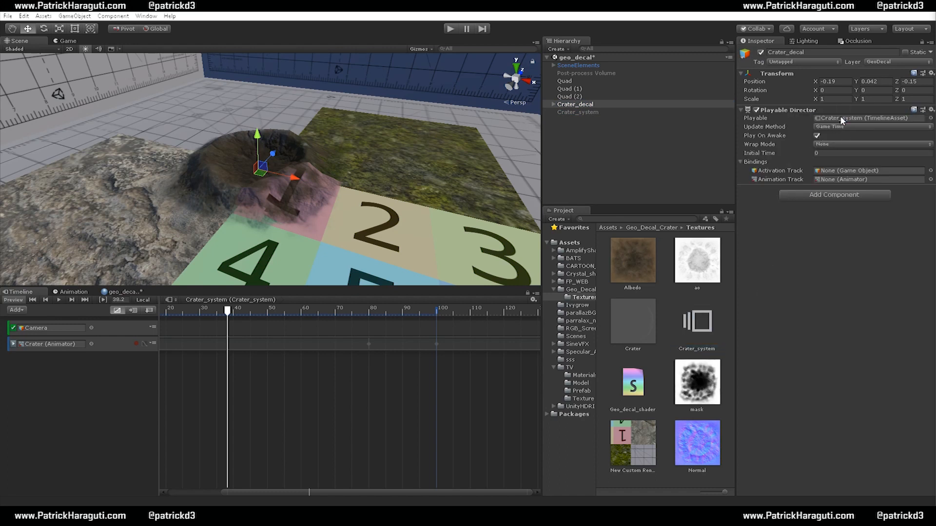
{"action": "left_click", "coordinate": [553, 105]}
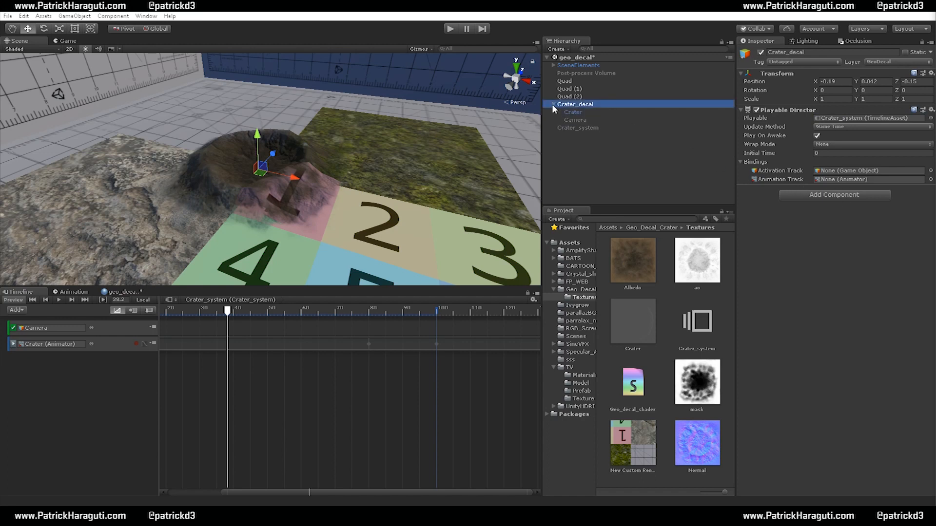
{"action": "left_click_drag", "start_coordinate": [575, 121], "coordinate": [837, 175]}
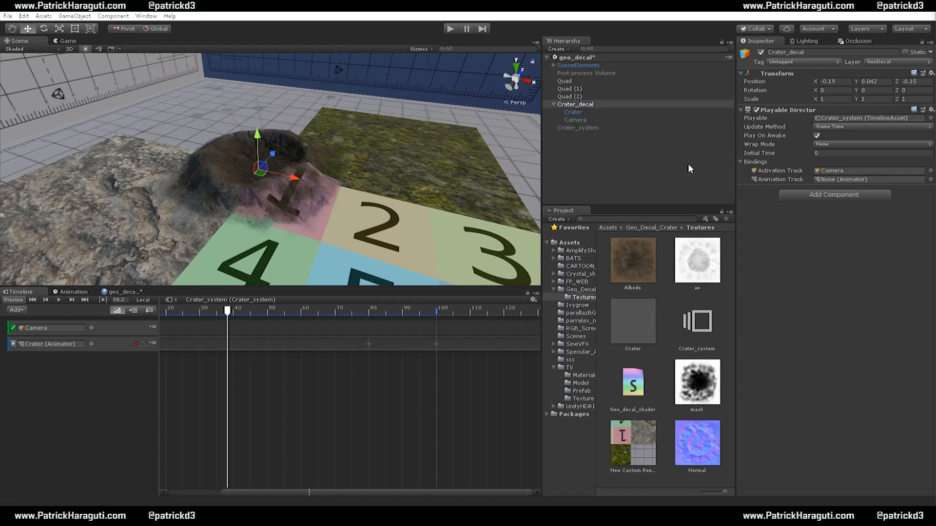
{"action": "left_click", "coordinate": [573, 114]}
{"action": "left_click_drag", "start_coordinate": [573, 114], "coordinate": [835, 179]}
{"action": "left_click", "coordinate": [553, 103]}
Switch the Timeline to the Crater_system (Crater_decal) director and play its animation
{"action": "left_click", "coordinate": [59, 299]}
{"action": "left_click", "coordinate": [182, 299]}
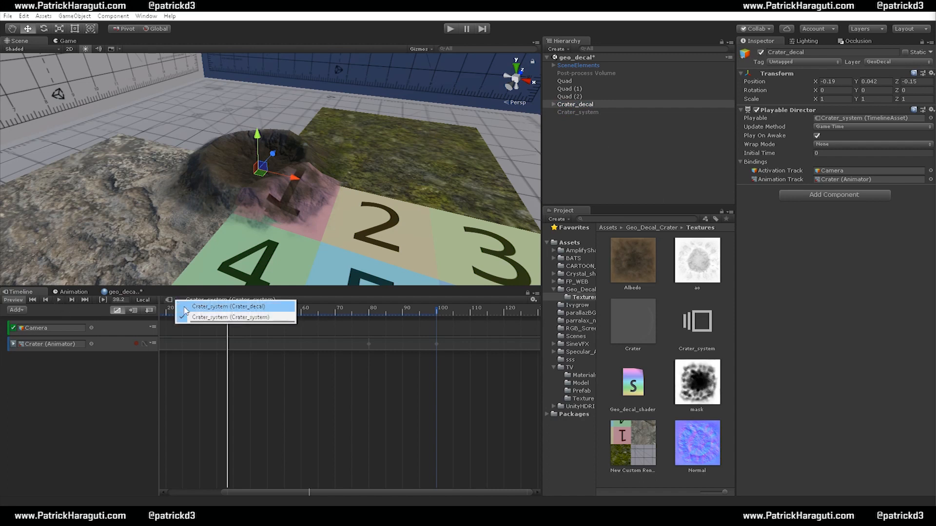
{"action": "left_click", "coordinate": [226, 307]}
{"action": "left_click", "coordinate": [59, 299]}
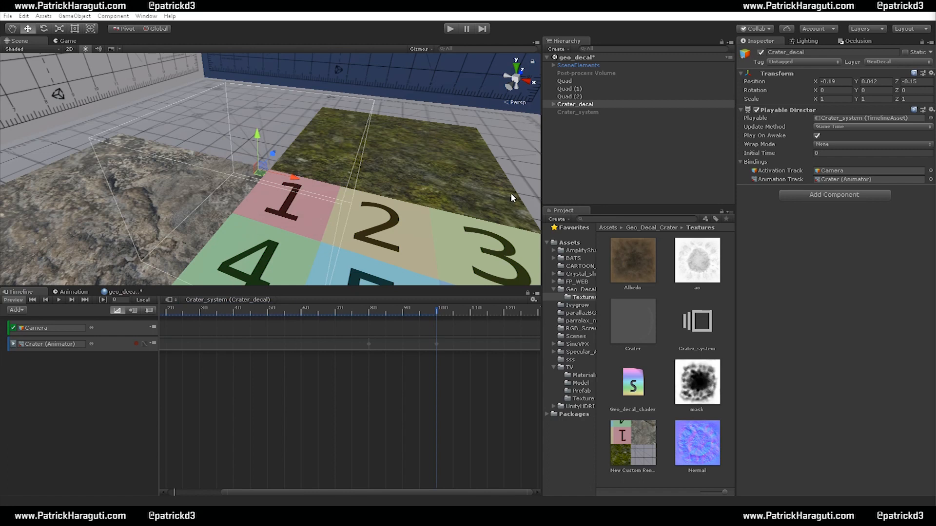
Set Crater_decal's Playable Director wrap mode to Loop and play the timeline while viewing the crater from several angles
{"action": "left_click", "coordinate": [855, 144]}
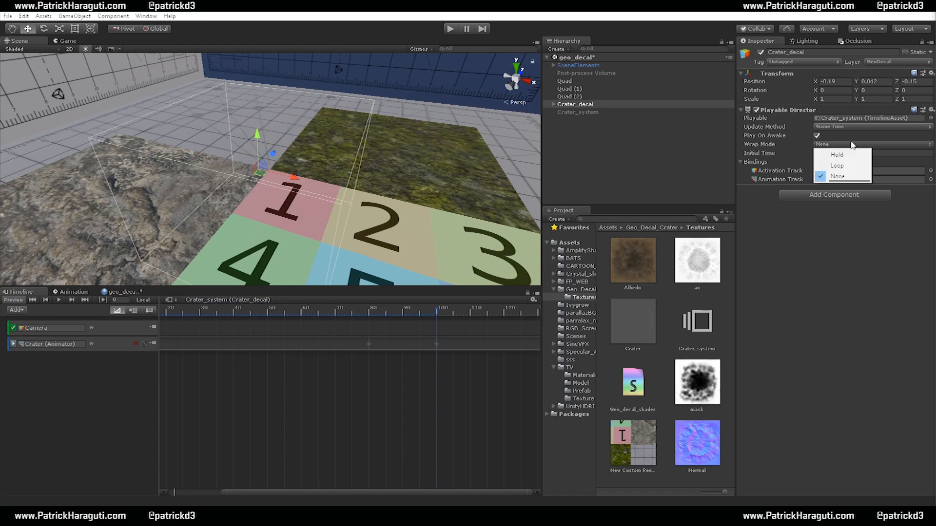
{"action": "left_click", "coordinate": [853, 166]}
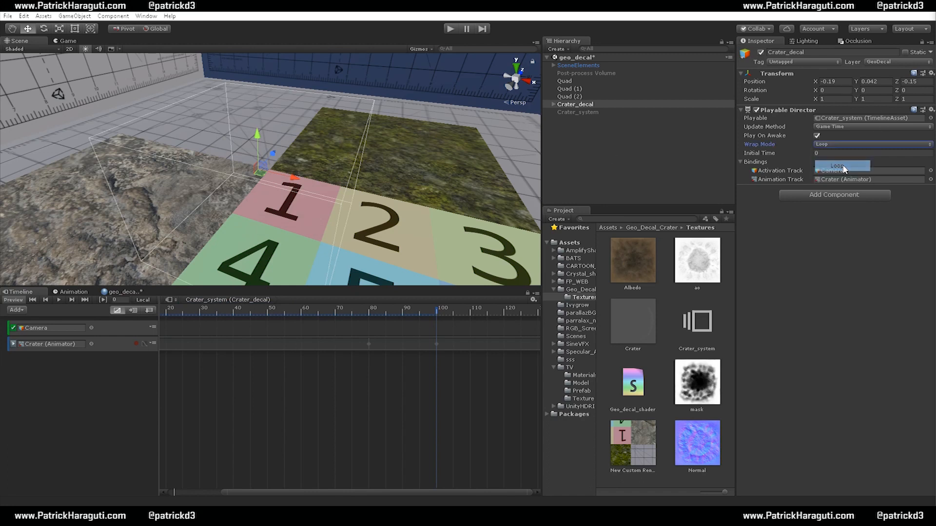
{"action": "left_click", "coordinate": [58, 300]}
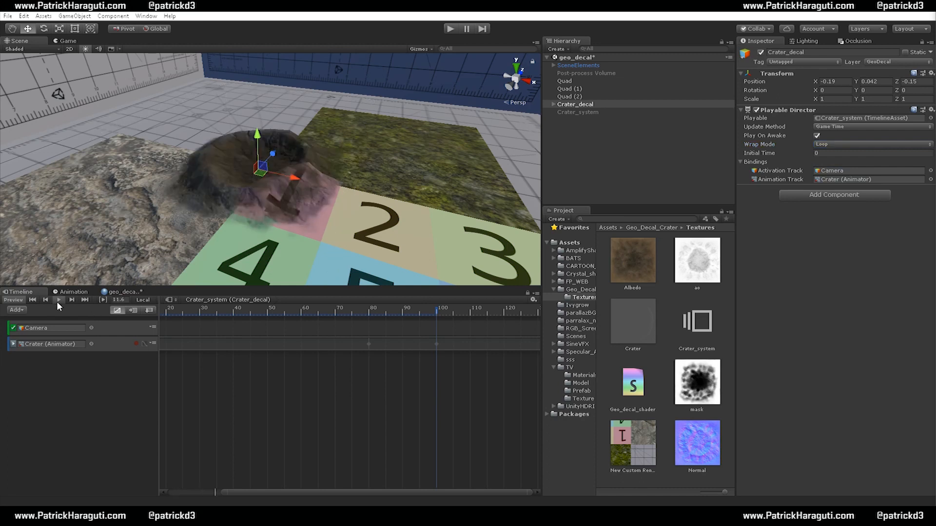
{"action": "left_click_drag", "start_coordinate": [441, 174], "coordinate": [500, 197], "text": "alt"}
{"action": "left_click_drag", "start_coordinate": [422, 207], "coordinate": [755, 234], "text": "alt"}
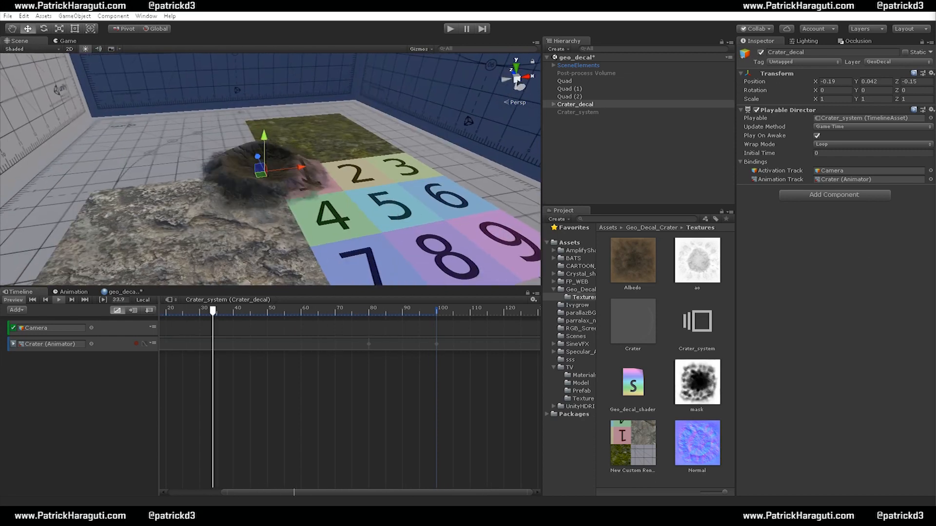